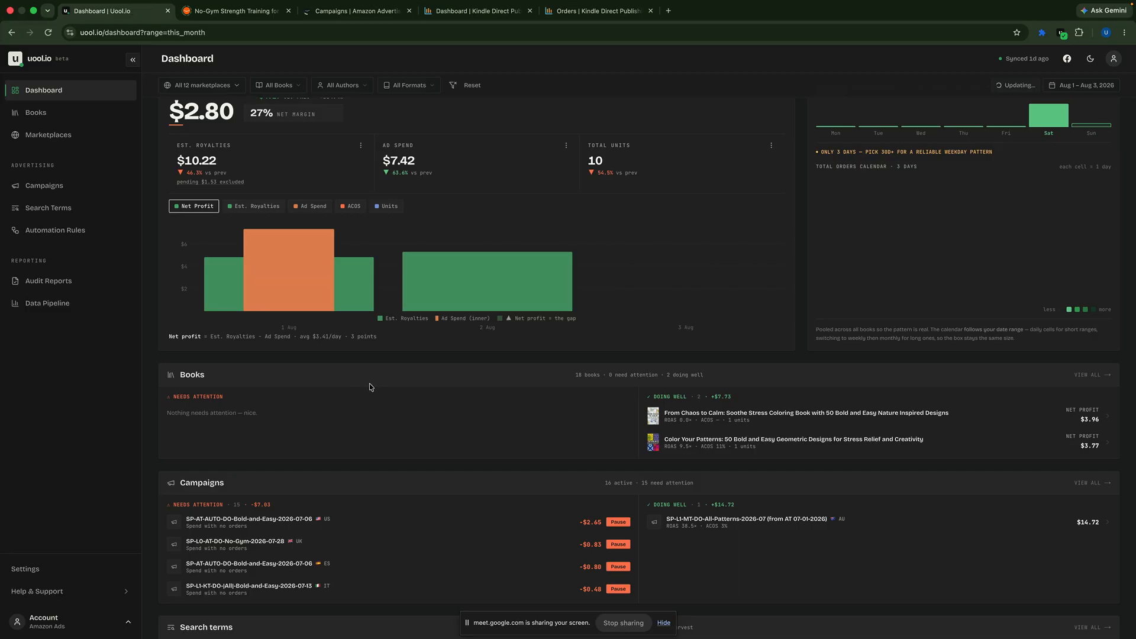
Step: On the Campaigns page, sort the list by start date with the newest first and show 300 rows per page
left_click(52, 187)
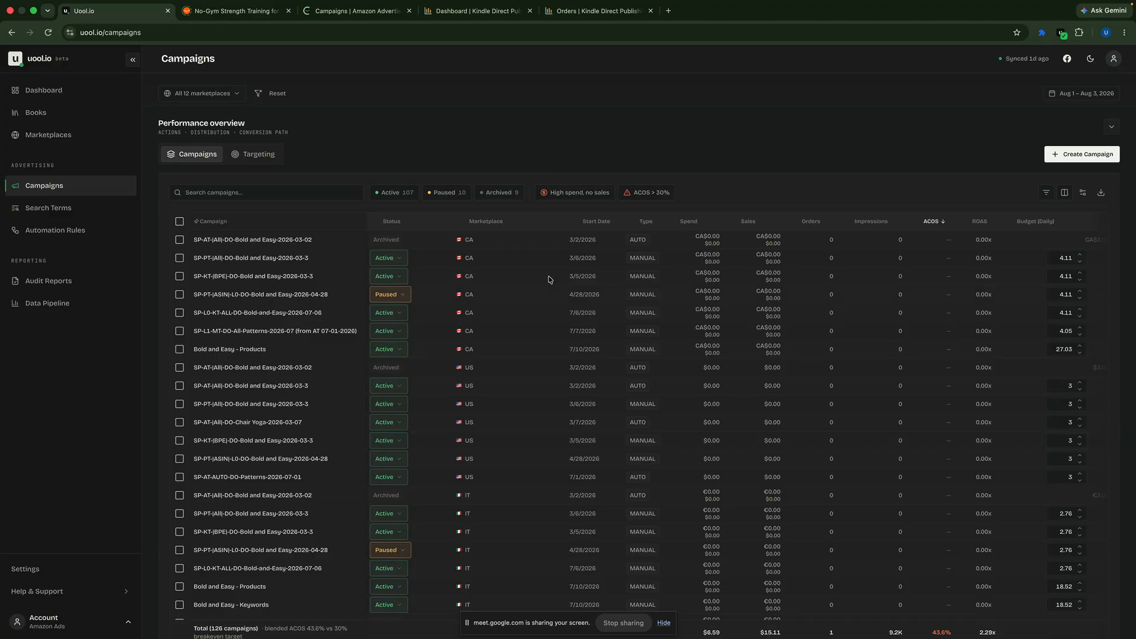
left_click(592, 221)
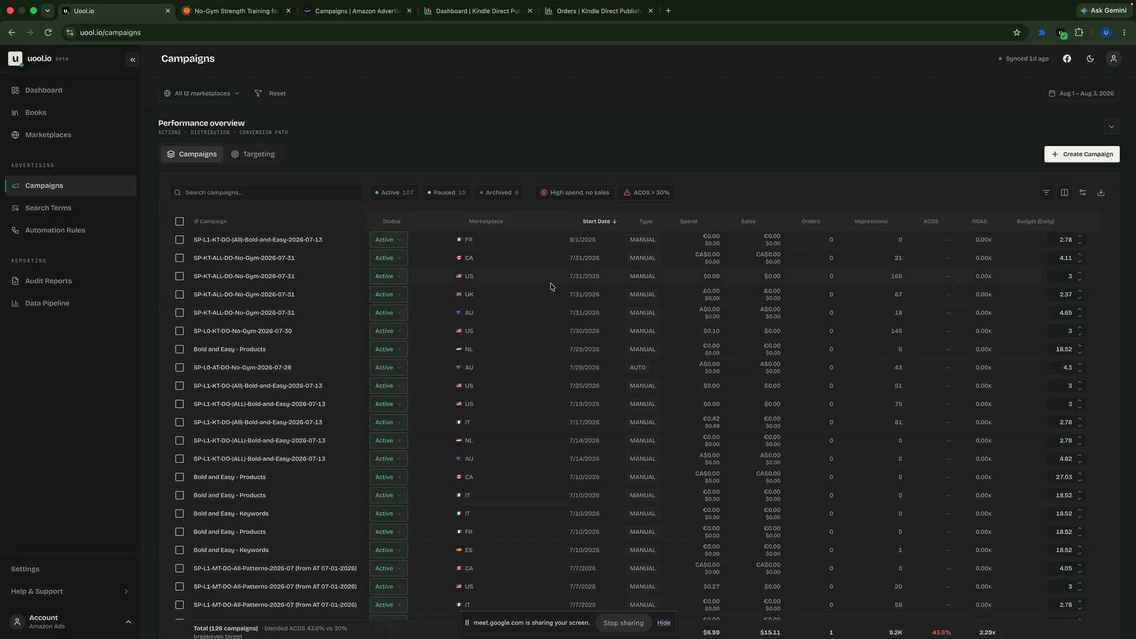
scroll(550, 288, "down", 5)
scroll(550, 287, "down", 10)
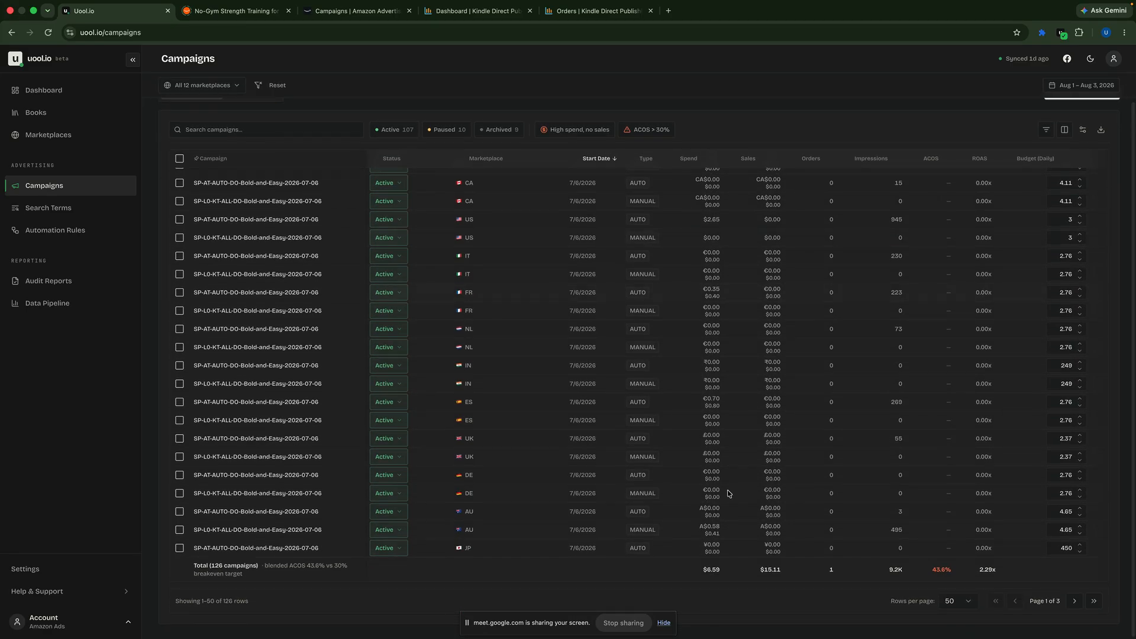
left_click(969, 602)
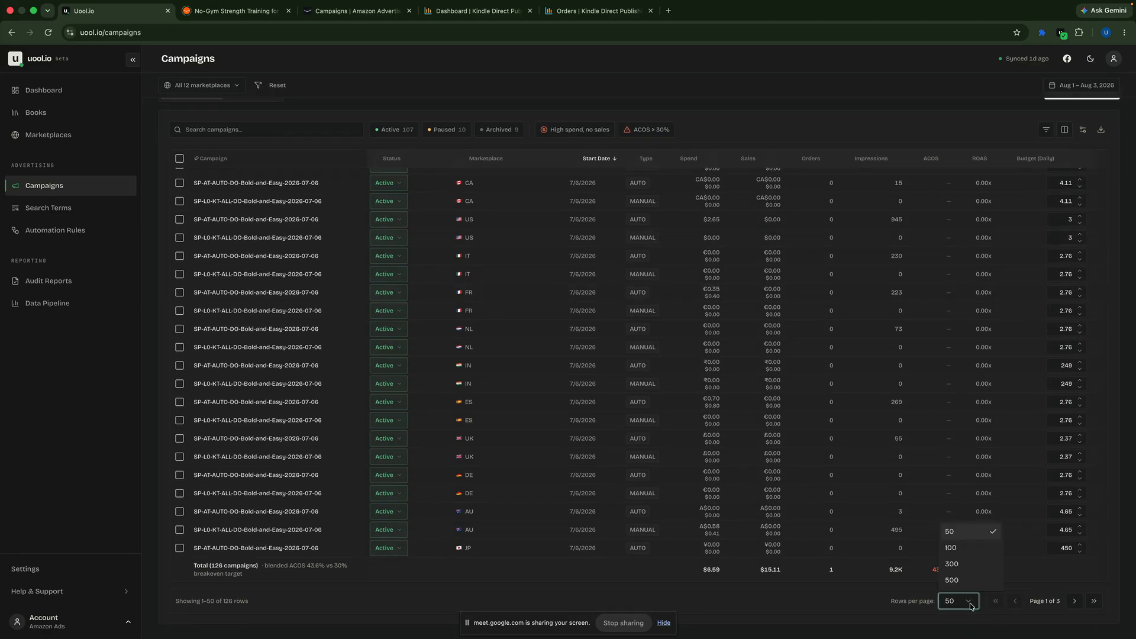
left_click(959, 562)
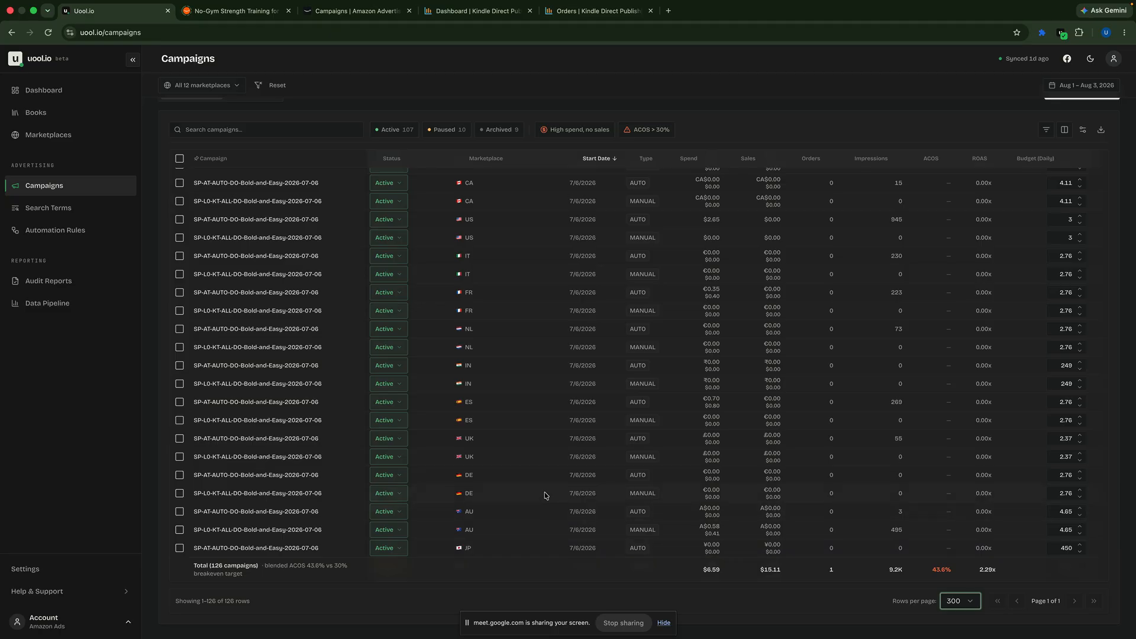
Step: Examine the older campaigns in the list and the SP-L1-MT-DO-All-Patterns-2026-07 (from AT 07-01-2026) rows across marketplaces
scroll(546, 496, "down", 10)
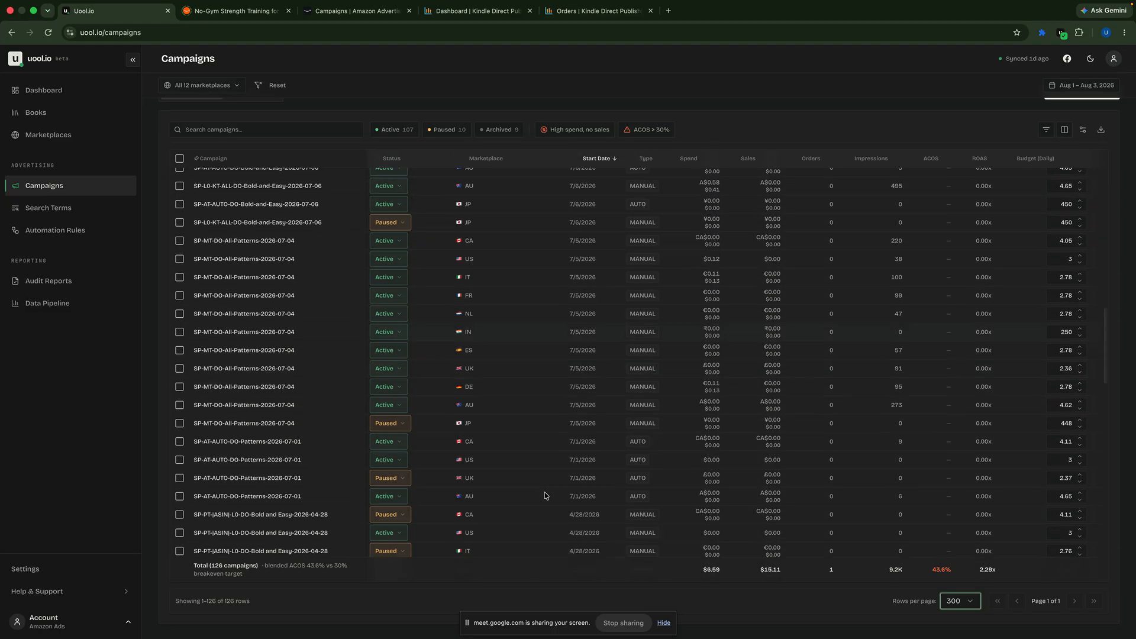
scroll(546, 496, "up", 3)
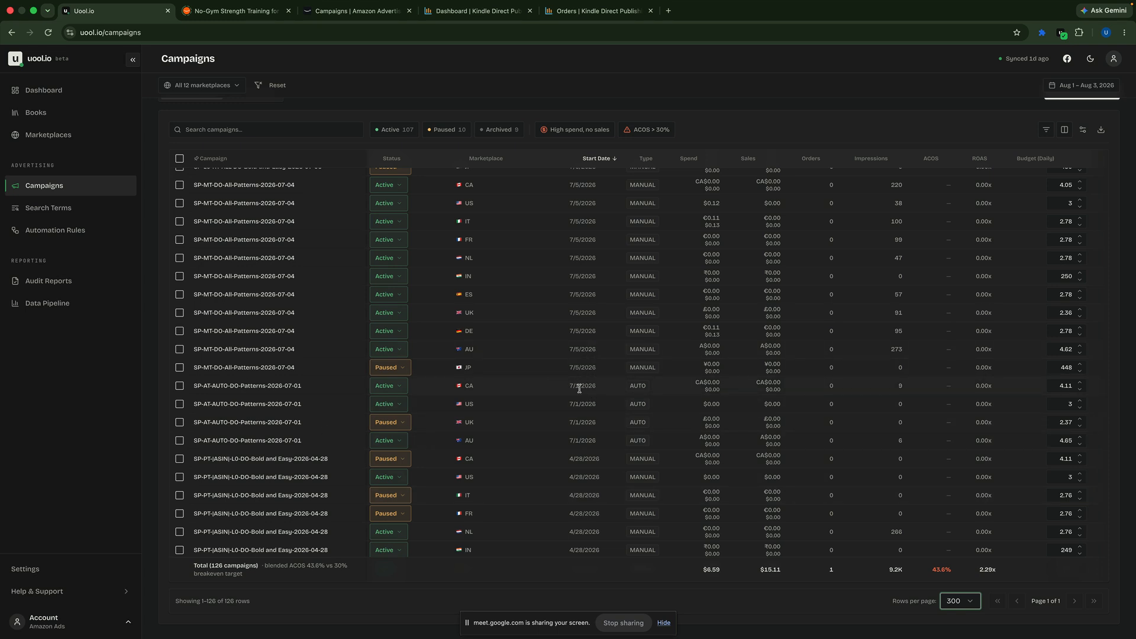
scroll(592, 394, "up", 3)
scroll(596, 394, "up", 3)
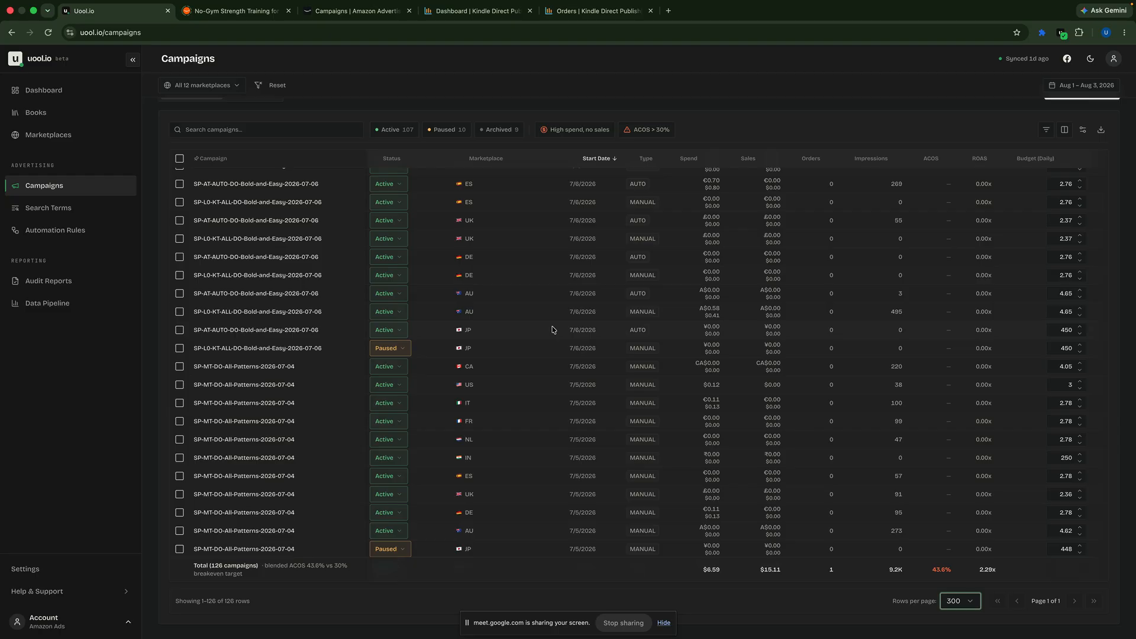
scroll(552, 329, "up", 4)
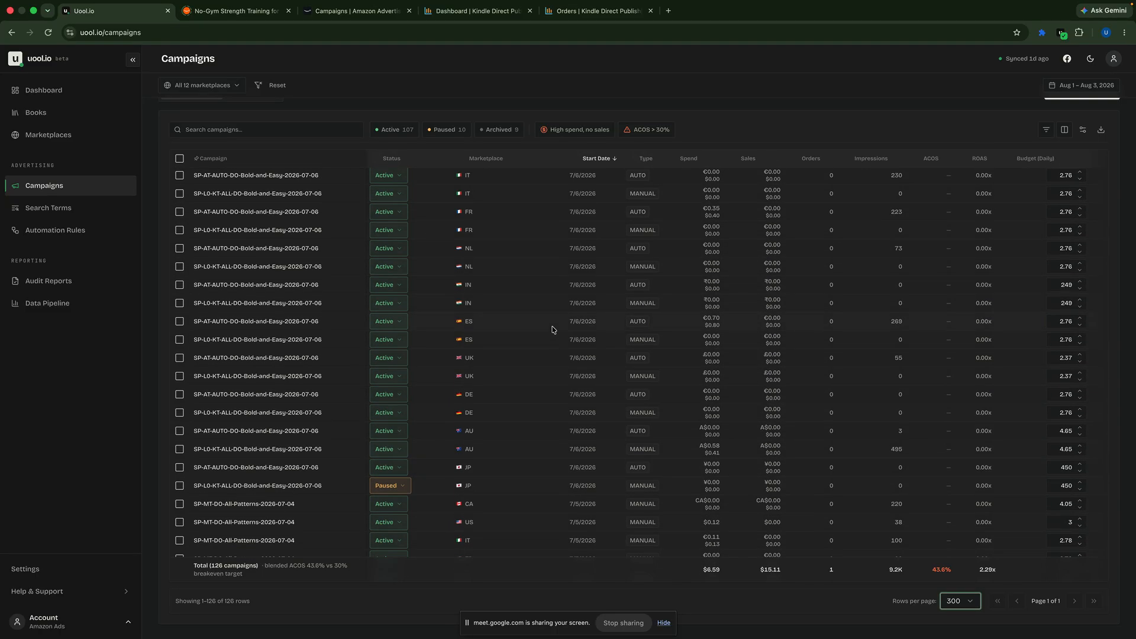
scroll(552, 330, "up", 5)
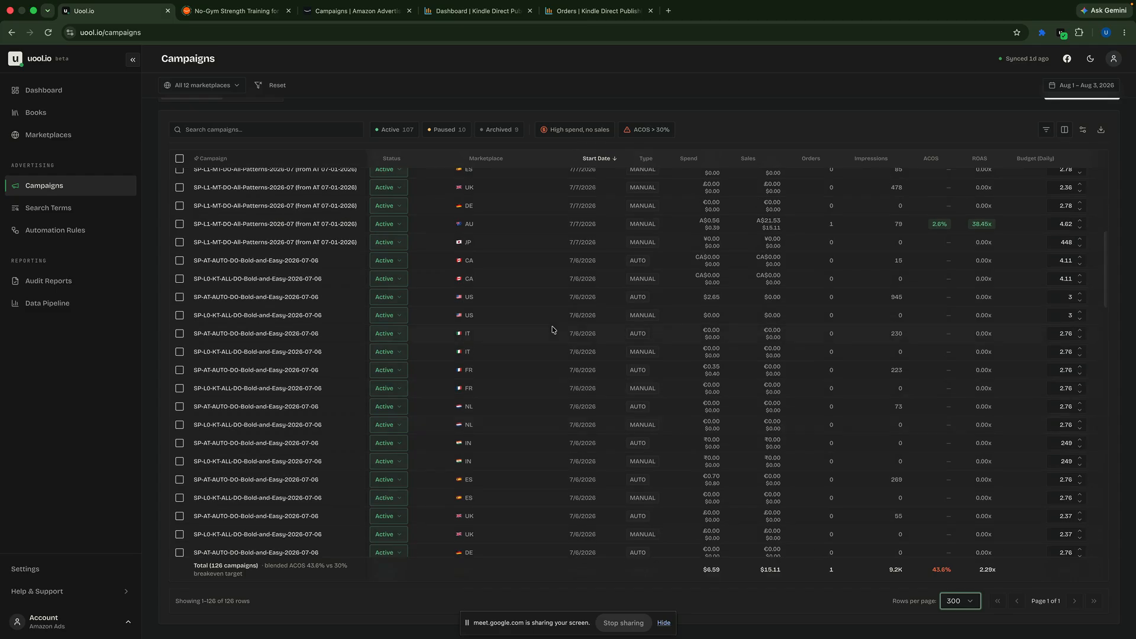
scroll(552, 330, "up", 3)
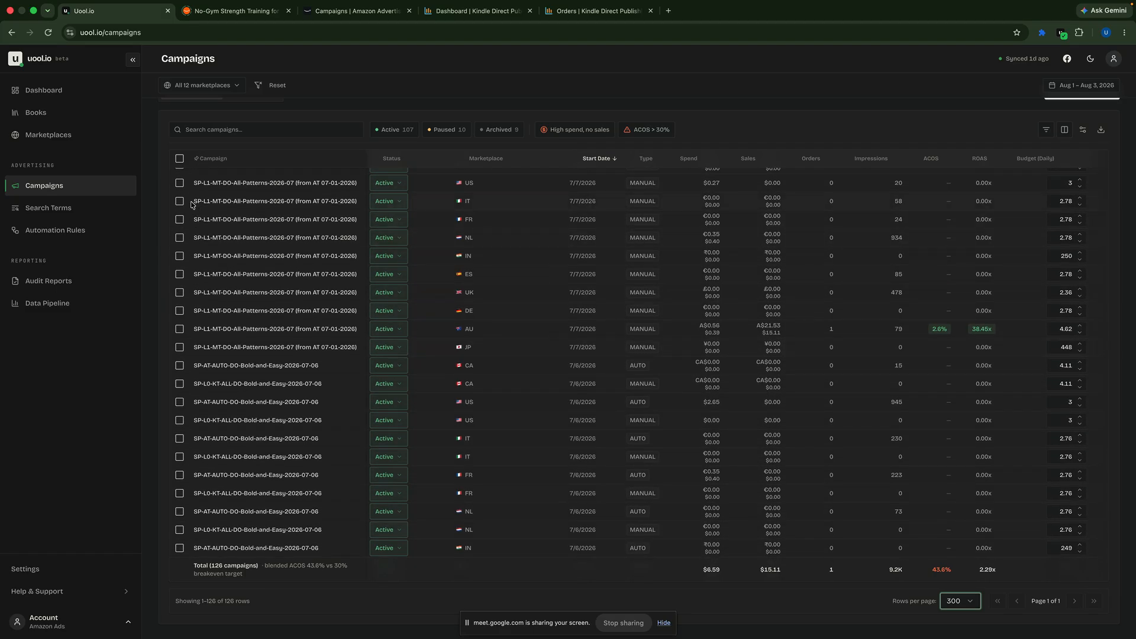
left_click_drag(192, 204, 362, 353)
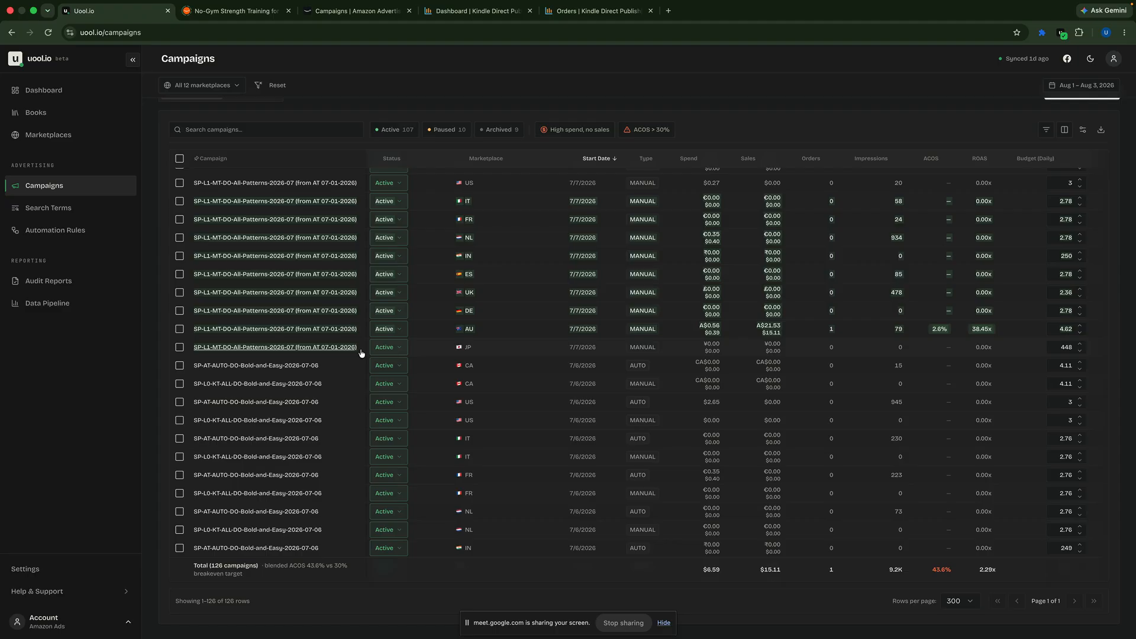
left_click(868, 337)
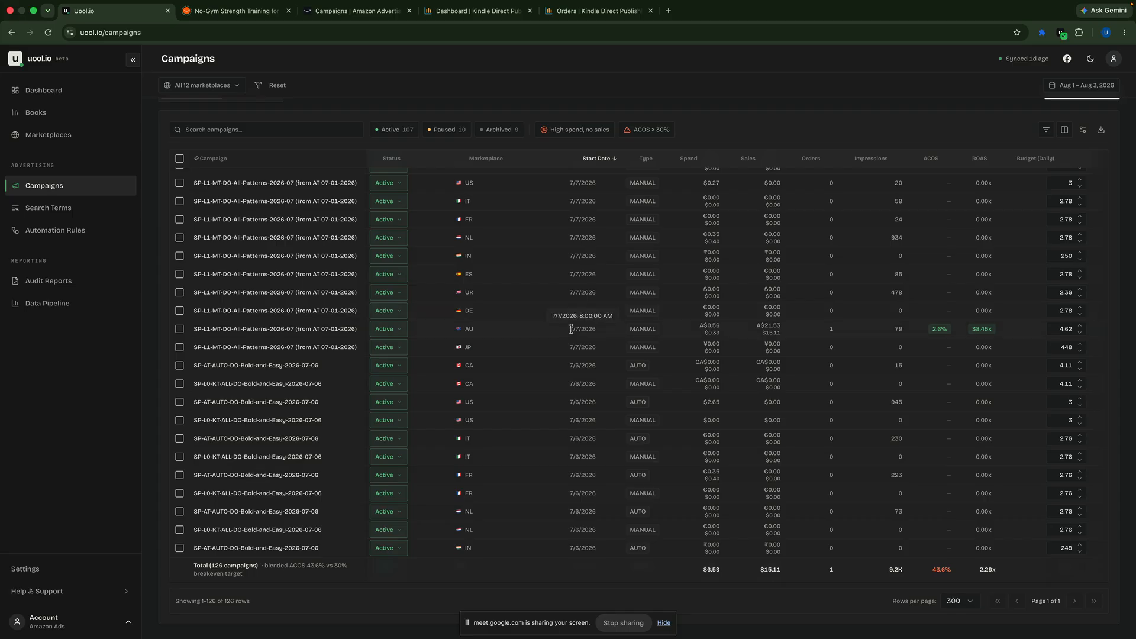
Step: Look over the most recently started campaigns at the beginning of the sorted list
scroll(539, 356, "up", 1)
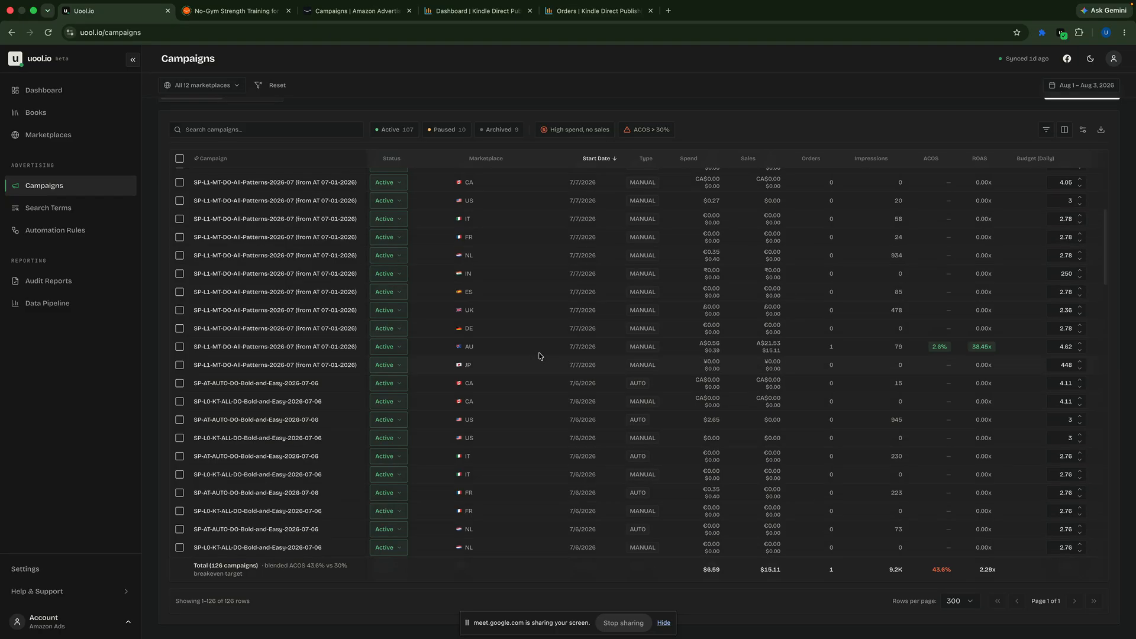
scroll(539, 357, "up", 15)
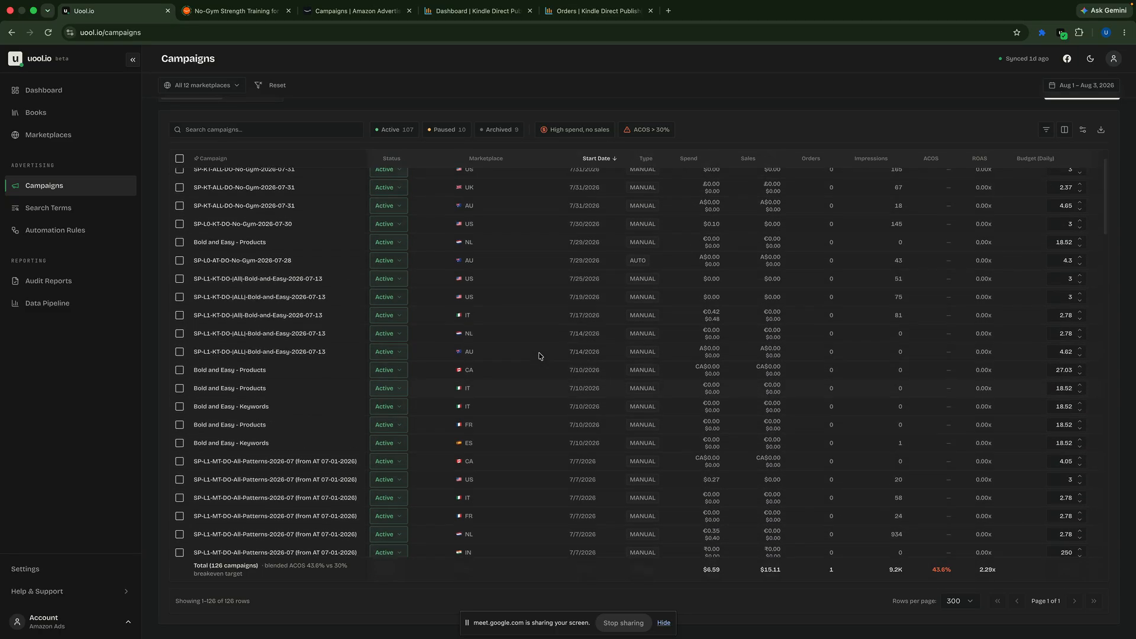
scroll(538, 356, "up", 3)
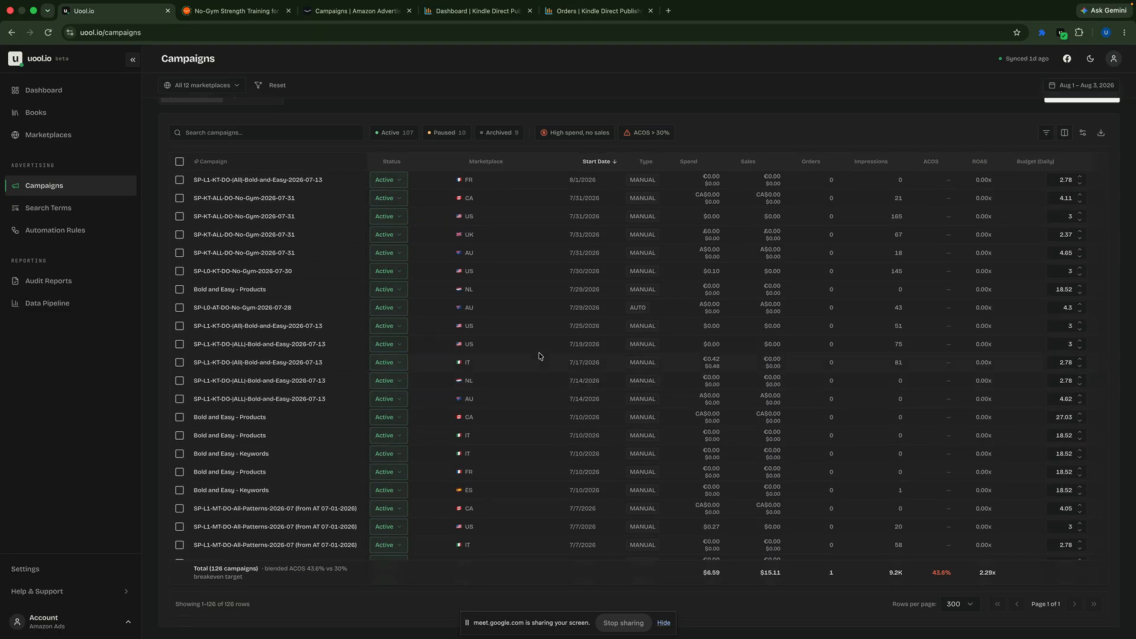
scroll(540, 356, "down", 3)
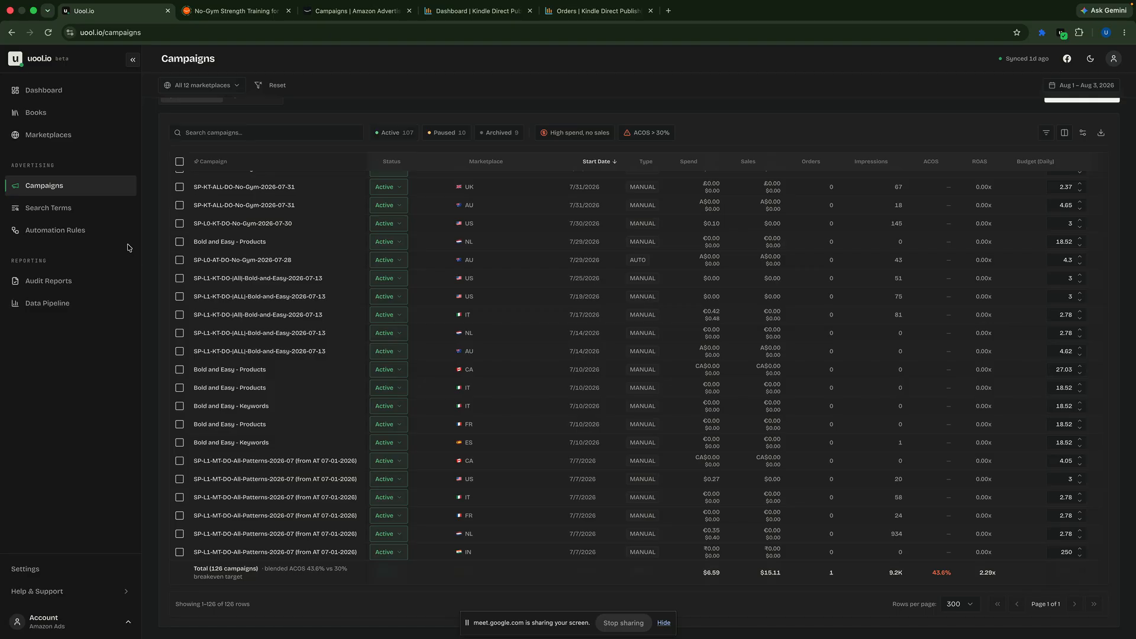
Step: Open the Automation Rules page and review the rules with their groups, conditions and actions
left_click(69, 231)
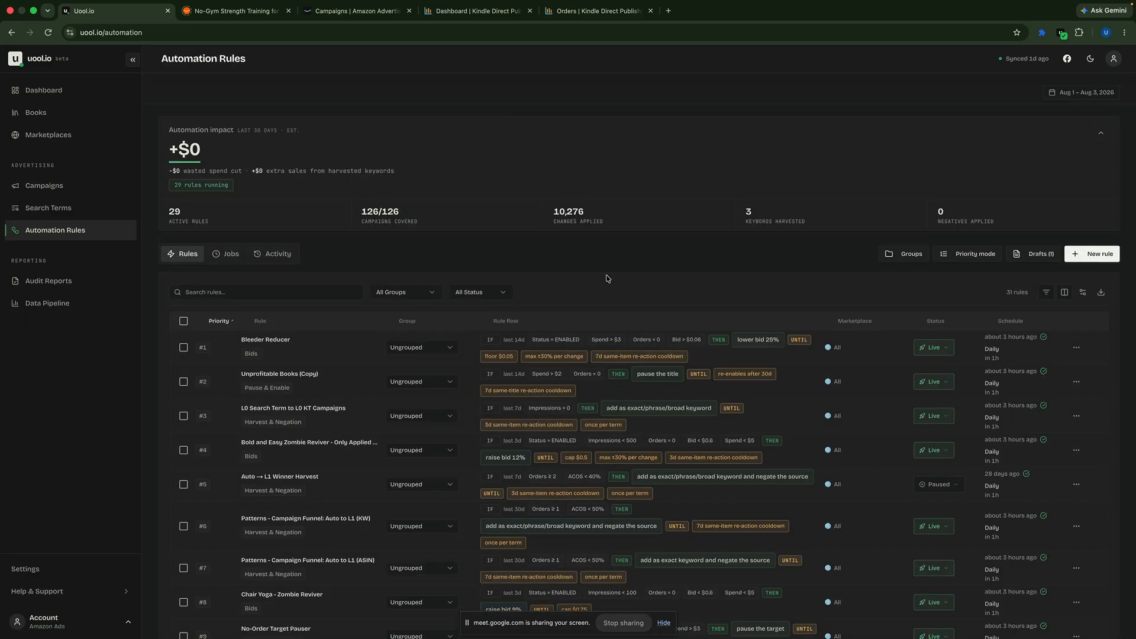
scroll(608, 278, "down", 1)
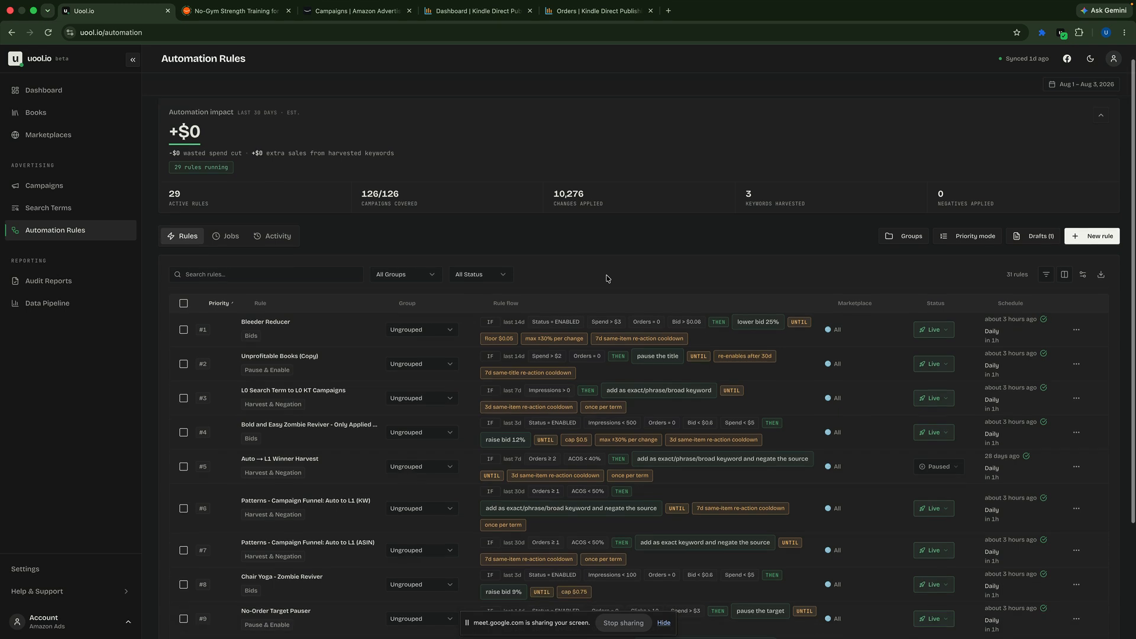
left_click(434, 270)
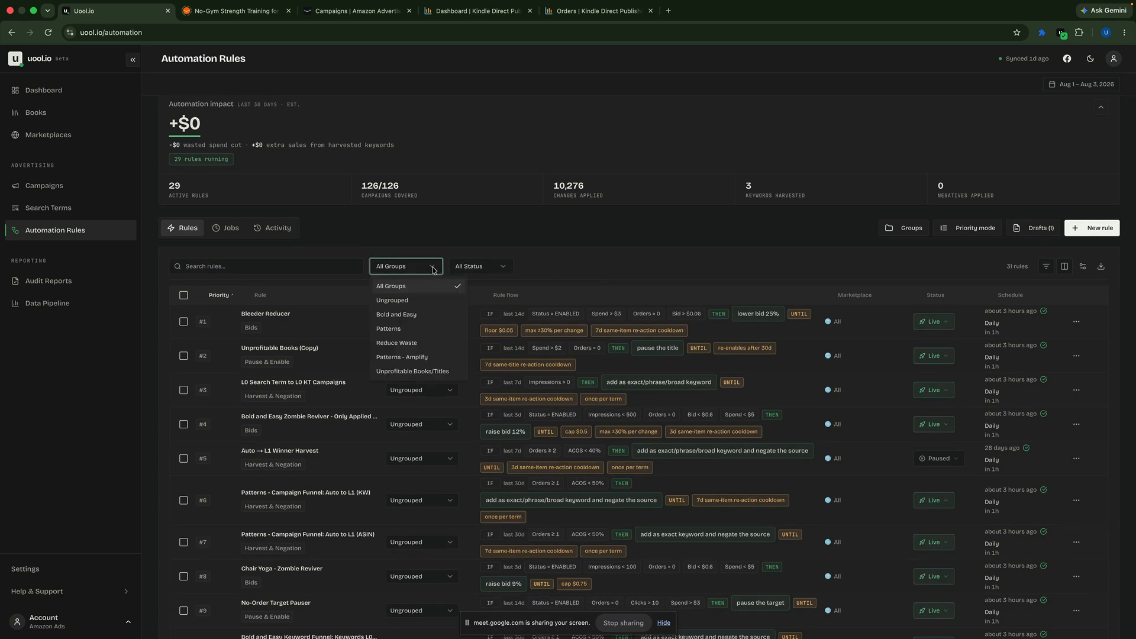
left_click(567, 259)
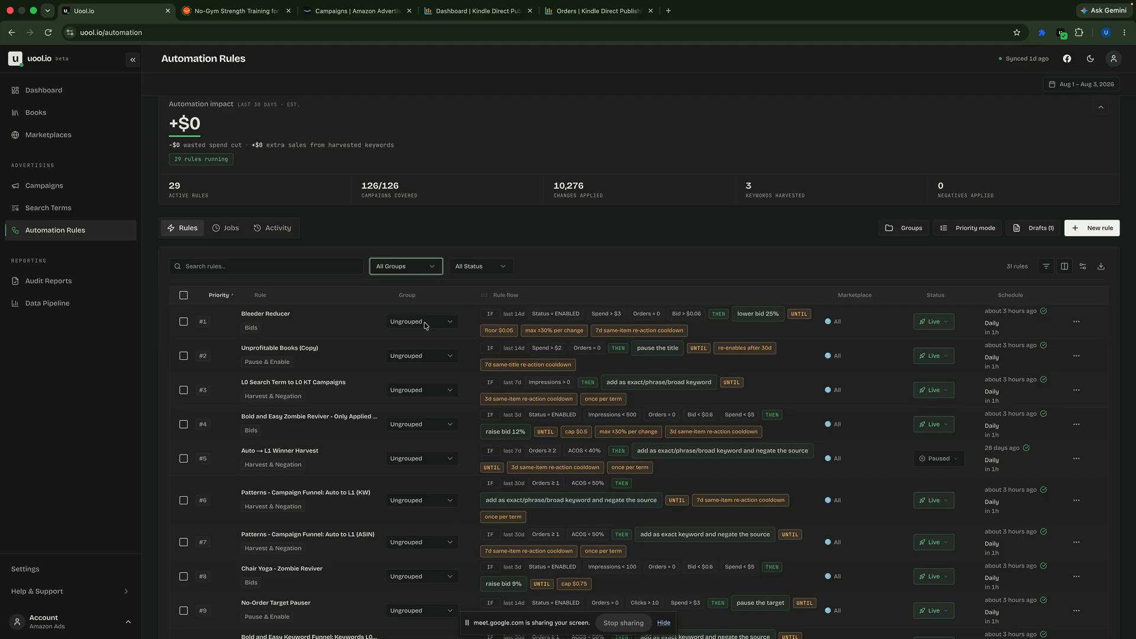
scroll(370, 338, "down", 15)
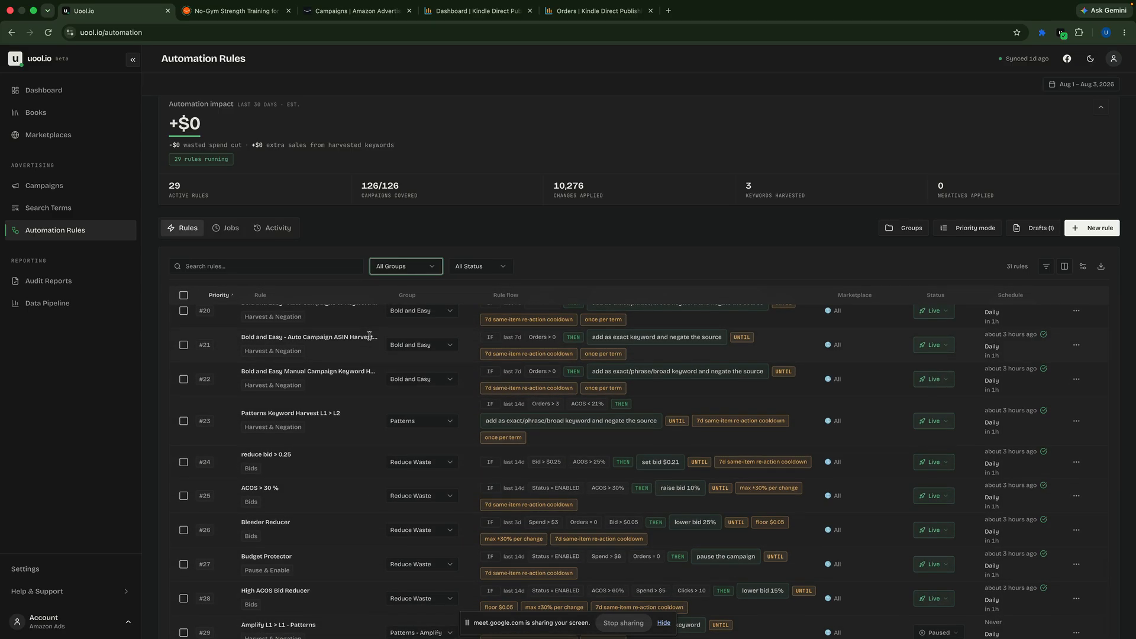
scroll(369, 336, "down", 5)
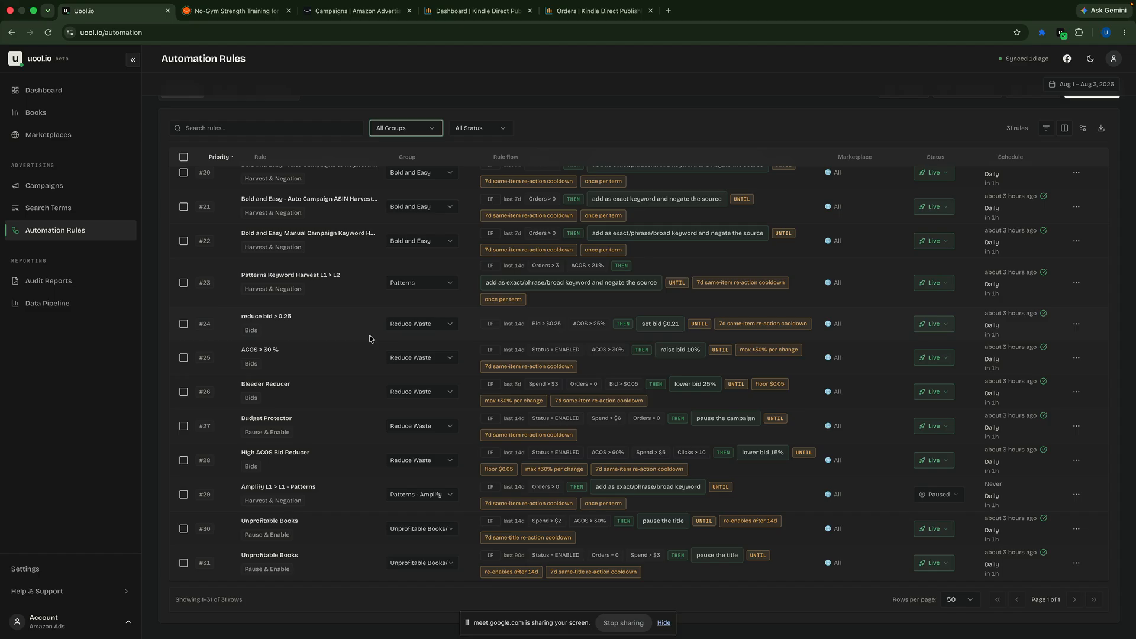
scroll(370, 338, "up", 20)
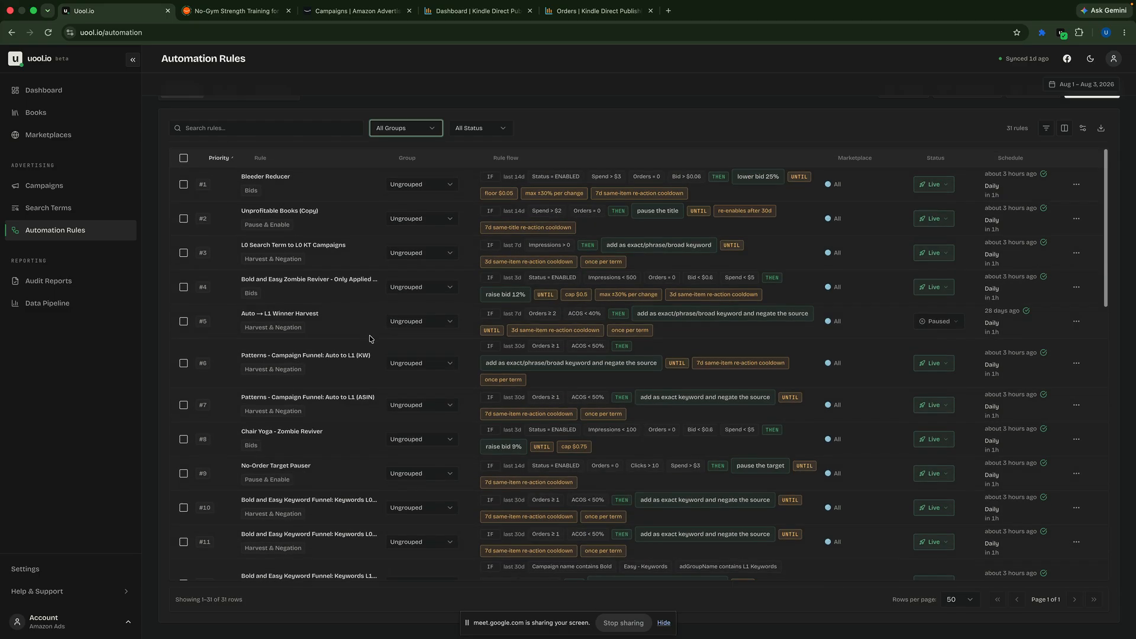
Step: Review the available rule groups in the group filter and in the Groups management dialog, closing it without saving
left_click(434, 132)
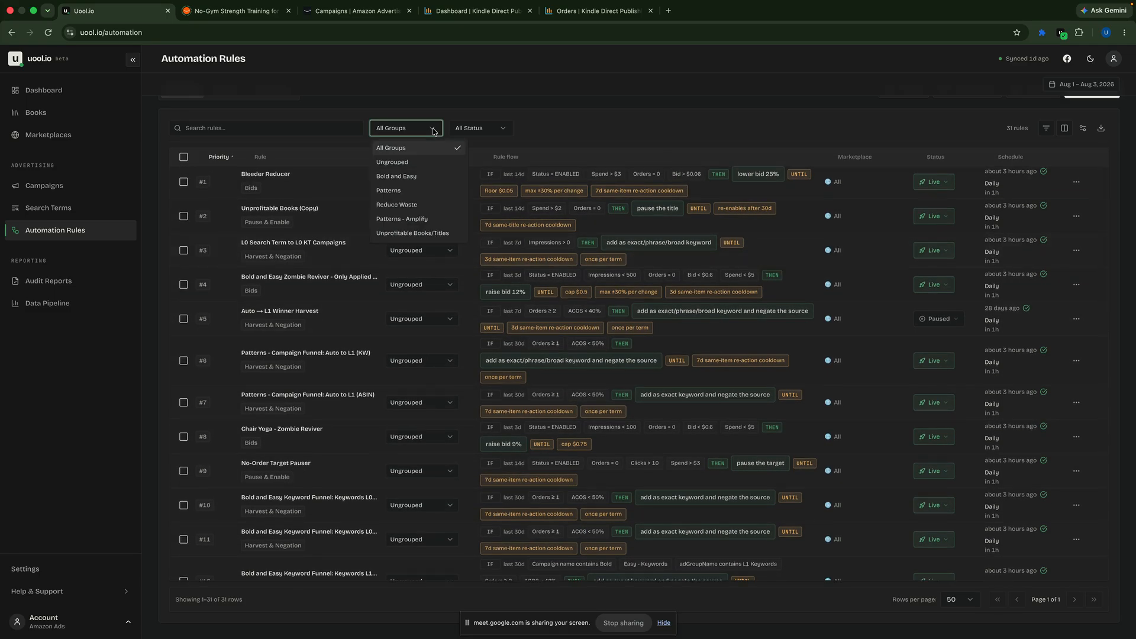
left_click(752, 117)
scroll(760, 114, "up", 3)
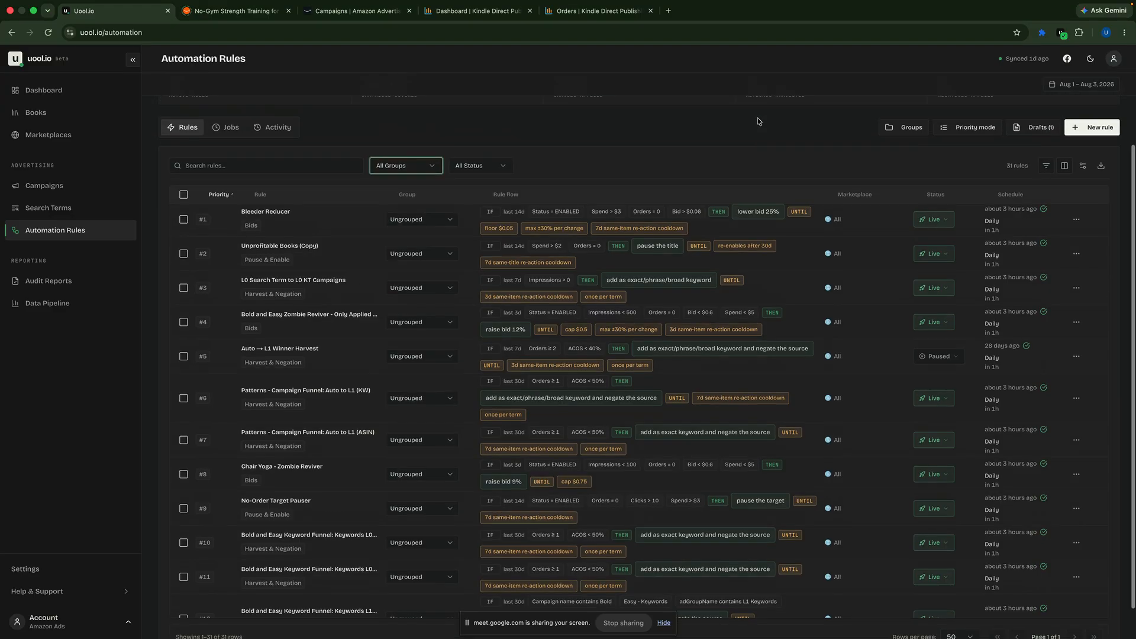
left_click(910, 191)
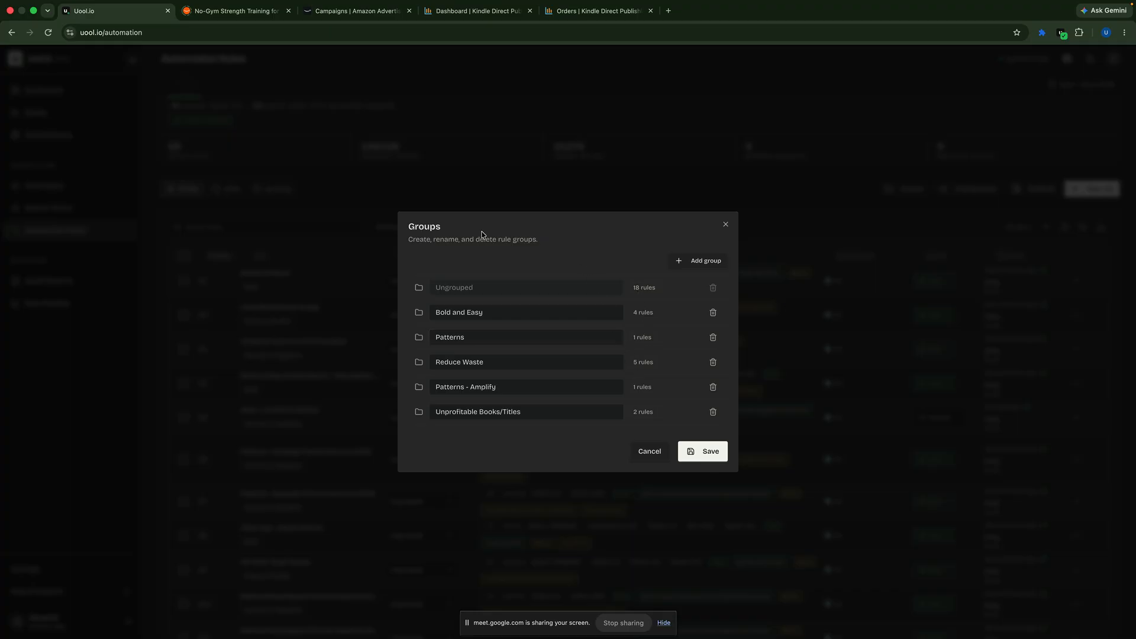
left_click(649, 452)
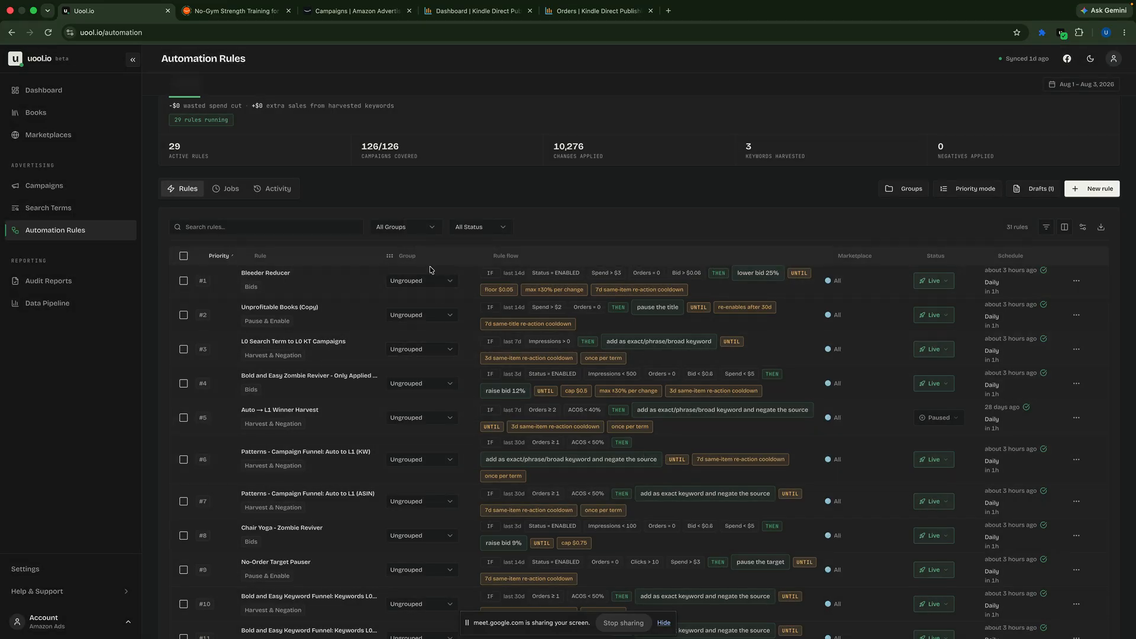
Step: Filter the automation rules to the Patterns group
left_click(431, 229)
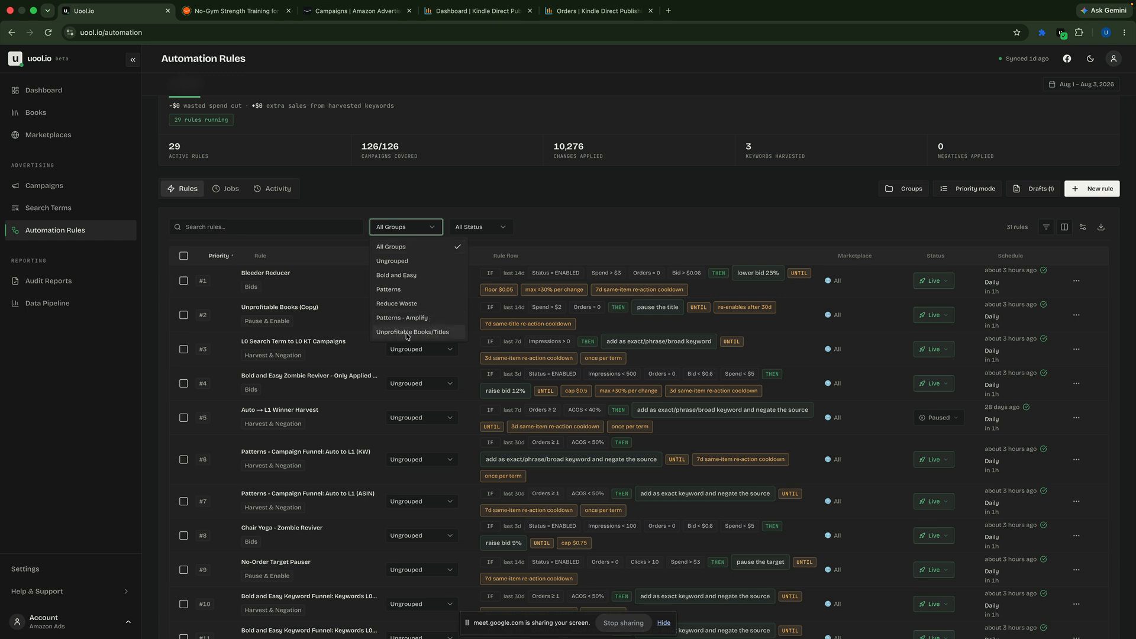
left_click(401, 289)
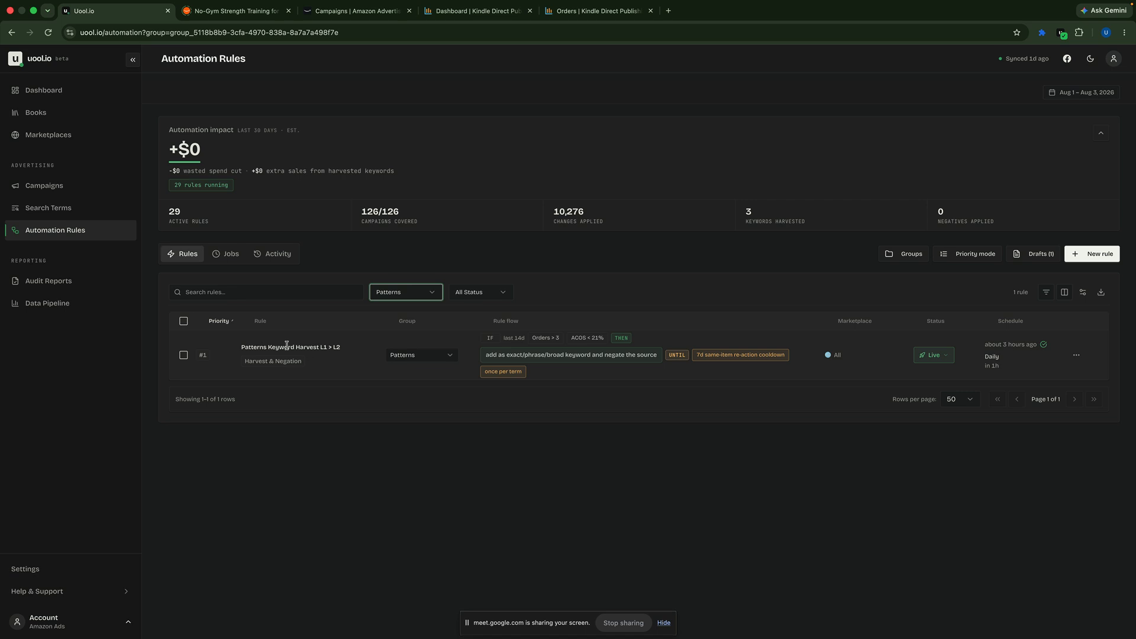
left_click(420, 292)
left_click(502, 257)
Step: Start a new automation rule from a template and look over the Starter Kit, Keyword Harvesting and Campaign Funnel templates
left_click(1093, 260)
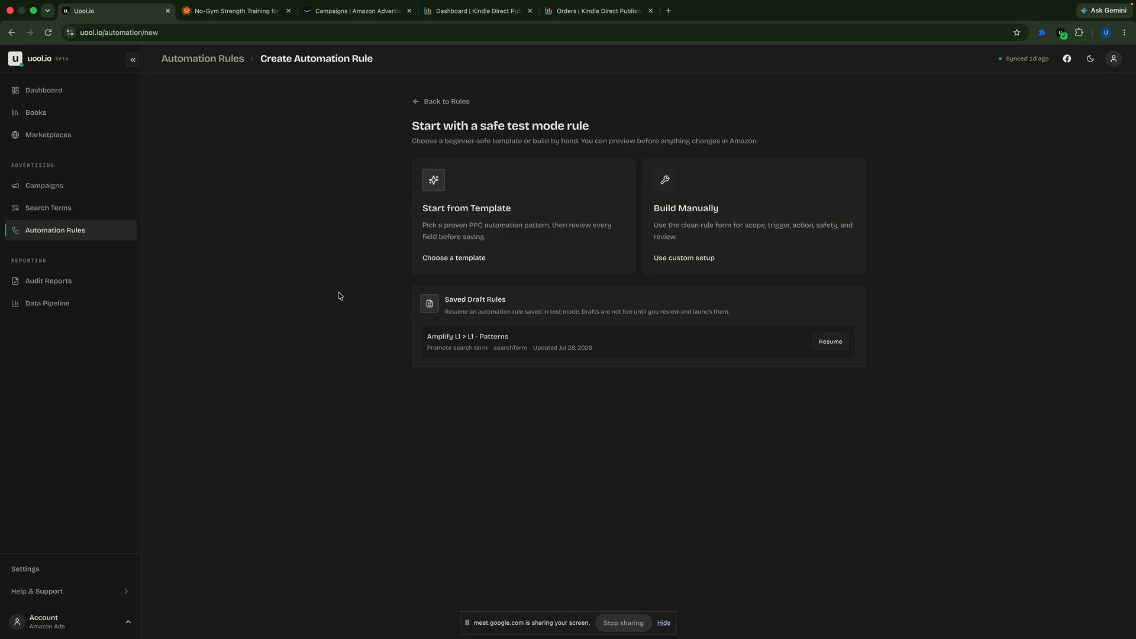
left_click(478, 239)
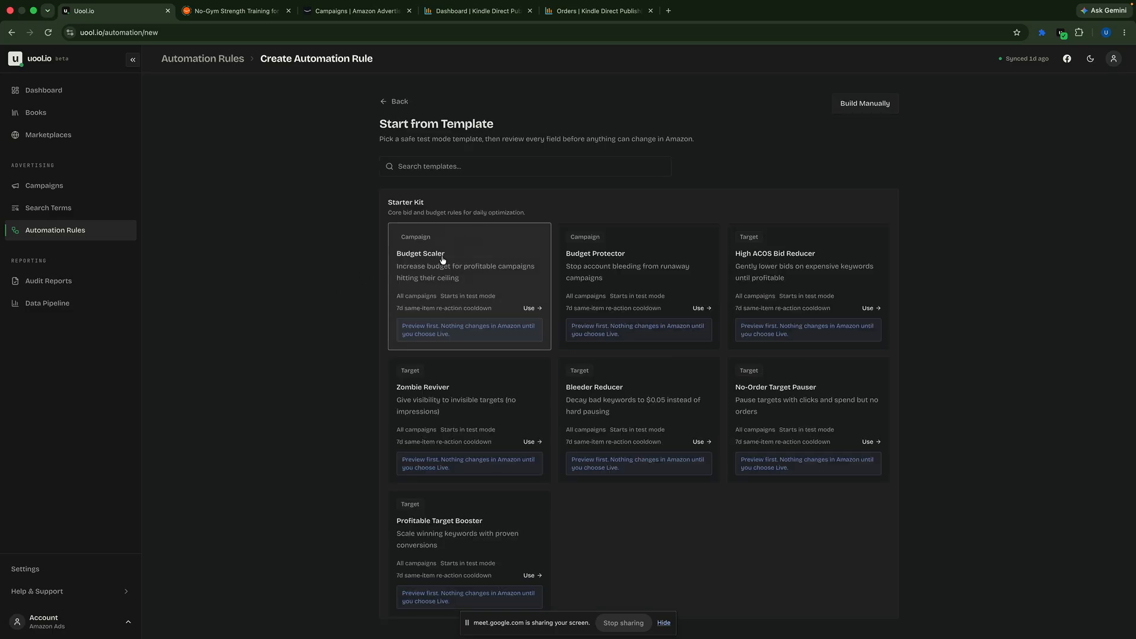
scroll(341, 353, "down", 1)
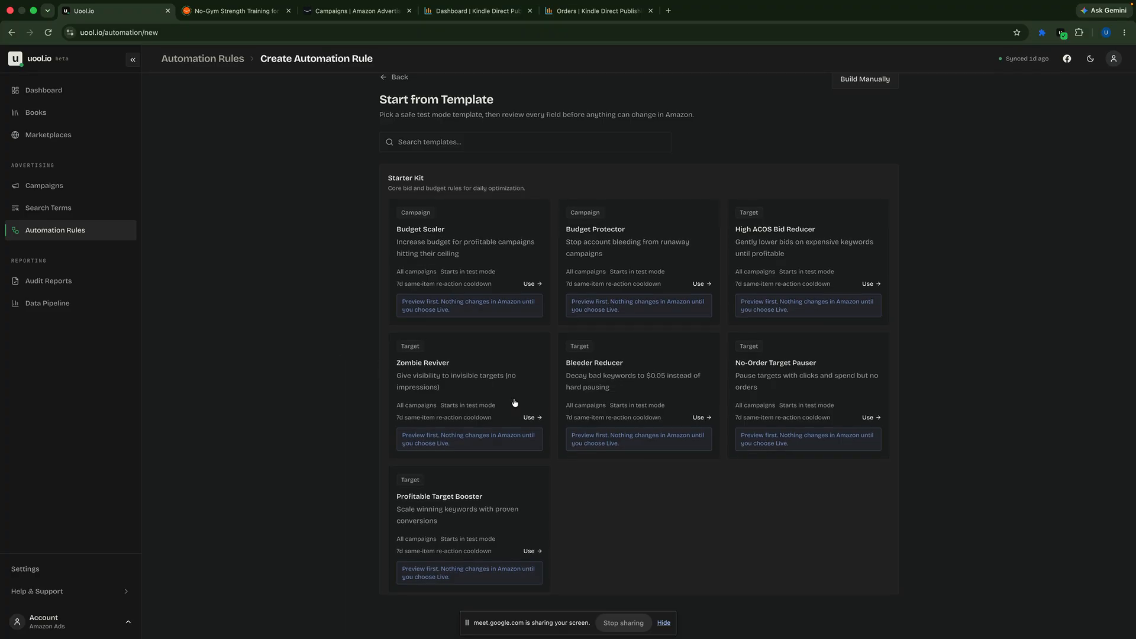
scroll(684, 439, "down", 3)
scroll(684, 439, "down", 5)
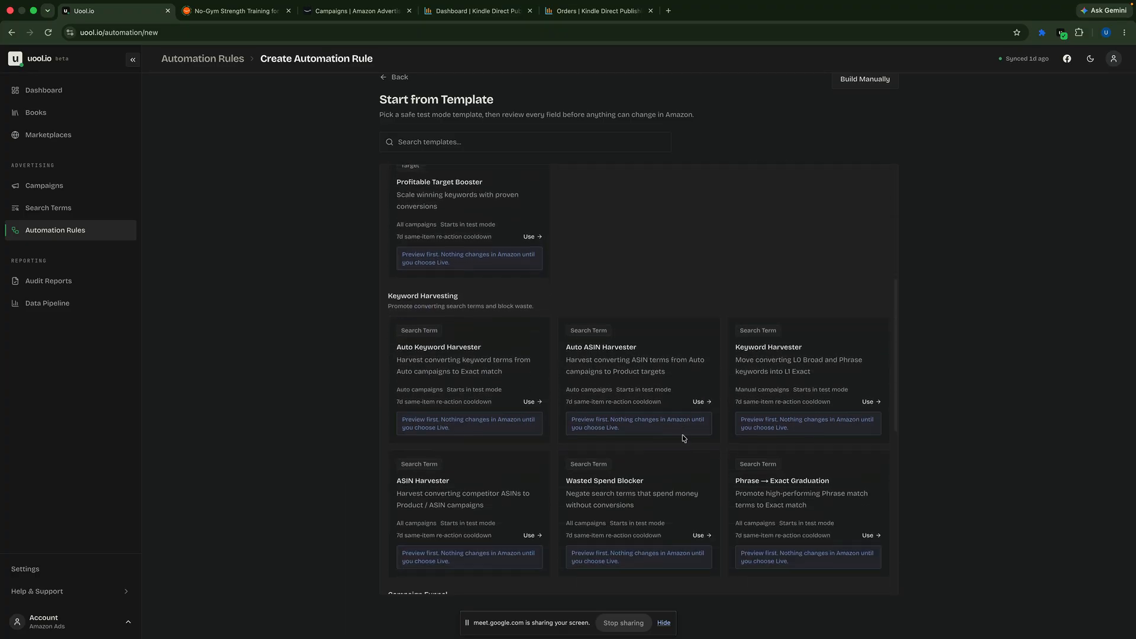
scroll(684, 439, "down", 3)
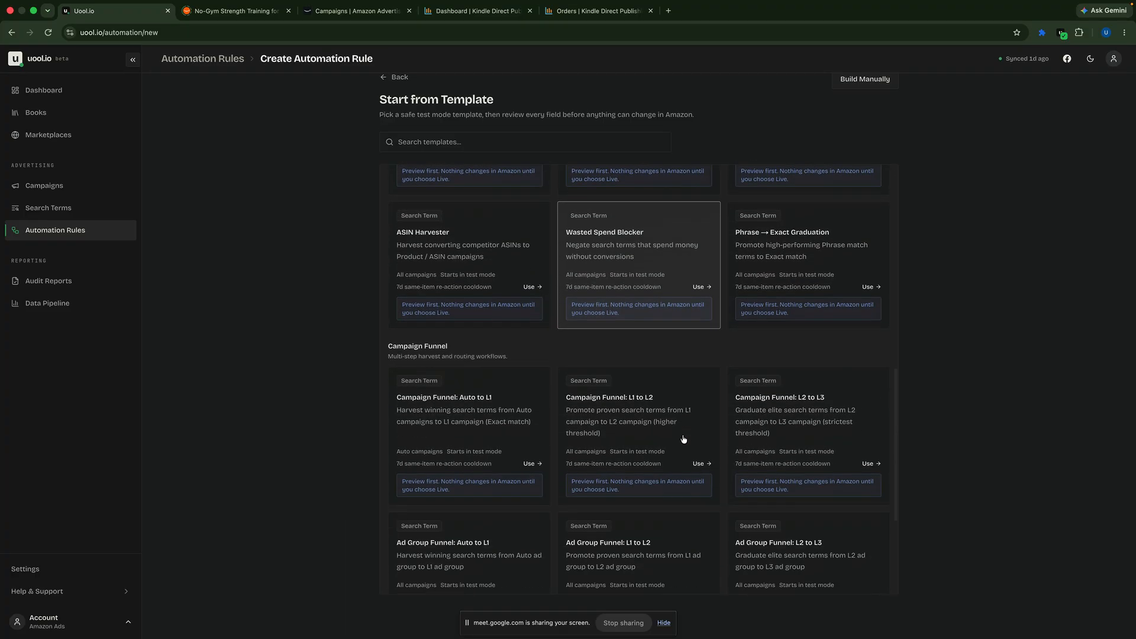
scroll(683, 440, "down", 3)
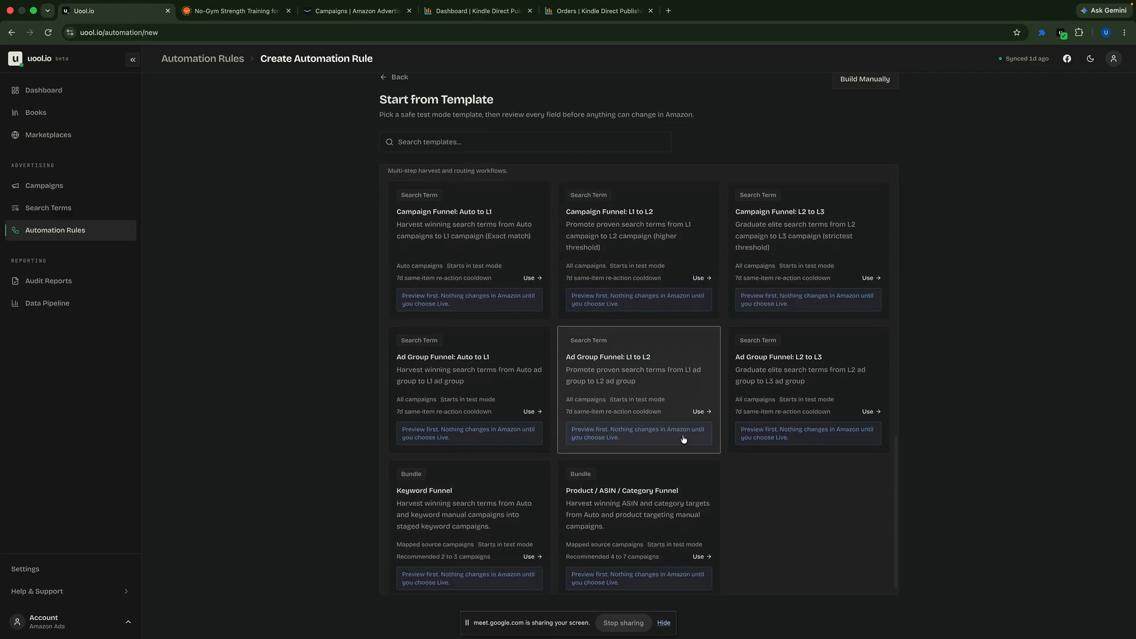
scroll(456, 384, "up", 15)
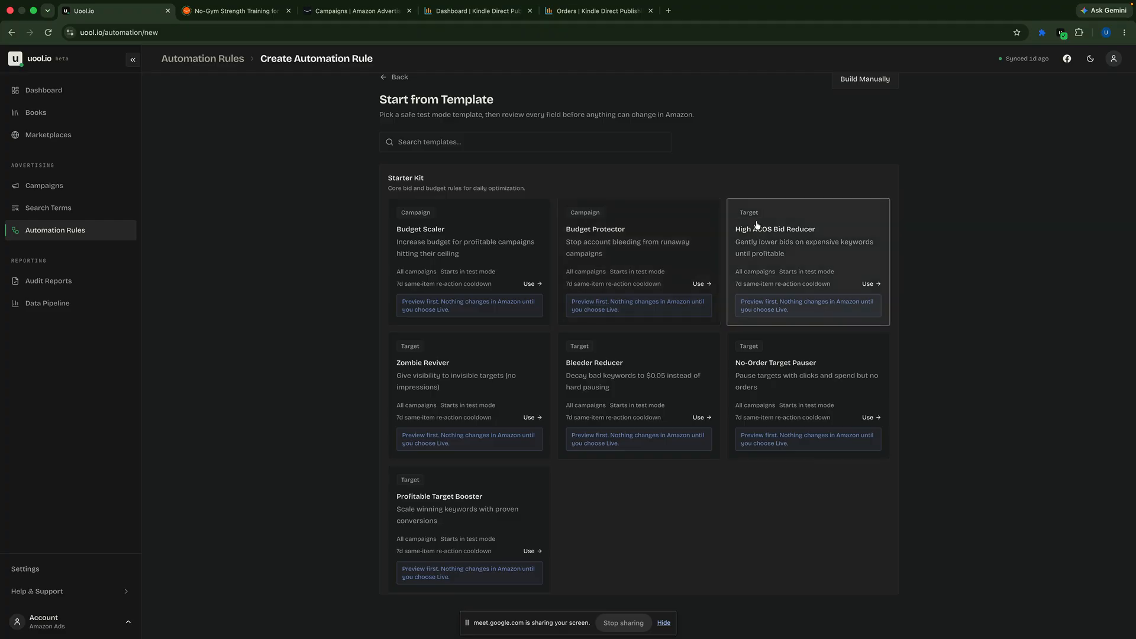
Step: Choose the "Campaign Funnel: L2 to L3" template and accept its campaign scope to reach the trigger conditions
scroll(522, 358, "down", 4)
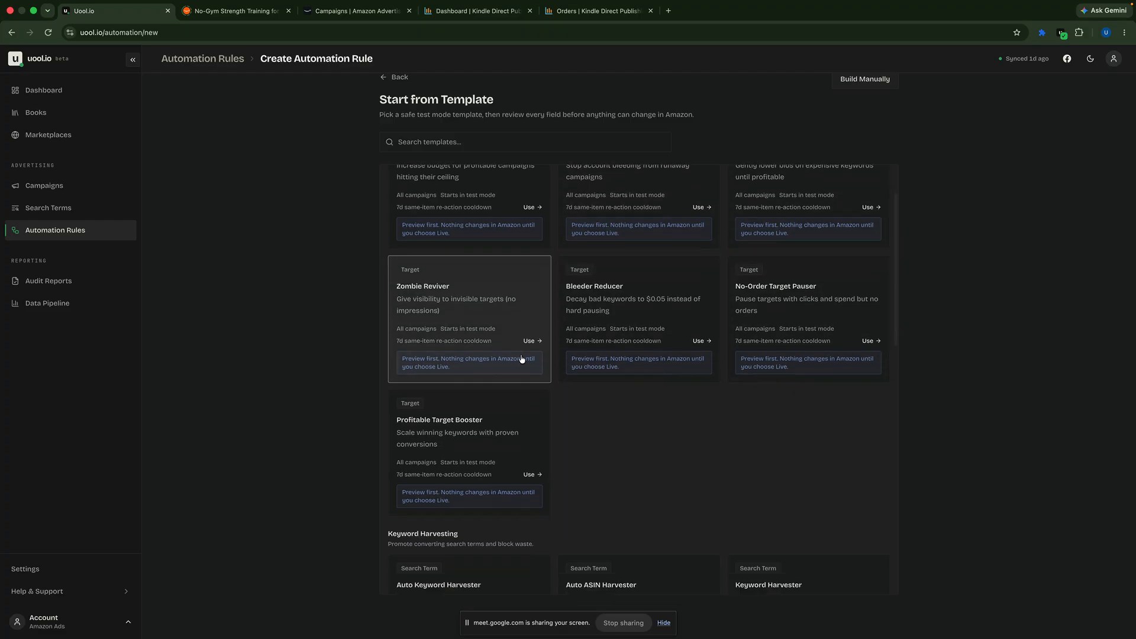
scroll(522, 358, "down", 1)
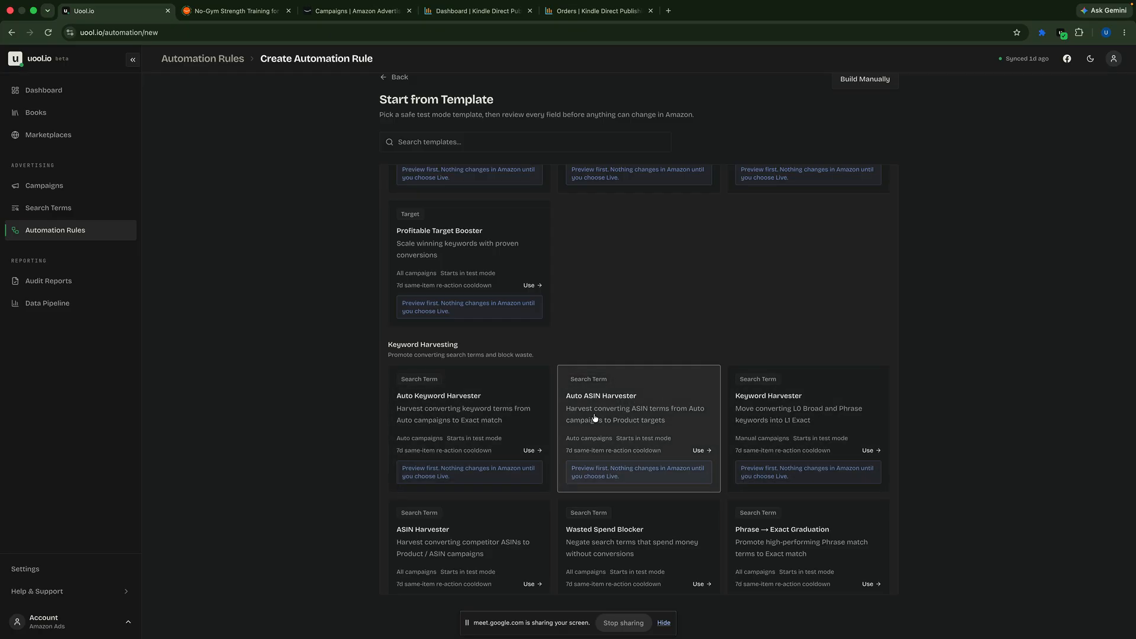
scroll(594, 418, "down", 2)
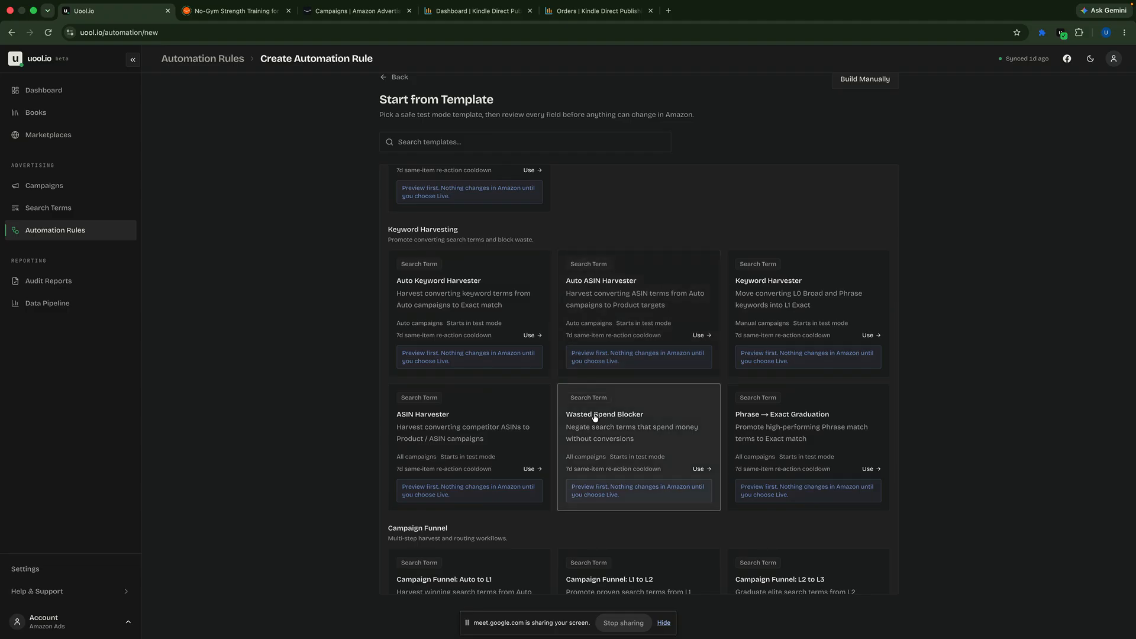
scroll(595, 418, "down", 4)
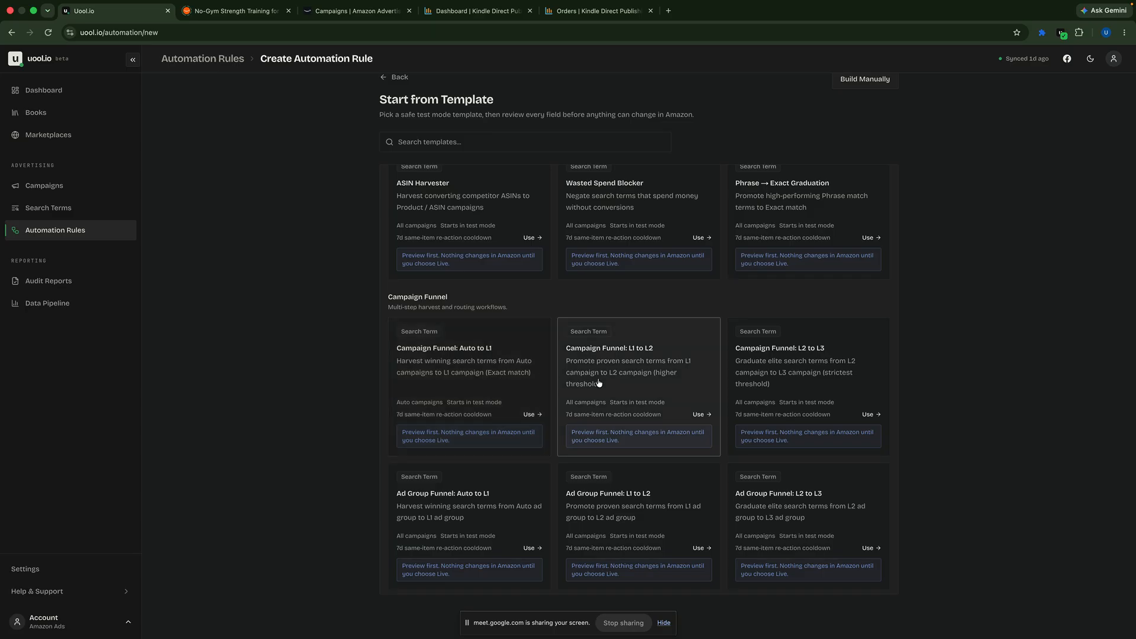
left_click(787, 380)
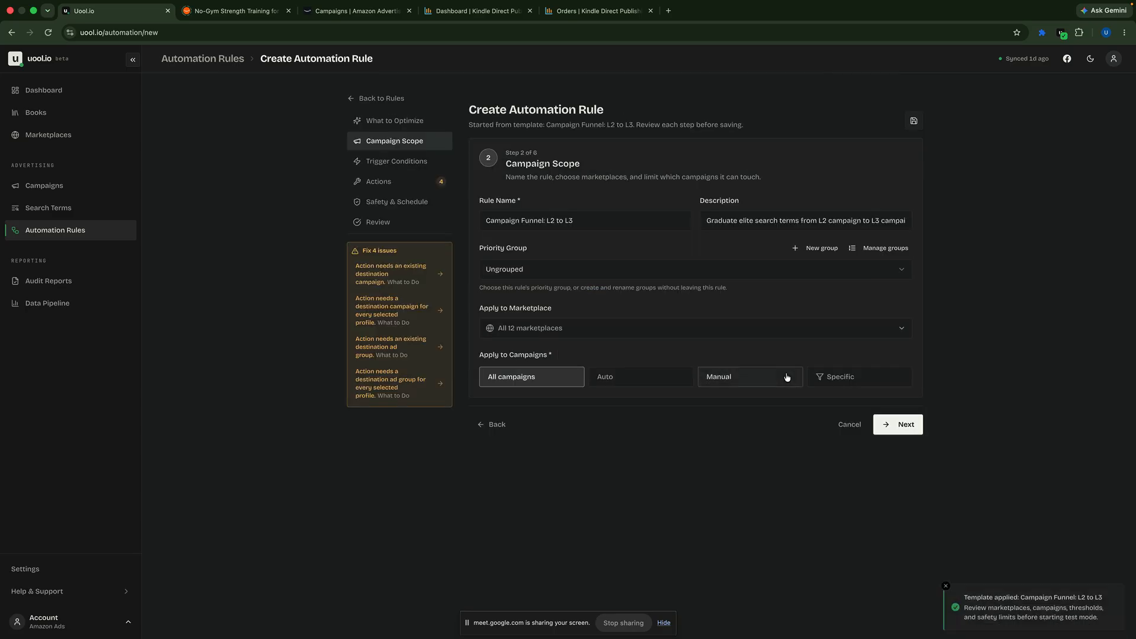
left_click(897, 424)
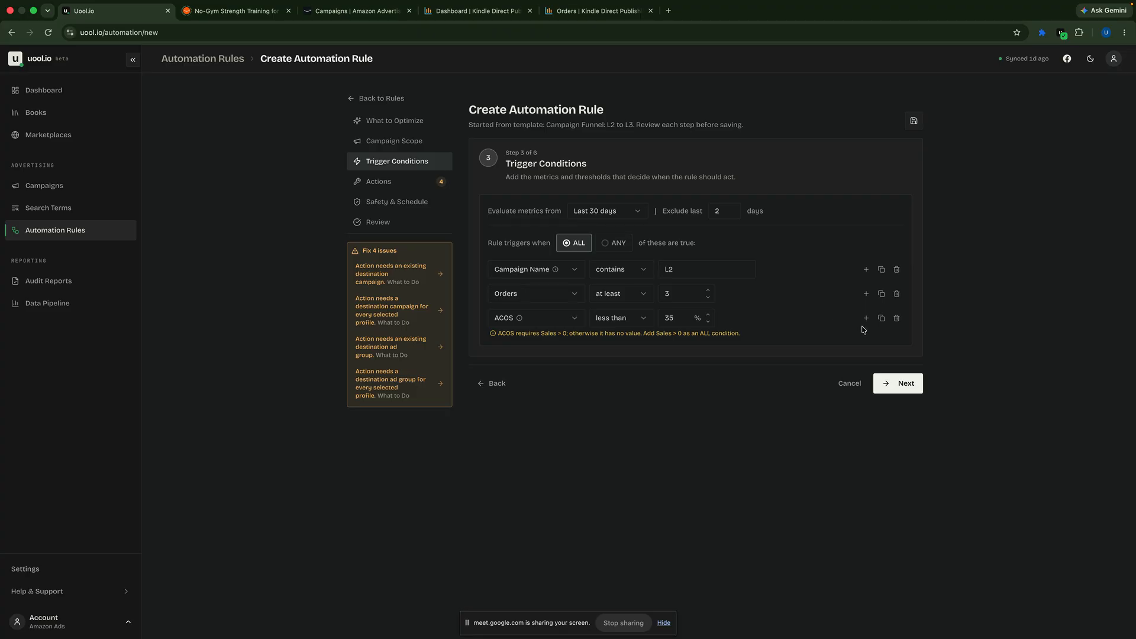
Step: Change the first trigger condition's metric to Ad Group Name and add a fourth condition based on Campaign Name
left_click(576, 273)
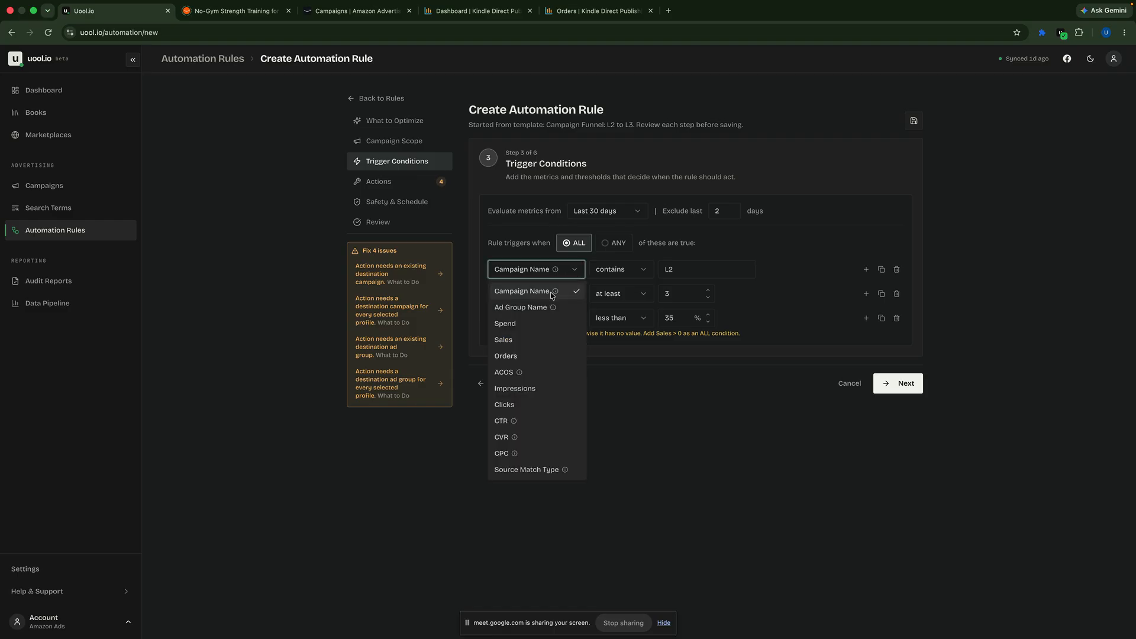
left_click(521, 307)
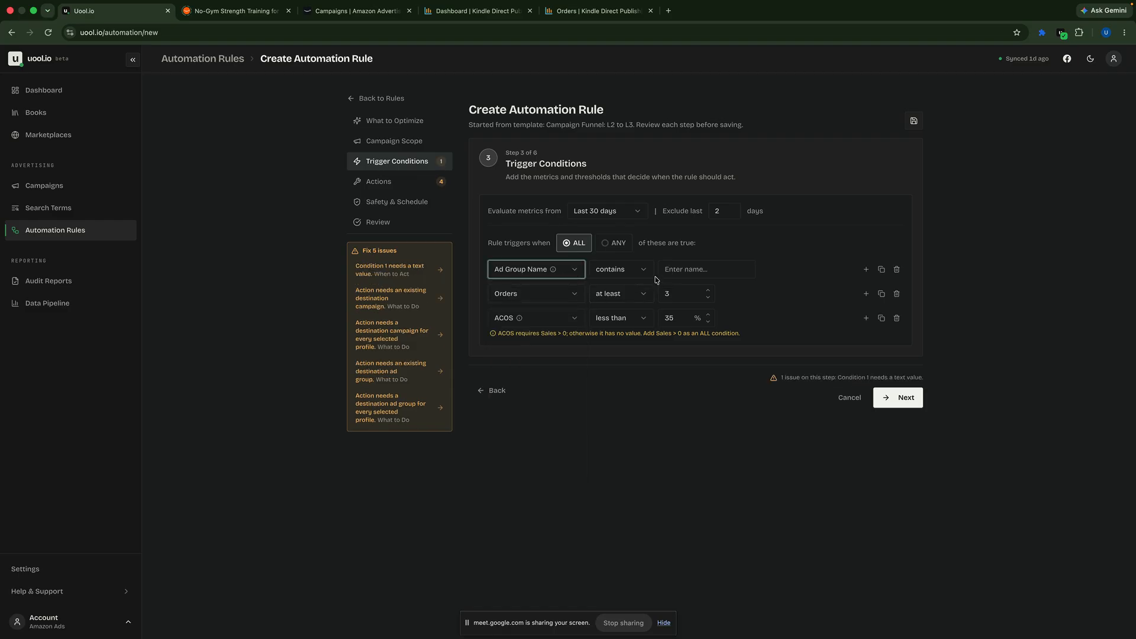
left_click(866, 318)
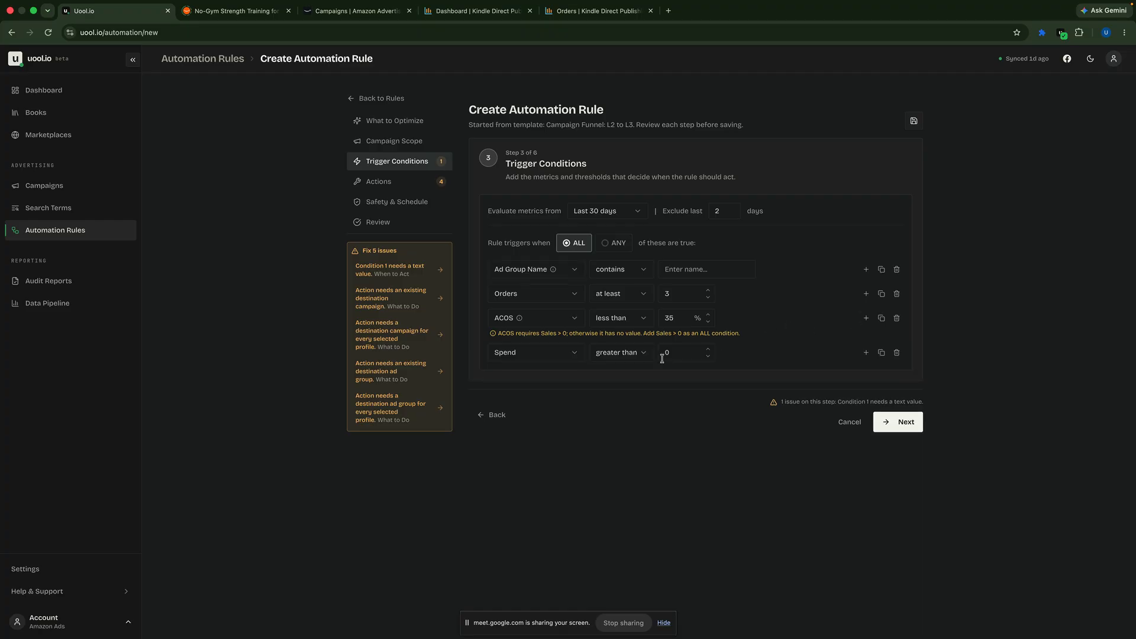
left_click(572, 354)
left_click(543, 373)
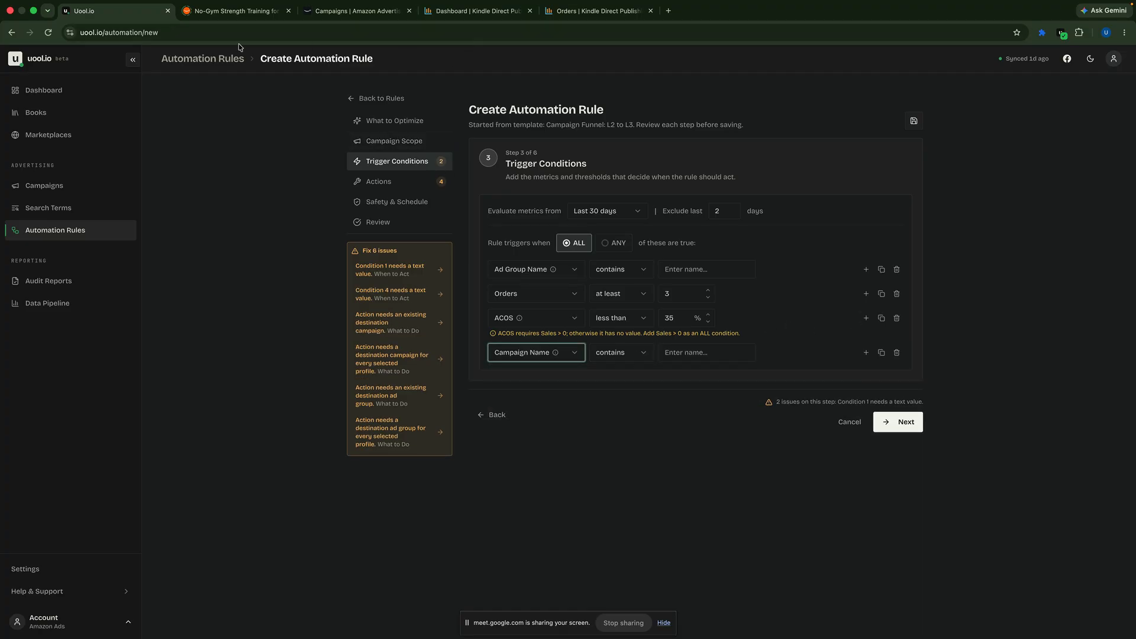
Step: Check the ad groups of campaign SP-L0-KT-DO-No-Gym-2026-07-30 in Amazon Ads, go back to all campaigns, and return to the Uool.io rule
left_click(360, 20)
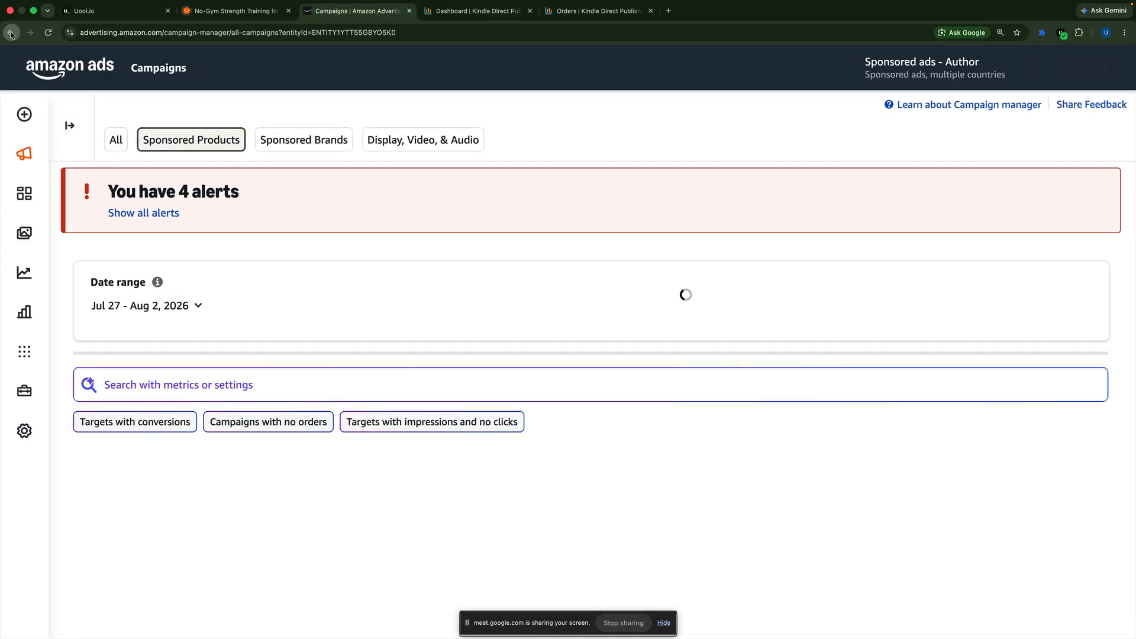
left_click(11, 33)
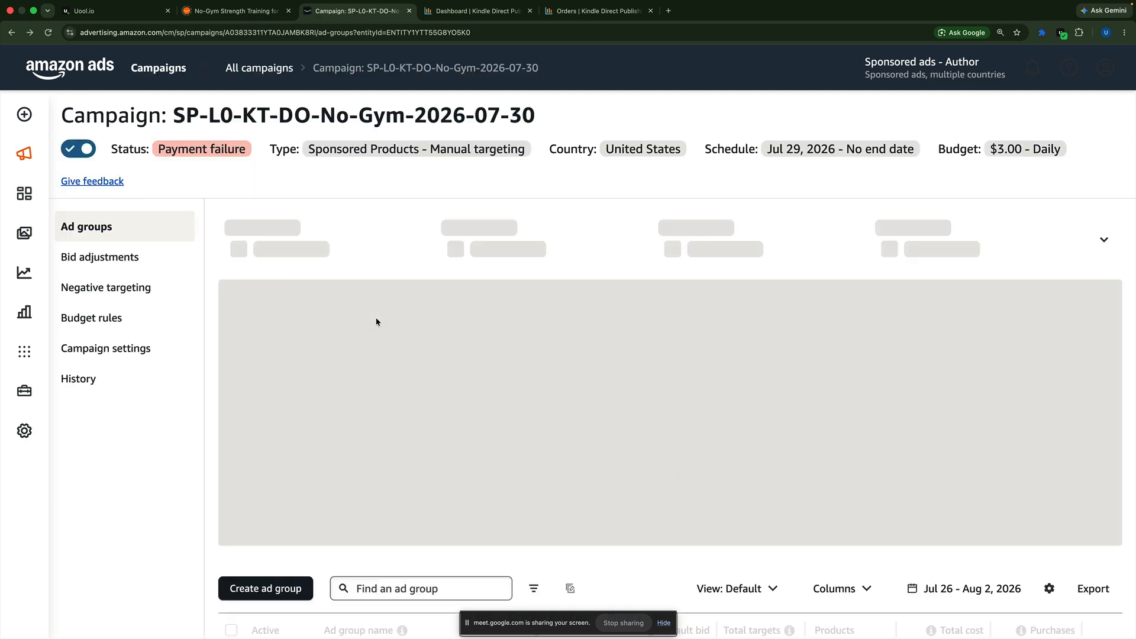
scroll(377, 321, "down", 4)
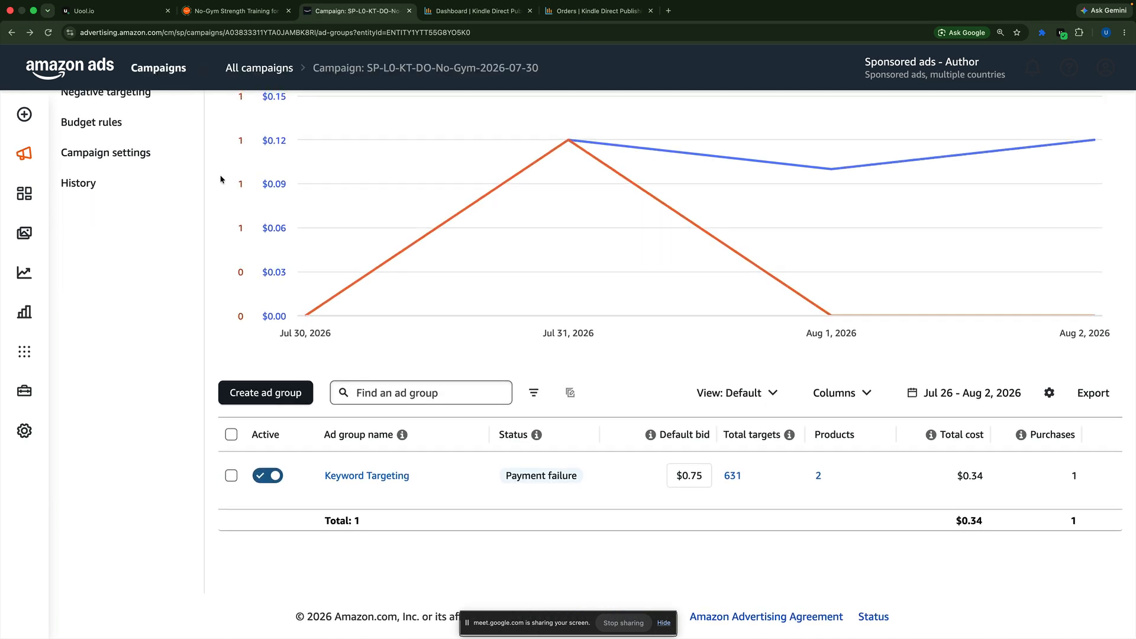
left_click(263, 68)
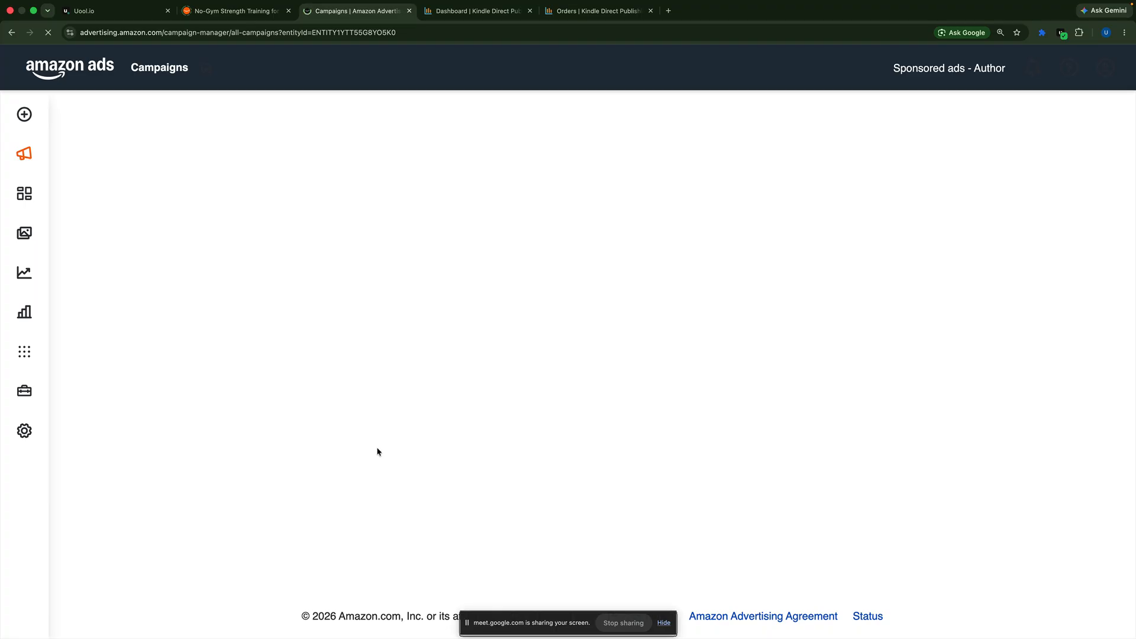
left_click(122, 16)
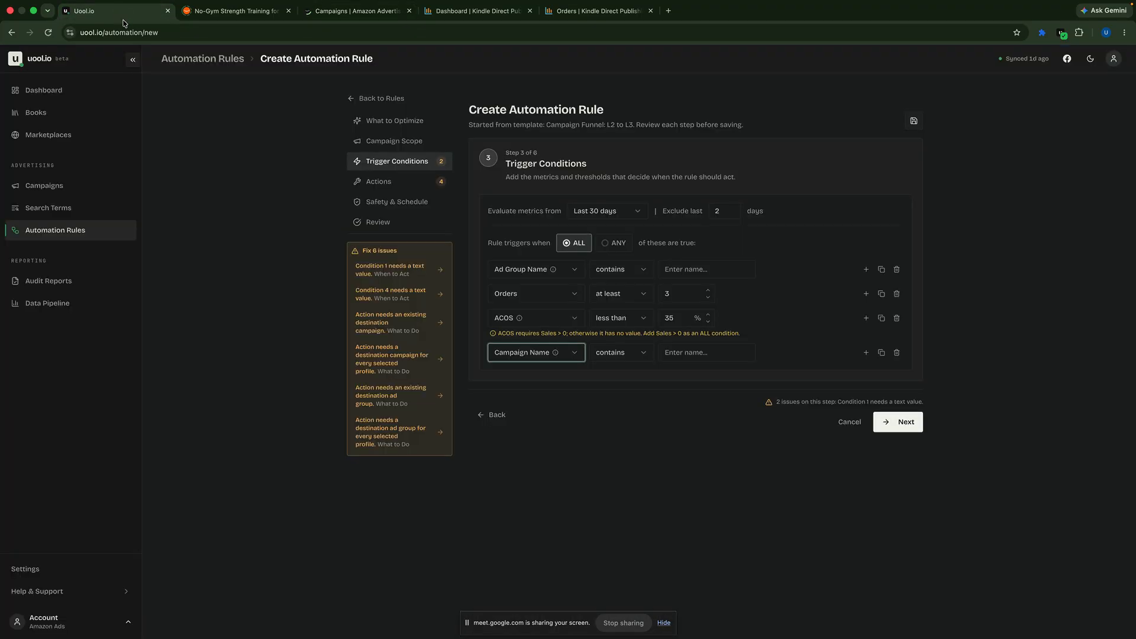
Step: Open the Uool.io dashboard at uool.io in a new browser tab
key("super+t")
left_click(622, 32)
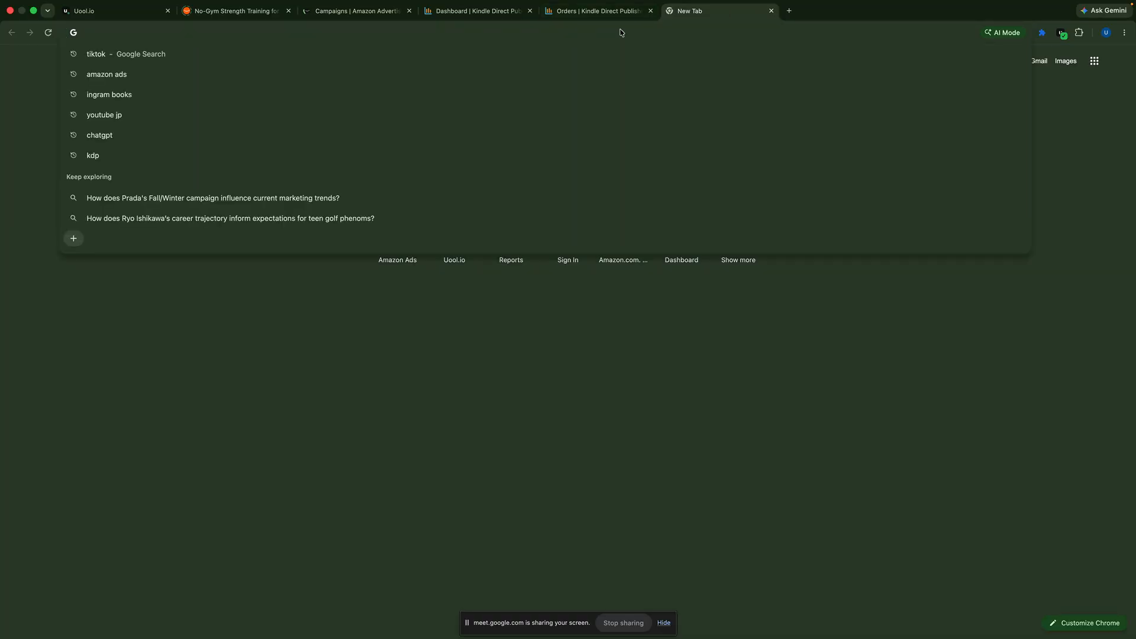
type("uo")
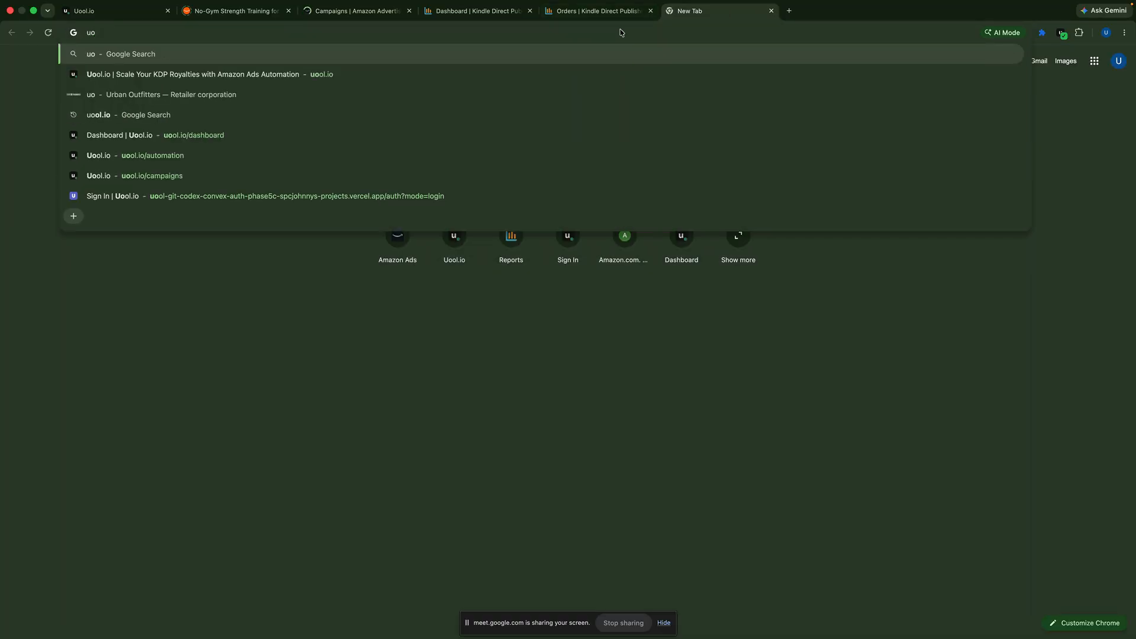
type("ol.io")
key("Return")
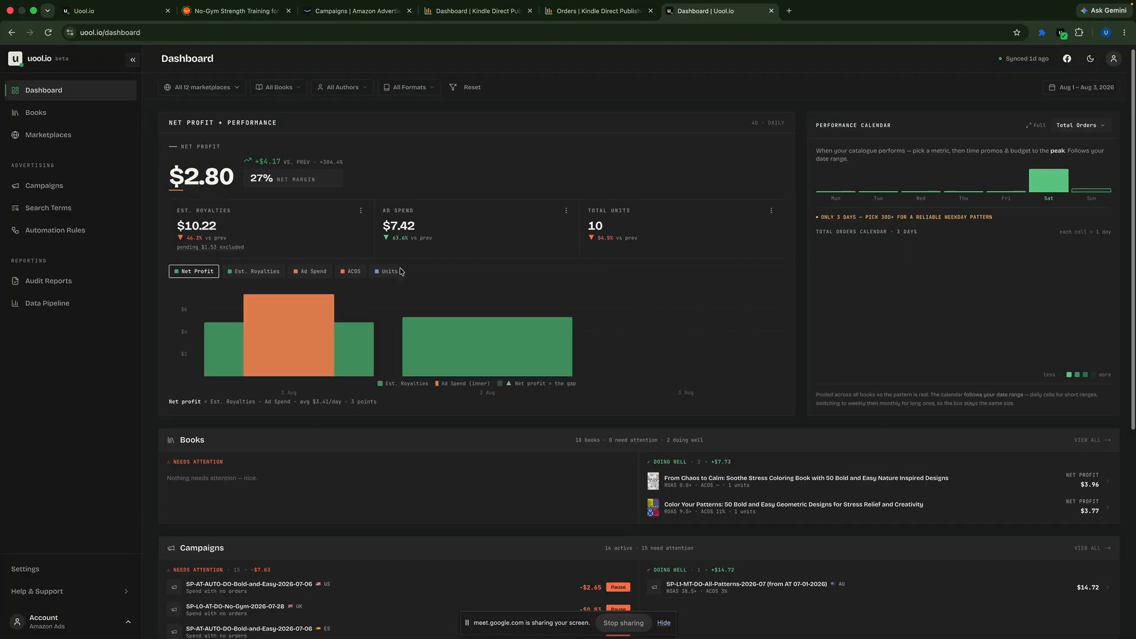
Step: Set the dashboard's date range to the last 30 days and review the profit chart, books and campaigns
scroll(401, 272, "down", 3)
scroll(402, 271, "up", 3)
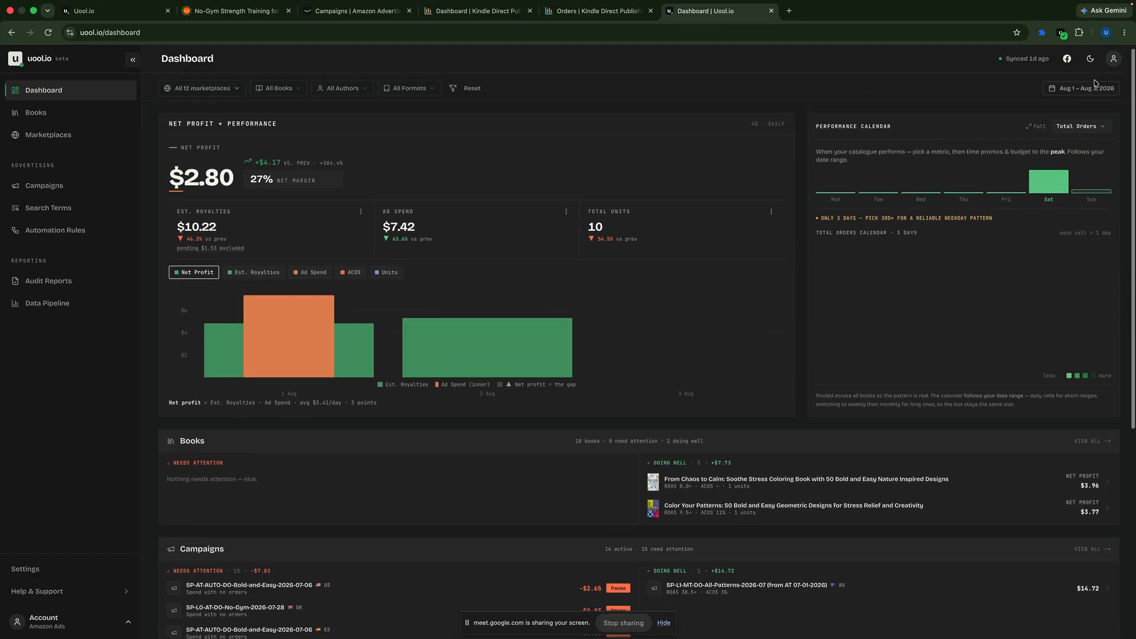
left_click(1097, 88)
left_click(823, 195)
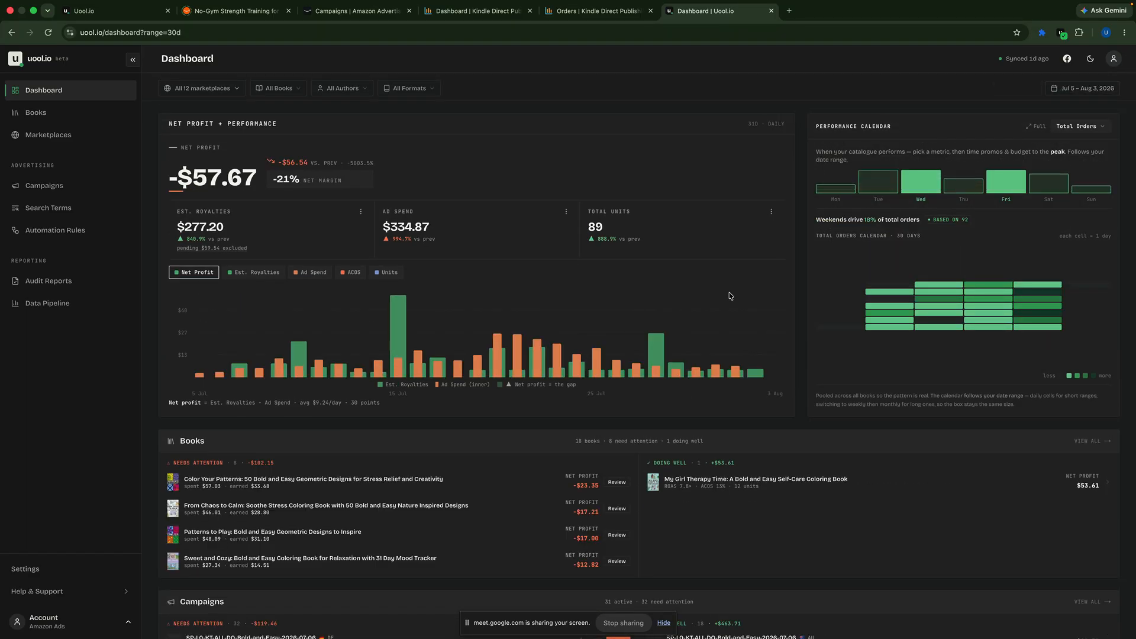
scroll(730, 296, "down", 3)
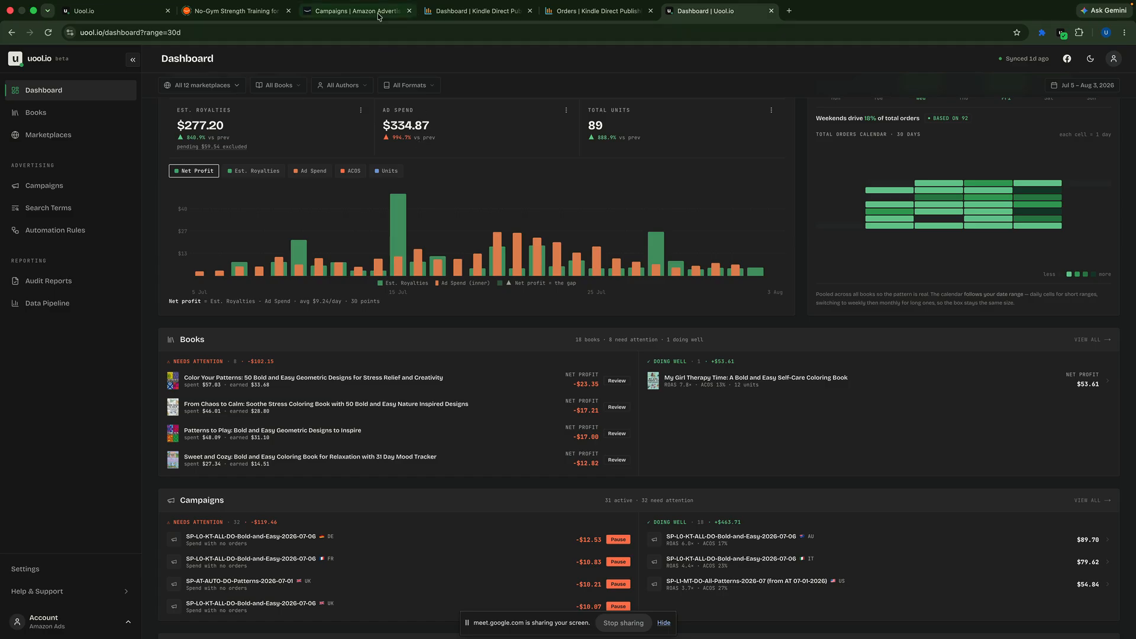
Step: Switch to Amazon Ads and prepare a campaign name search above the campaign list
left_click(350, 11)
scroll(359, 327, "down", 2)
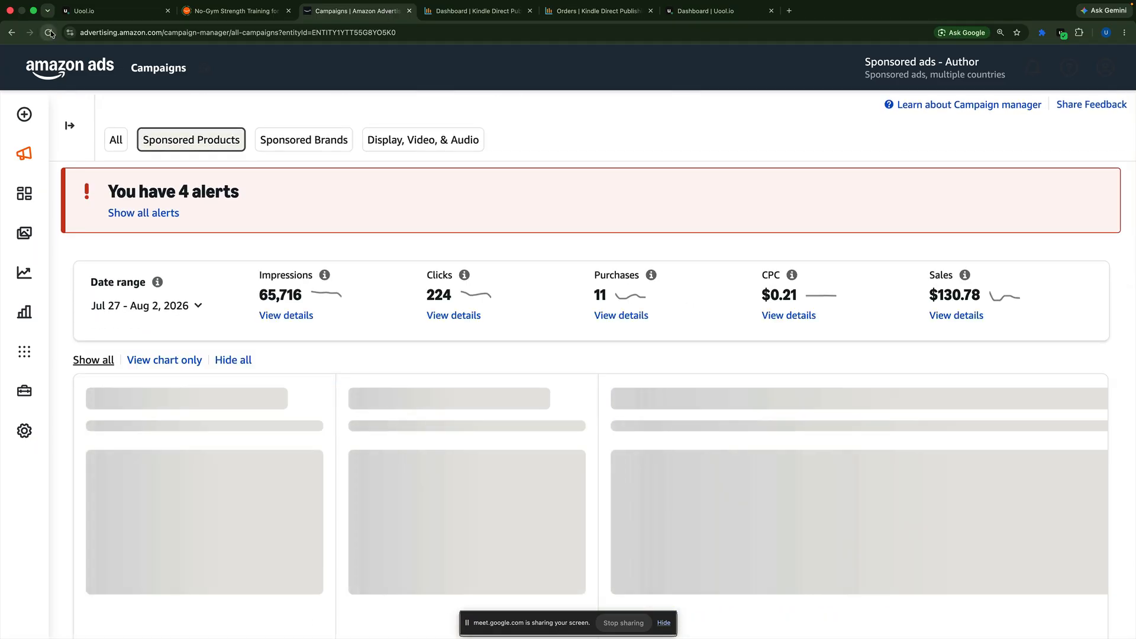
scroll(490, 545, "down", 1)
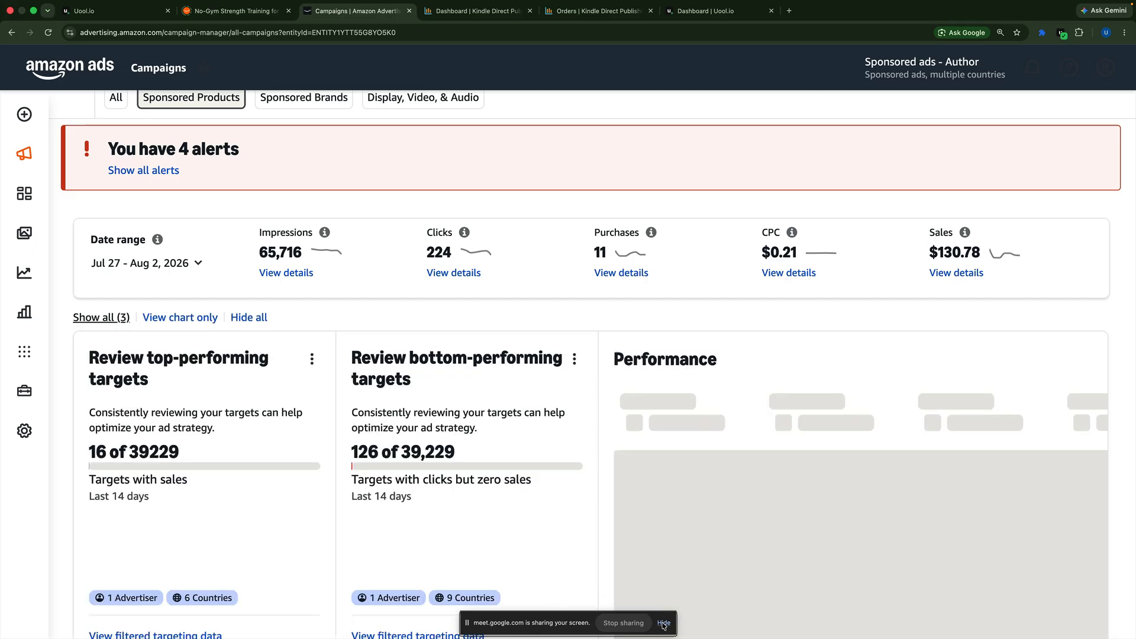
scroll(495, 474, "down", 5)
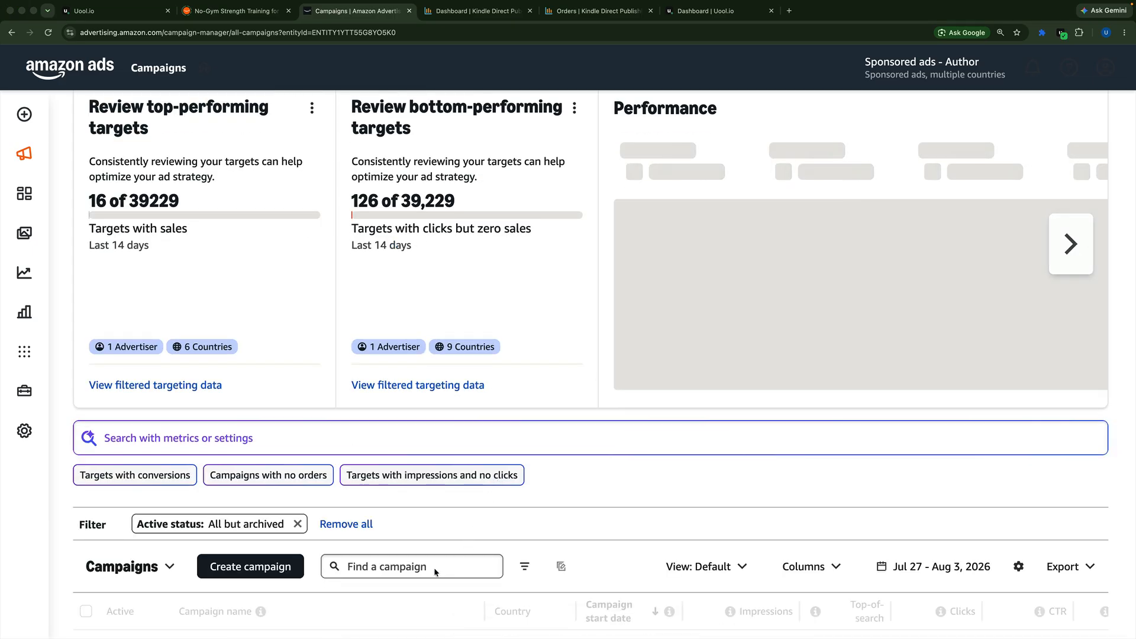
scroll(498, 479, "down", 5)
left_click(386, 343)
key("Caps_Lock")
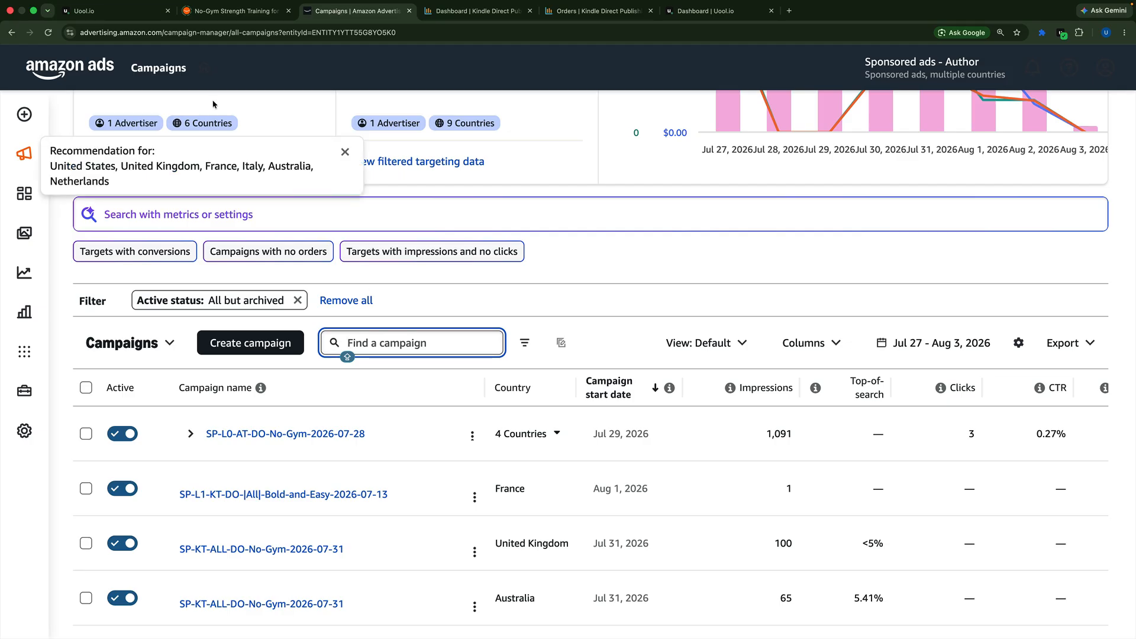
Step: Return to Uool.io, open the campaign list, and search it for "patterns"
left_click(704, 10)
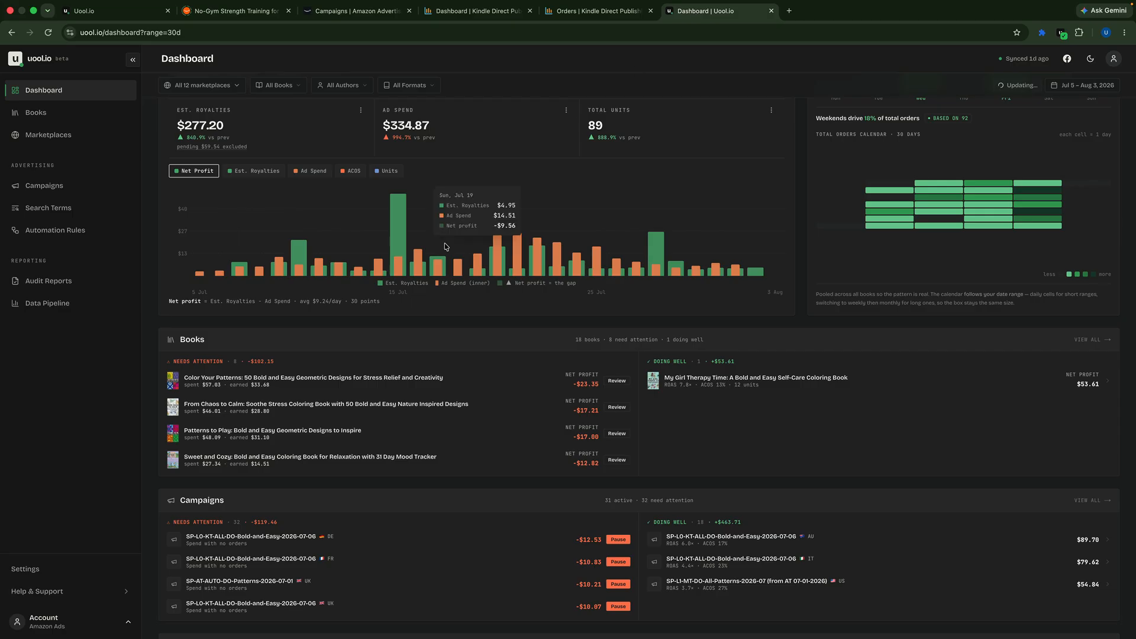
left_click(53, 189)
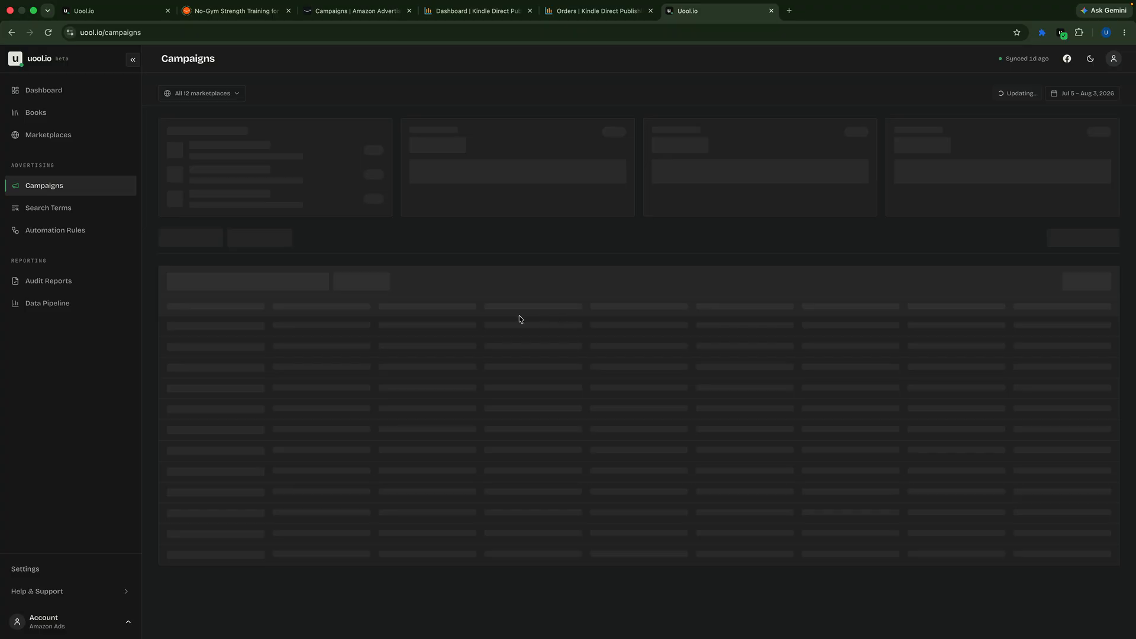
left_click(279, 194)
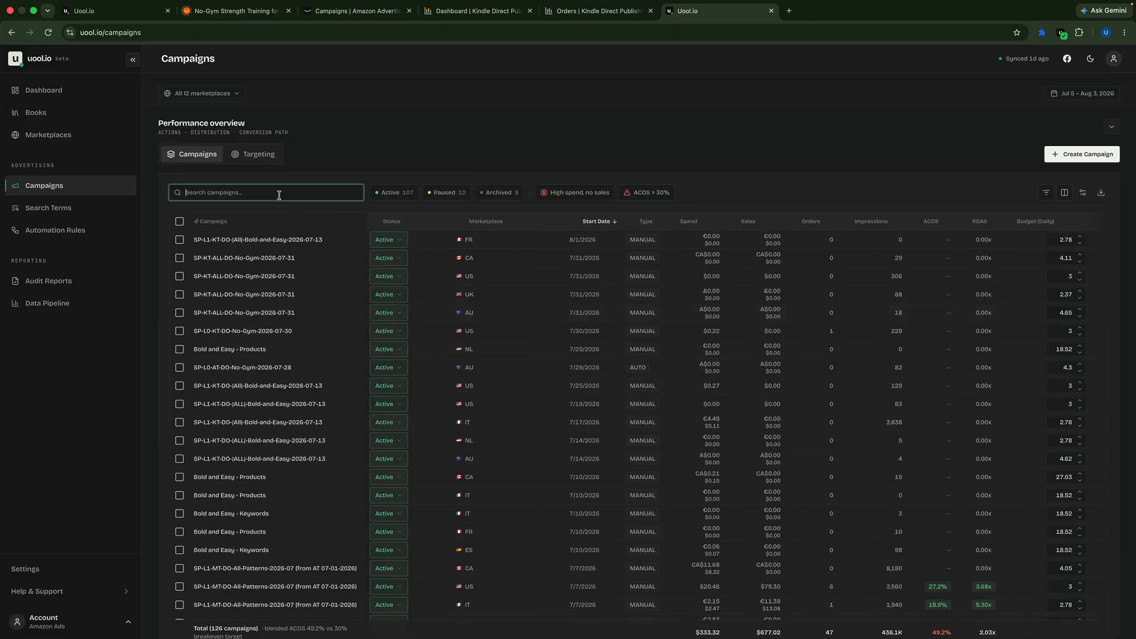
type("pat")
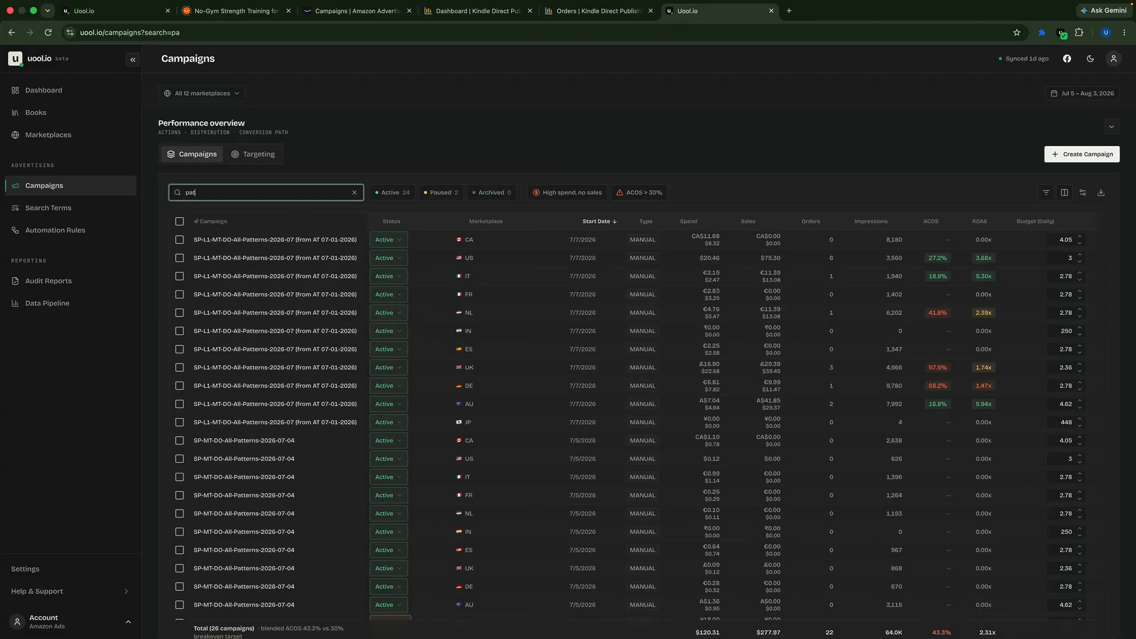
type("terns")
Step: Review the matching Patterns campaigns and open the Italian SP-MT-DO-All-Patterns-2026-07-04 campaign to check its ad groups
scroll(270, 351, "down", 1)
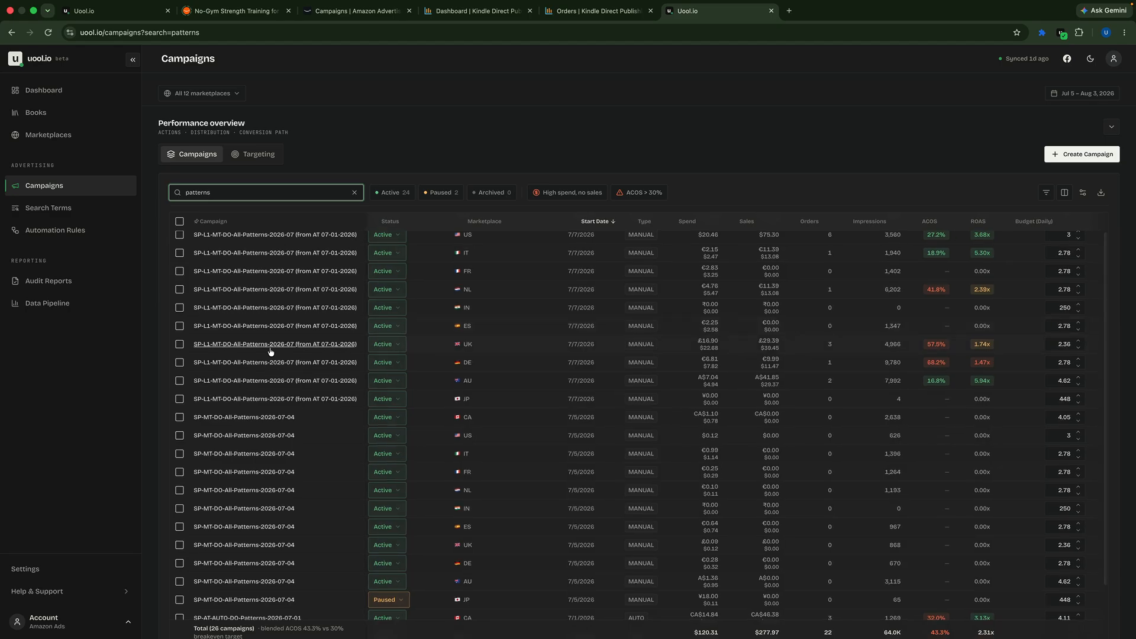
key("Caps_Lock")
scroll(302, 461, "down", 5)
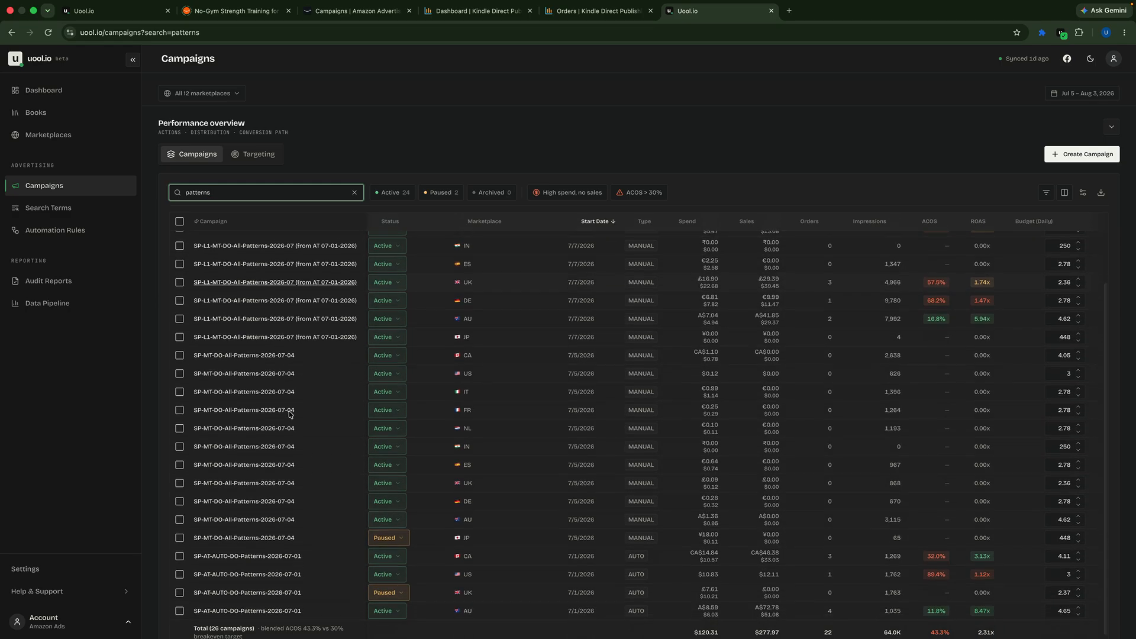
scroll(306, 469, "up", 1)
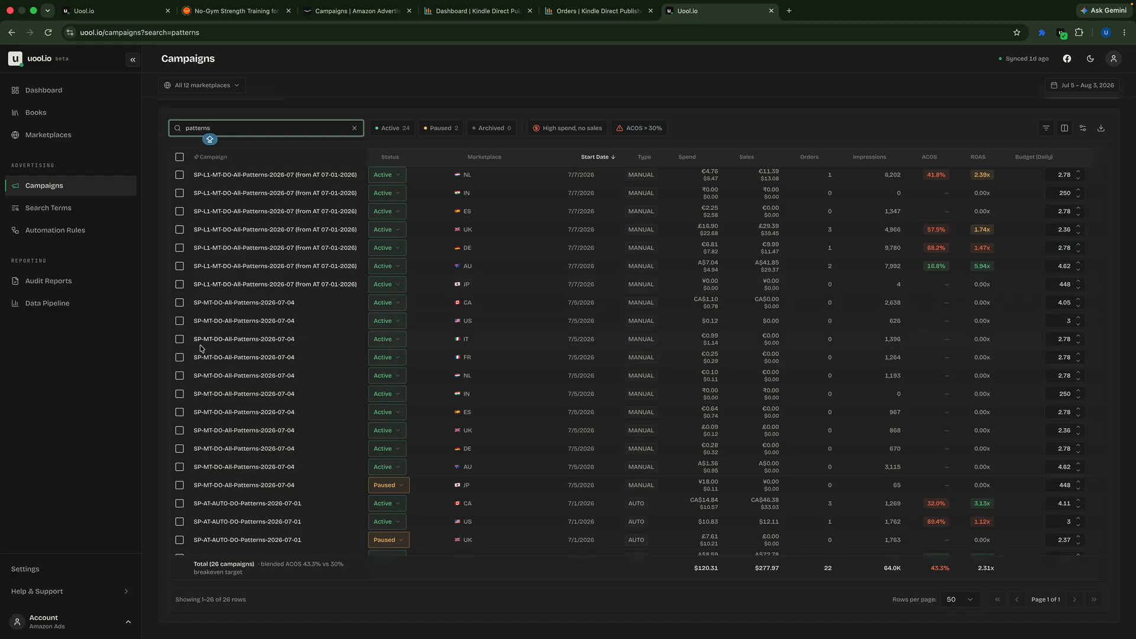
left_click(256, 344)
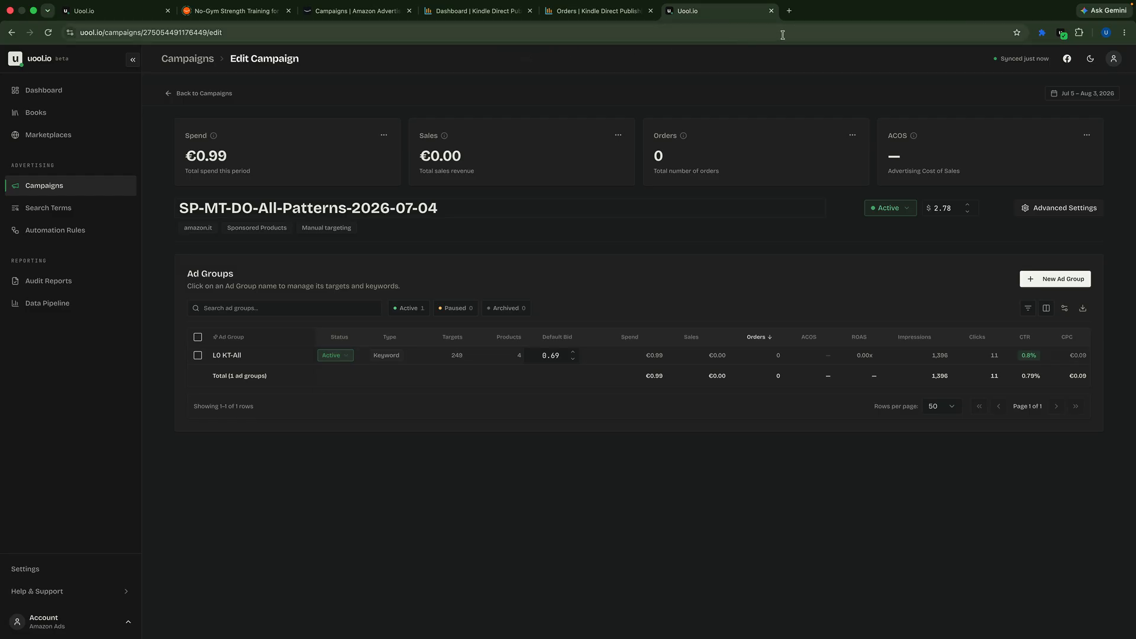
Step: Switch to the work browser window and open the Google Docs document reviewed the-cash-funnel-for-amazon-book-ads-reference-style-L0-L3-ALL
key("ctrl+Left")
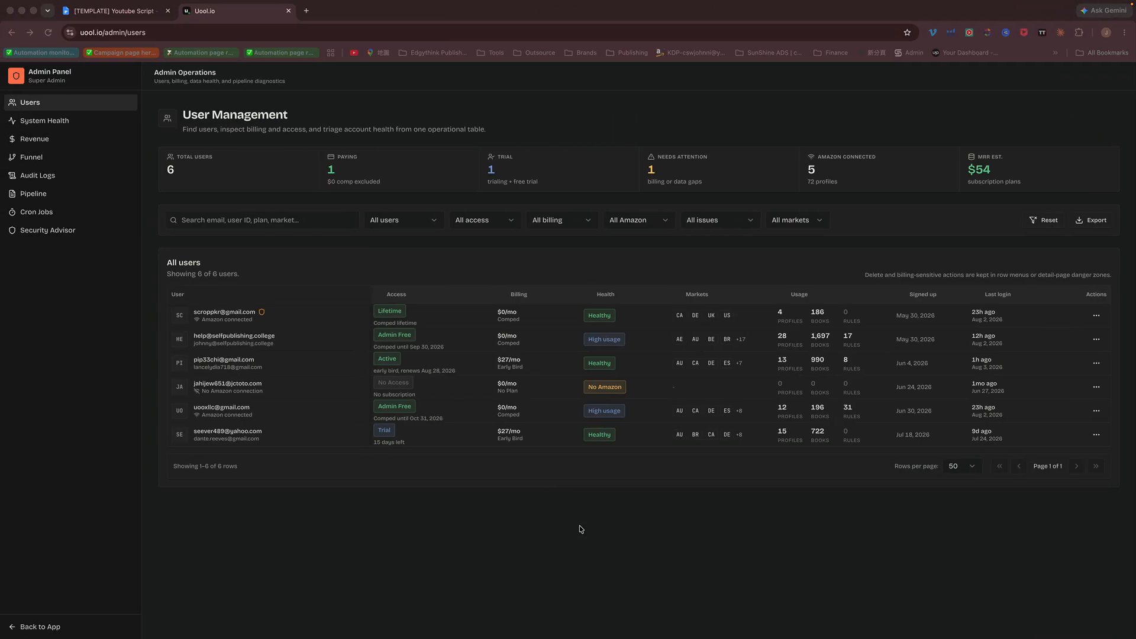
key("ctrl+Left")
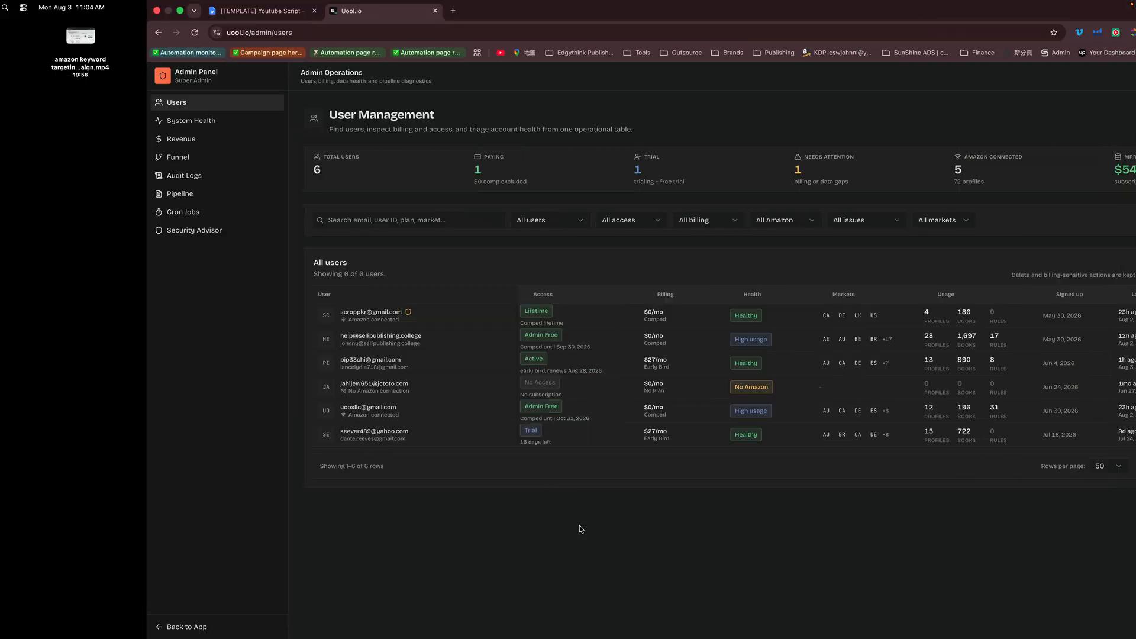
key("ctrl+Right")
key("ctrl+Right")
key("ctrl+Right")
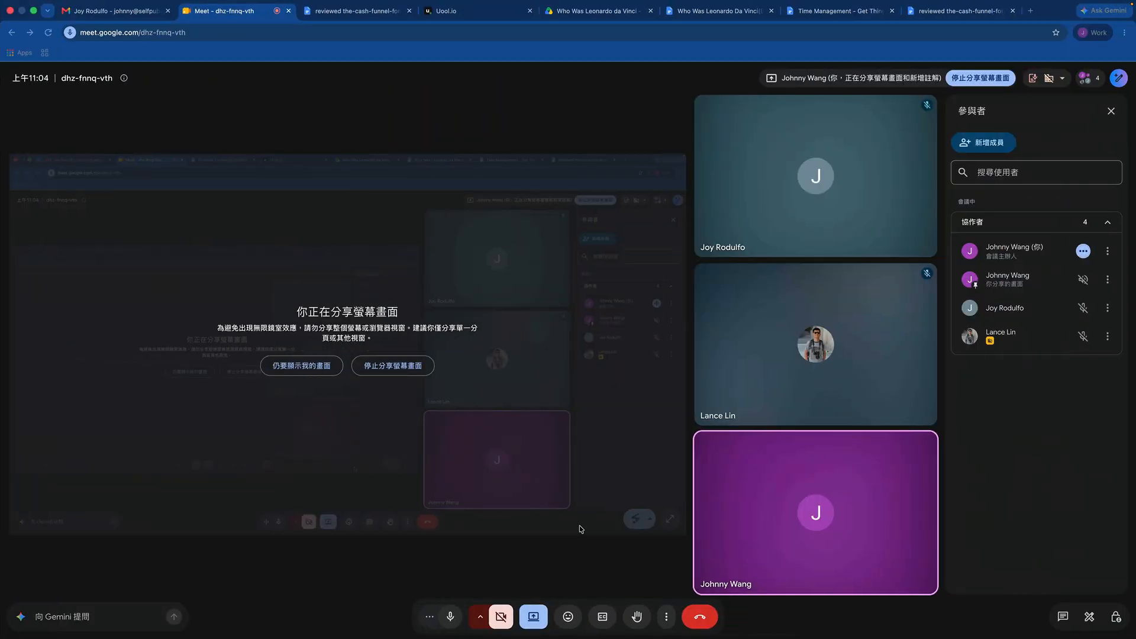
left_click(950, 12)
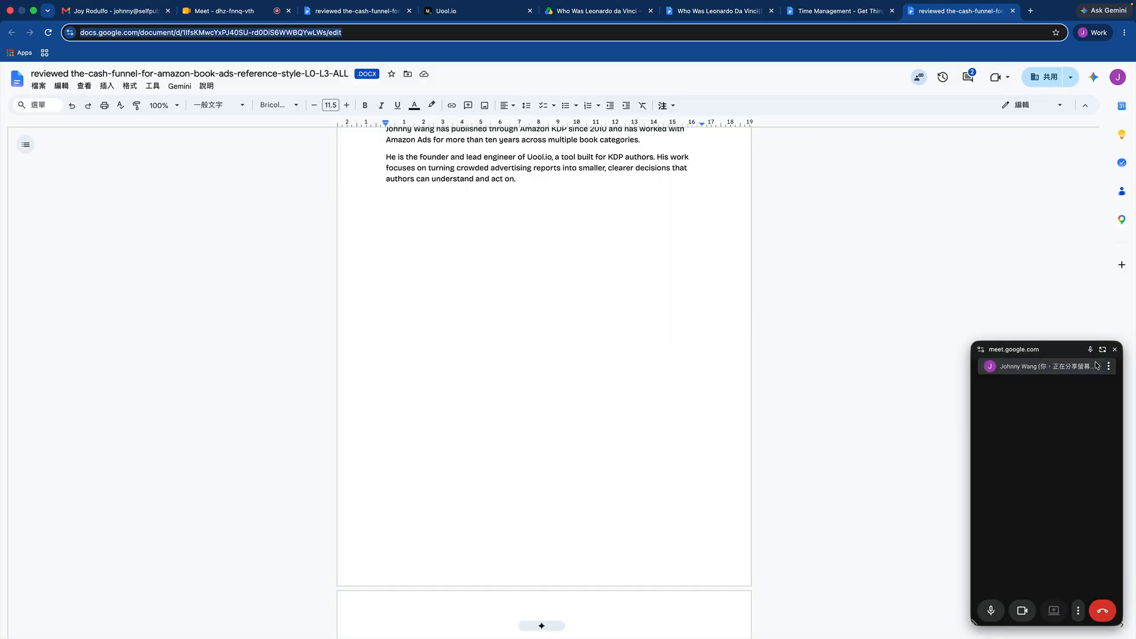
Step: Close the floating Google Meet window and find the CASH Funnel diagram with levels L0 to L3 in the document
left_click(1116, 351)
scroll(510, 335, "up", 10)
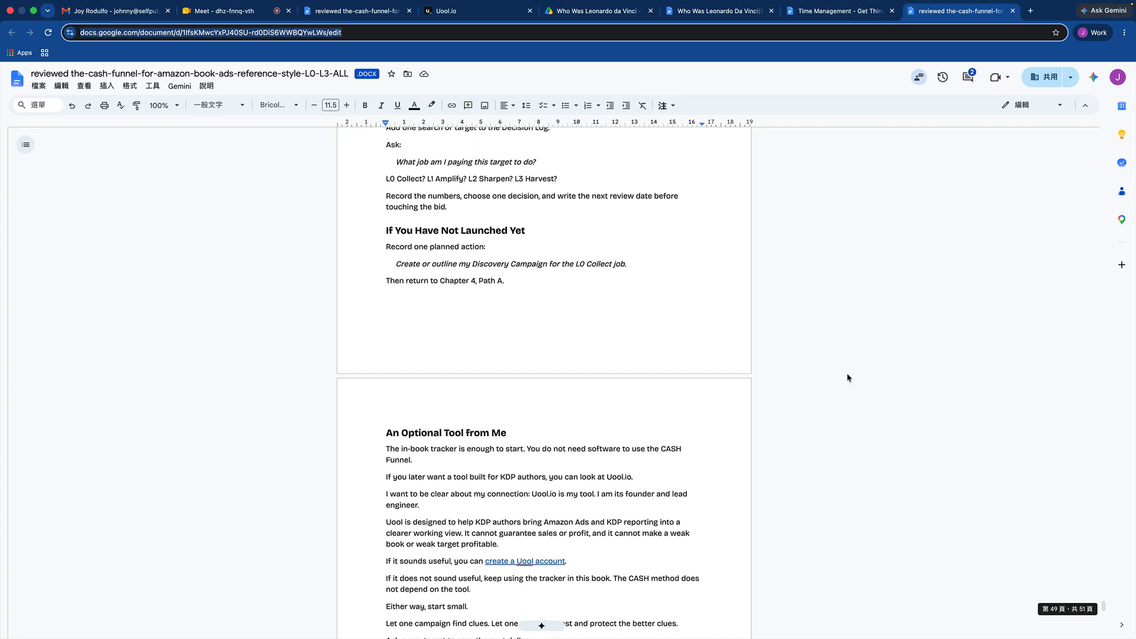
scroll(1014, 416, "down", 2)
scroll(1014, 416, "up", 5)
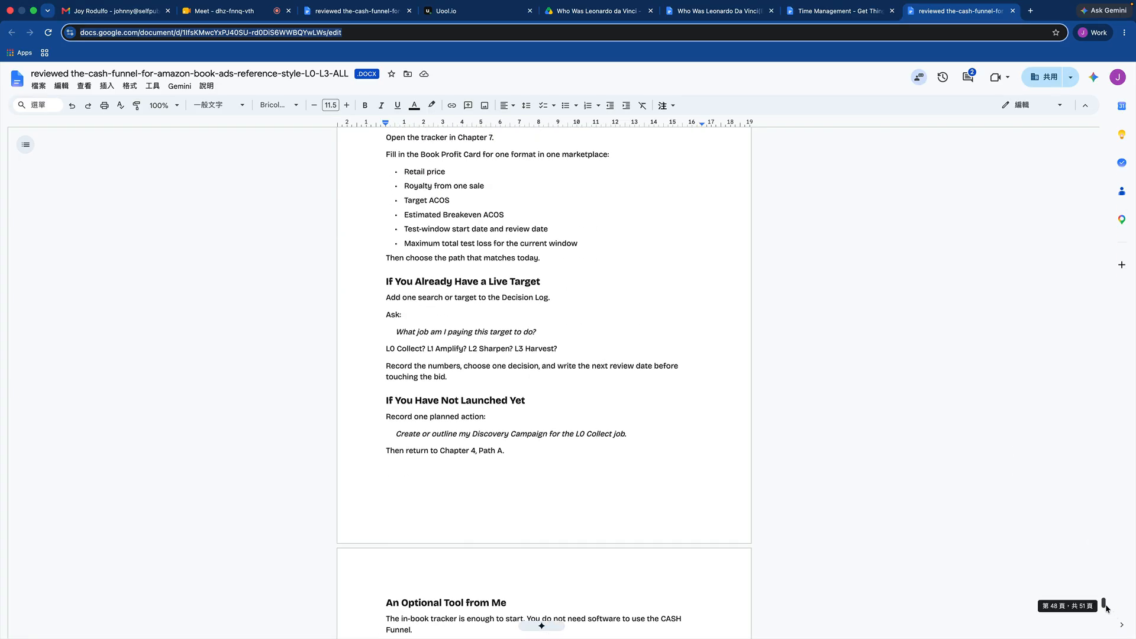
left_click_drag(1105, 604, 1091, 266)
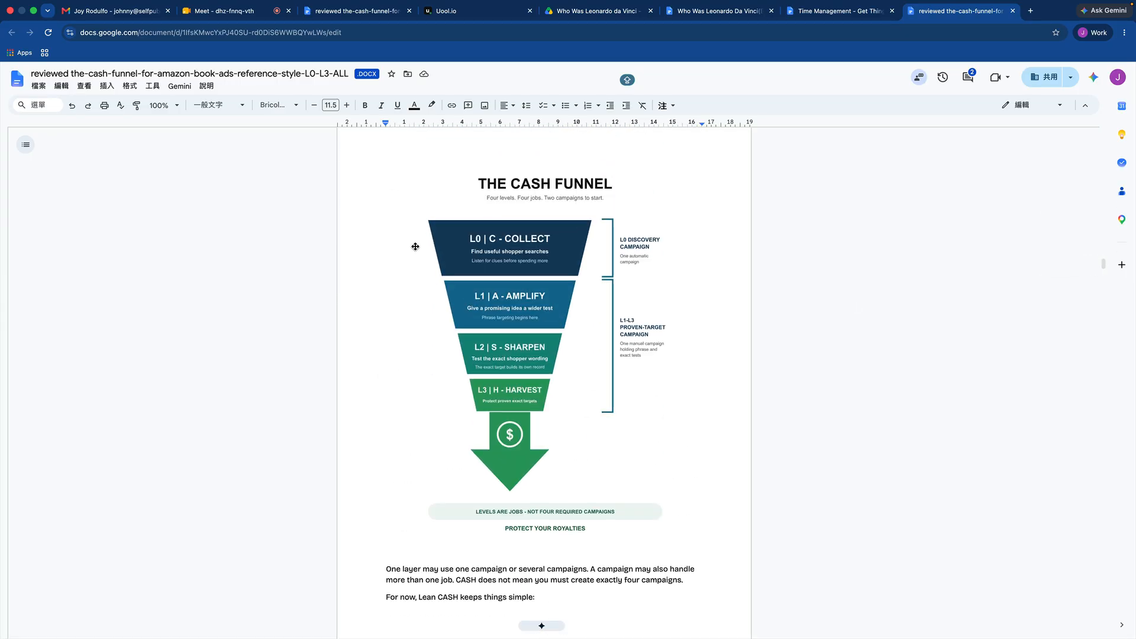
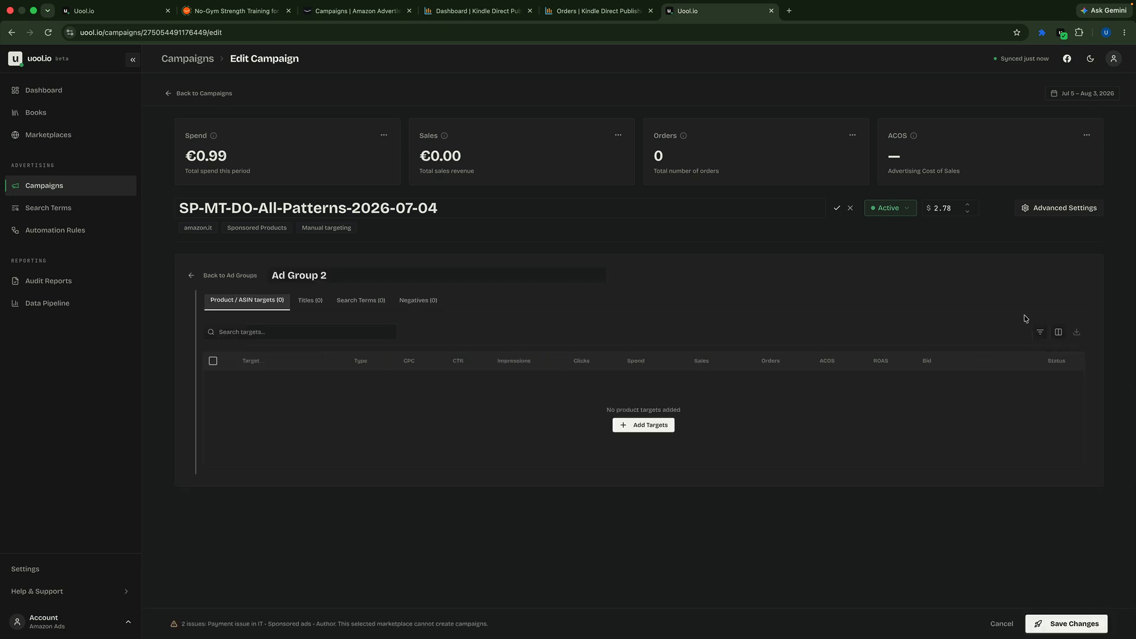
Step: Rename the new ad group in the Italian Patterns campaign as L0-PT
left_click(338, 276)
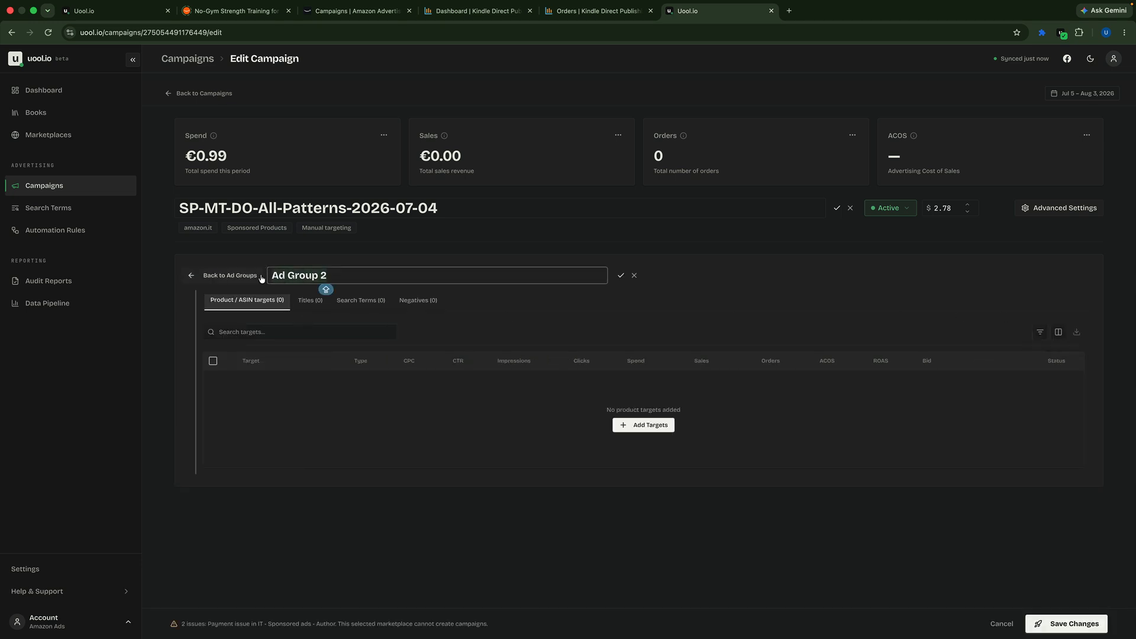
key("super+a")
type("L")
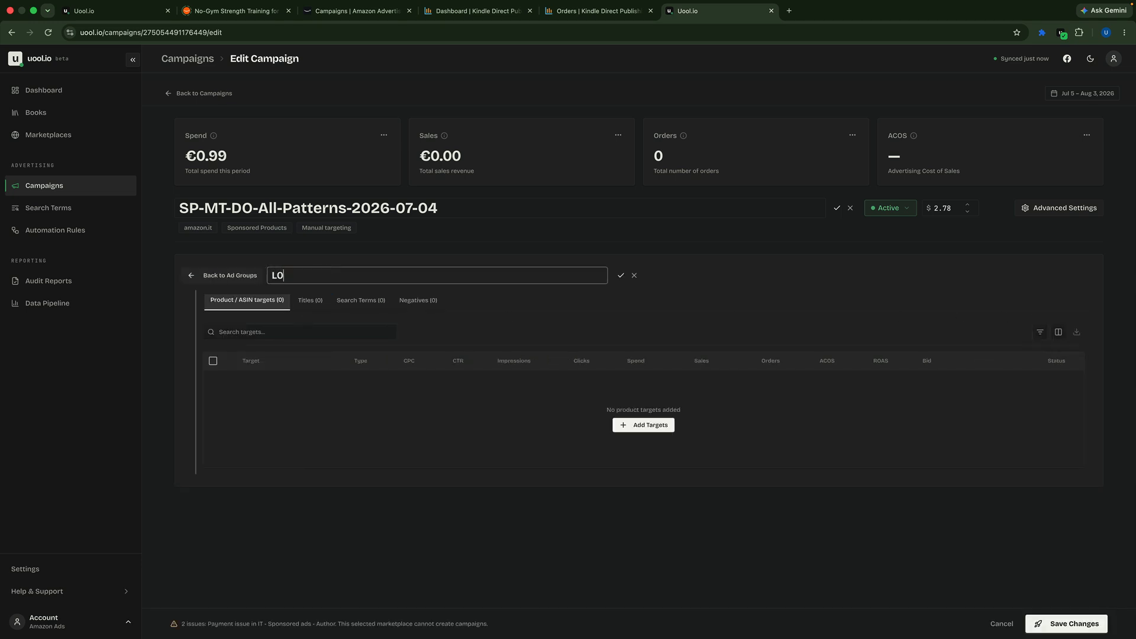
type("O-PT")
left_click(620, 275)
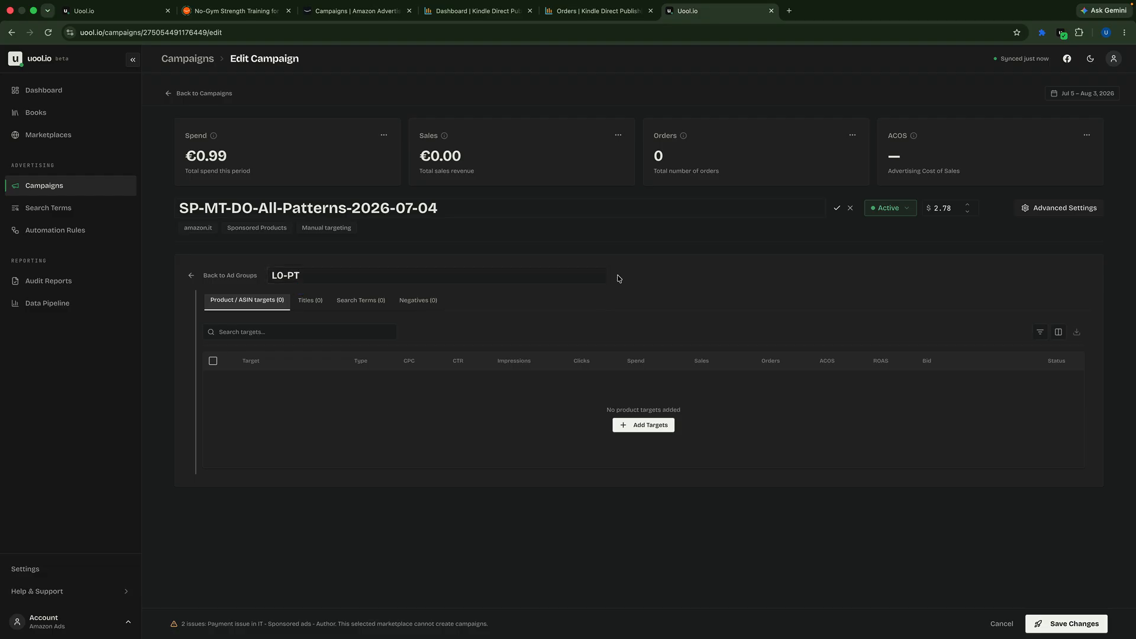
Step: Search the bookshelf for "pattern" and add all matching books as titles of the L0-PT ad group
left_click(310, 301)
left_click(619, 354)
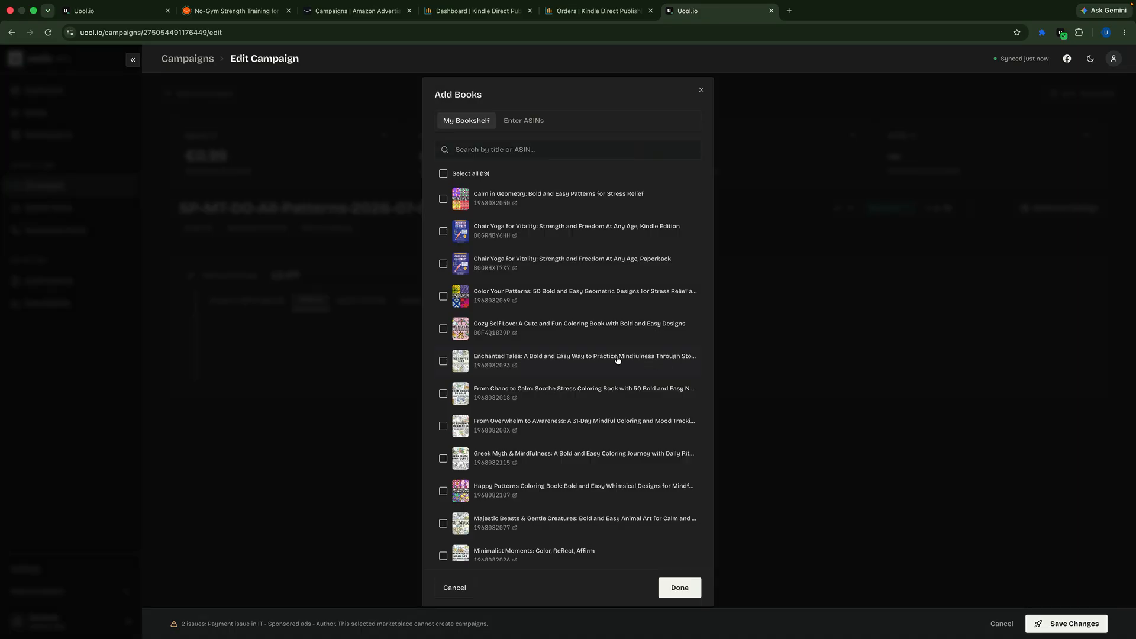
left_click(472, 148)
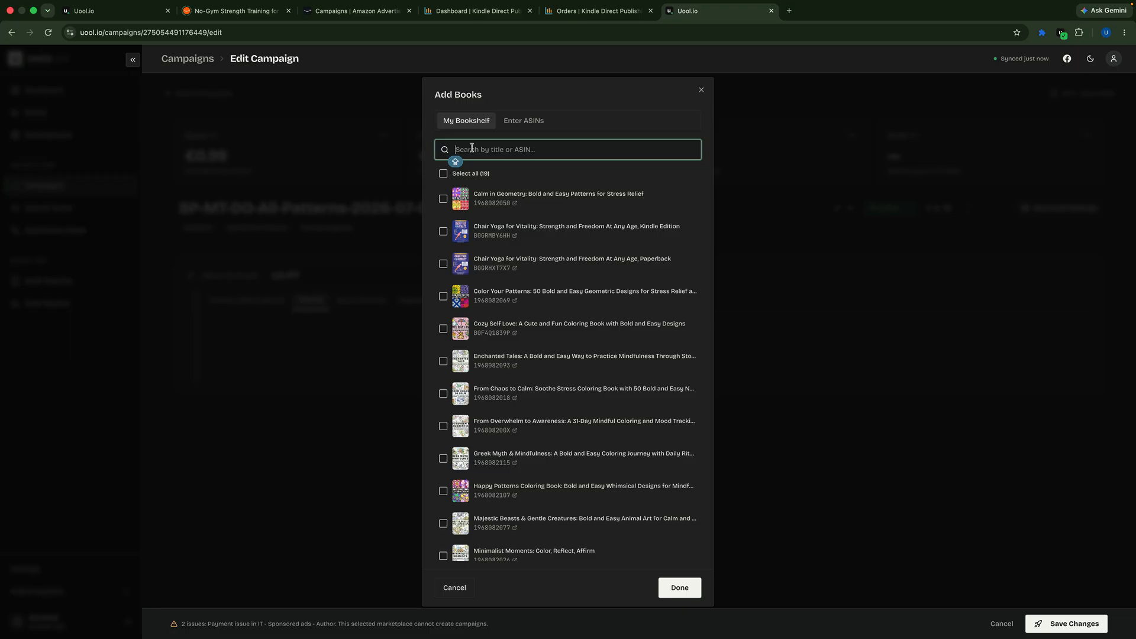
type("pattern")
key("Caps_Lock")
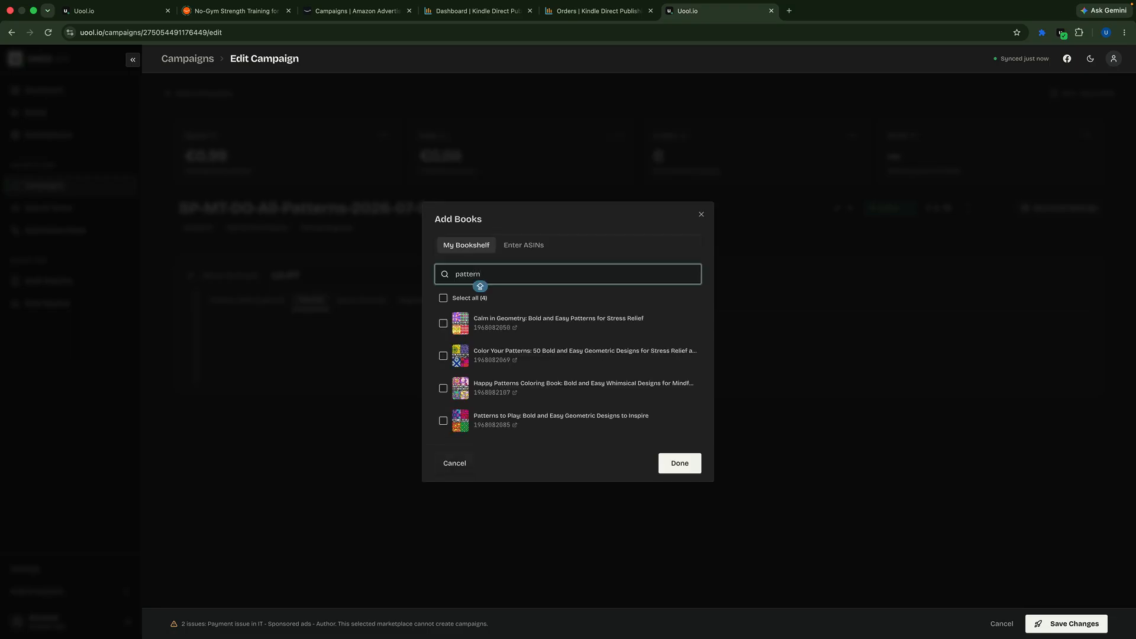
left_click(450, 300)
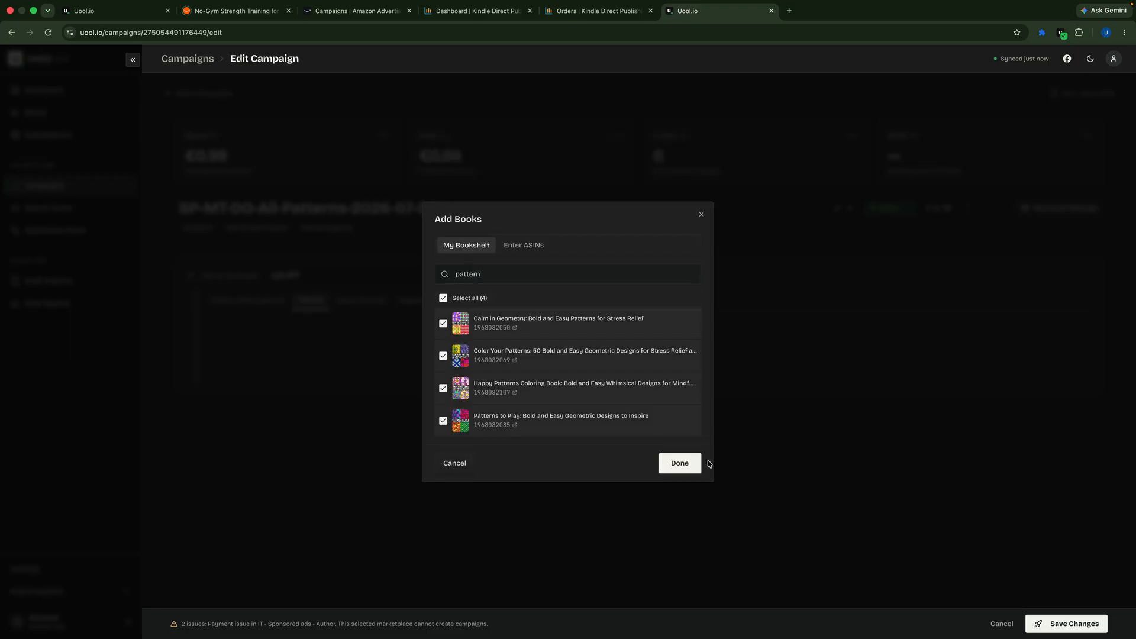
left_click(678, 463)
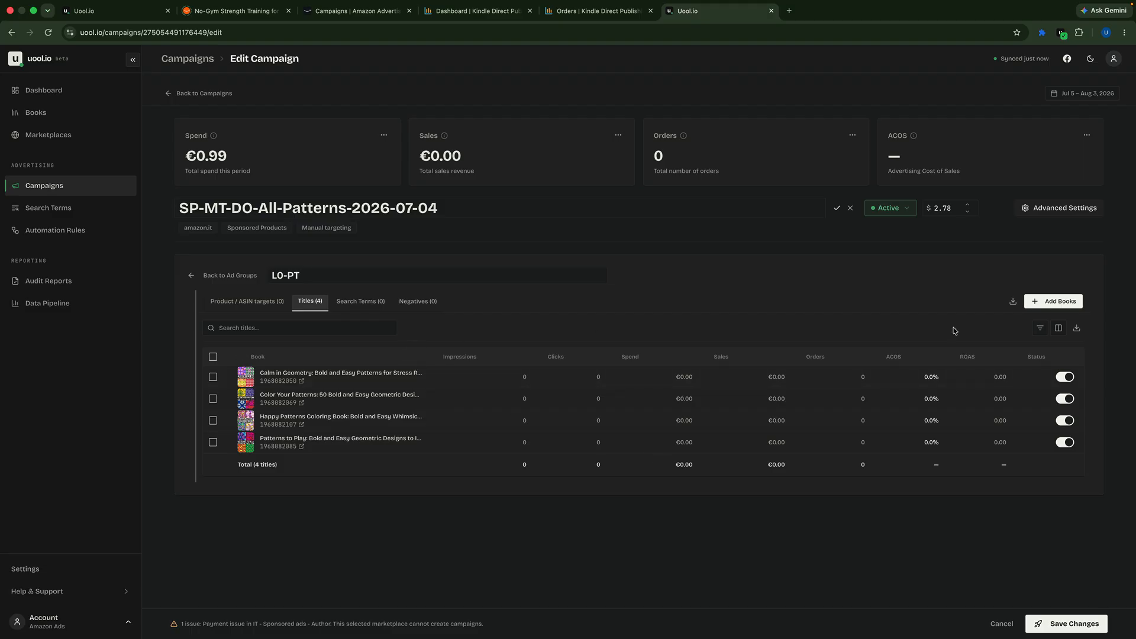
Step: Check the ad group's search terms and negatives, and open the form for adding product targets
left_click(357, 301)
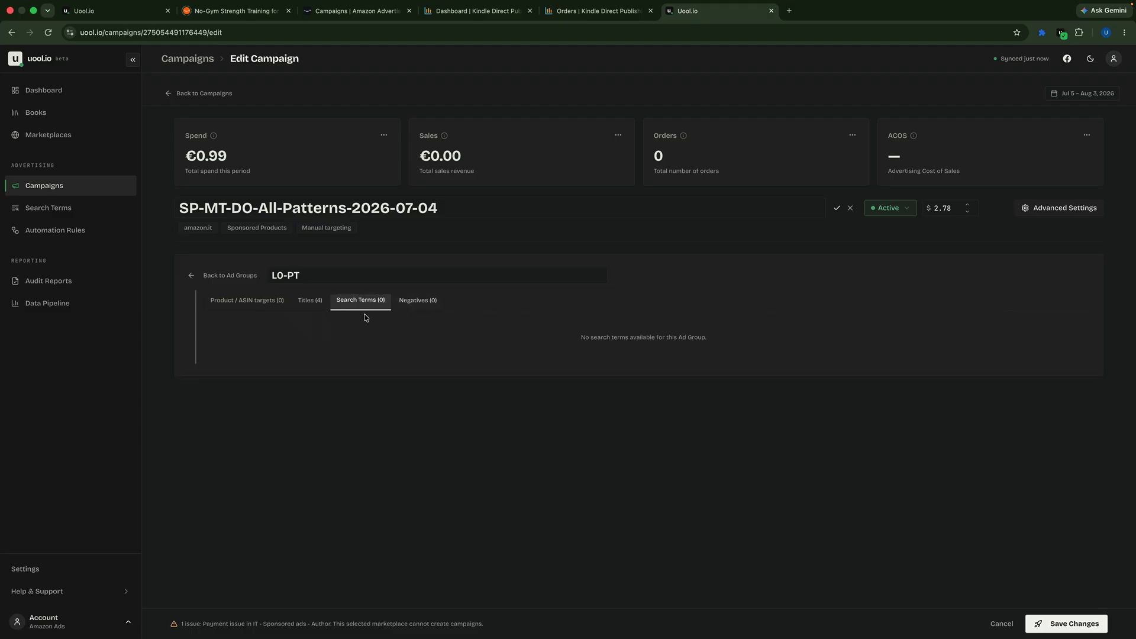
left_click(412, 303)
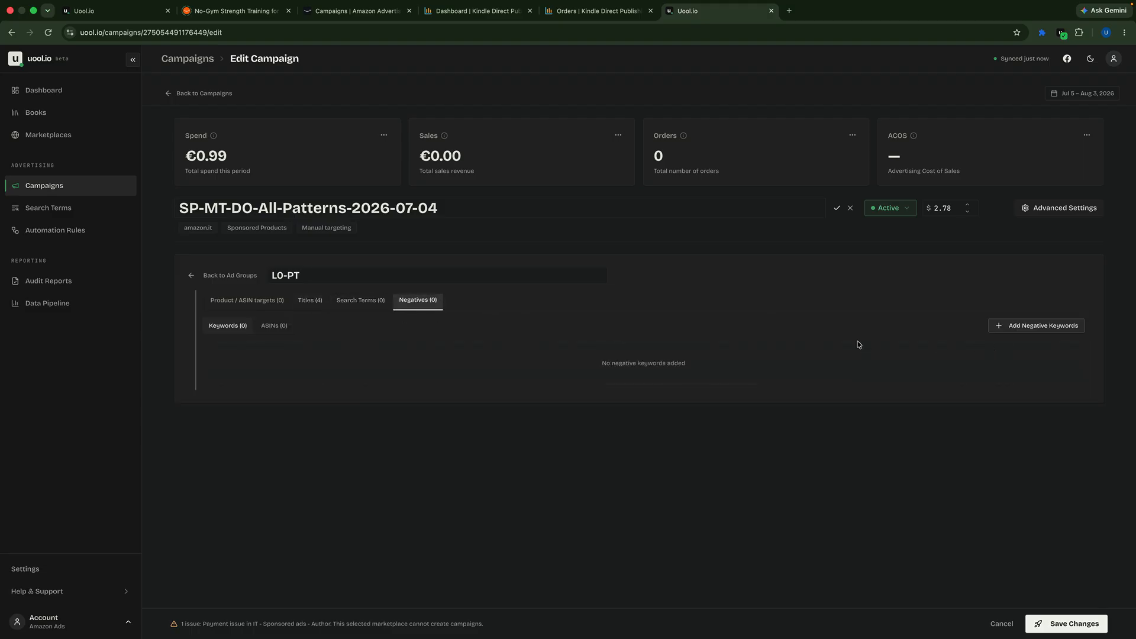
left_click(270, 303)
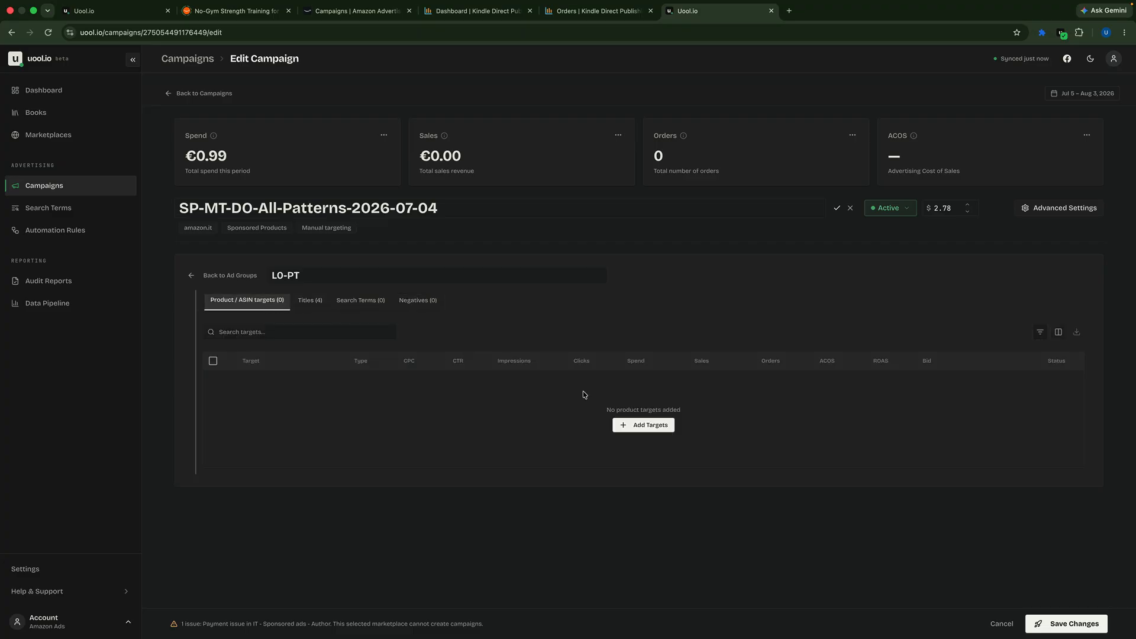
left_click(640, 432)
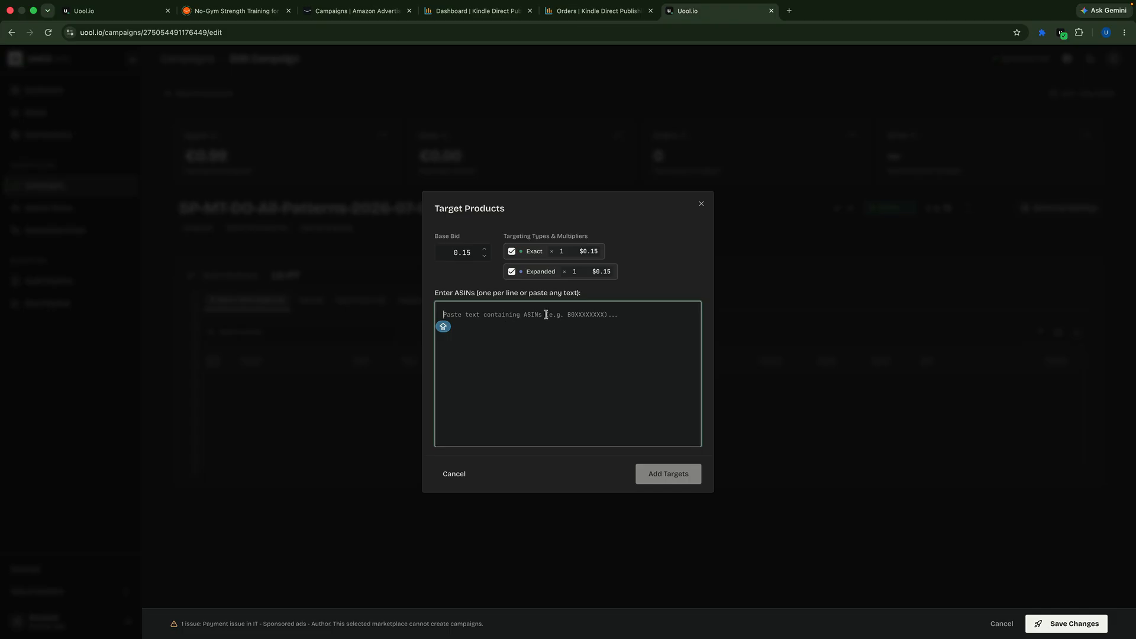
Step: Open amazon.com in a new browser tab
left_click(789, 10)
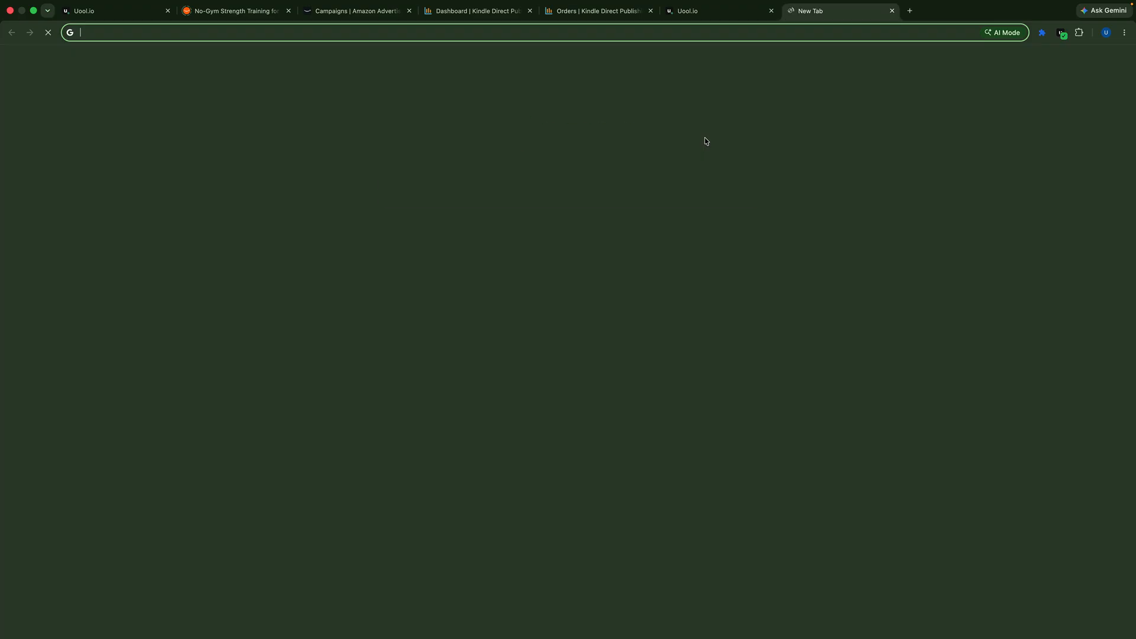
left_click(690, 10)
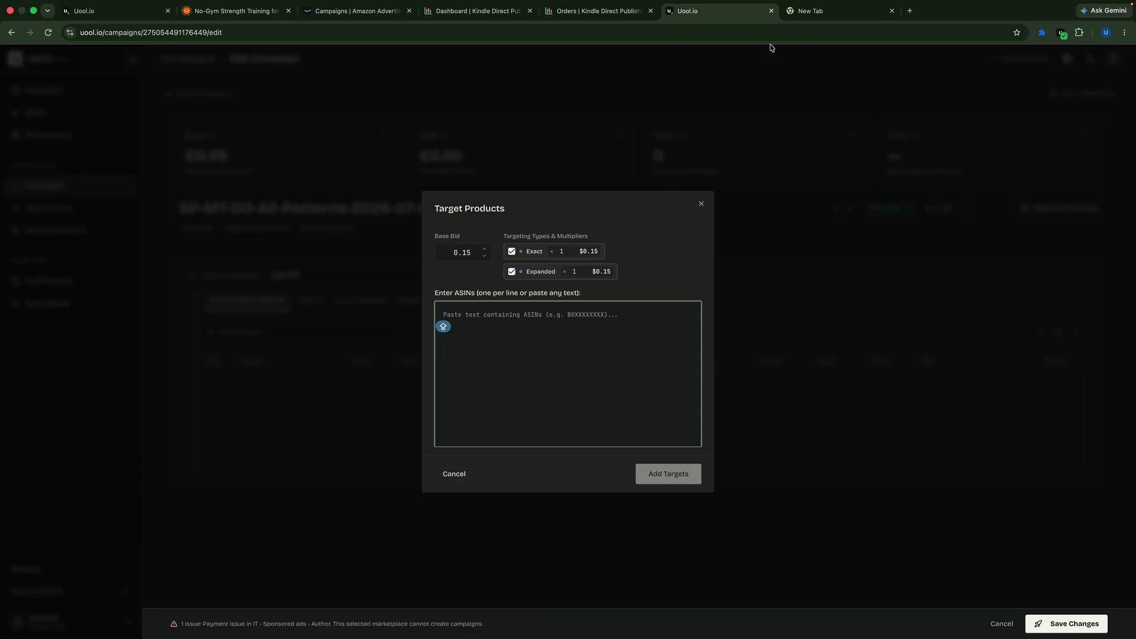
left_click(822, 11)
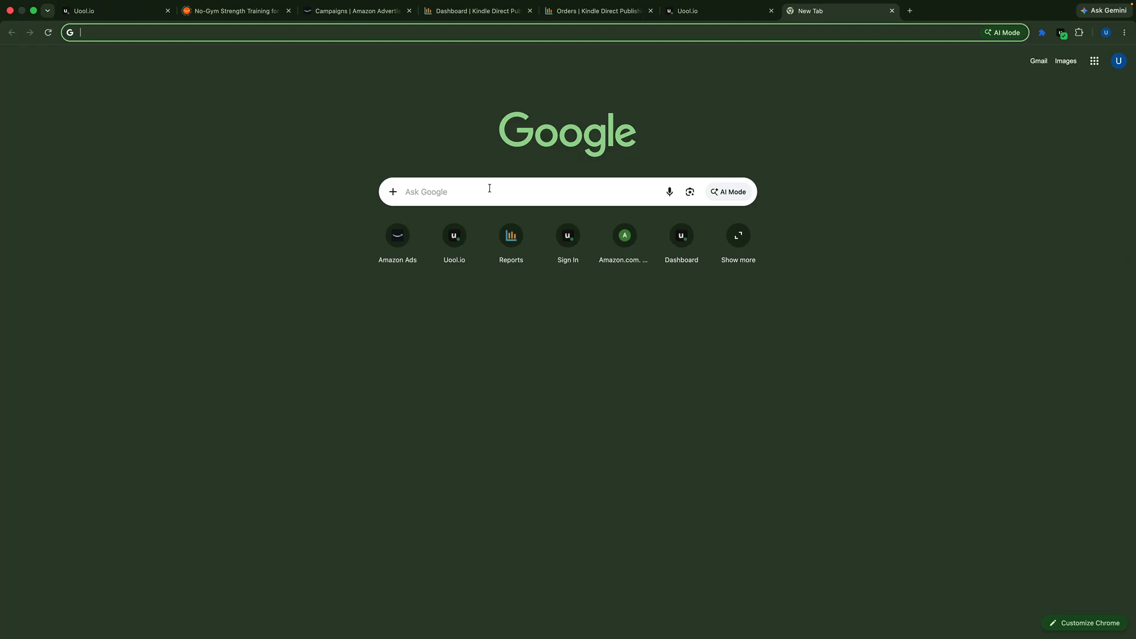
type("amazon.com")
key("Return")
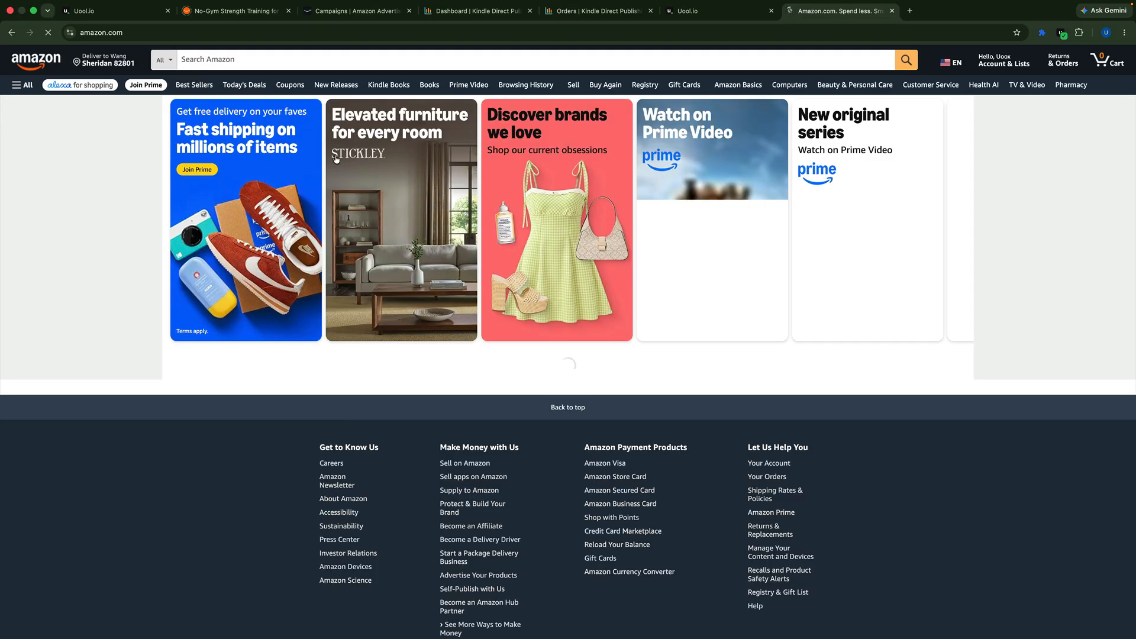
Step: Search Amazon for "bold and easy patterns coloring book" using the matching suggestion
left_click(269, 59)
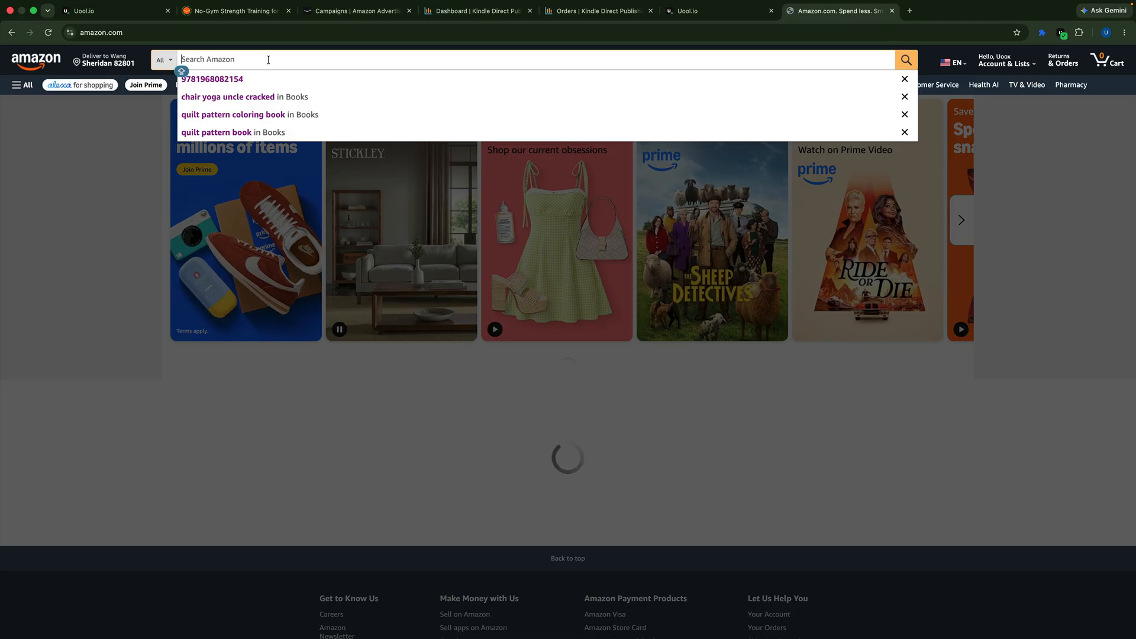
type("bold and ea")
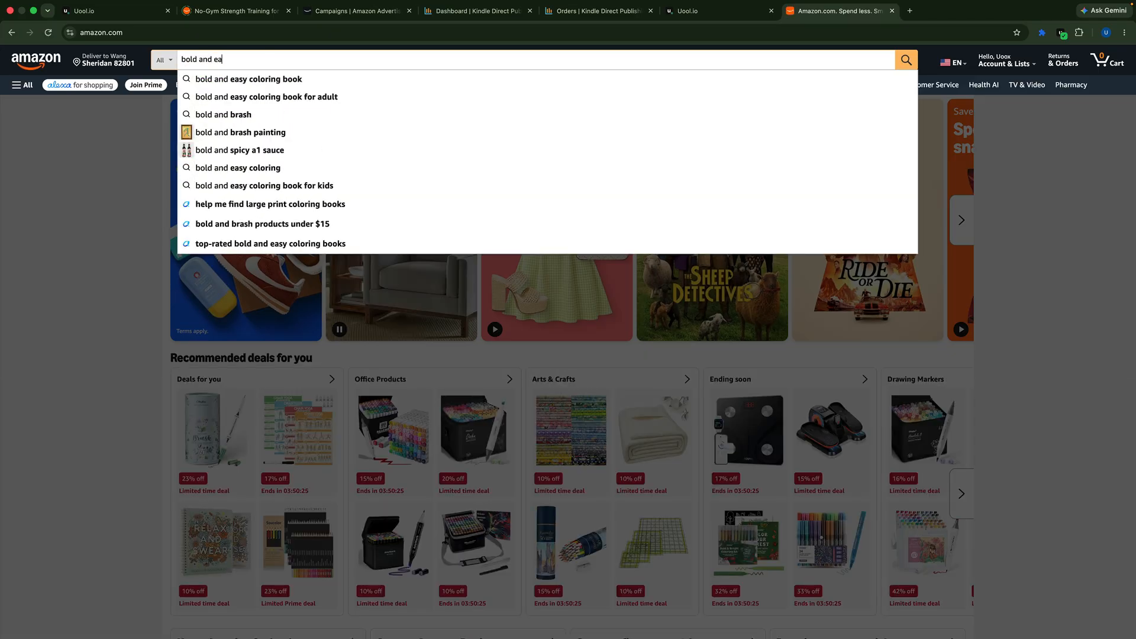
type("sy pattern")
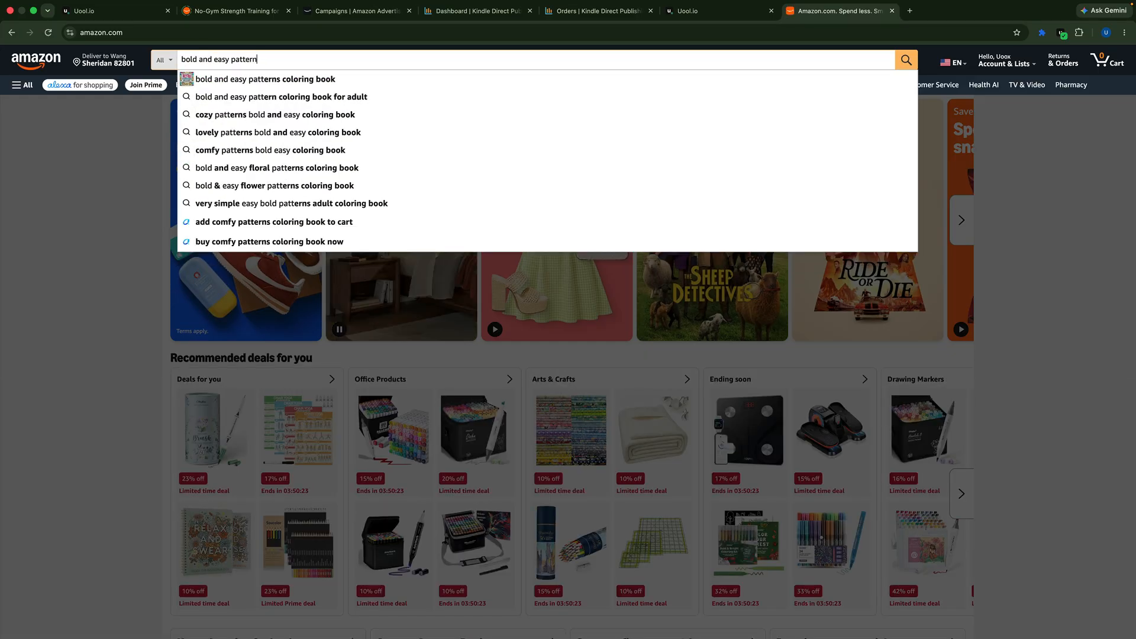
left_click(279, 83)
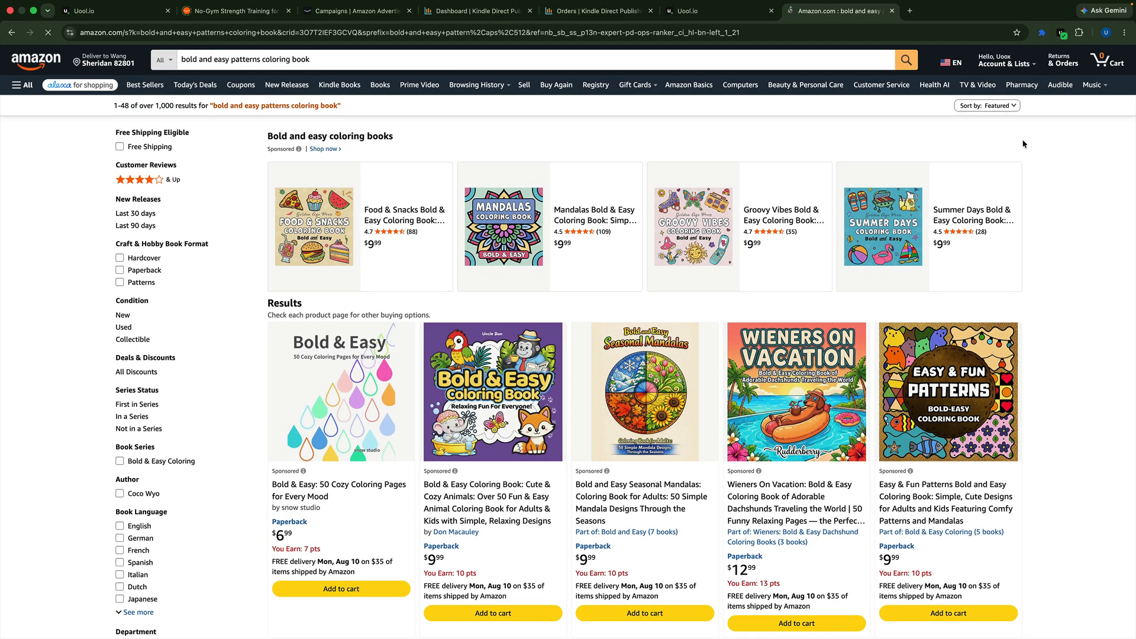
Step: Scrape the Amazon search results with the BookASIN Sniper extension and copy the collected ASINs
left_click(1042, 33)
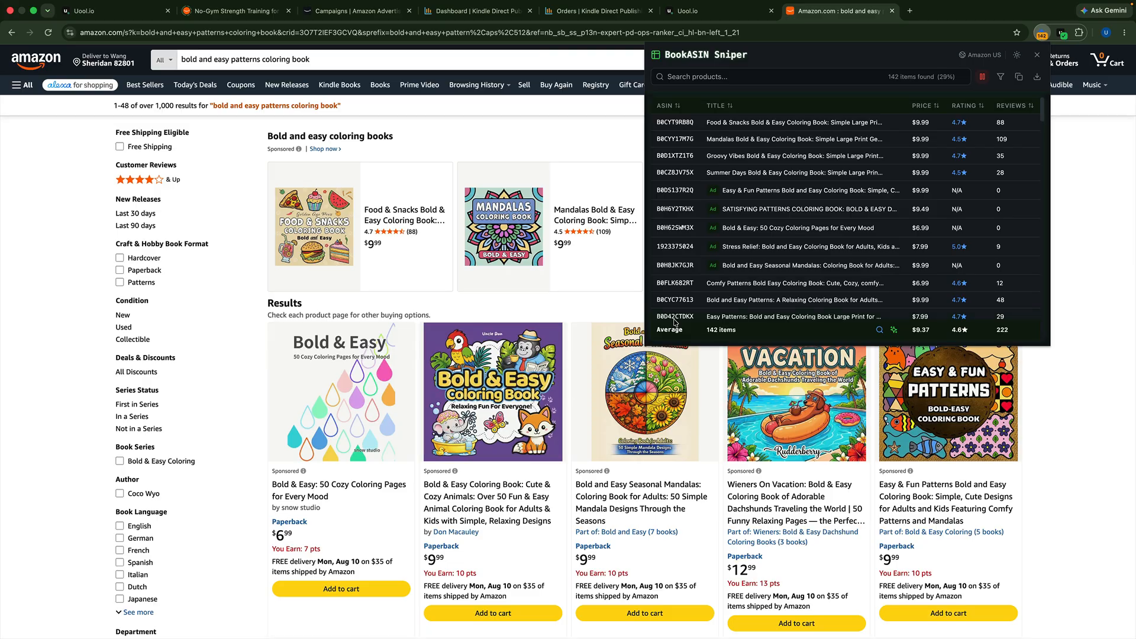
scroll(369, 438, "down", 7)
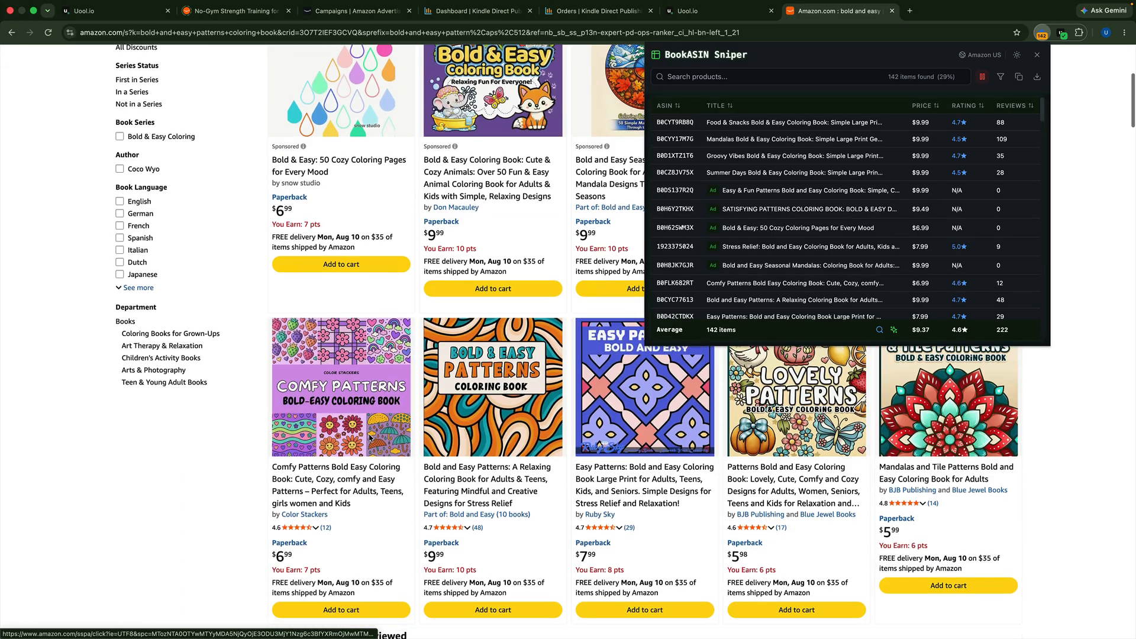
scroll(370, 438, "down", 8)
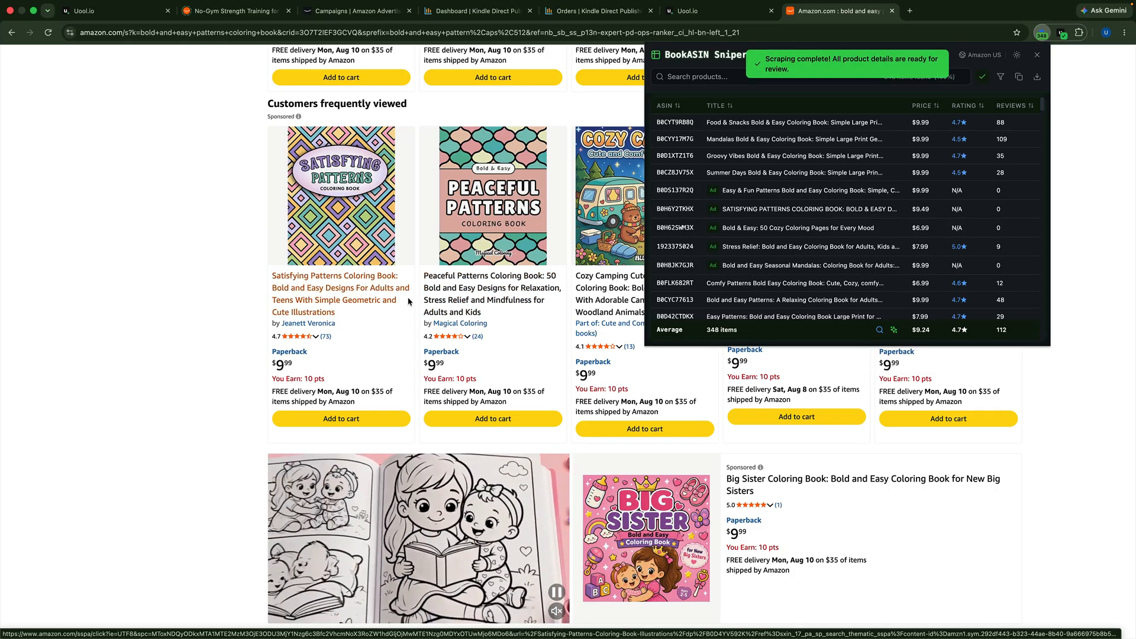
left_click(1019, 78)
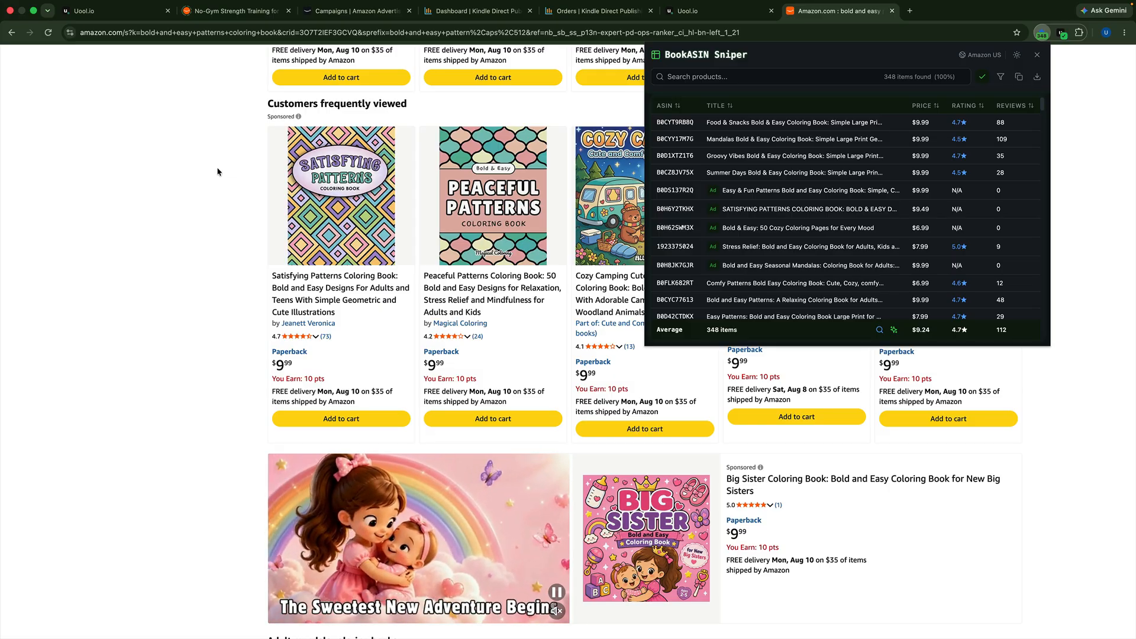
Step: Return to Uool.io, add the copied ASINs as exact and expanded targets with a 0.15 base bid, and try to save the campaign
left_click(687, 11)
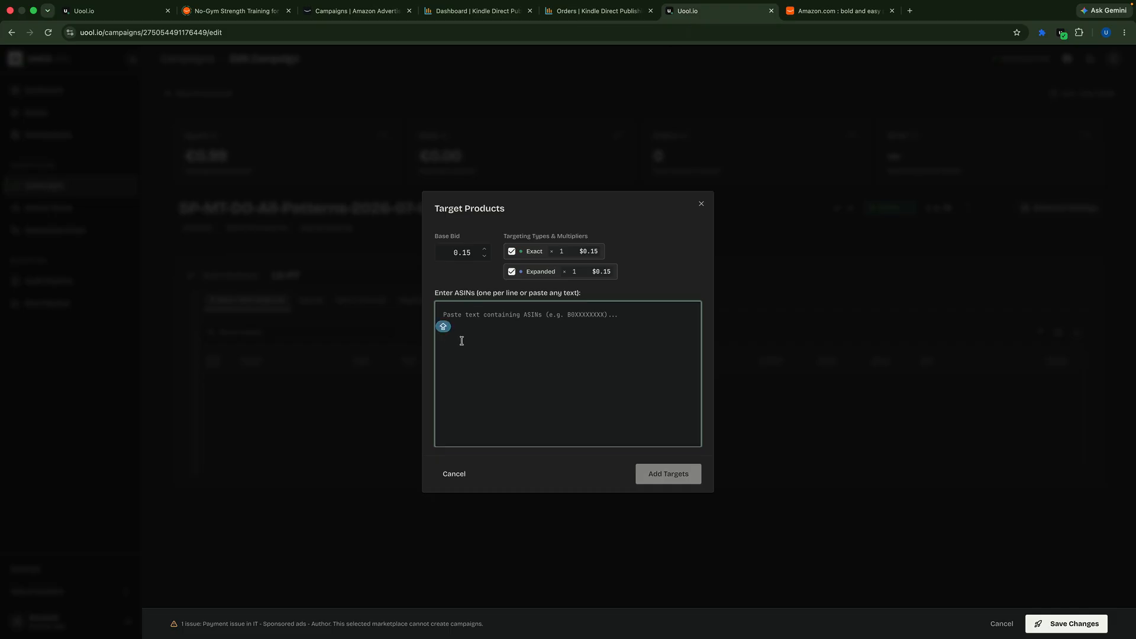
key("super+v")
left_click(656, 481)
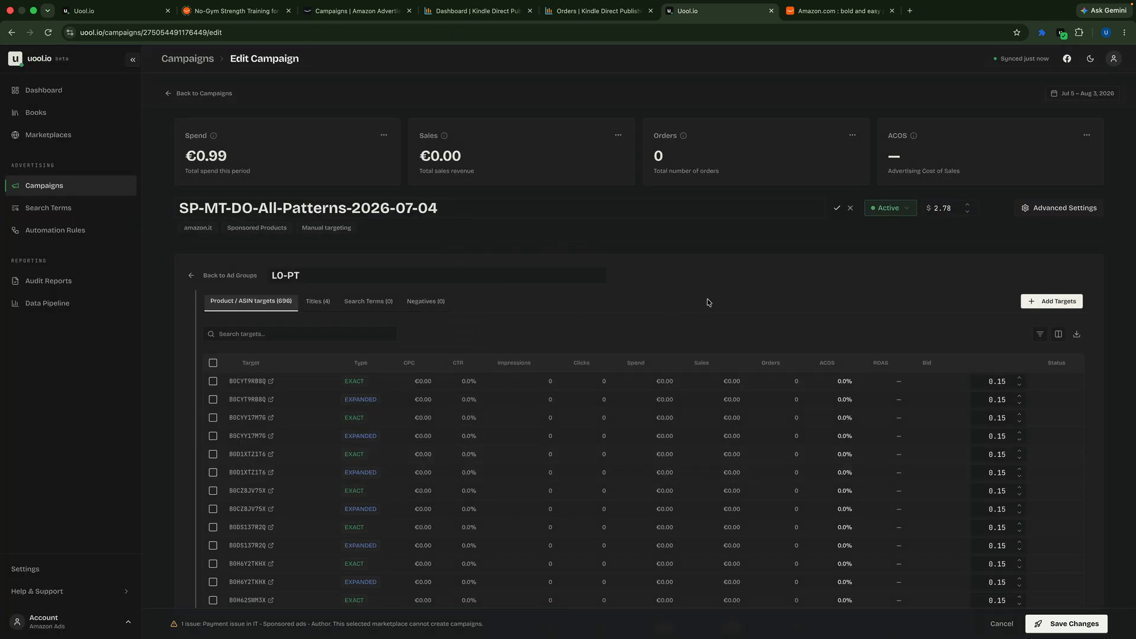
scroll(711, 366, "down", 2)
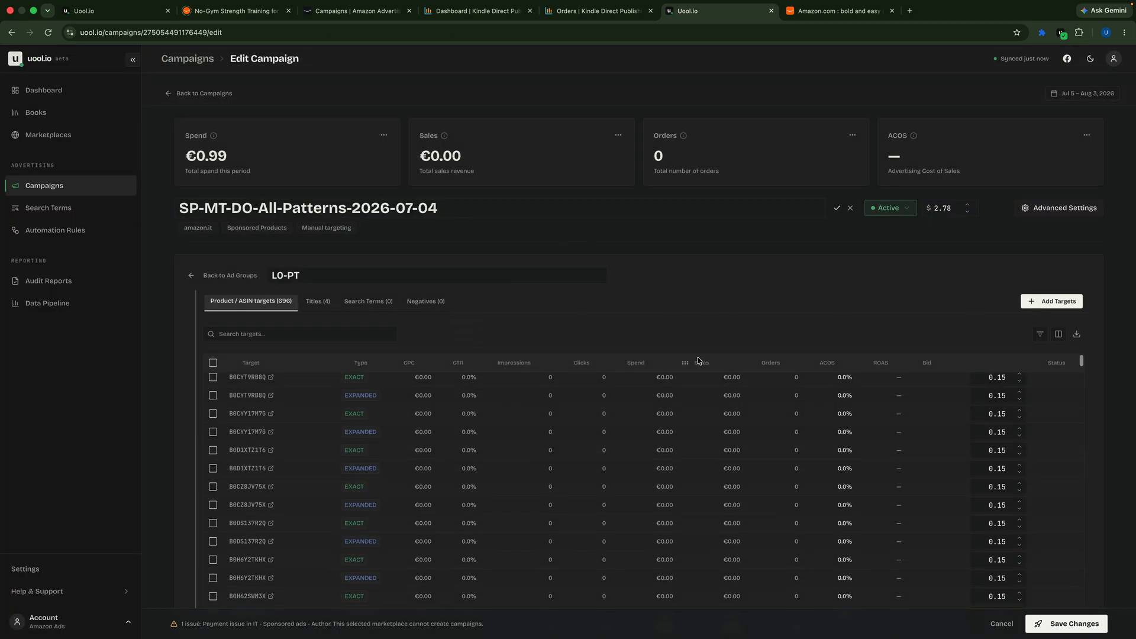
left_click(1055, 625)
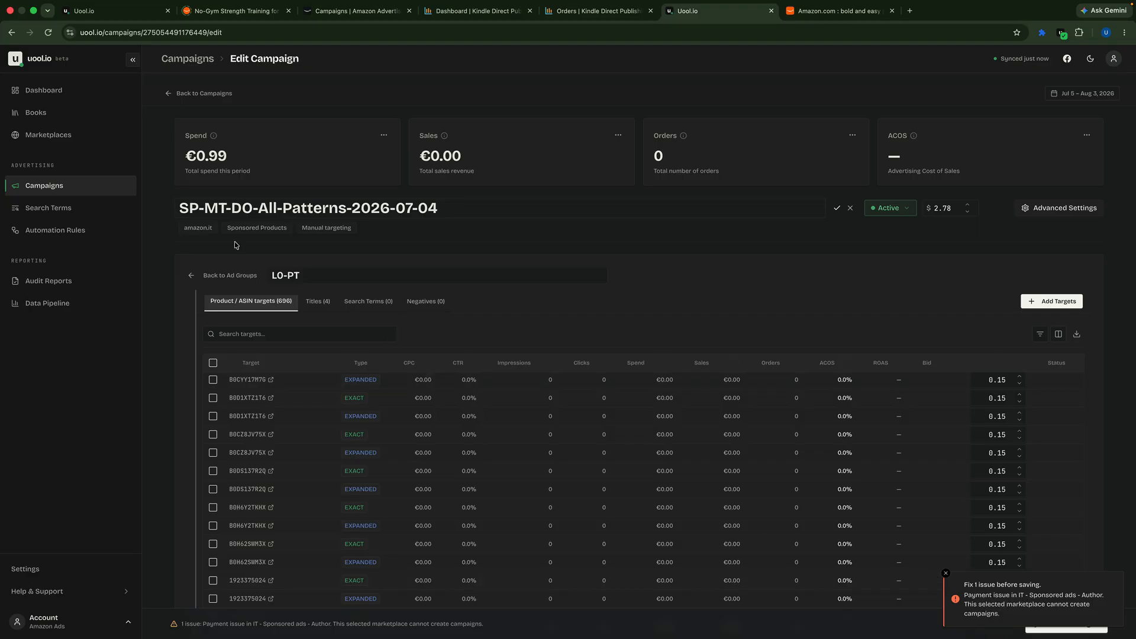
Step: Leave the Italian campaign, return to the campaign list, and check the payment status of the campaigns
left_click(191, 277)
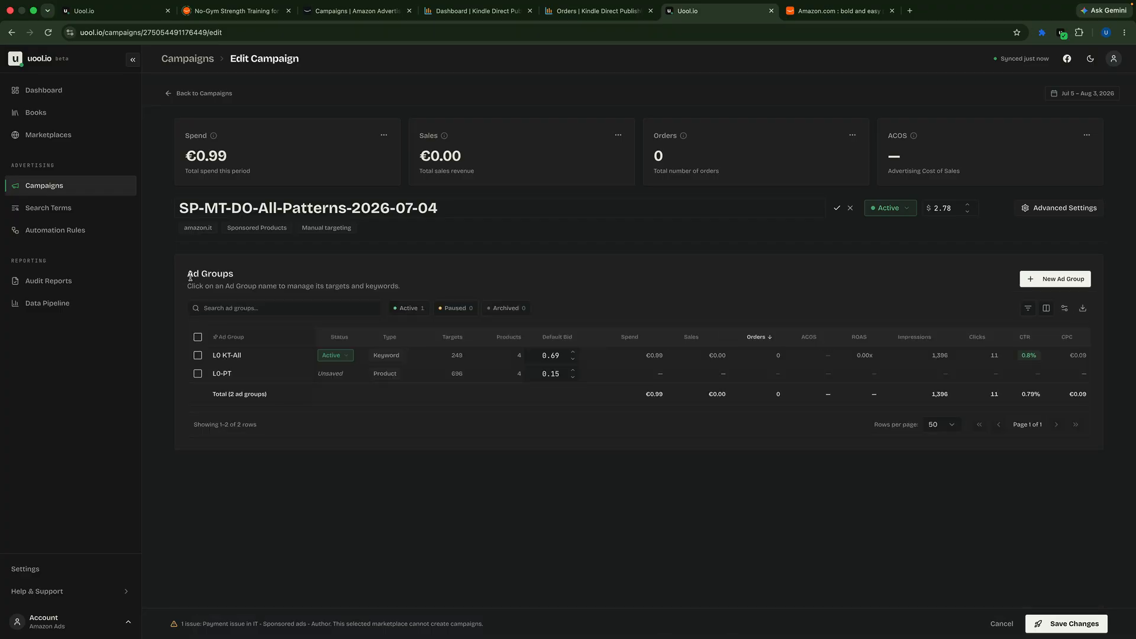
left_click(187, 102)
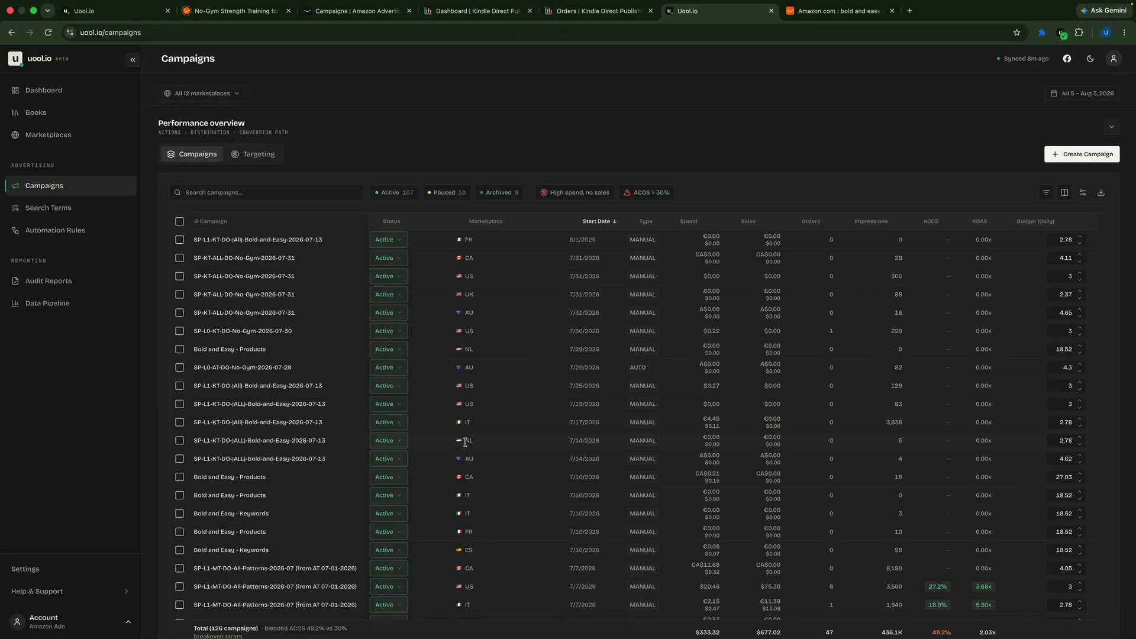
scroll(794, 418, "right", 5)
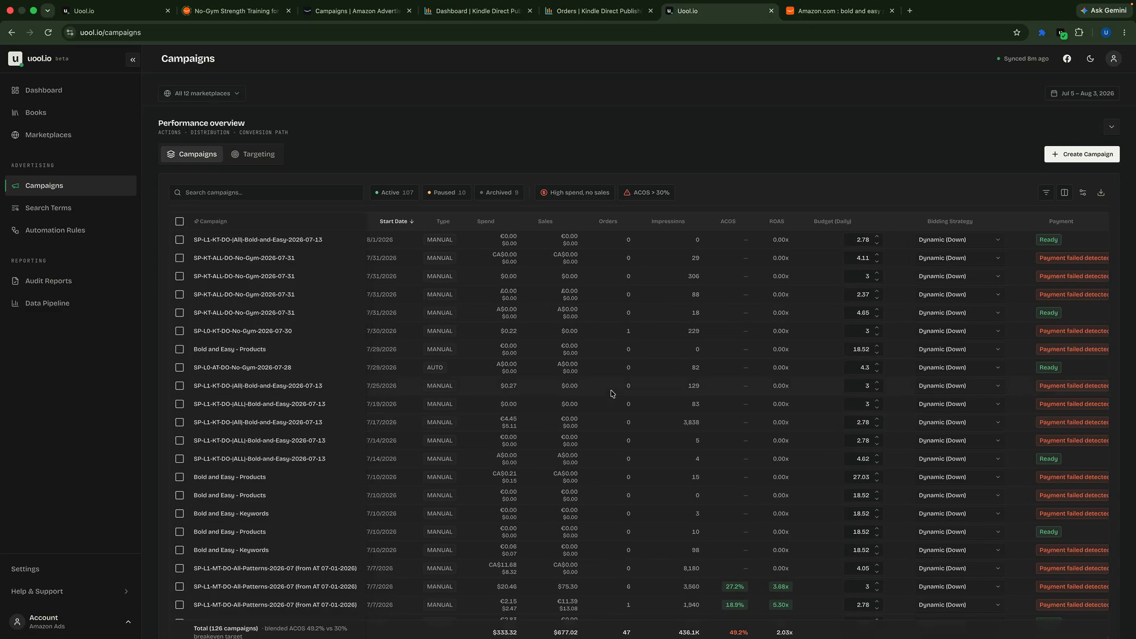
scroll(612, 394, "left", 5)
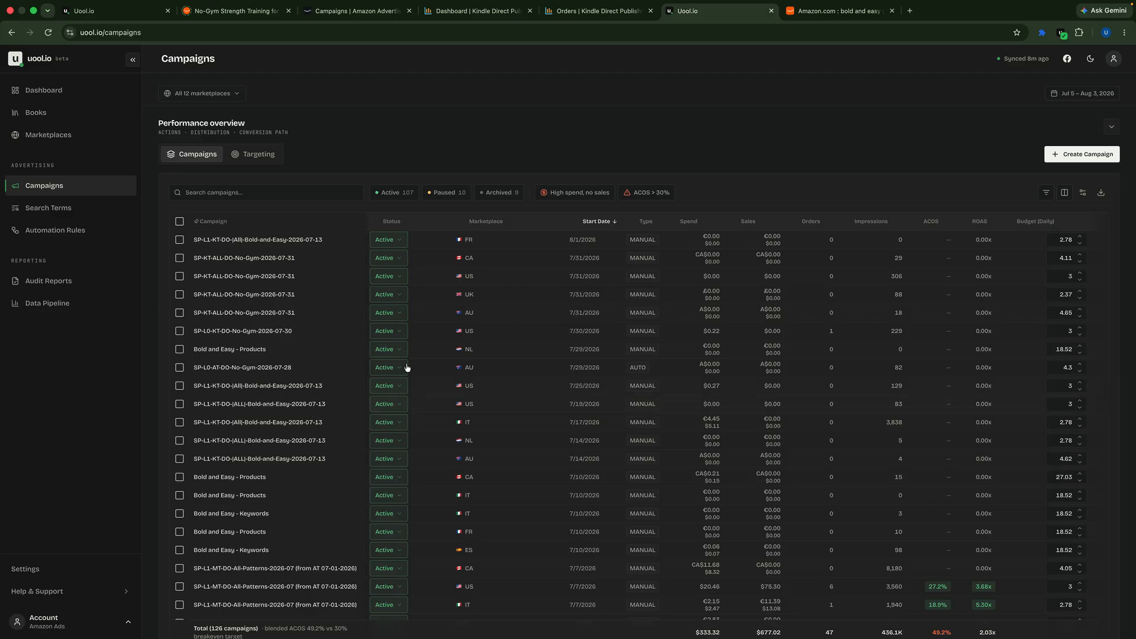
Step: Sort the campaign list by marketplace and open the Canadian SP-MT-DO-All-Patterns-2026-07-04 campaign
left_click(486, 222)
scroll(484, 340, "down", 15)
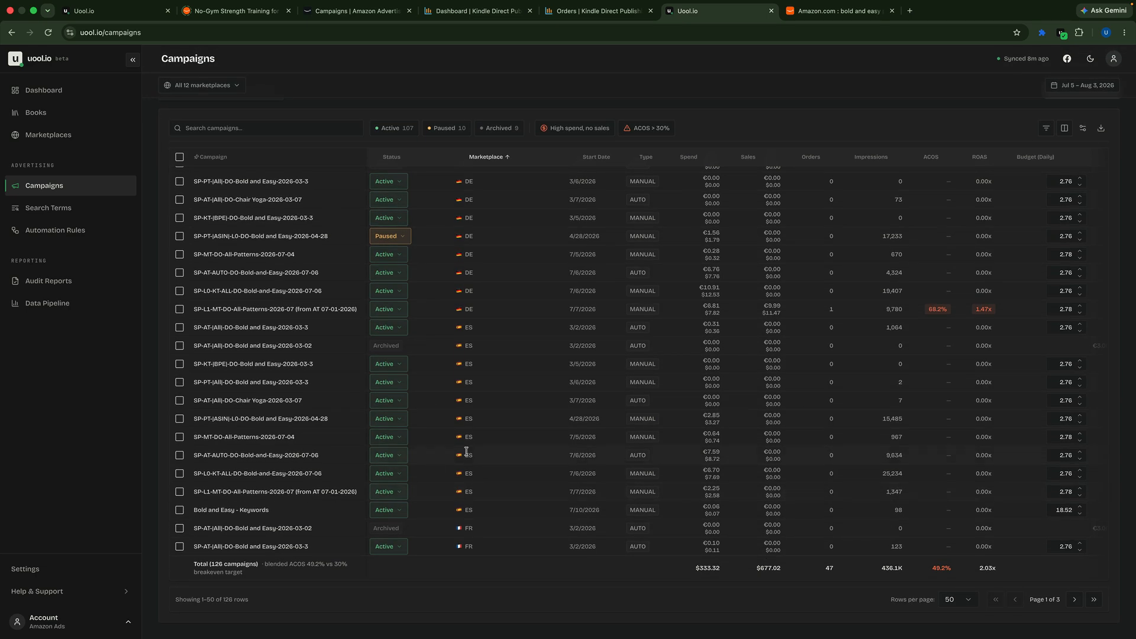
scroll(466, 452, "up", 5)
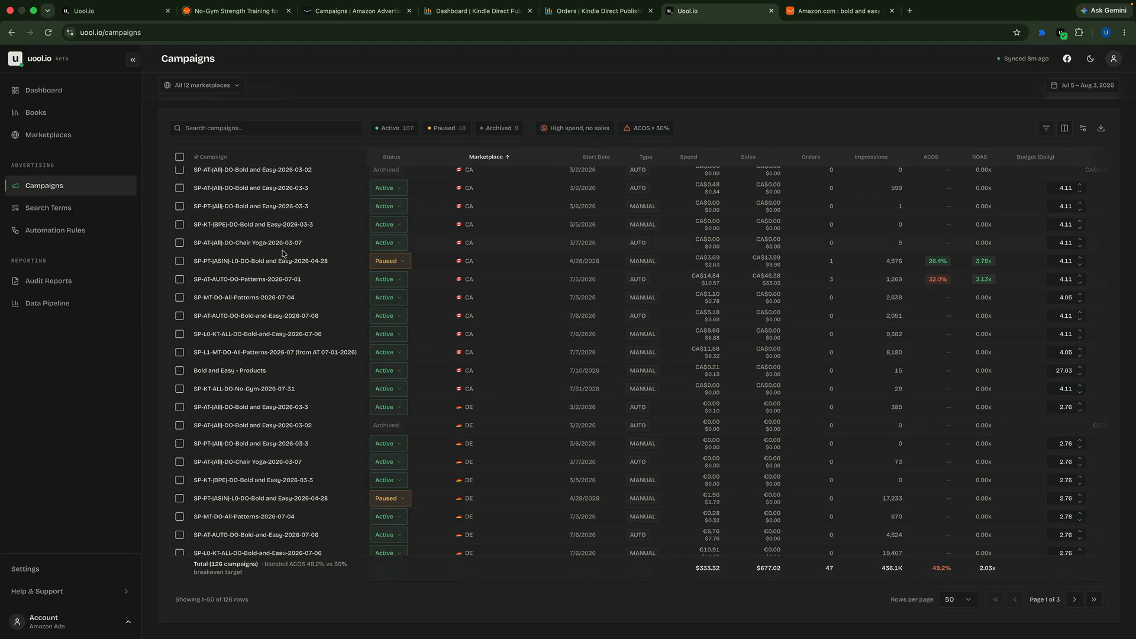
left_click(265, 298)
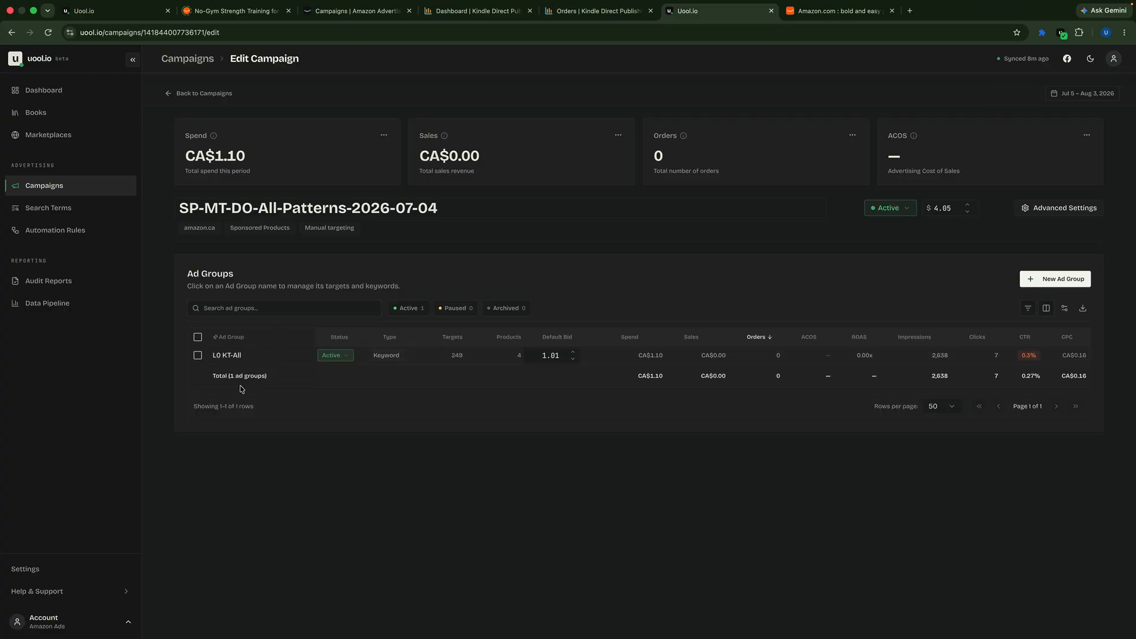
Step: Review the CASH Funnel diagram in the Google Docs reference and the Uool.io audit report, ending back at the open Canadian campaign
key("ctrl+Right")
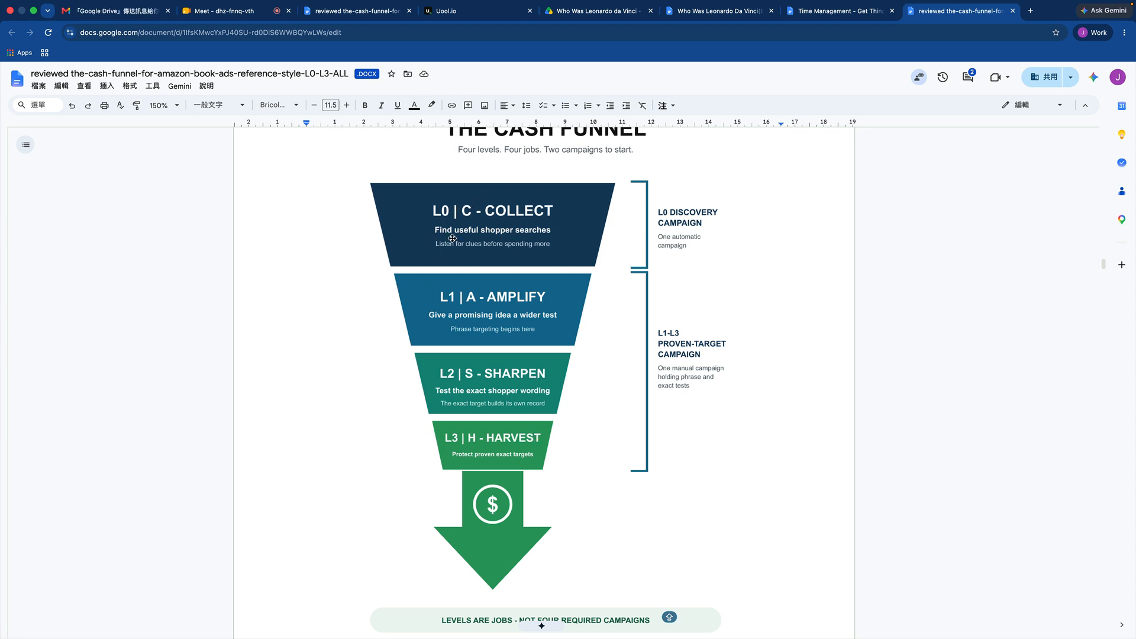
left_click(485, 15)
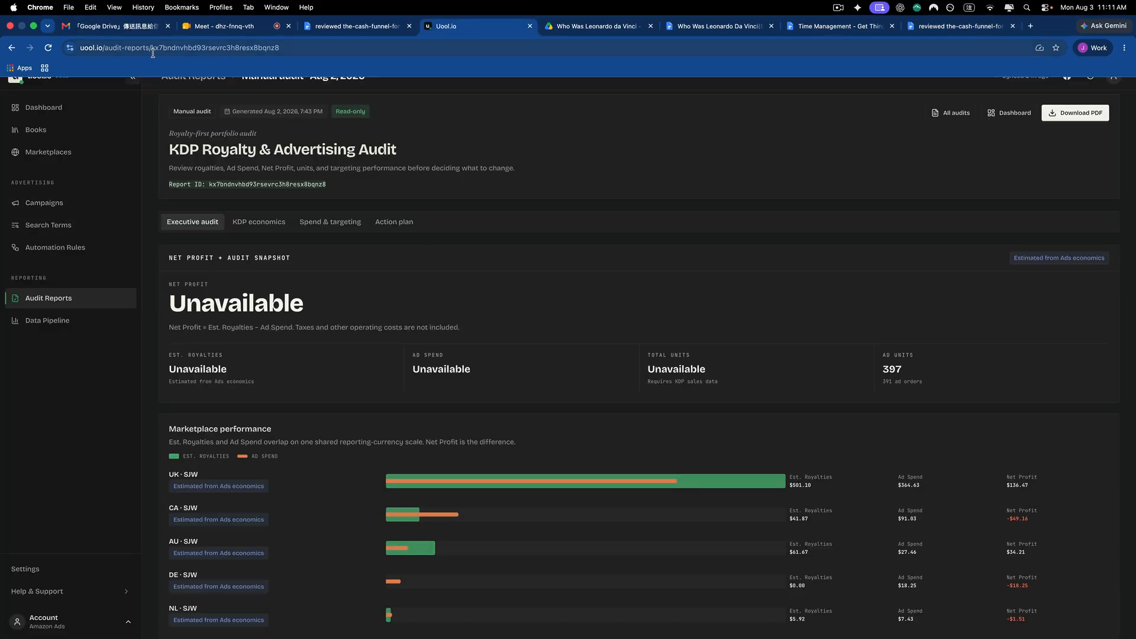
key("ctrl+Right")
key("ctrl+Left")
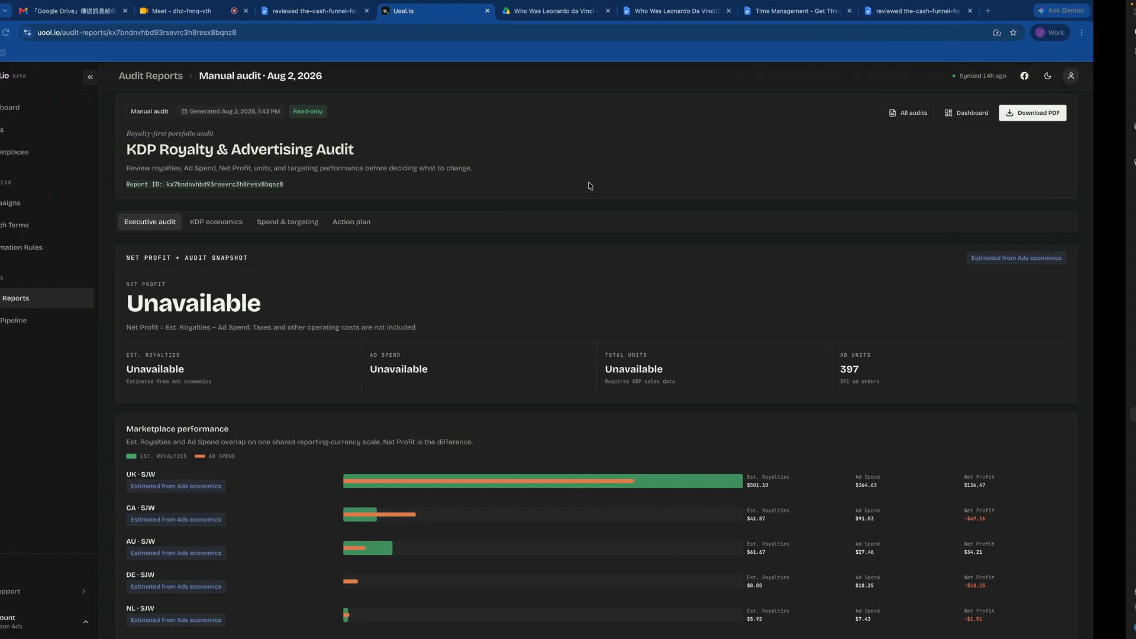
key("ctrl+Left")
left_click(116, 10)
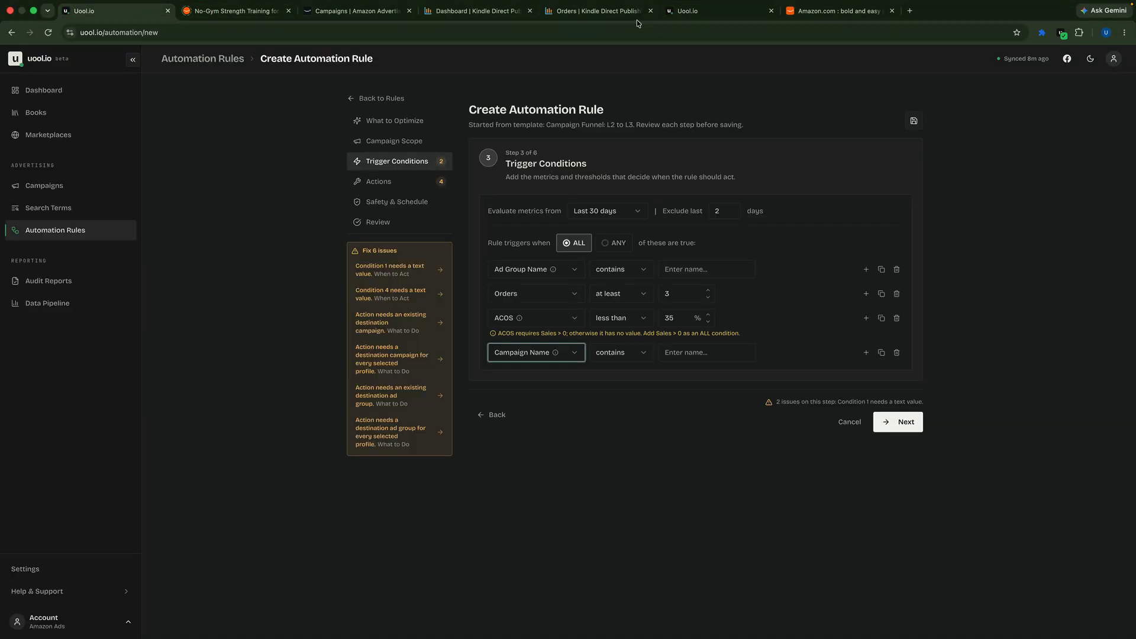
left_click(681, 12)
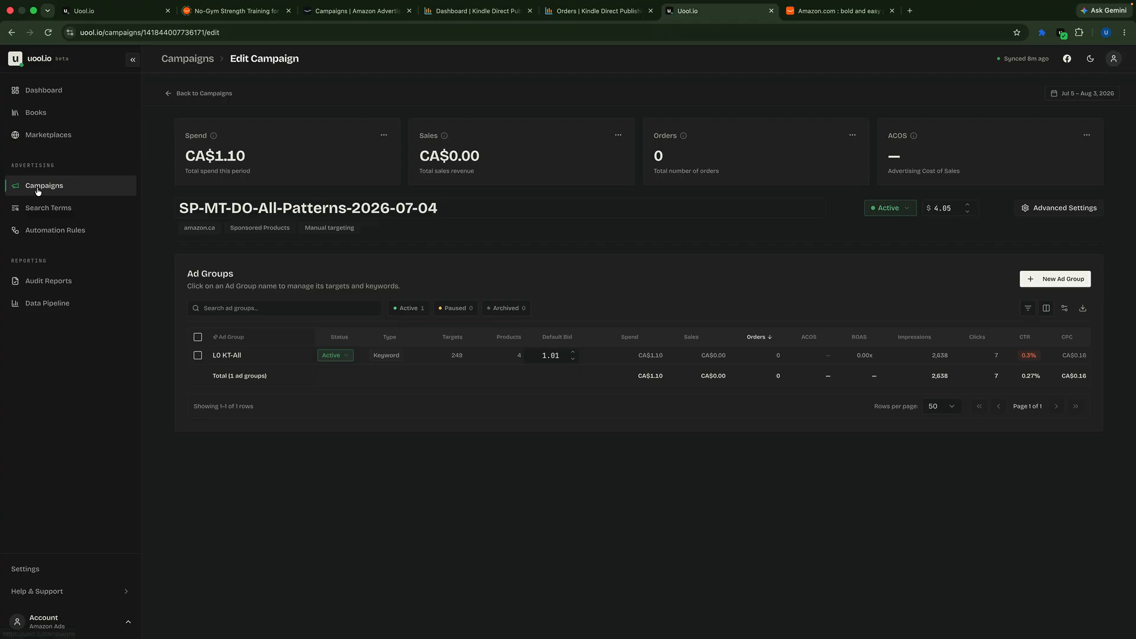
Step: Return to the campaign list, filter it by "patterns", and copy the Australian SP-AT-AUTO-DO-Patterns-2026-07-01 campaign name
left_click(197, 94)
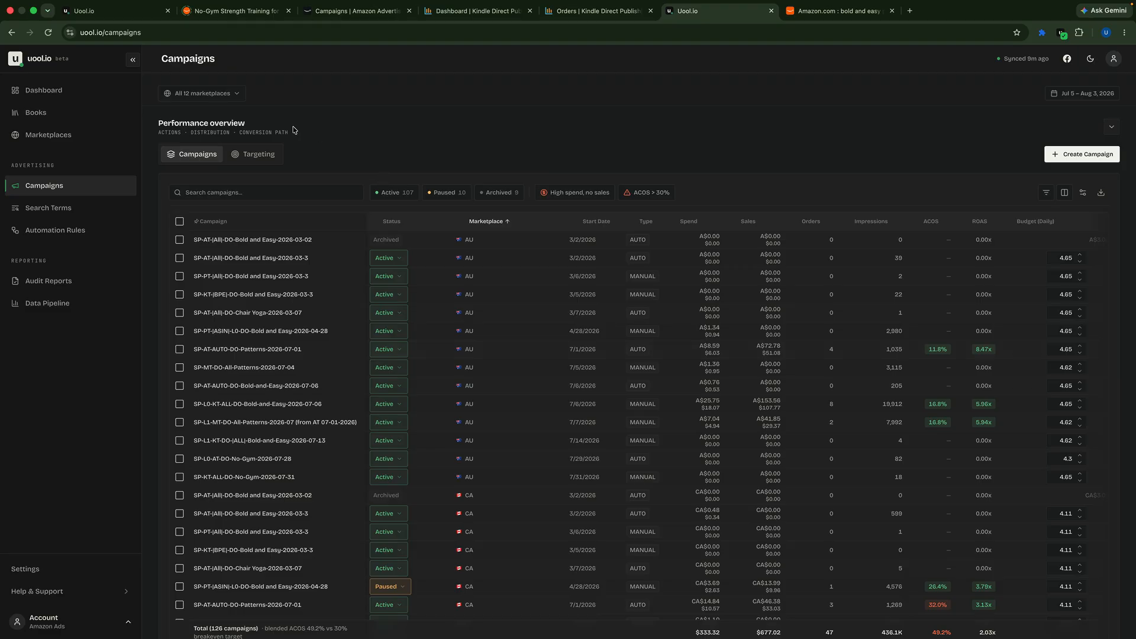
key("super+1")
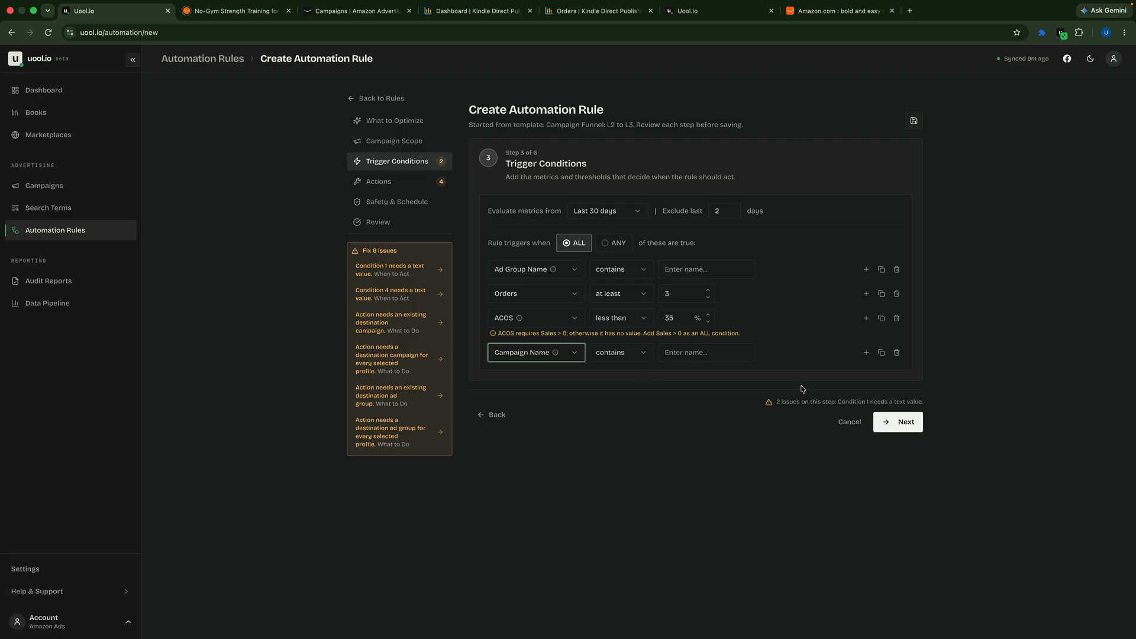
left_click(849, 422)
left_click(266, 192)
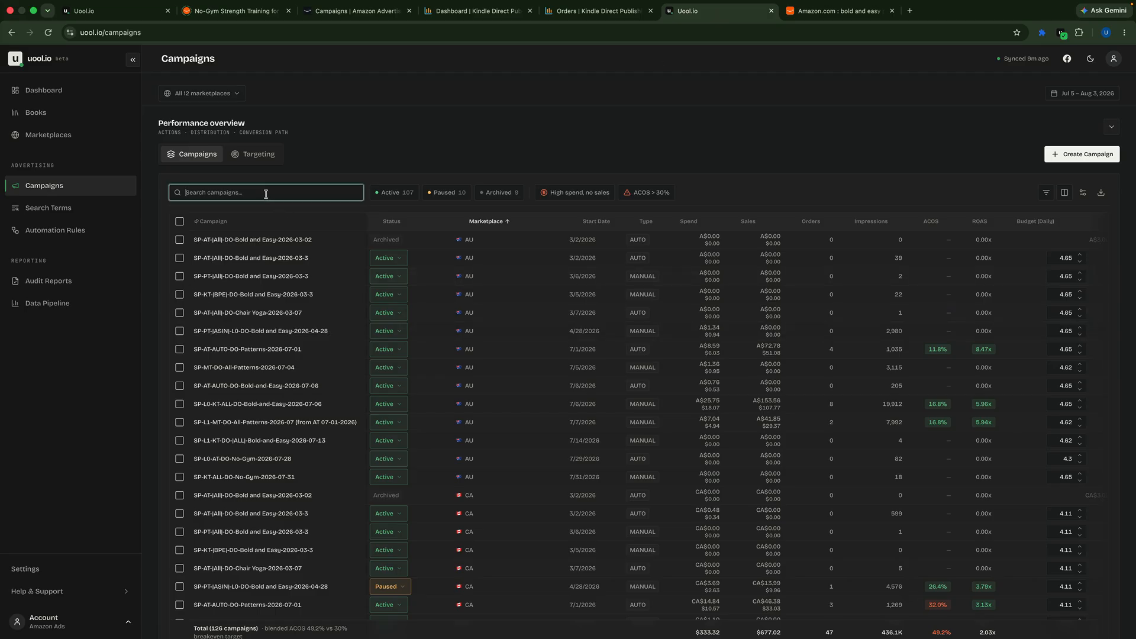
type("patterns")
key("Caps_Lock")
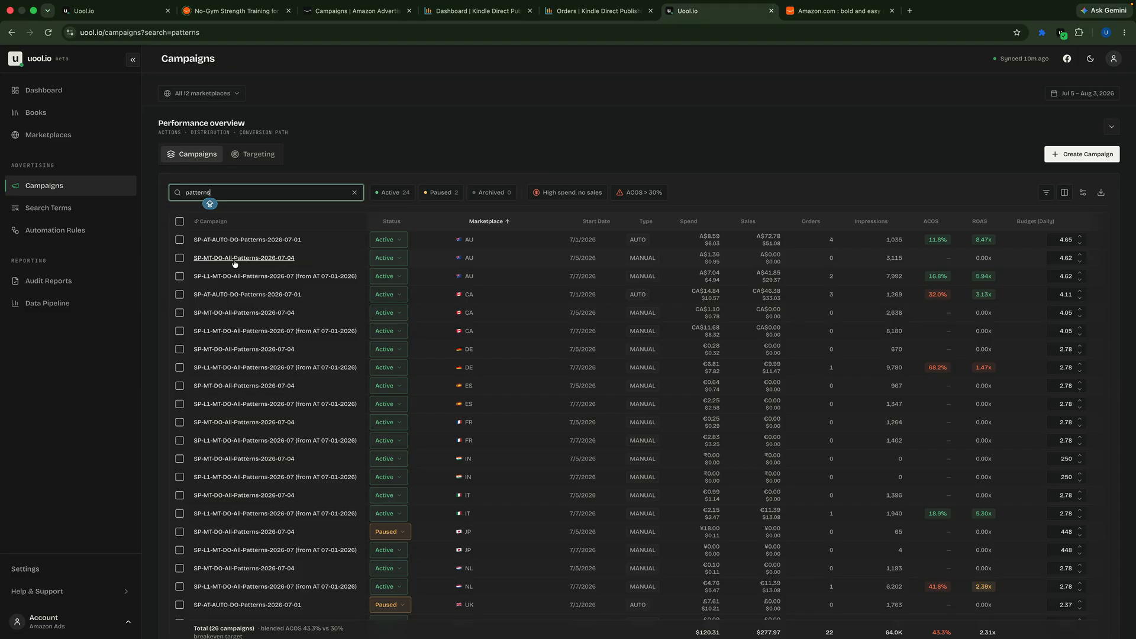
left_click(278, 244)
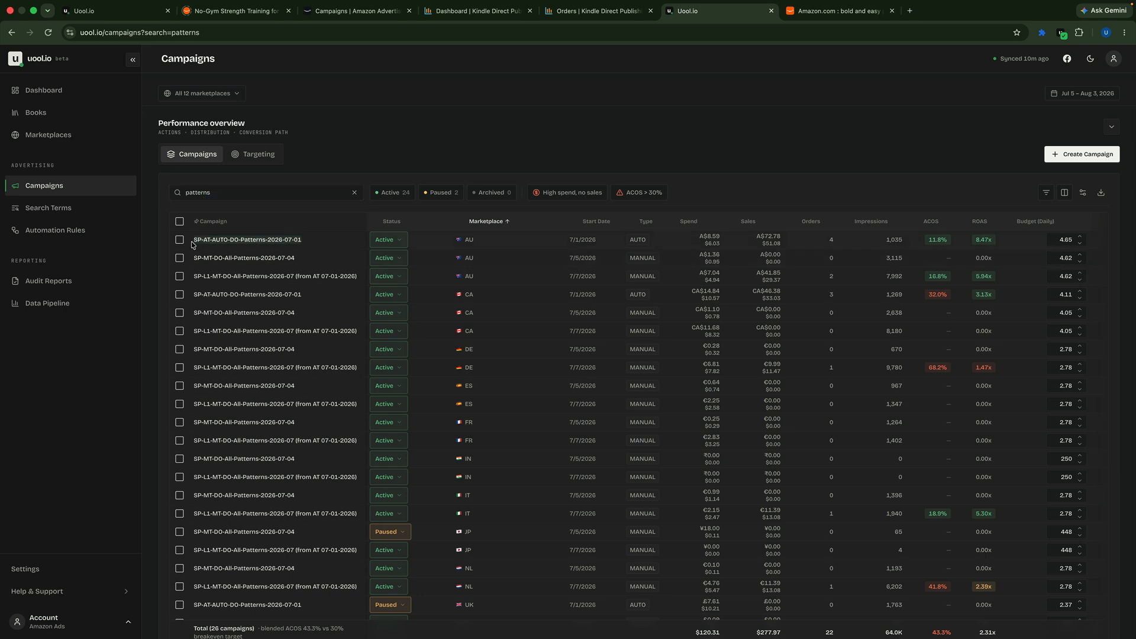
Step: Leave the unfinished Campaign Funnel: L2 to L3 automation rule and discard its unsaved changes
left_click(112, 11)
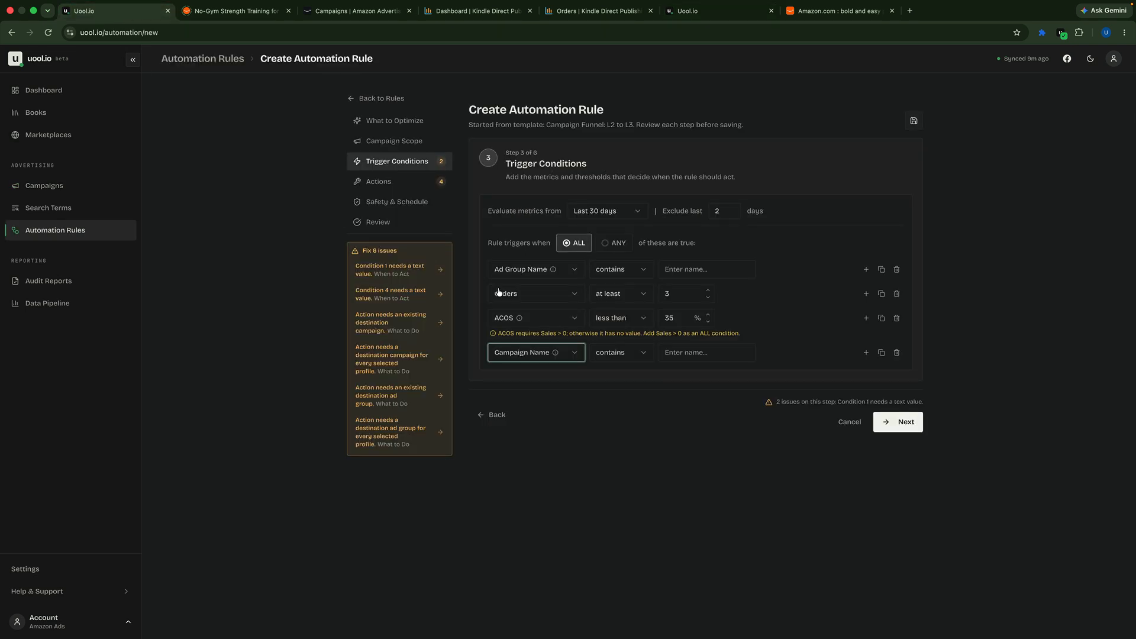
left_click(359, 100)
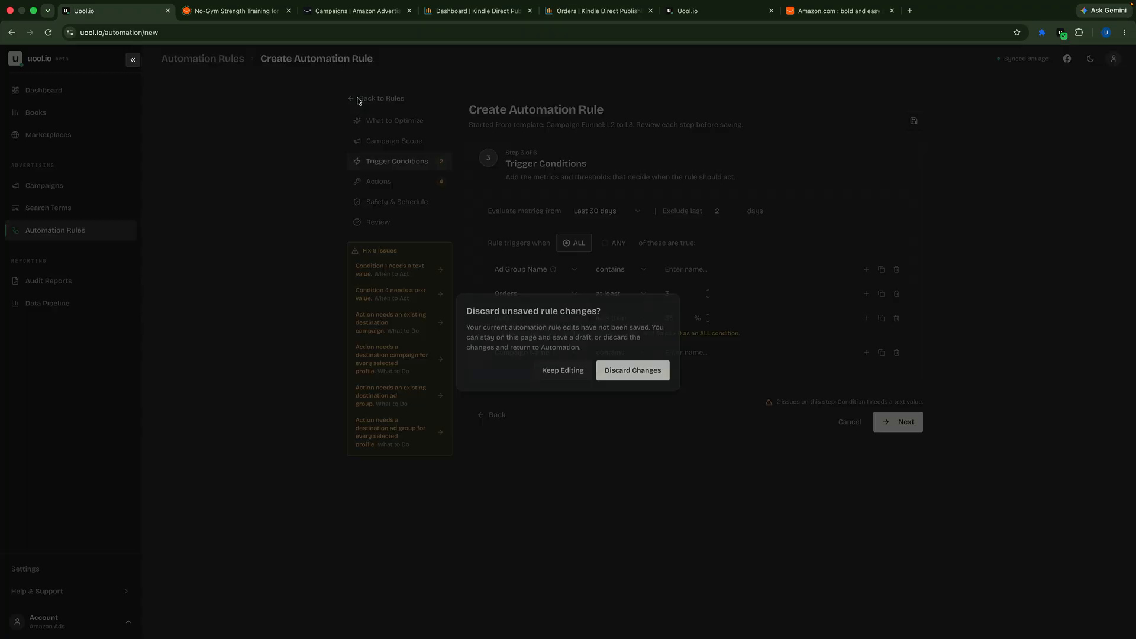
left_click(629, 370)
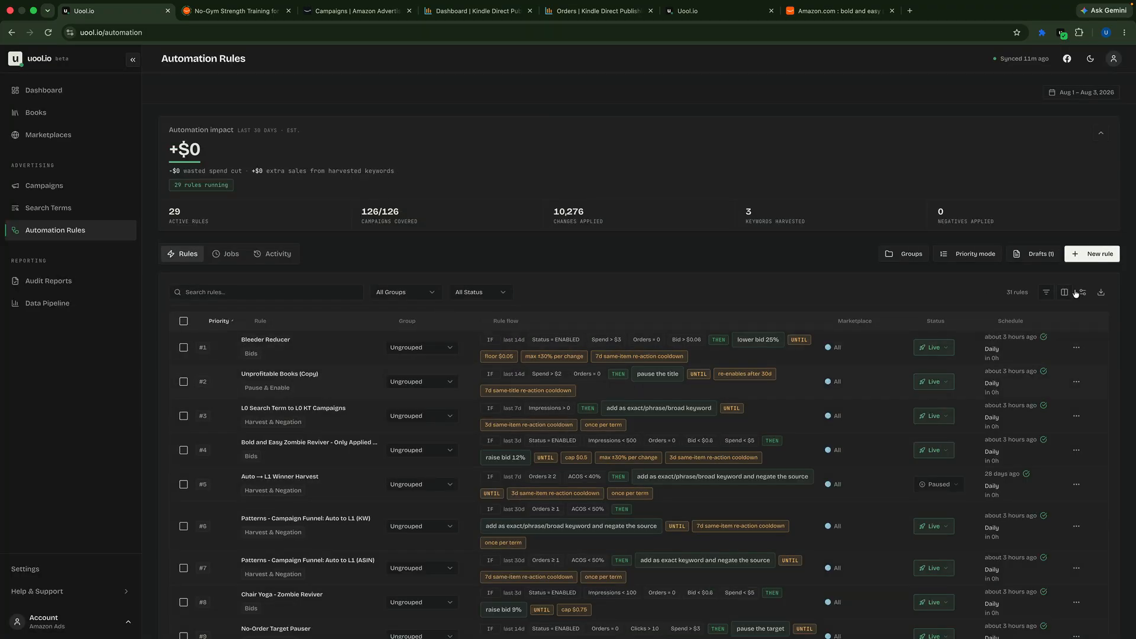
Step: Create a new automation rule from the Campaign Funnel: Auto to L1 template
left_click(1104, 262)
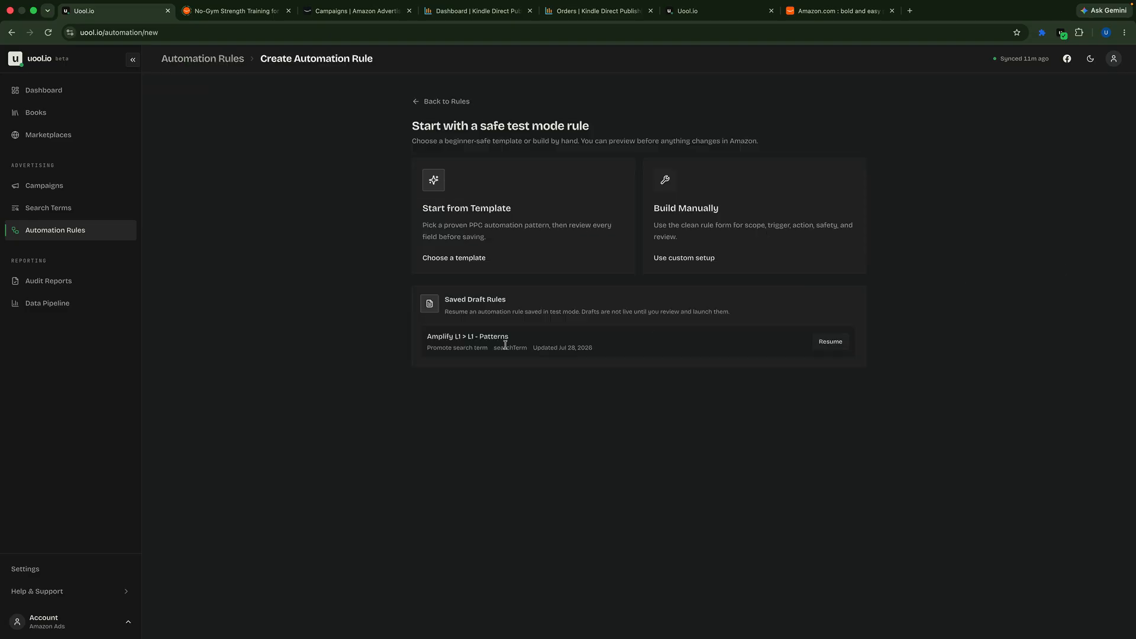
left_click(503, 239)
scroll(396, 327, "down", 10)
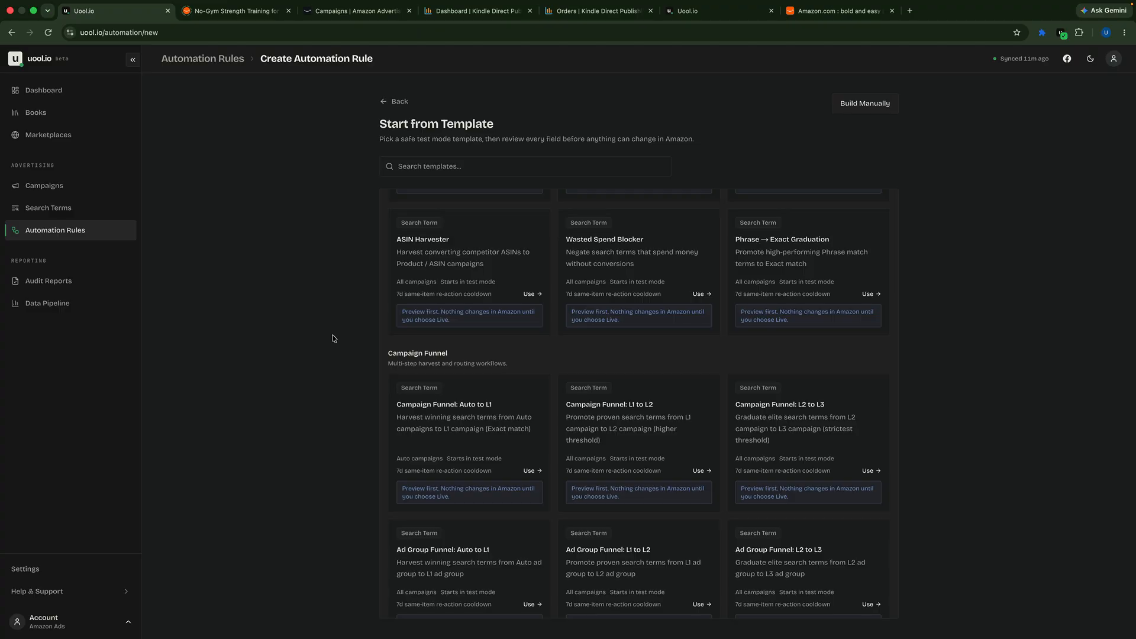
scroll(332, 337, "down", 1)
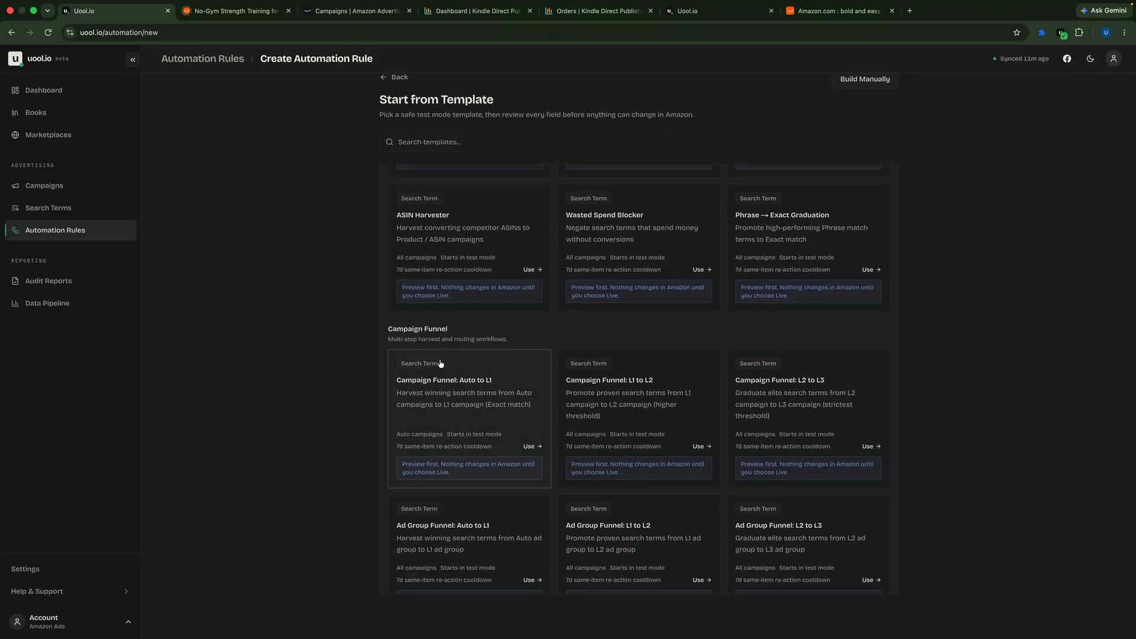
left_click(477, 399)
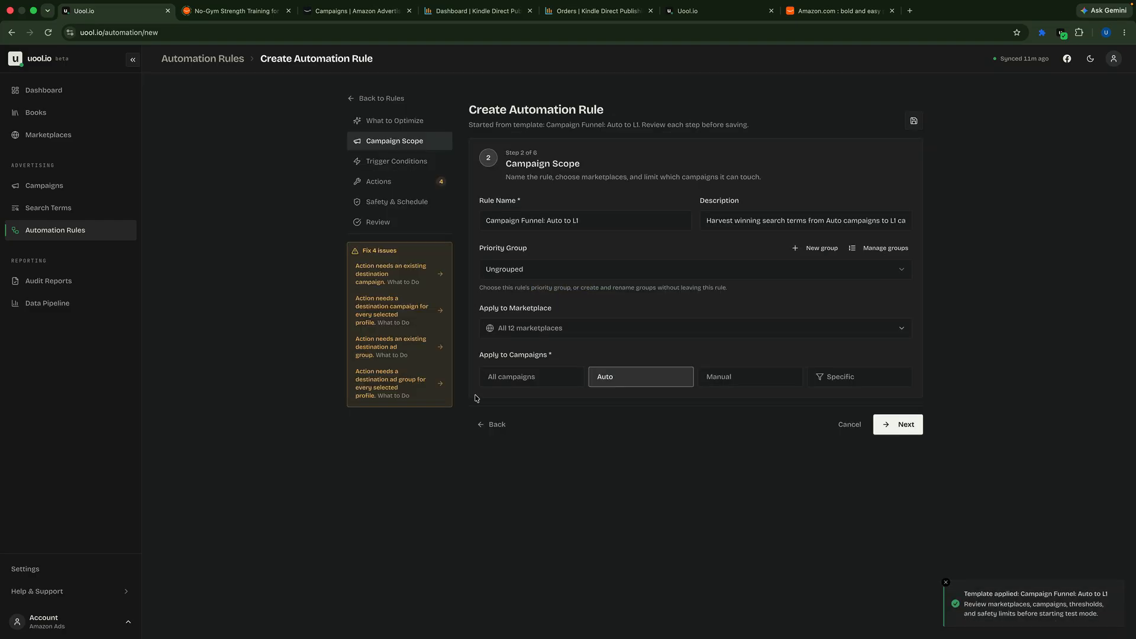
Step: Rename the rule "Patterns - Campaign Funnel: Auto to L1" and assign it to the Patterns priority group
left_click(481, 229)
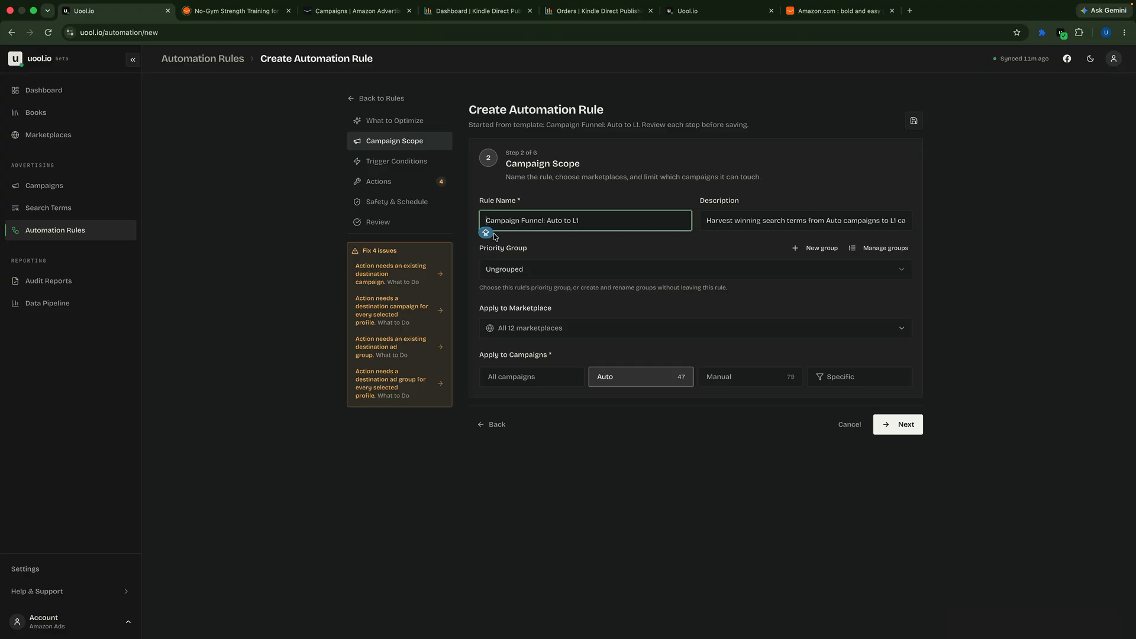
type("Patterns ")
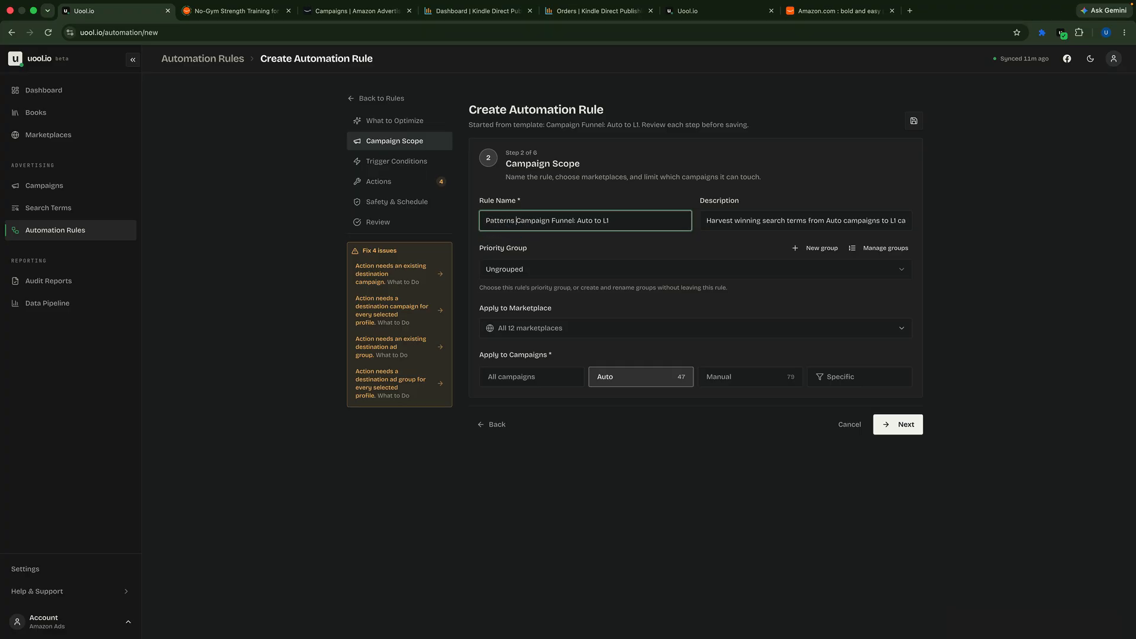
type("-")
left_click(854, 275)
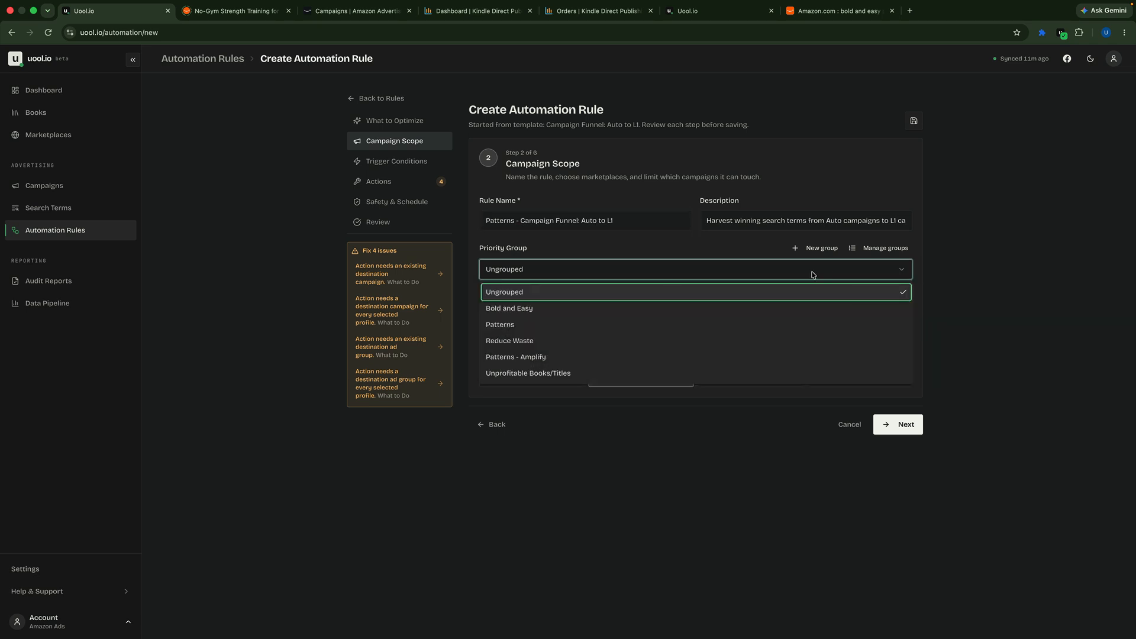
left_click(509, 326)
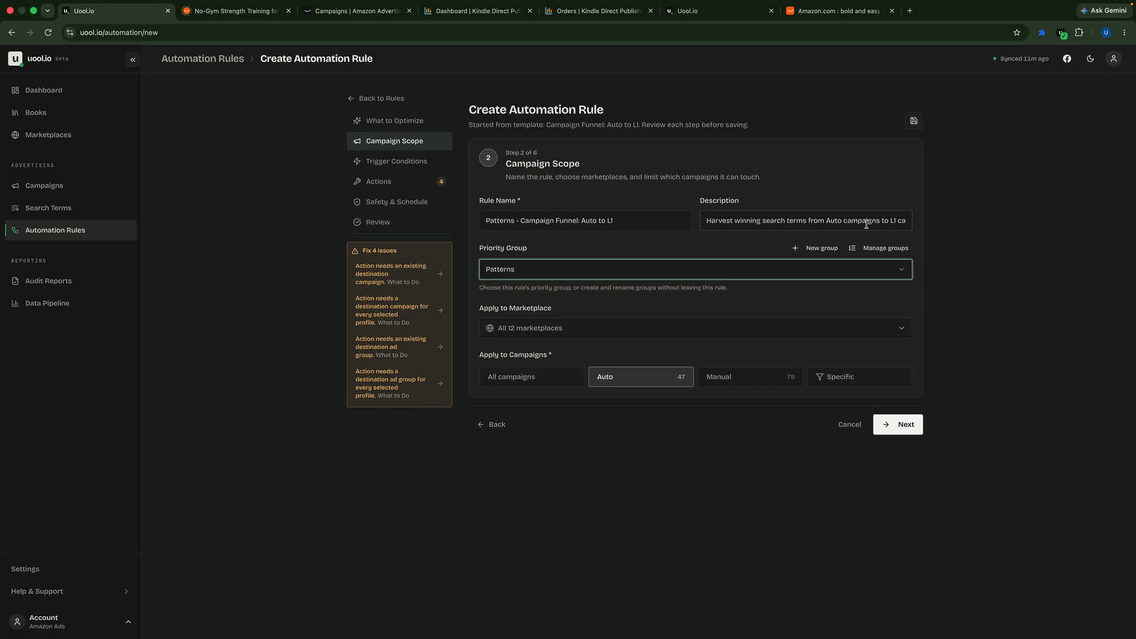
Step: Edit the rule description to say "L1 manual campaign" and remove "(Exact match)" from its end
scroll(866, 225, "right", 1)
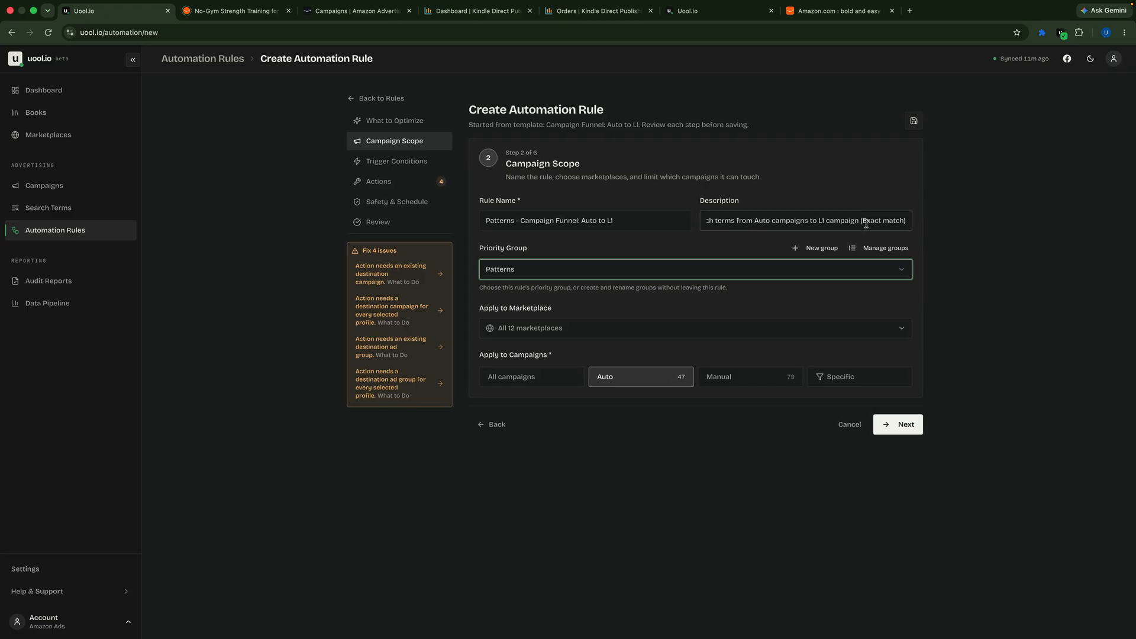
left_click(830, 224)
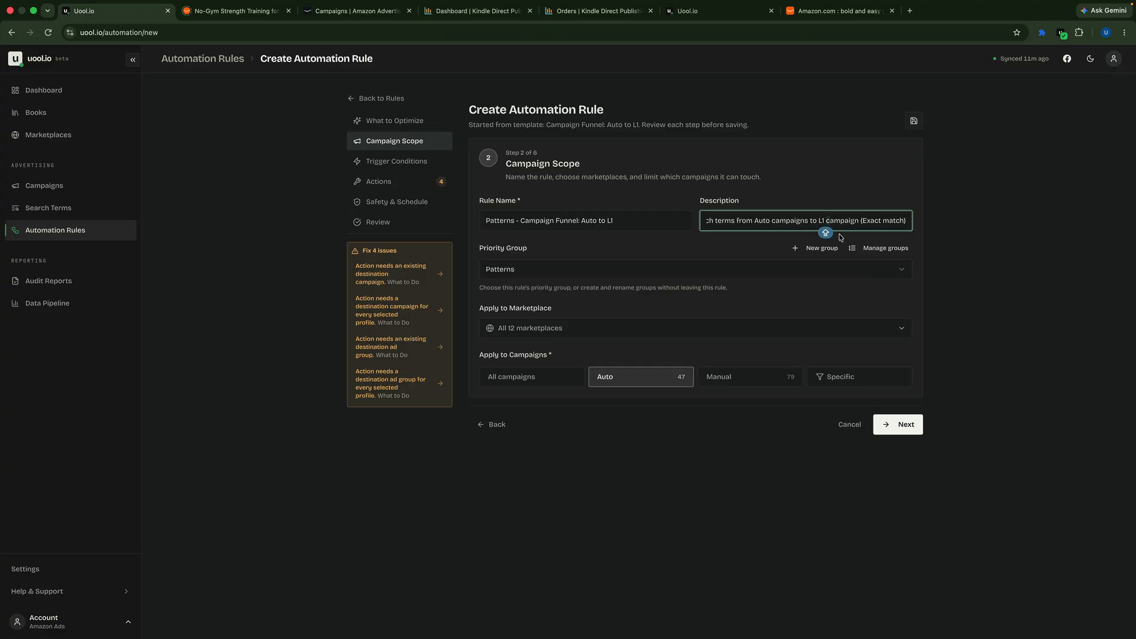
type("manual")
scroll(866, 223, "right", 1)
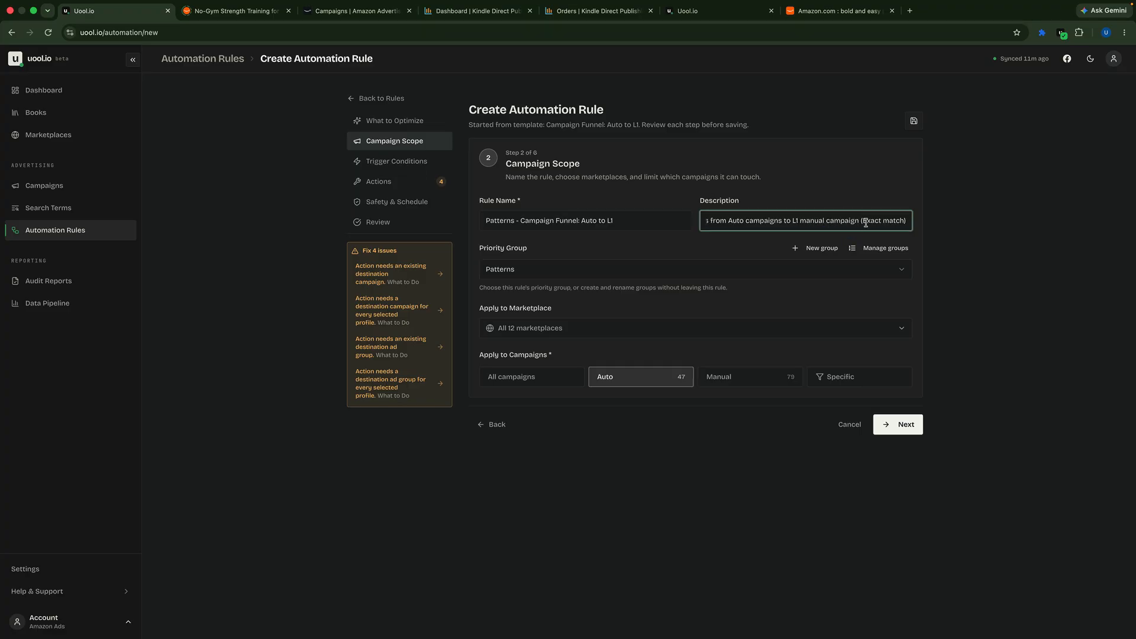
left_click(898, 221)
key("BackSpace")
key("BackSpace")
key("BackSpace")
key("BackSpace")
key("BackSpace")
key("BackSpace")
key("BackSpace")
key("BackSpace")
key("BackSpace")
key("BackSpace")
key("BackSpace")
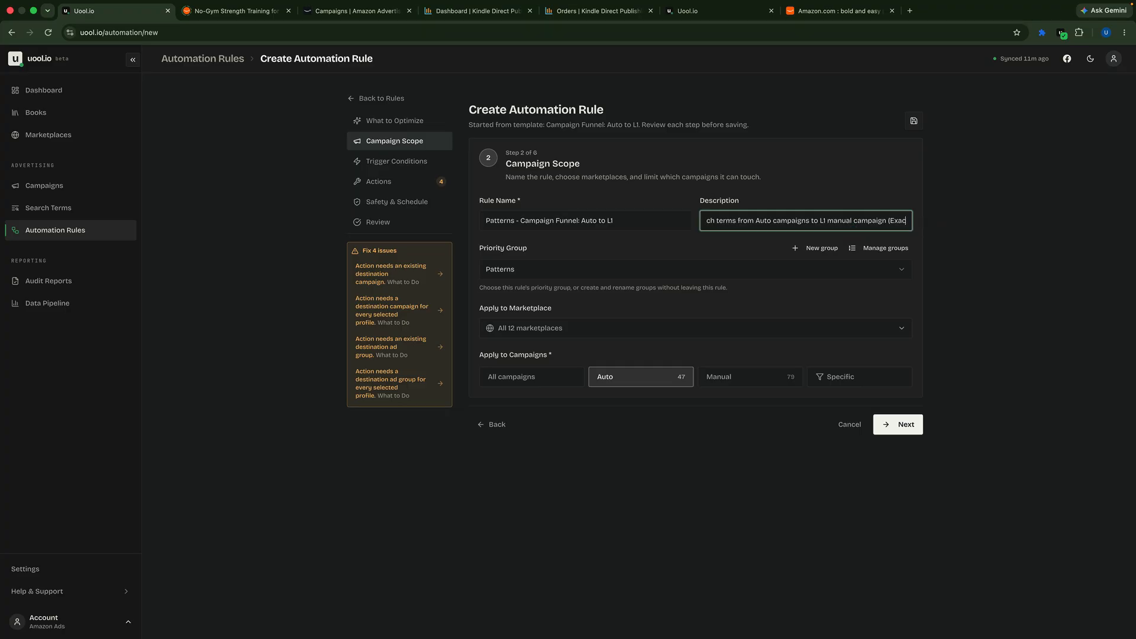
key("BackSpace")
key("BackSpace")
key("BackSpace")
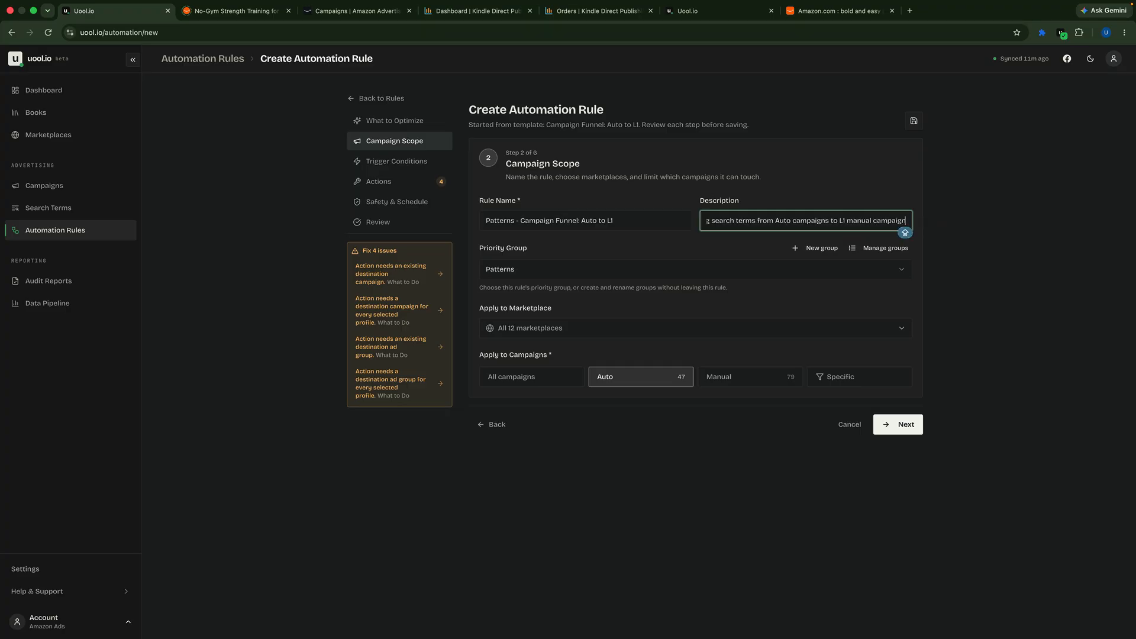
Step: Restrict the rule's marketplaces to Australia only
left_click(555, 329)
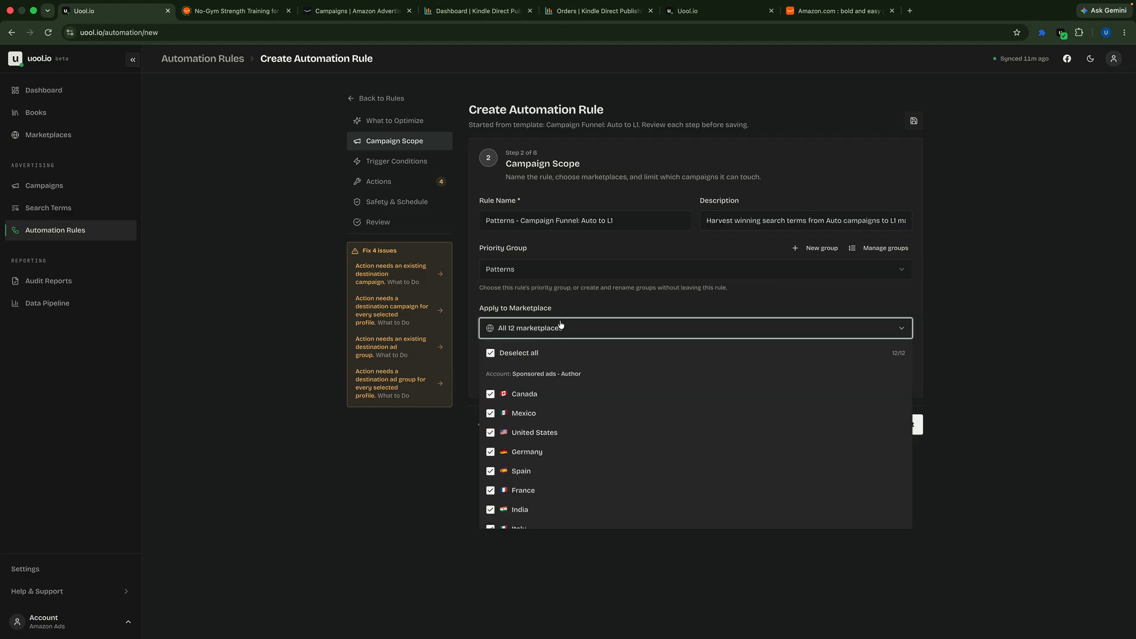
scroll(585, 464, "down", 3)
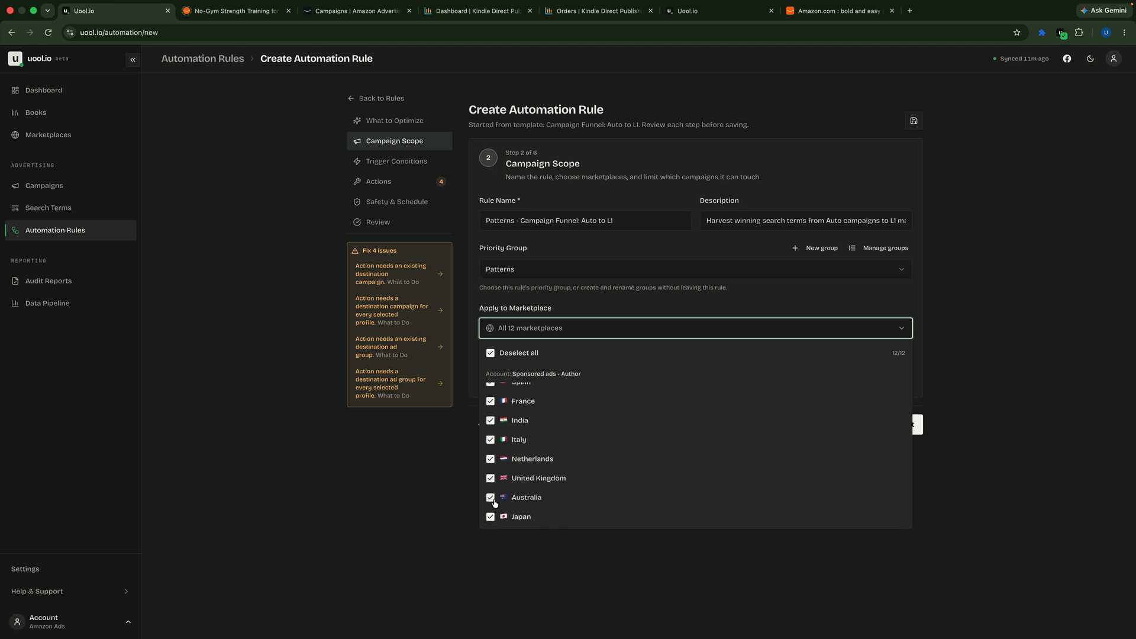
left_click(490, 353)
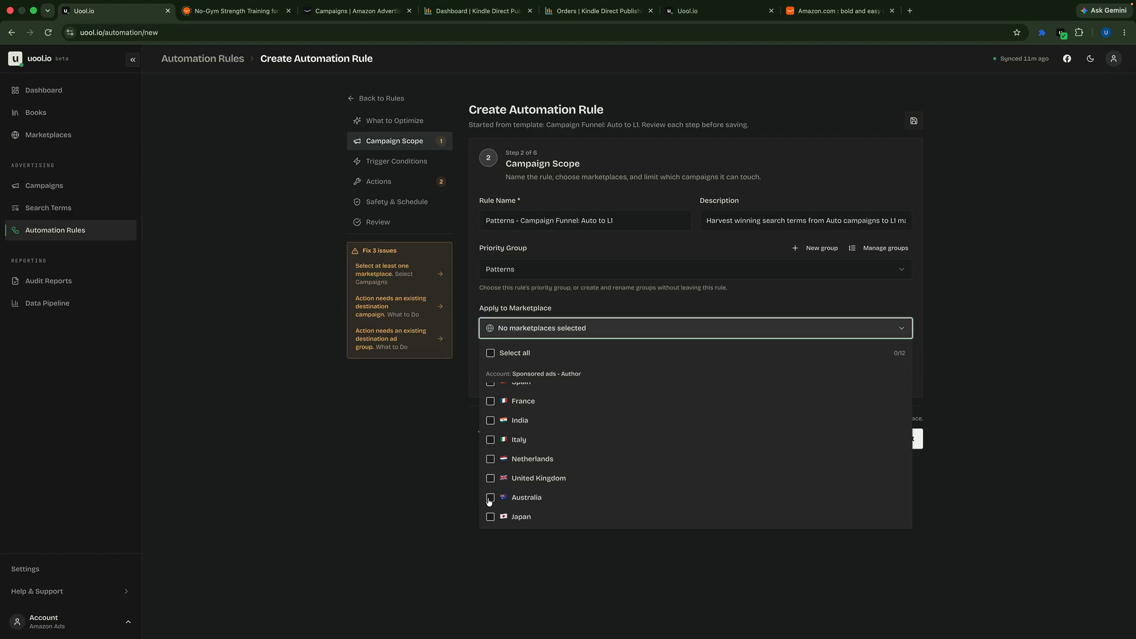
left_click(490, 498)
left_click(973, 413)
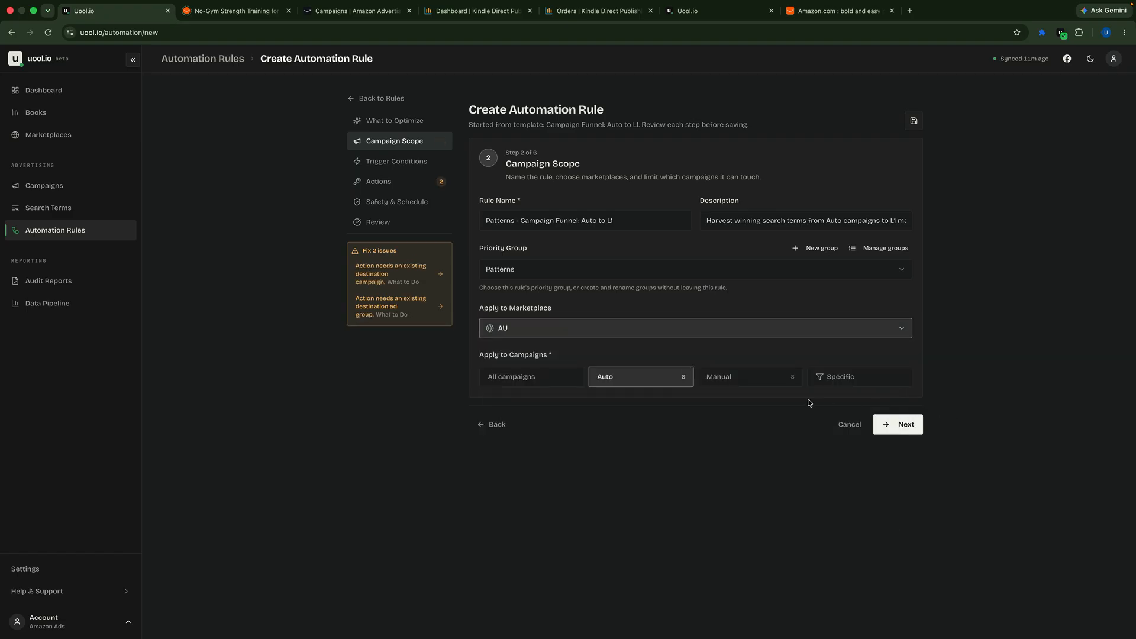
Step: Apply the rule only to the specific campaign SP-AT-AUTO-DO-Patterns-2026-07-01 and proceed to the trigger conditions
left_click(838, 381)
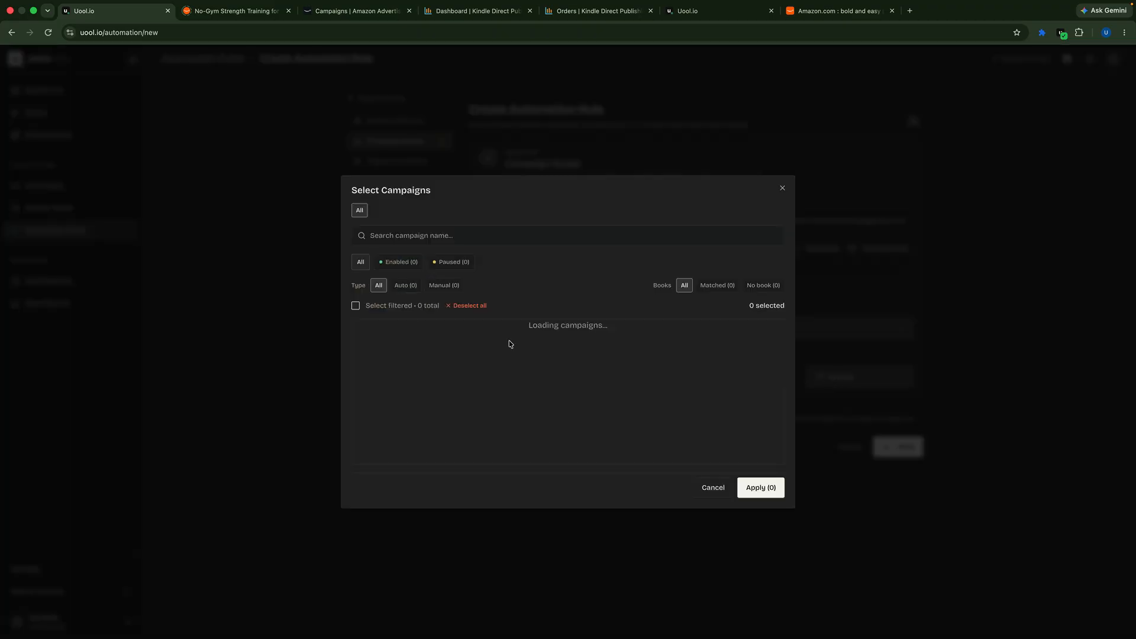
left_click(406, 138)
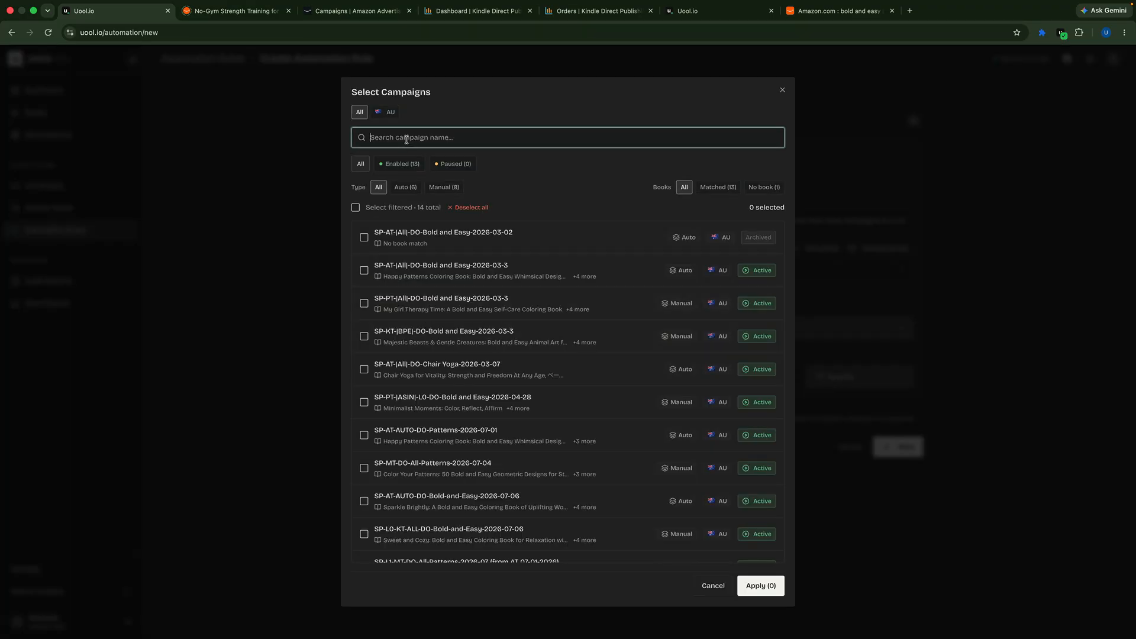
key("Caps_Lock")
key("Caps_Lock")
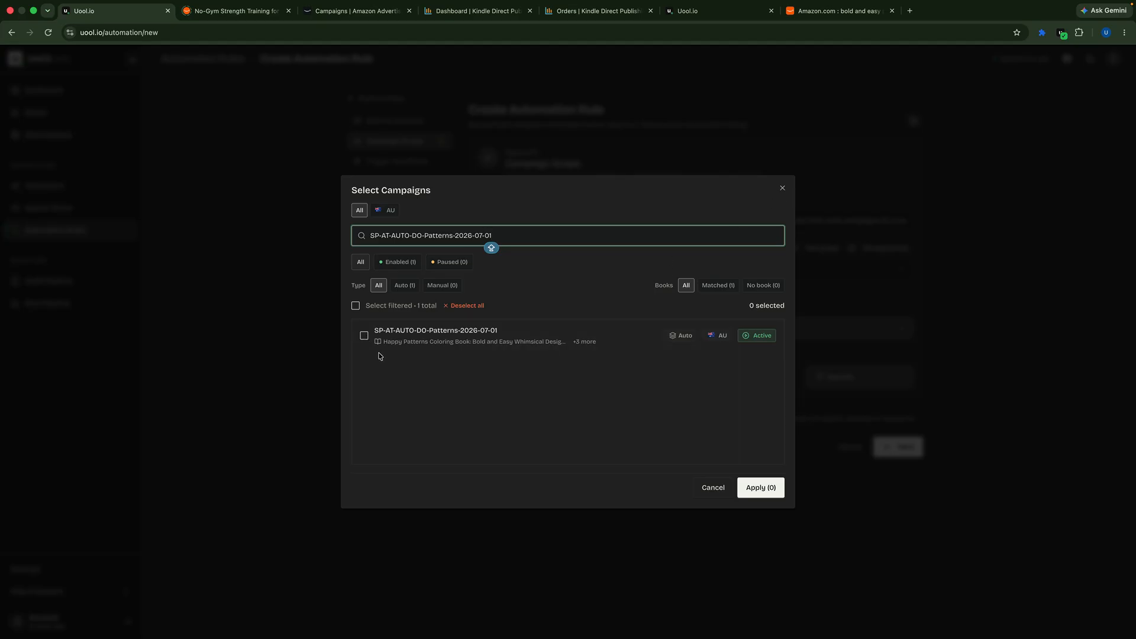
left_click(364, 336)
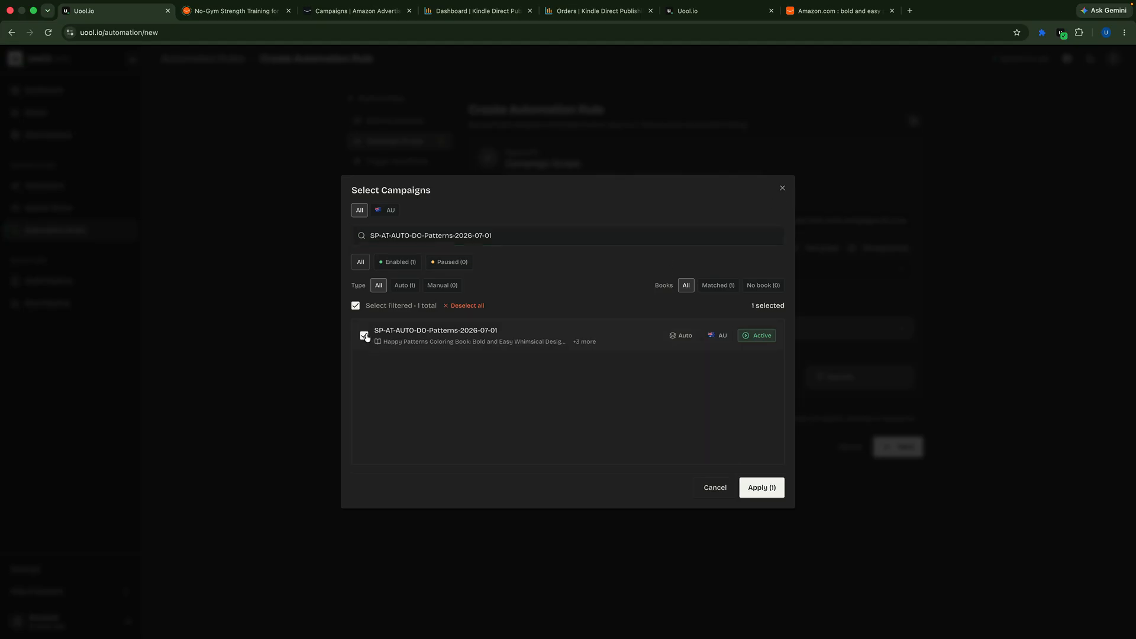
left_click(762, 489)
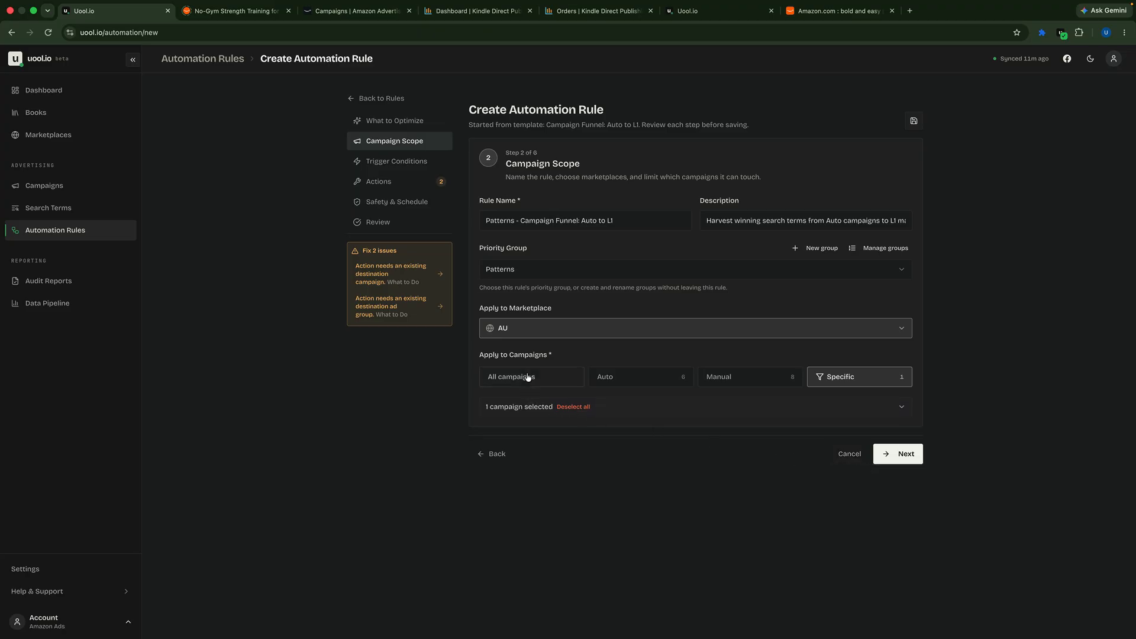
left_click(891, 458)
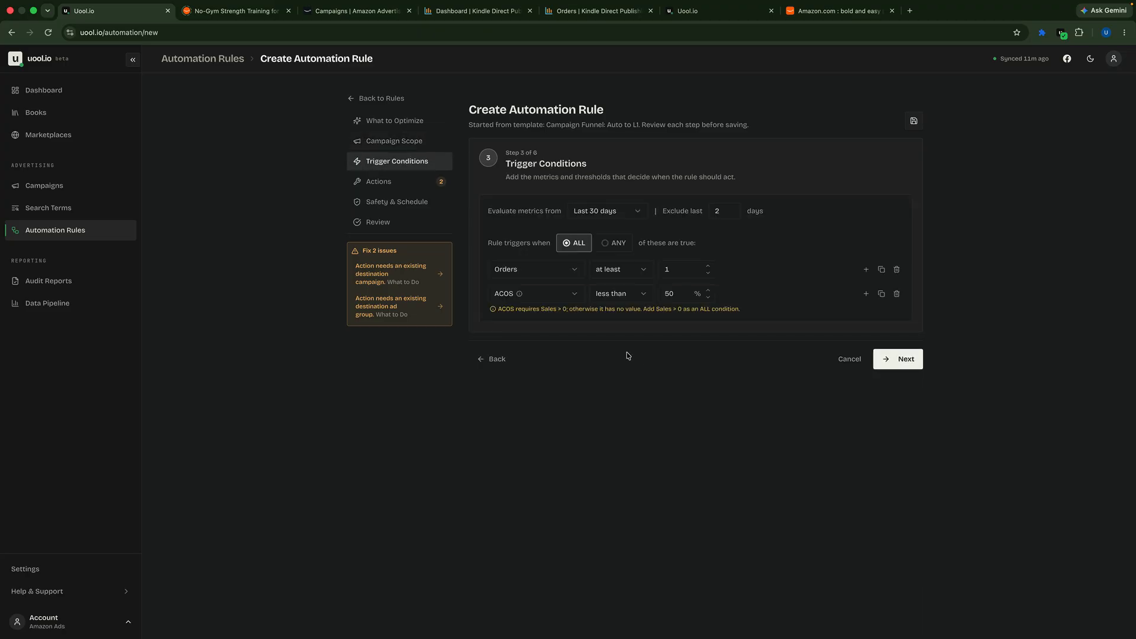
Step: Evaluate the trigger metrics over the last 14 days, exclude the last 0 days, and proceed to the rule's actions
left_click(636, 216)
left_click(612, 261)
left_click(732, 214)
left_click(731, 214)
left_click(792, 224)
left_click(903, 366)
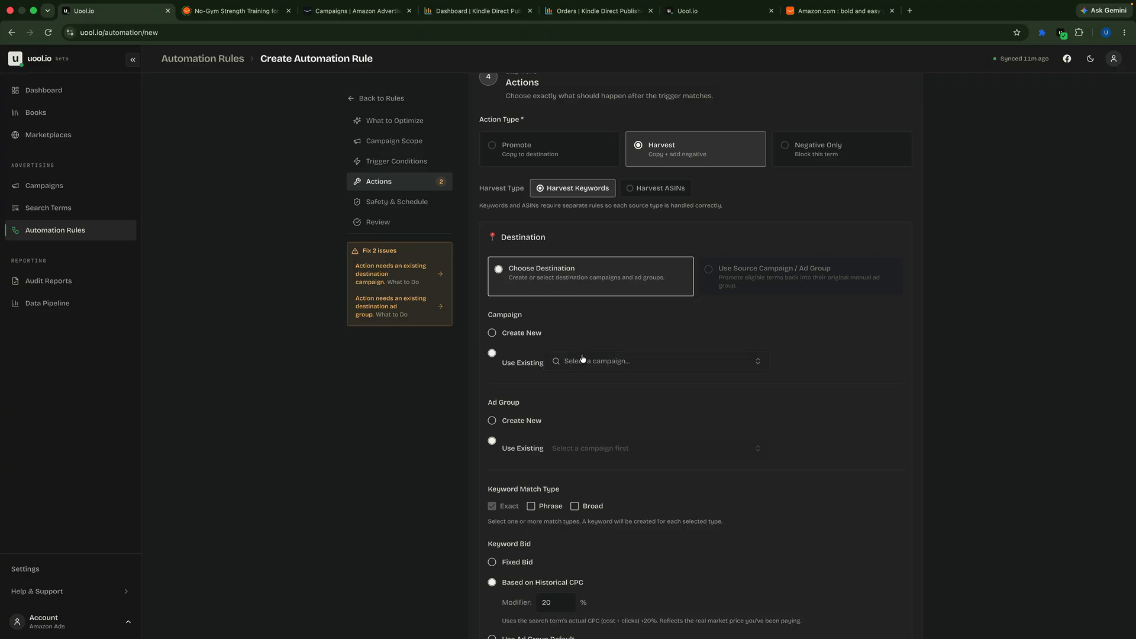
Step: Choose the enabled manual campaign SP-MT-DO-All-Patterns-2026-07-04 as the existing destination campaign
left_click(596, 363)
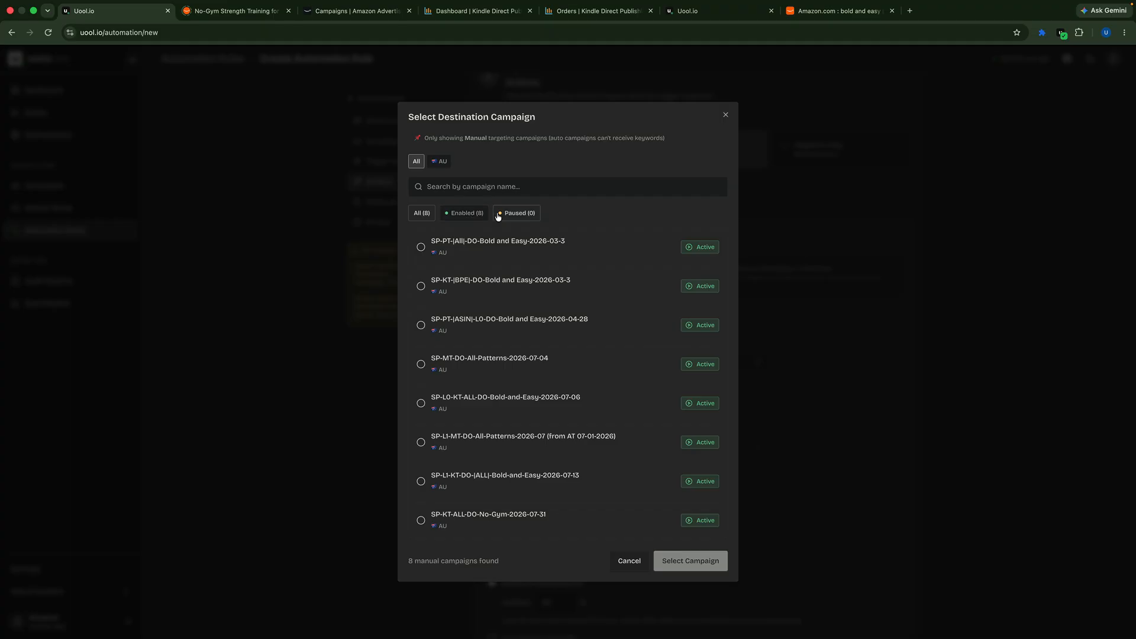
left_click(465, 214)
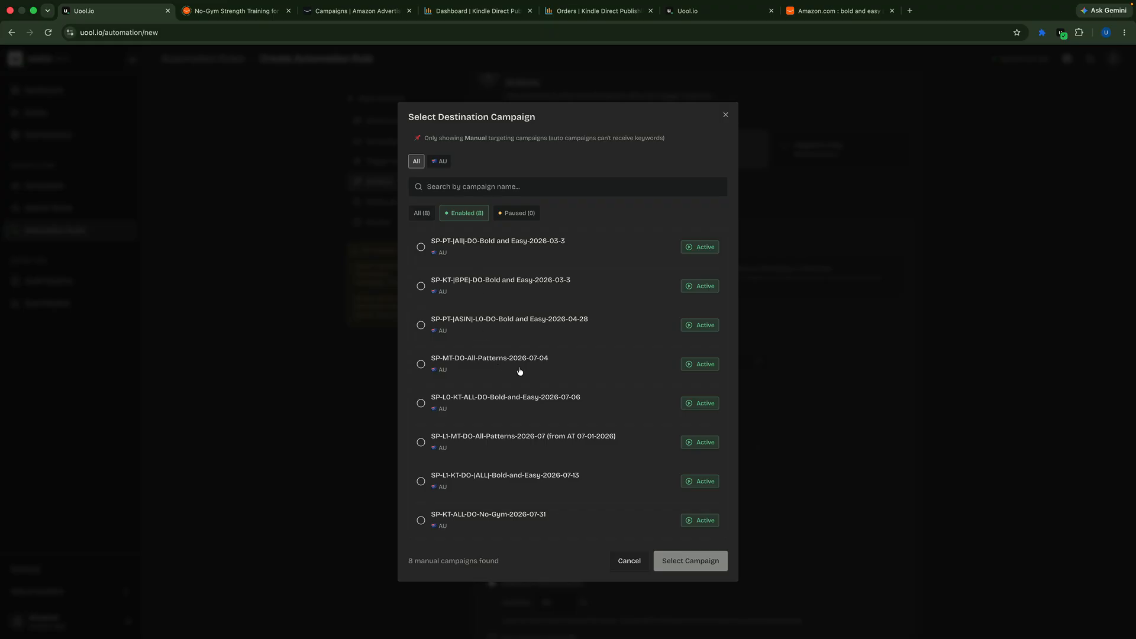
left_click(420, 366)
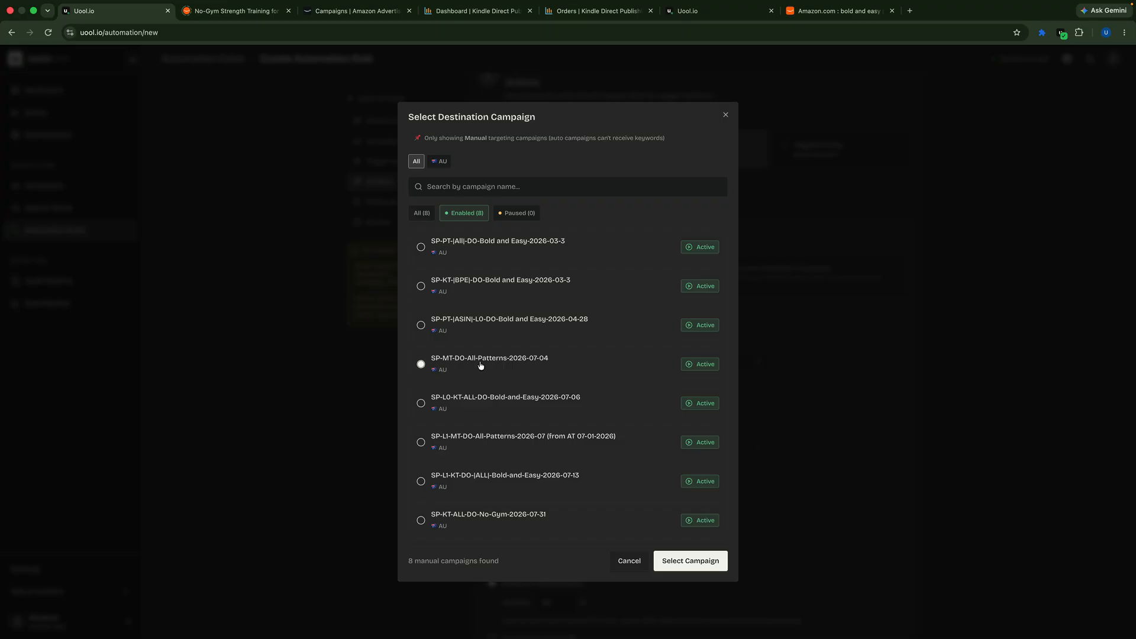
left_click(689, 562)
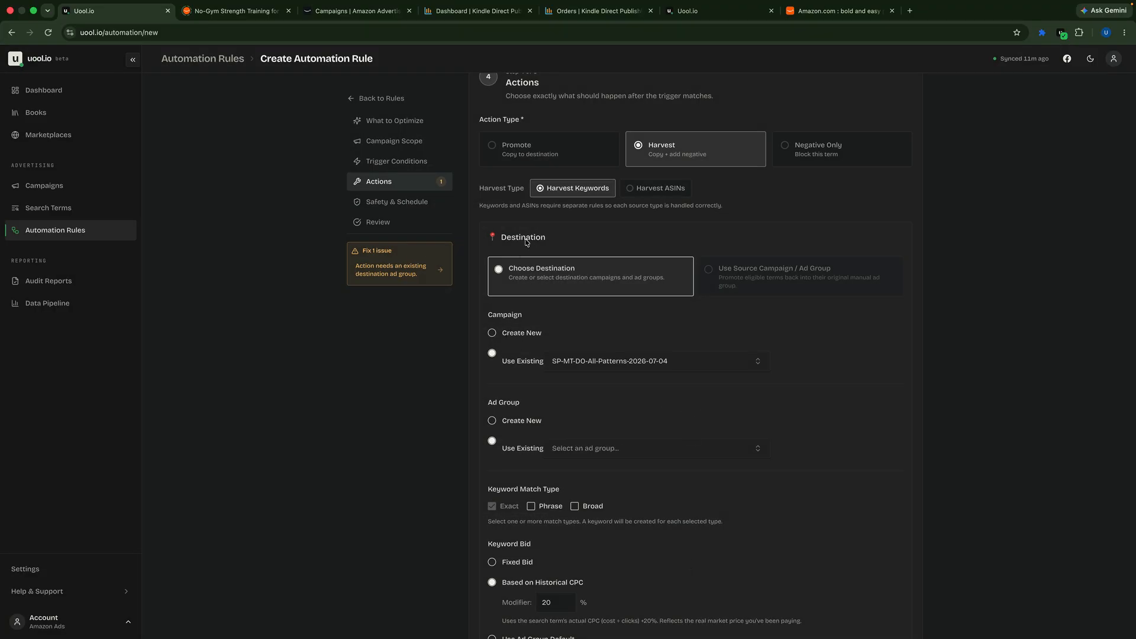
scroll(592, 213, "up", 1)
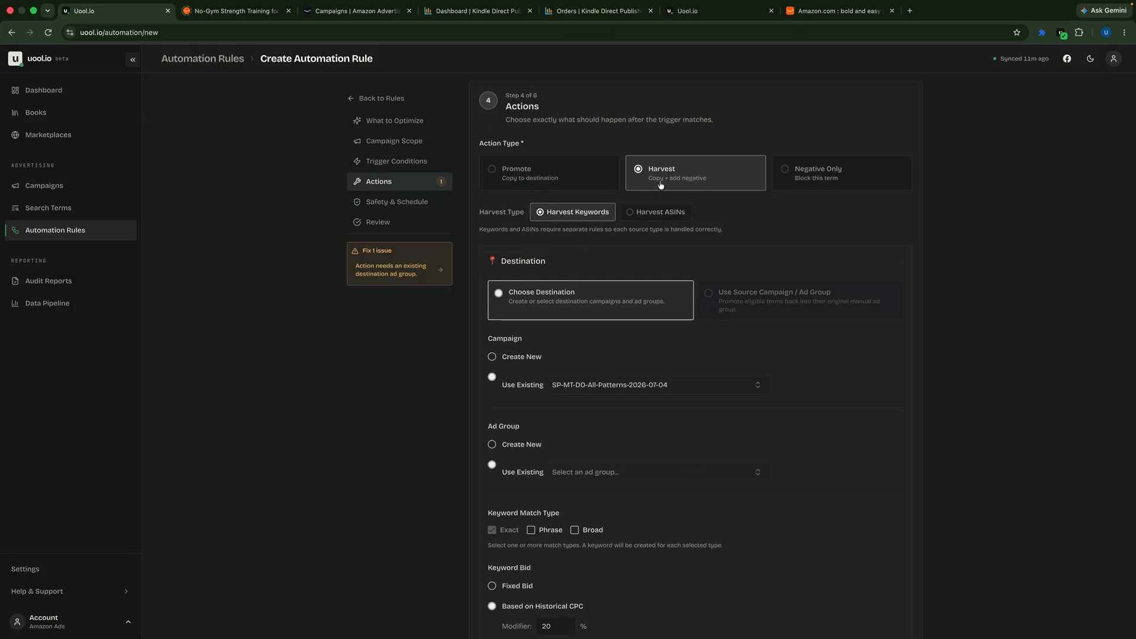
scroll(660, 187, "up", 1)
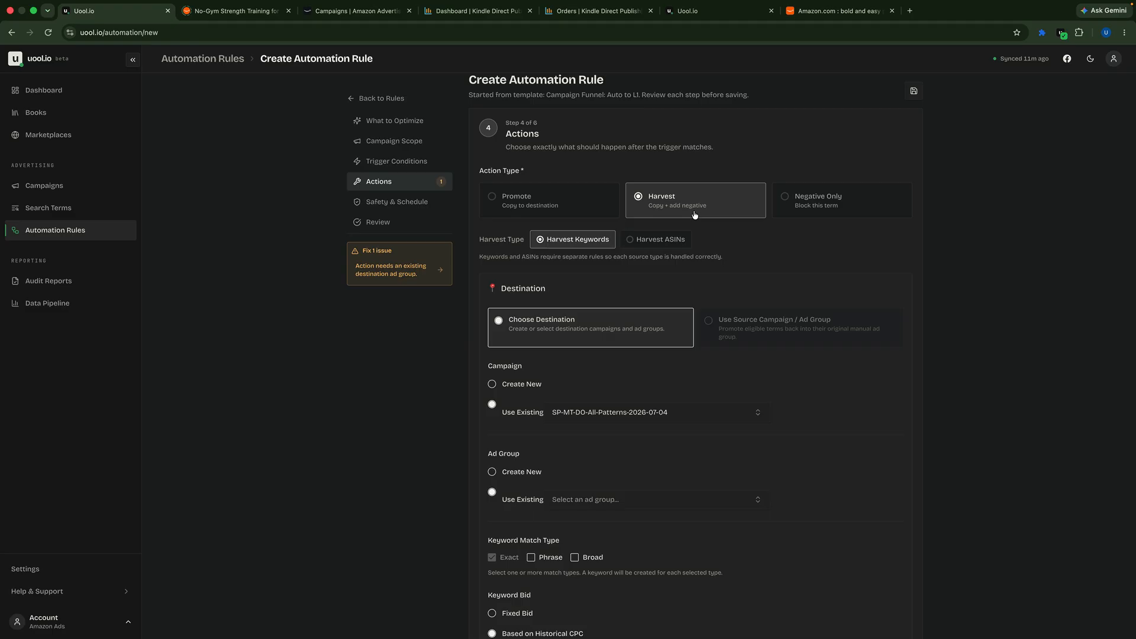
left_click(493, 199)
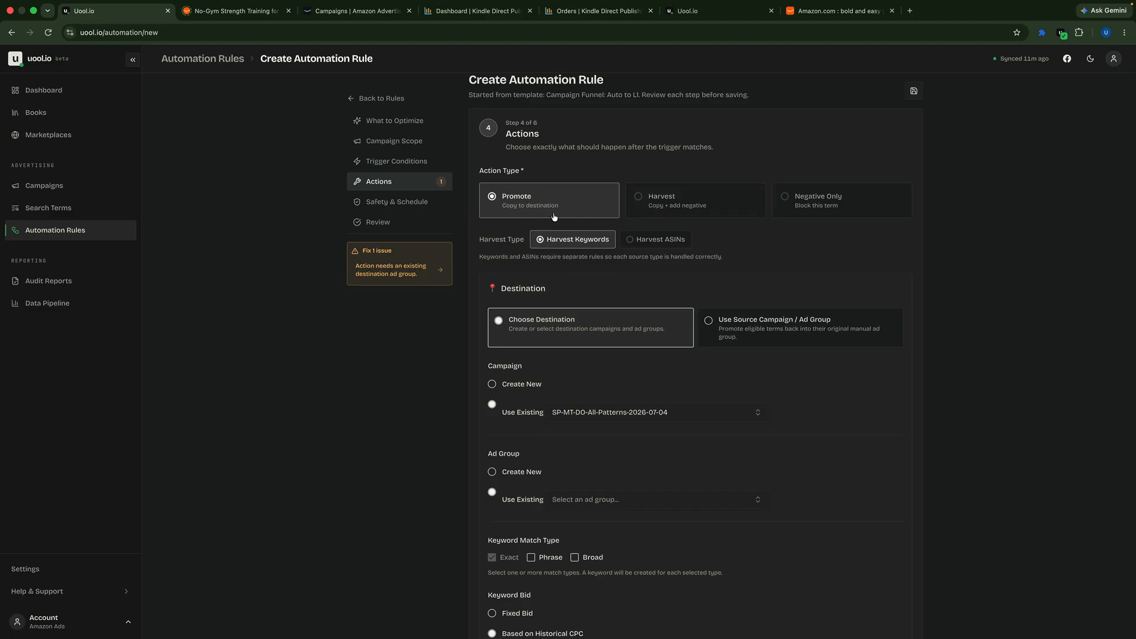
left_click(635, 202)
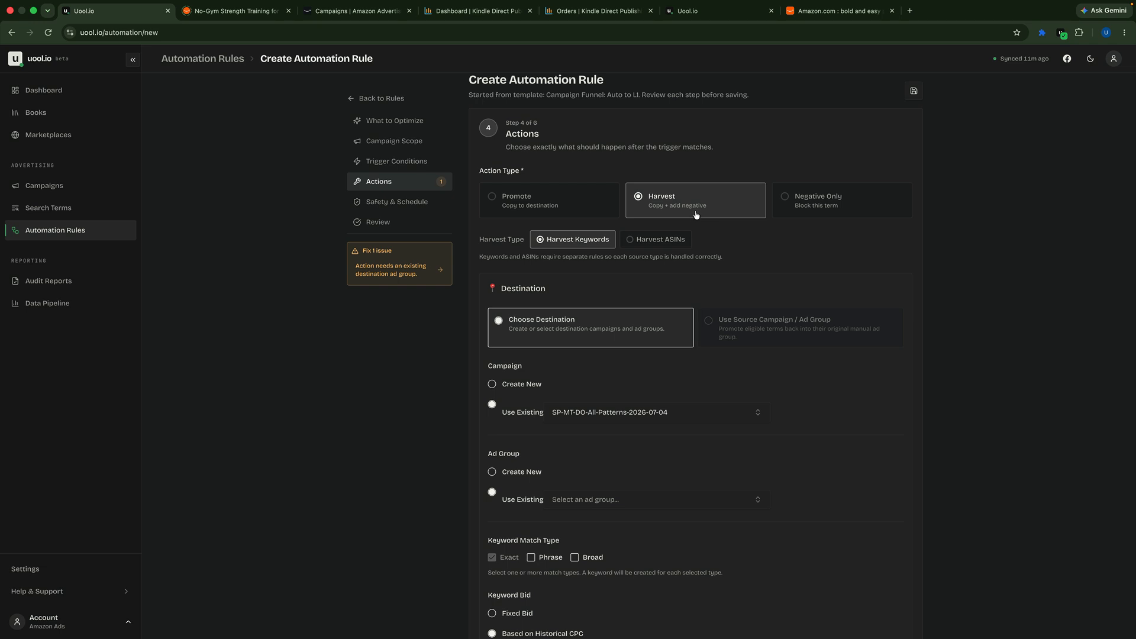
left_click(638, 246)
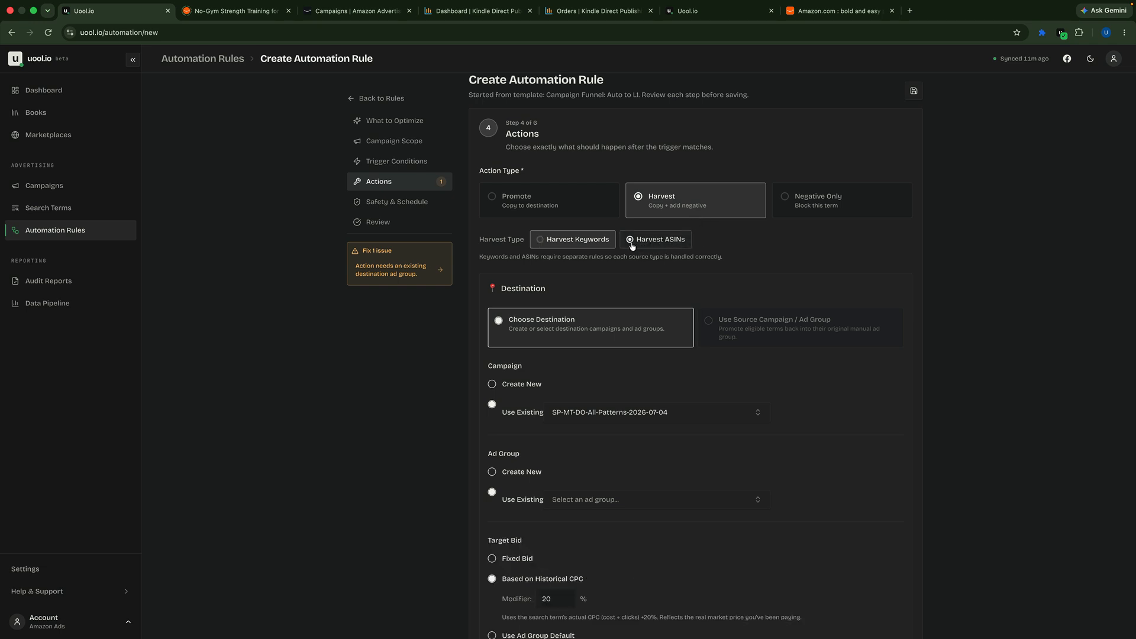
left_click(580, 242)
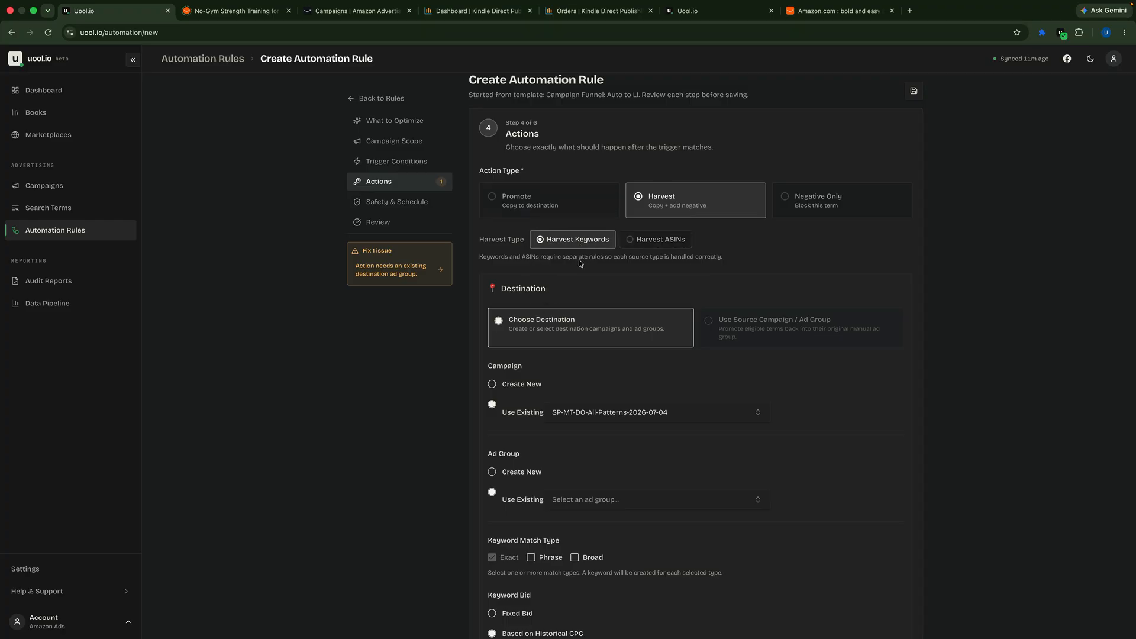
Step: Send harvested keywords to a new ad group named L1-KT, using Exact, Phrase and Broad match types
scroll(580, 264, "down", 5)
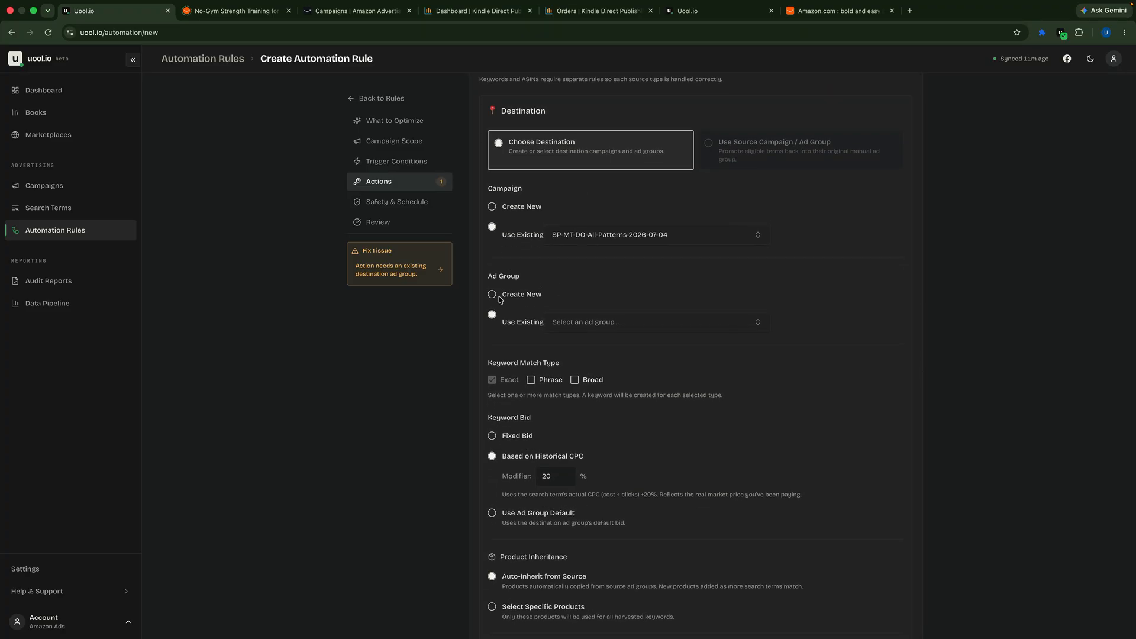
left_click(492, 296)
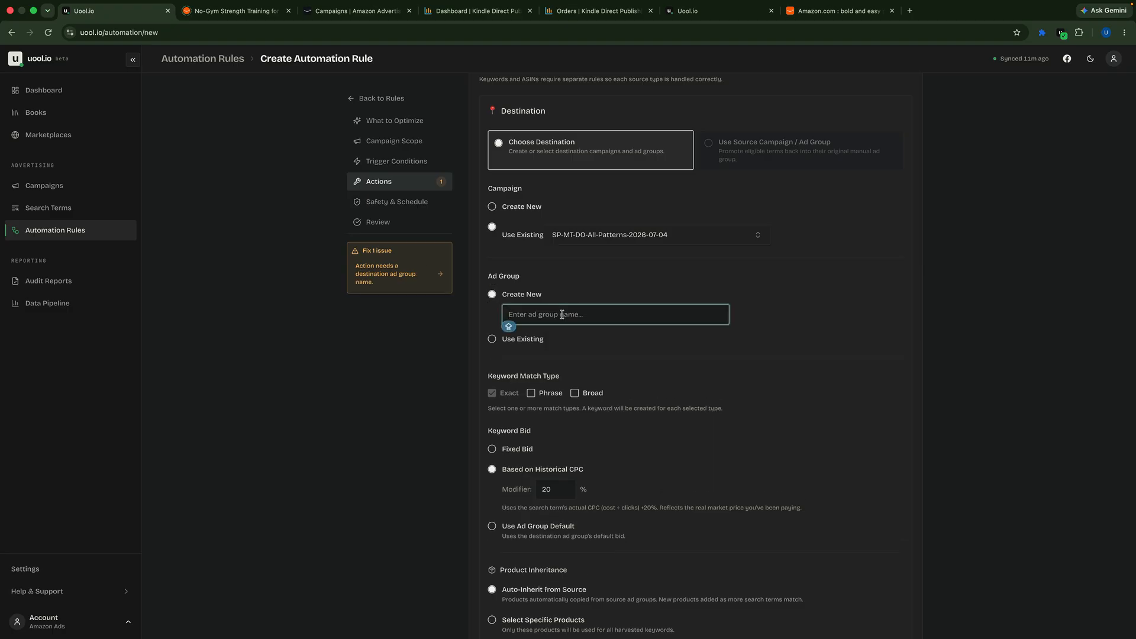
type("L")
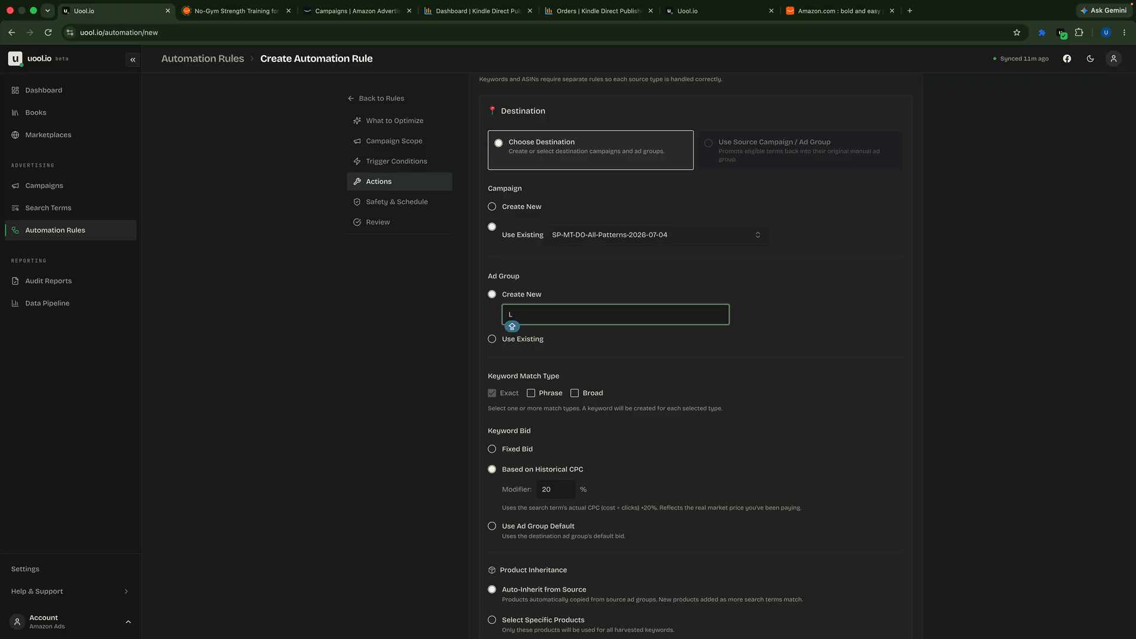
type("1-KT")
left_click(531, 394)
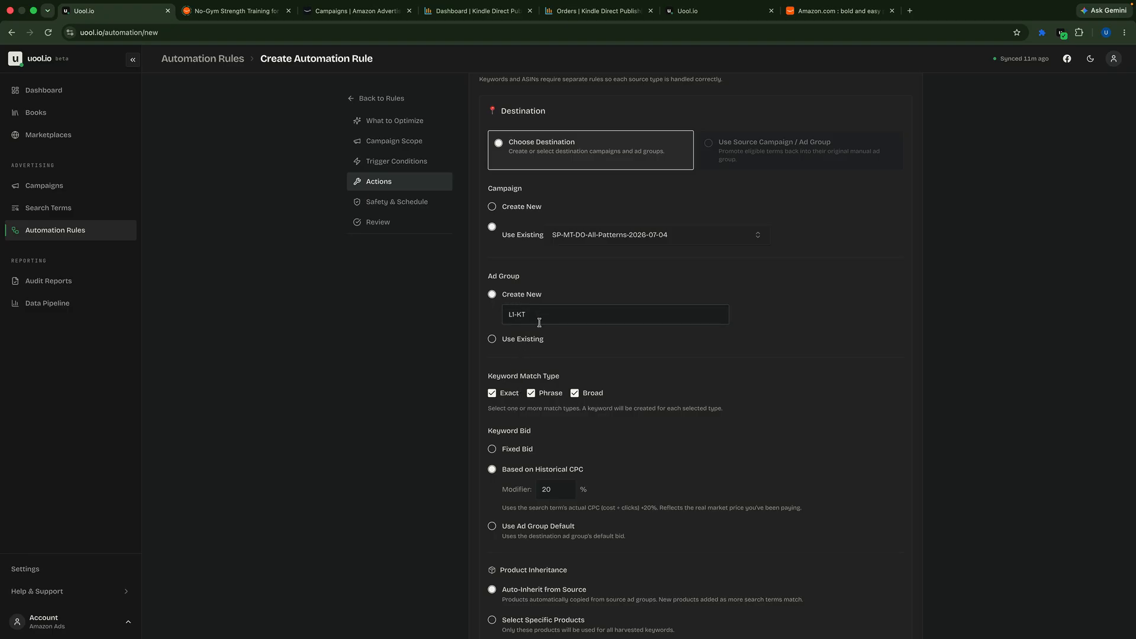
Step: Switch the keyword bid to a fixed bid of $0.15
scroll(569, 338, "down", 2)
scroll(568, 339, "down", 1)
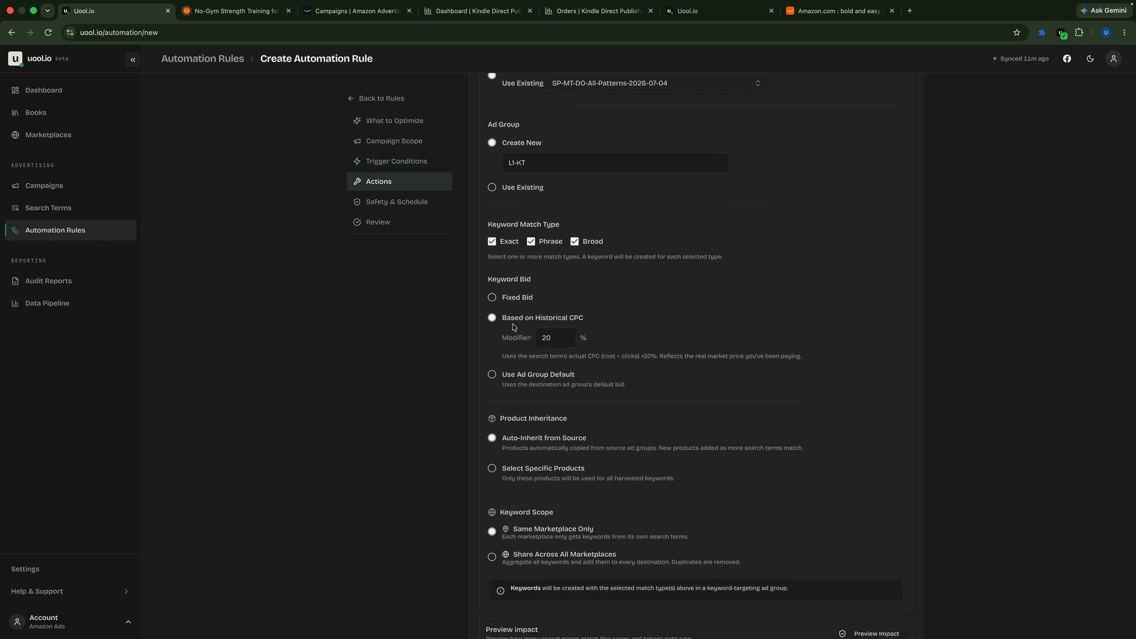
left_click(493, 299)
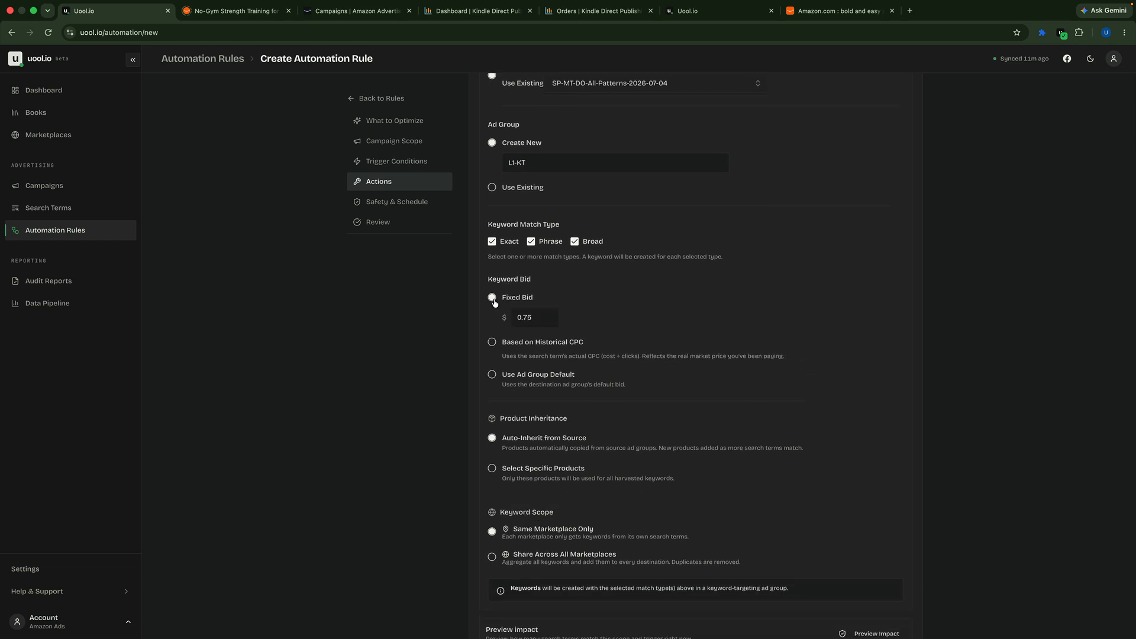
left_click(536, 317)
key("BackSpace")
key("BackSpace")
key("BackSpace")
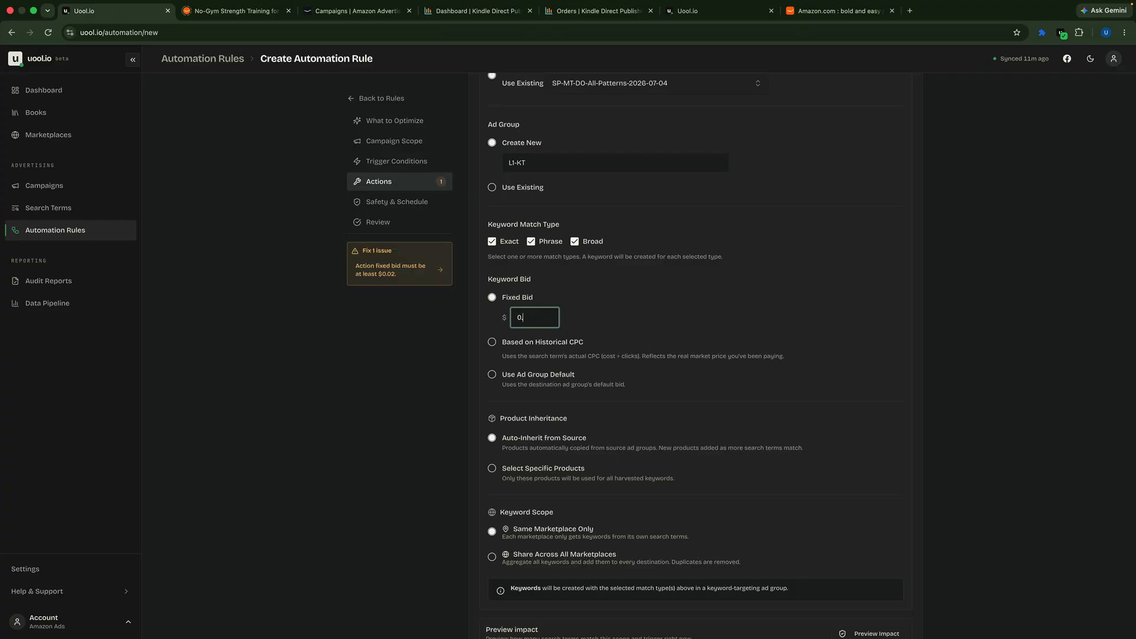
type("15")
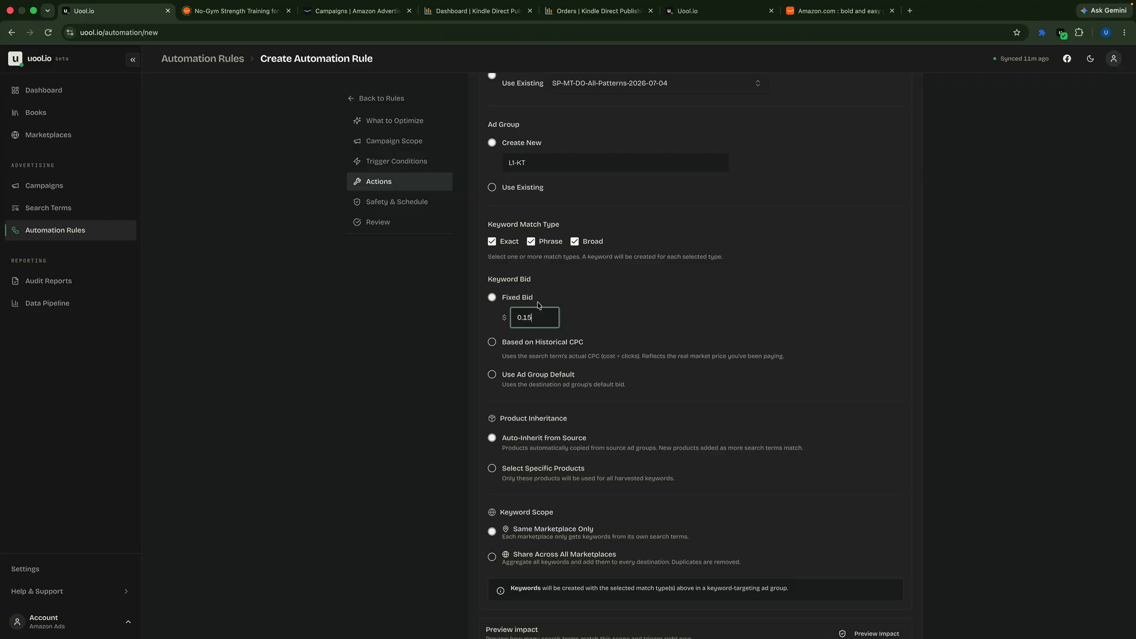
left_click(583, 311)
scroll(583, 312, "up", 1)
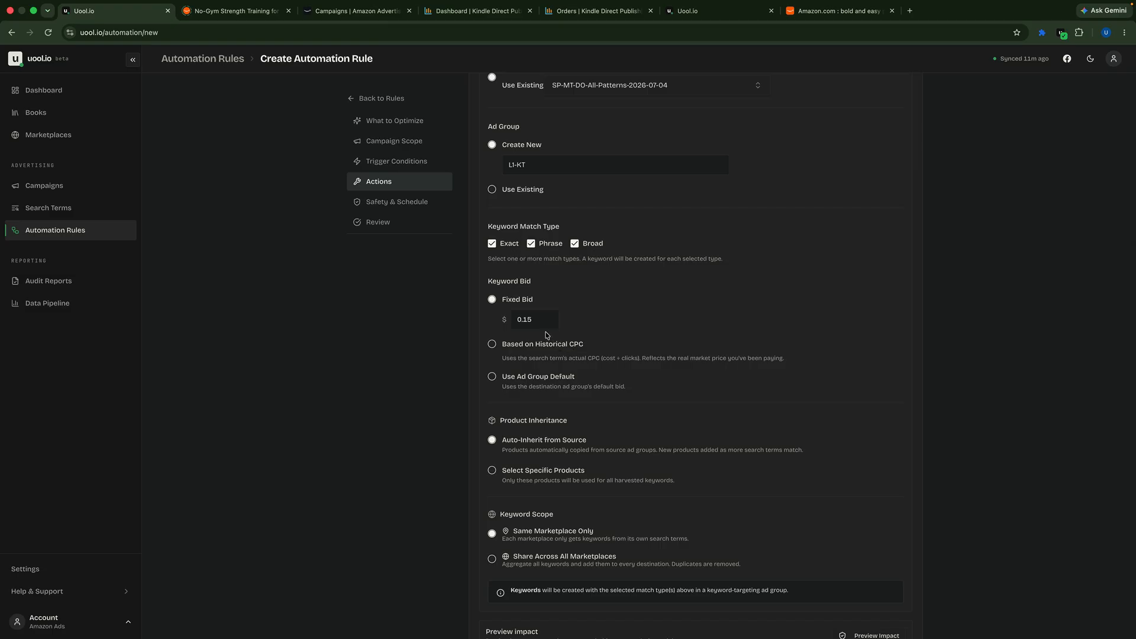
Step: Review the action's product inheritance and keyword scope options, and check the rule's campaign scope
scroll(547, 335, "down", 3)
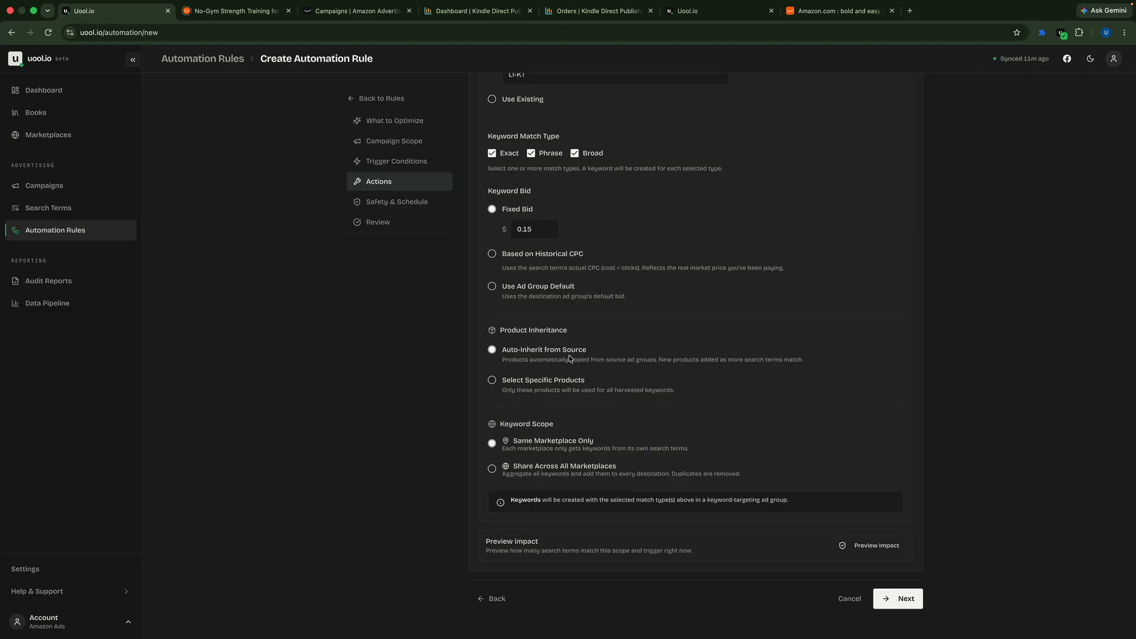
left_click_drag(566, 354, 587, 355)
scroll(581, 361, "down", 1)
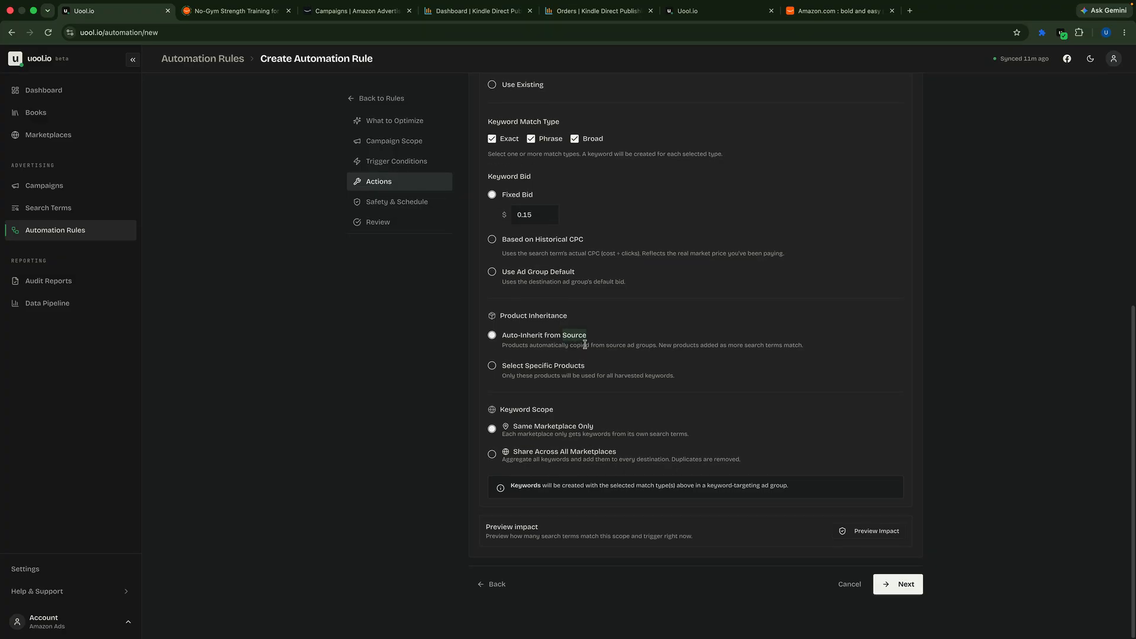
scroll(586, 342, "up", 3)
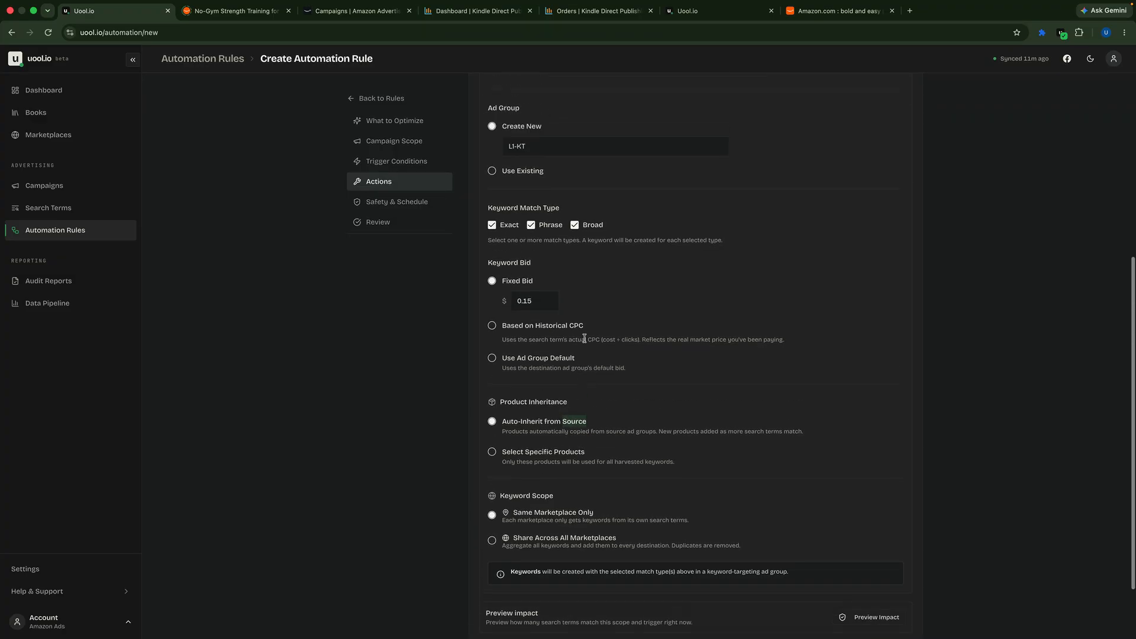
left_click(401, 142)
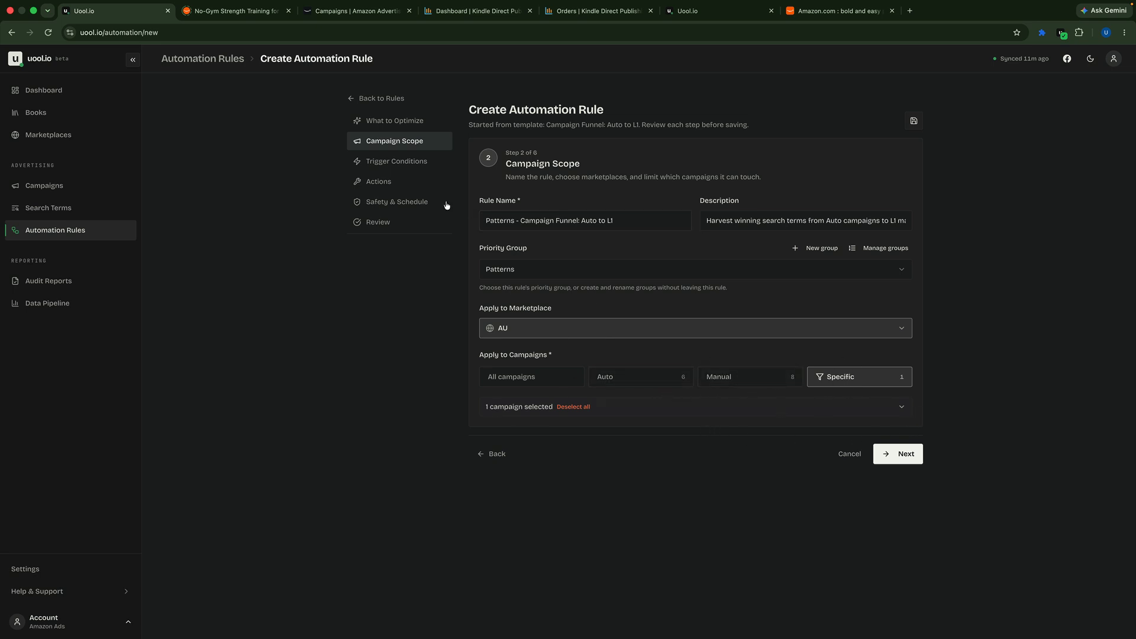
left_click(386, 183)
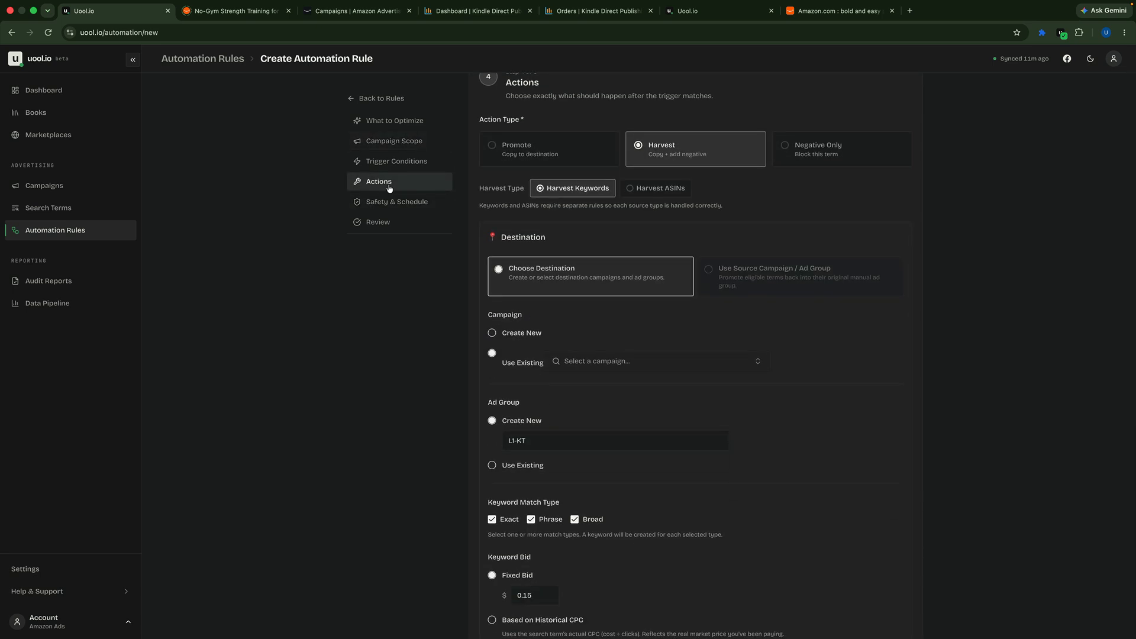
scroll(779, 357, "down", 6)
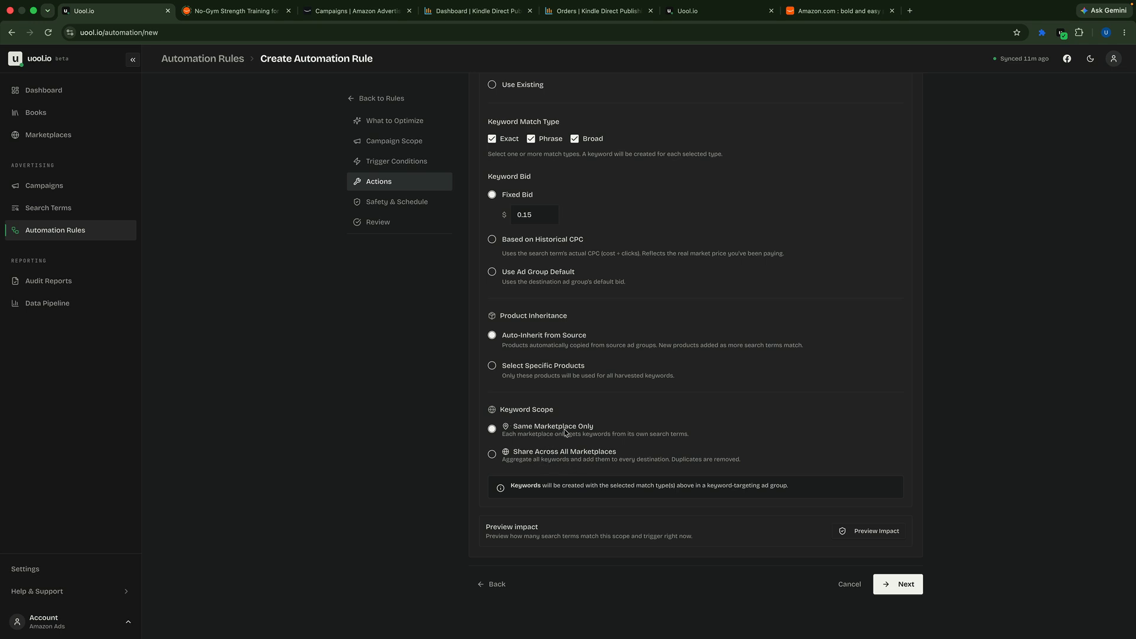
Step: Preview the rule's impact on current search terms, check the proposed changes, and close the preview
left_click(864, 535)
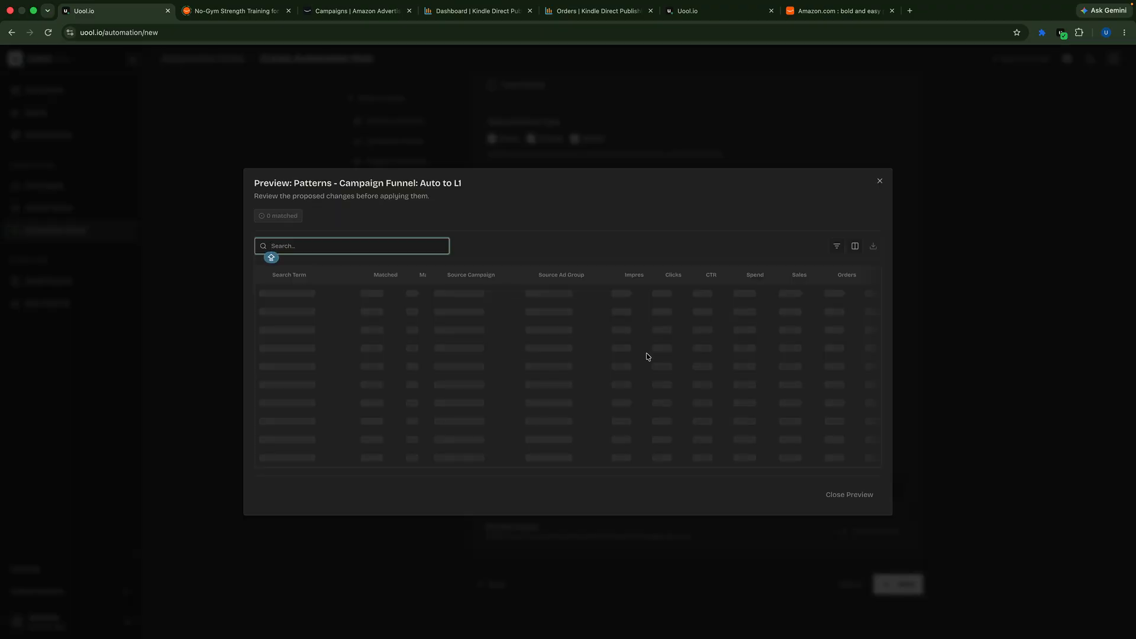
scroll(714, 365, "right", 5)
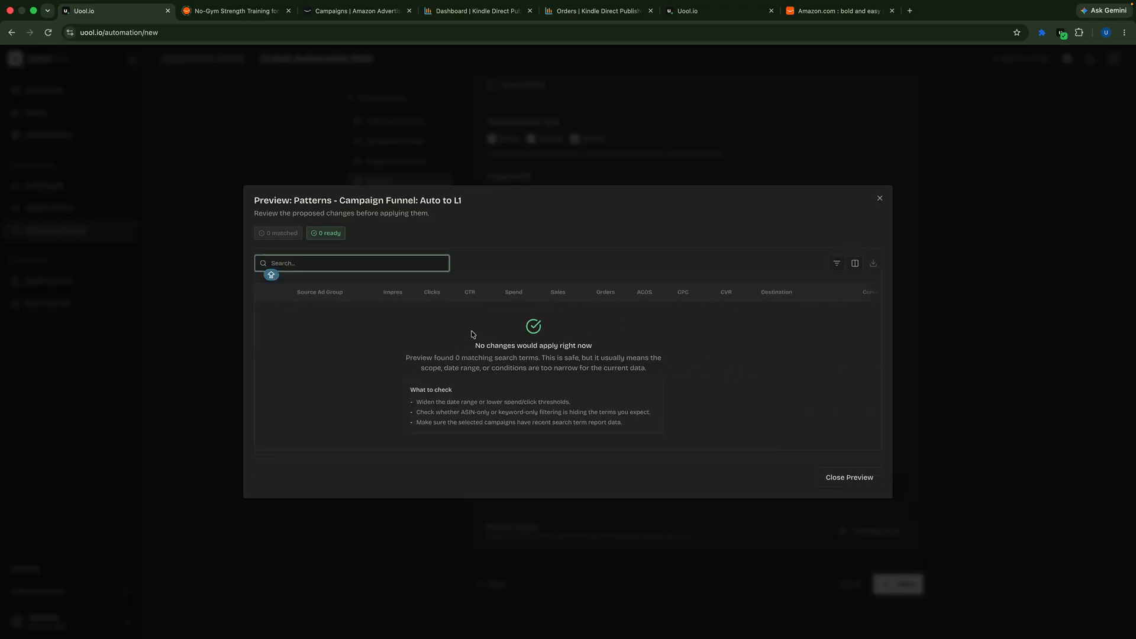
left_click(880, 199)
Step: Change the trigger conditions to evaluate metrics from the last 90 days and return to the rule's actions
scroll(701, 372, "up", 8)
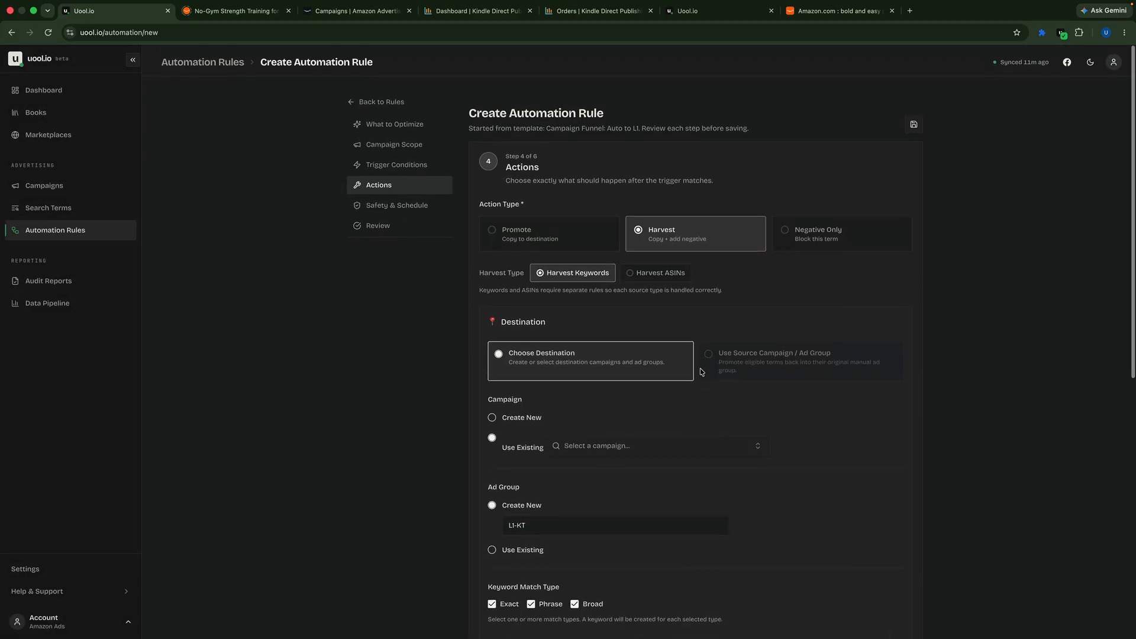
left_click(392, 142)
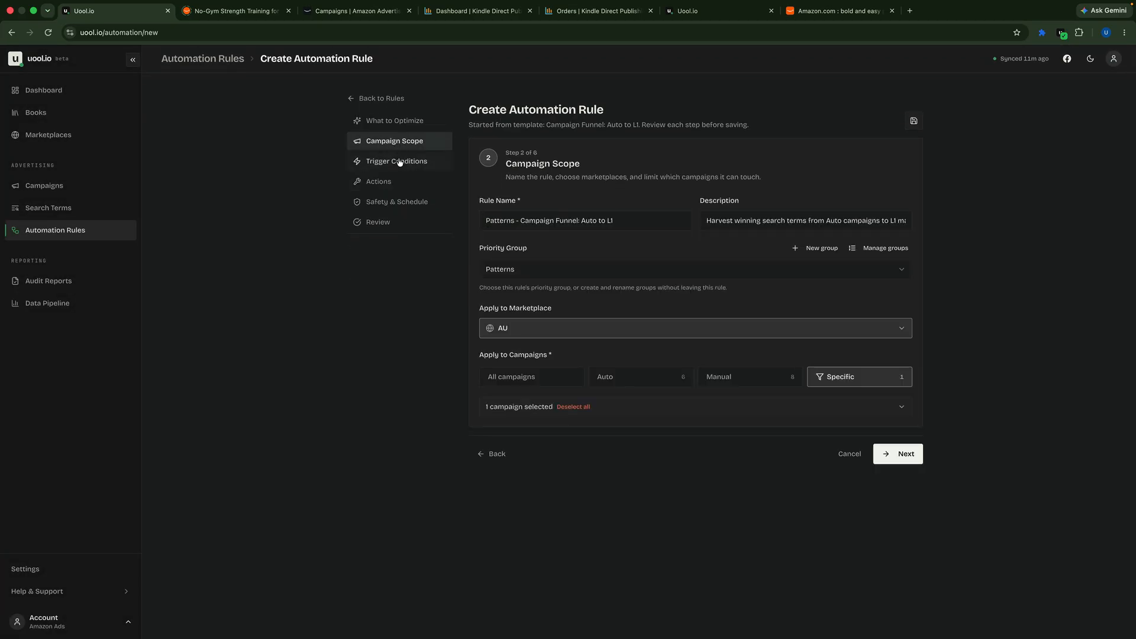
left_click(405, 161)
left_click(645, 215)
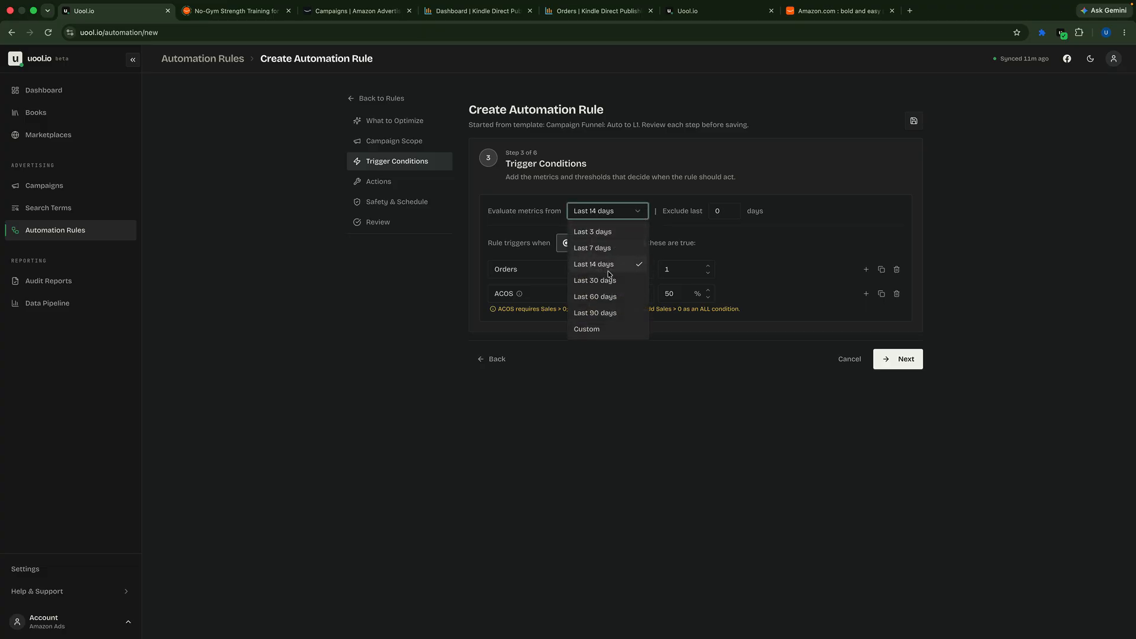
left_click(599, 309)
left_click(904, 366)
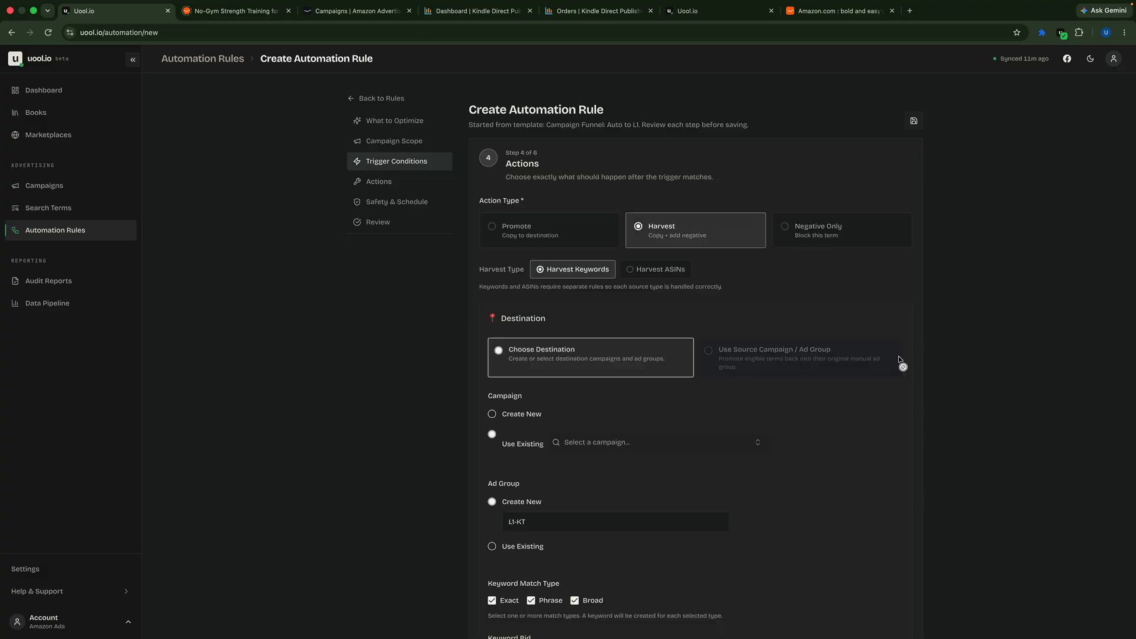
Step: Preview the rule's impact with the 90-day window and widen the Search Term column to read the full terms
scroll(668, 385, "down", 6)
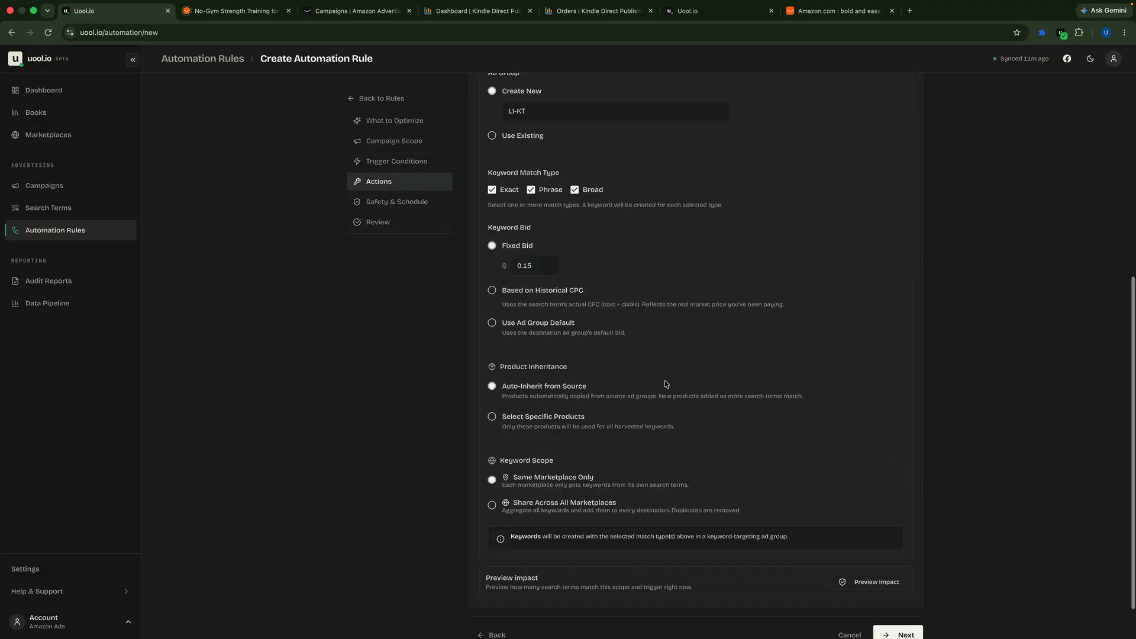
left_click(858, 533)
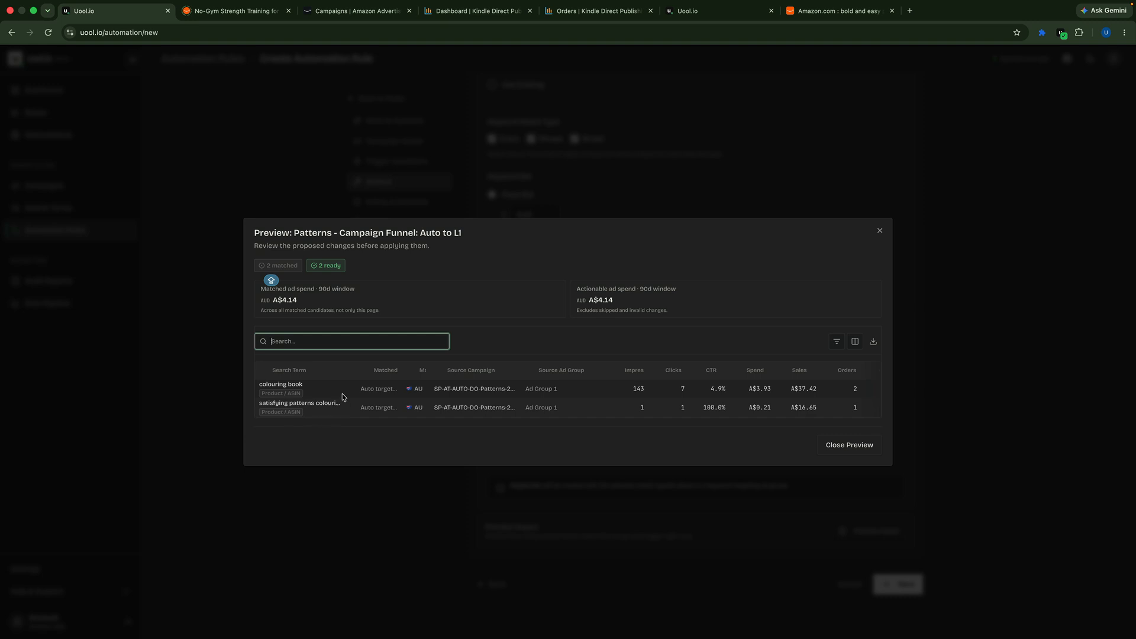
left_click_drag(352, 367, 383, 367)
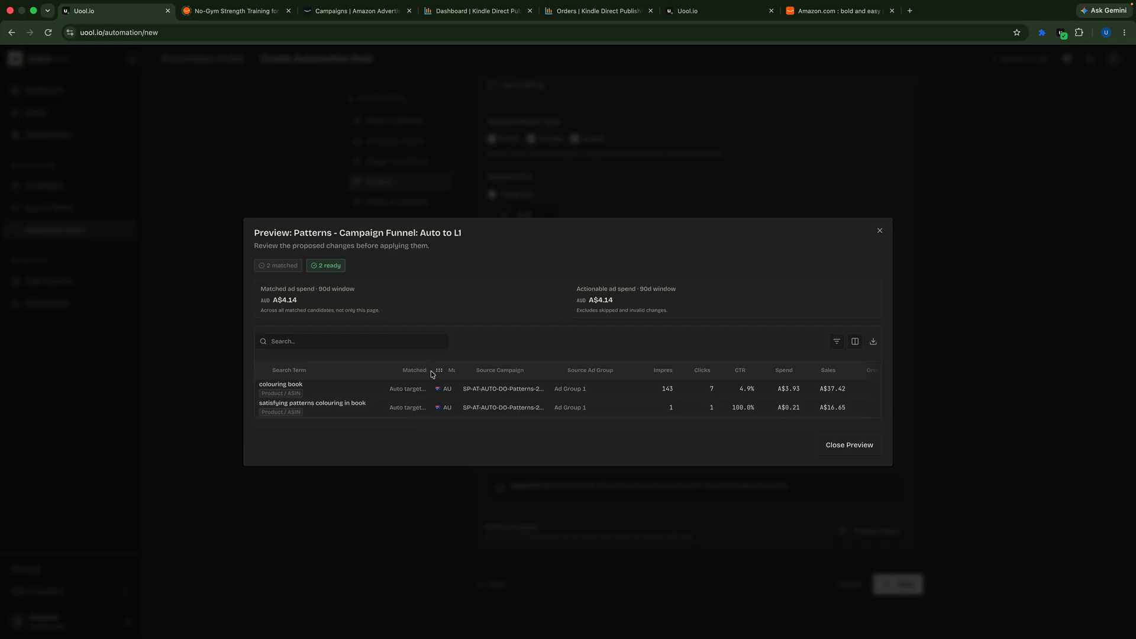
Step: Widen the Matched by column, check the destination and condition evidence of the matched terms, and close the preview
left_click_drag(432, 372, 456, 371)
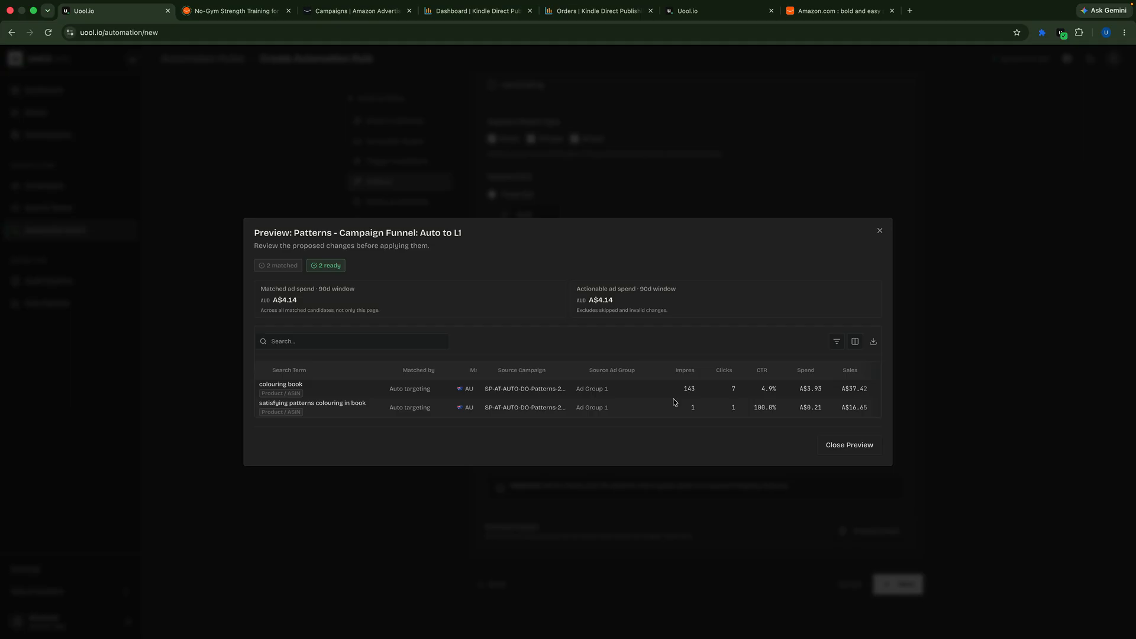
scroll(675, 400, "right", 5)
scroll(668, 402, "right", 5)
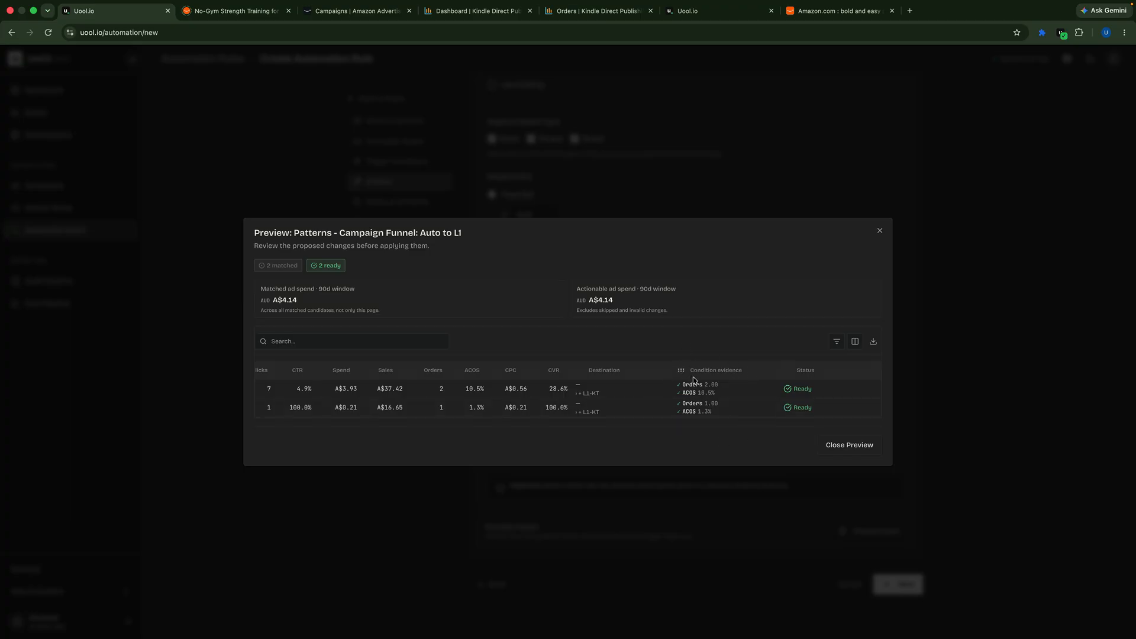
left_click(844, 452)
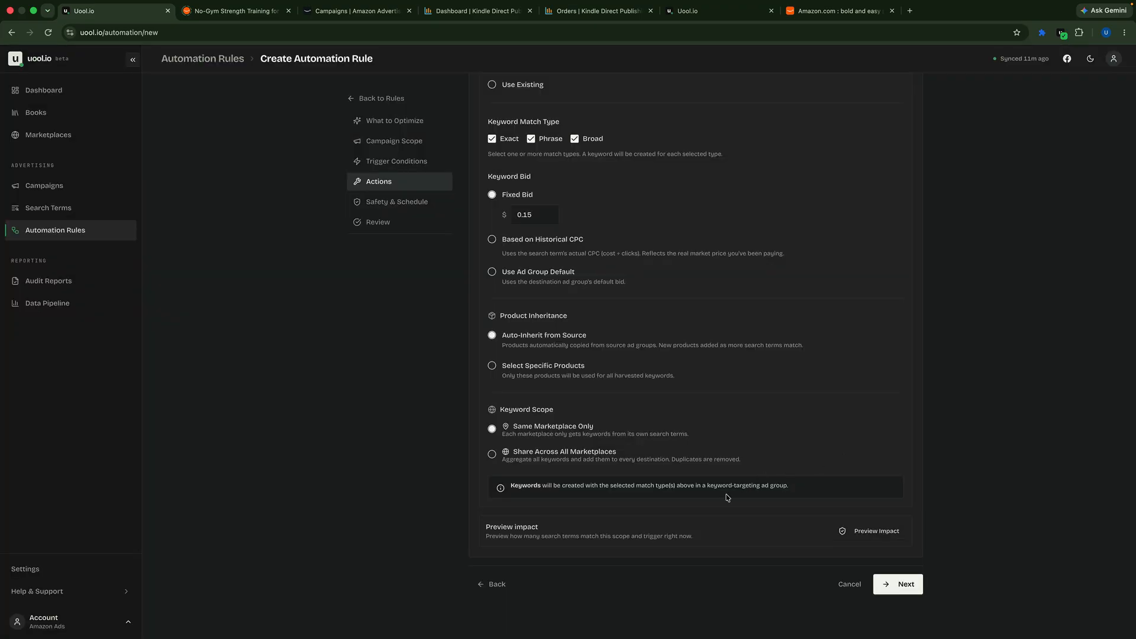
Step: Continue to Safety & Schedule, set the same-item re-action cooldown to 3 days, and read the cooldown's explanation
left_click(889, 586)
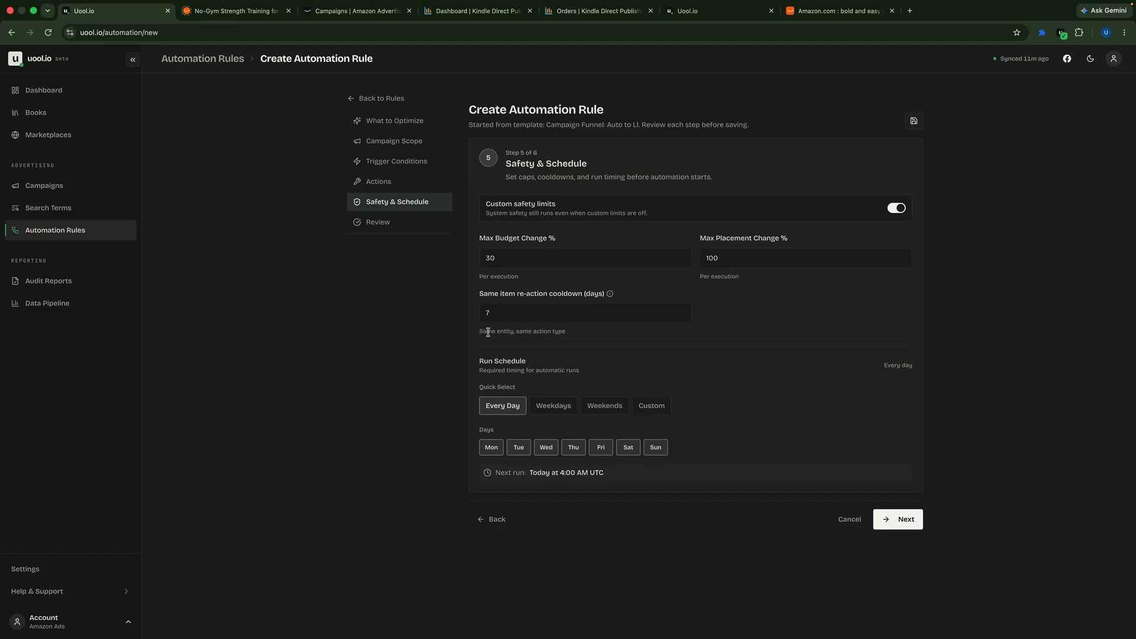
left_click(488, 314)
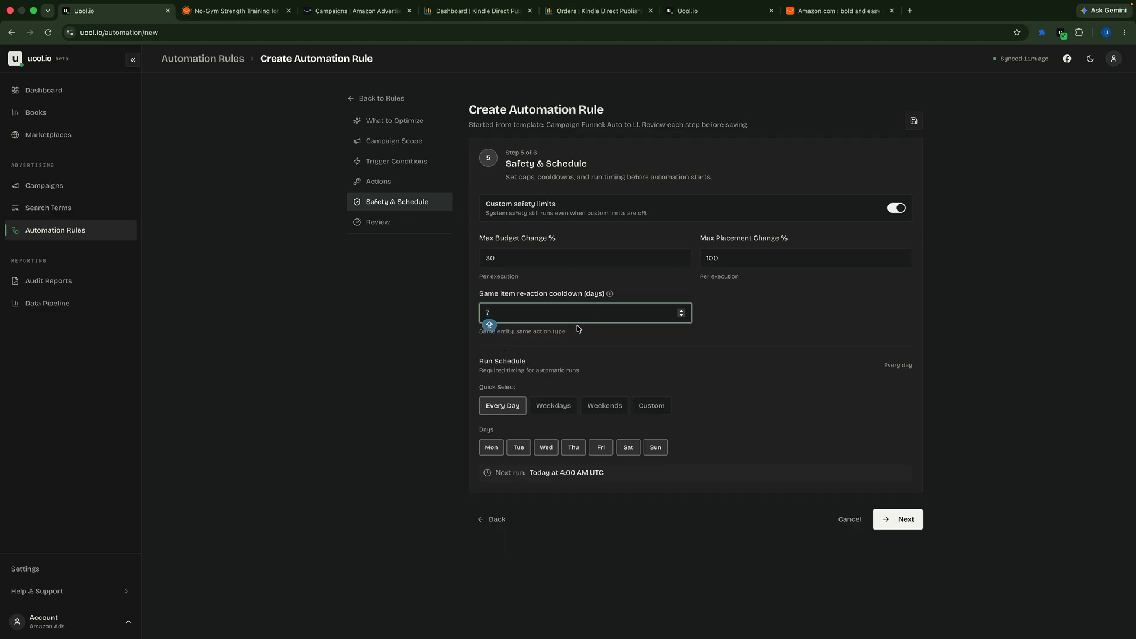
left_click(549, 345)
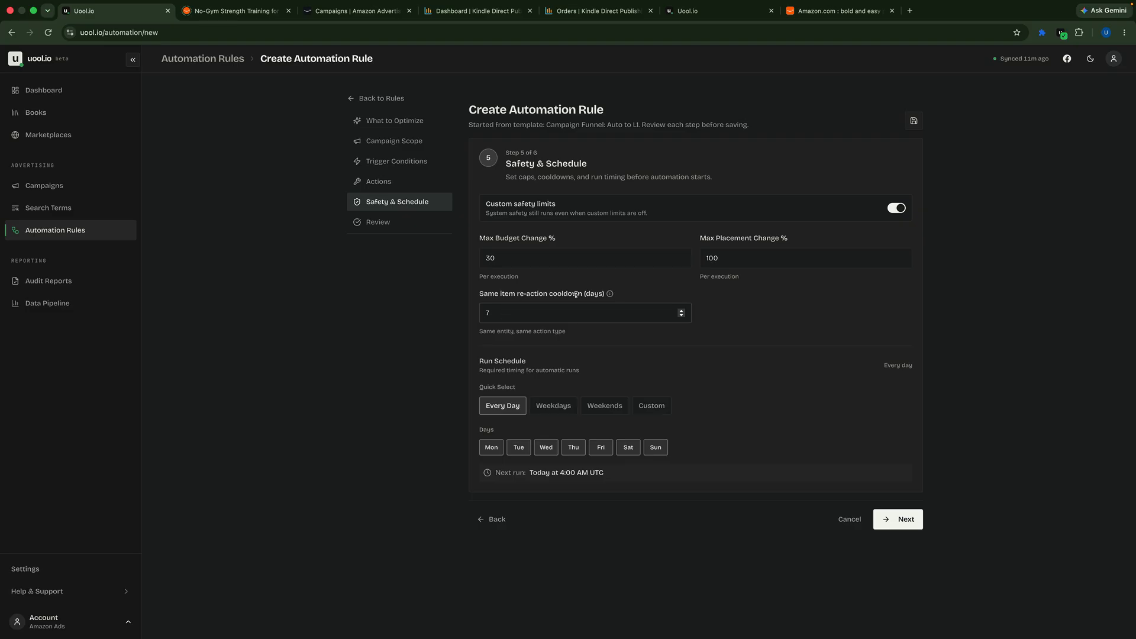
left_click_drag(508, 313, 441, 314)
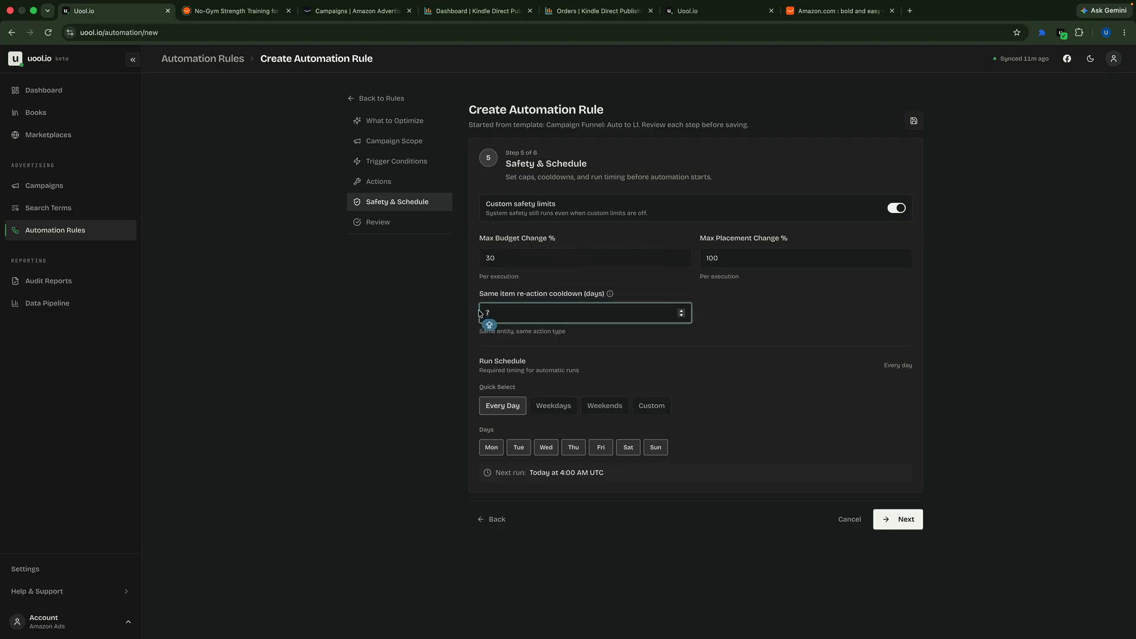
type("3")
left_click(566, 343)
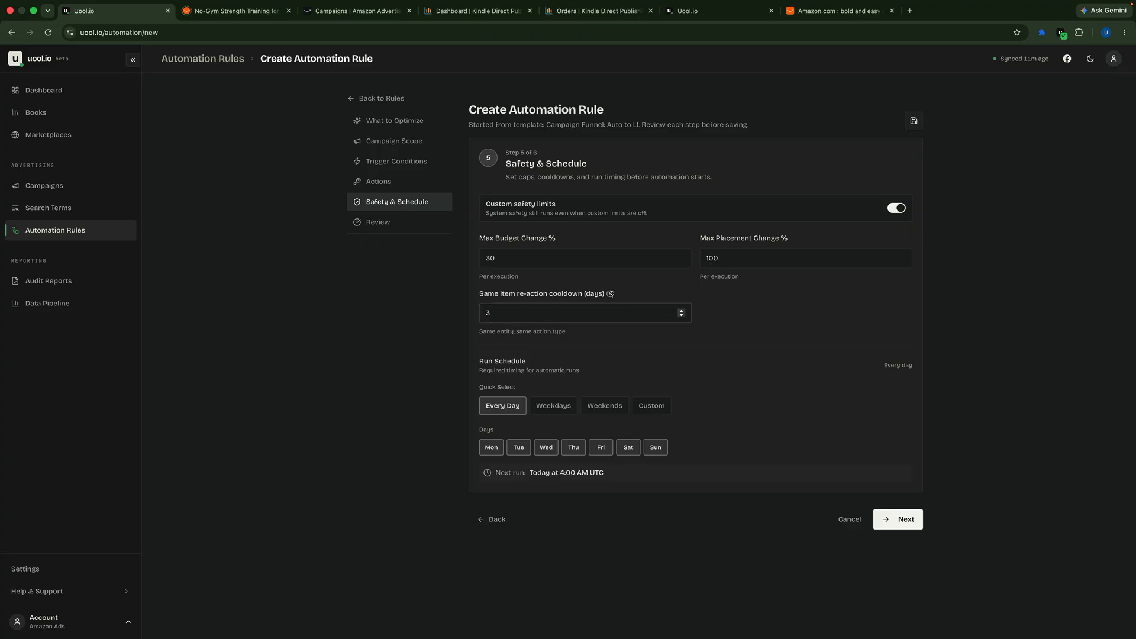
mouse_move(611, 294)
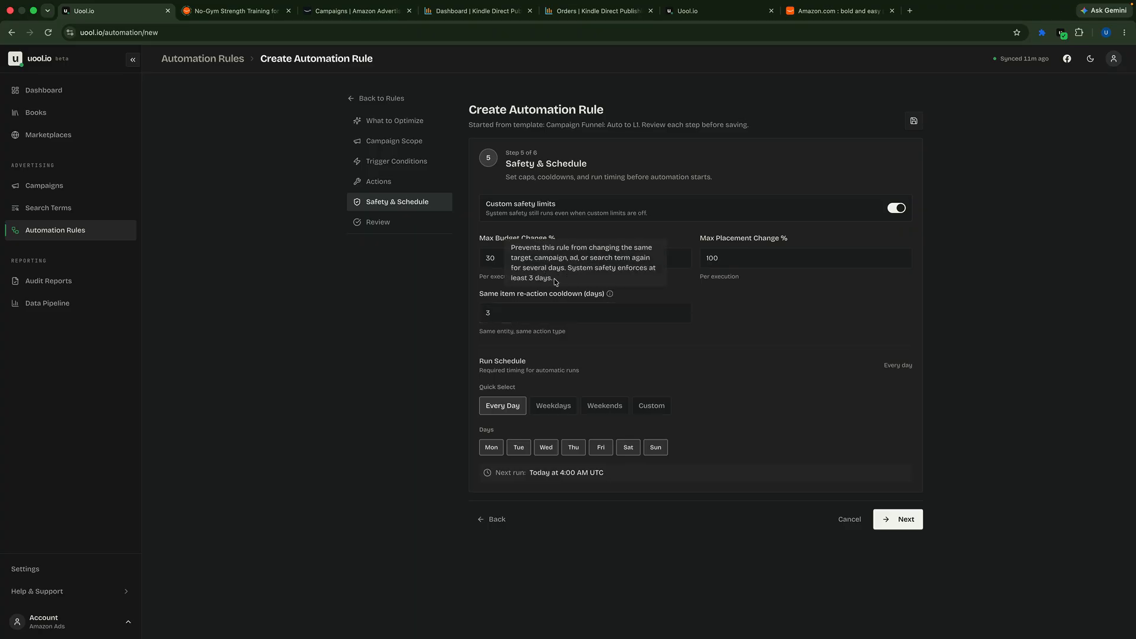
left_click_drag(554, 278, 512, 271)
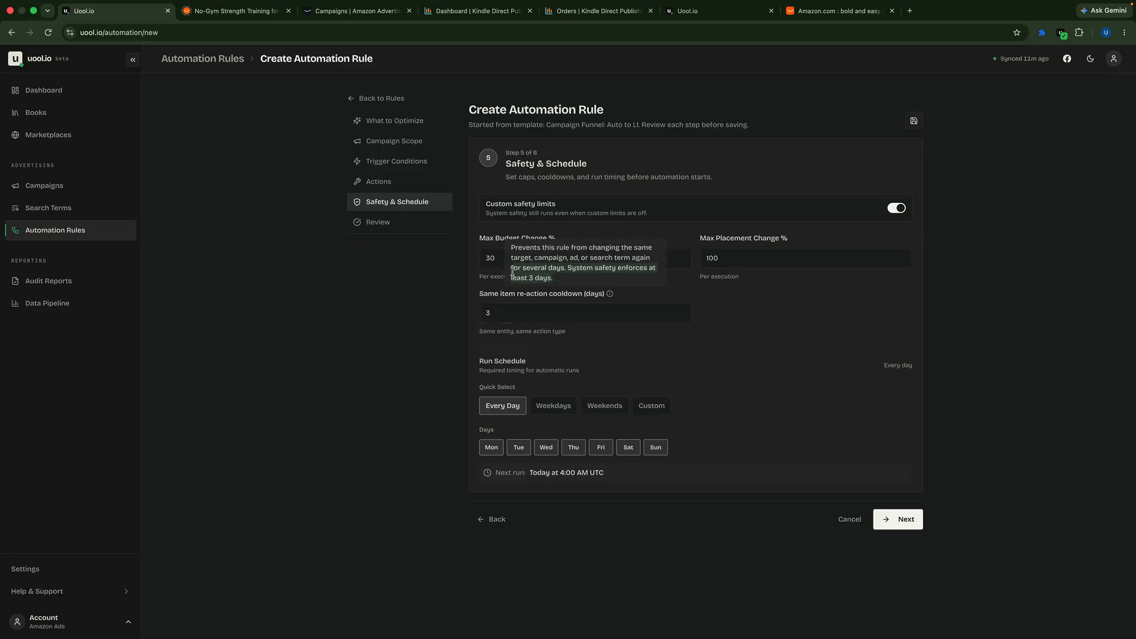
left_click(557, 283)
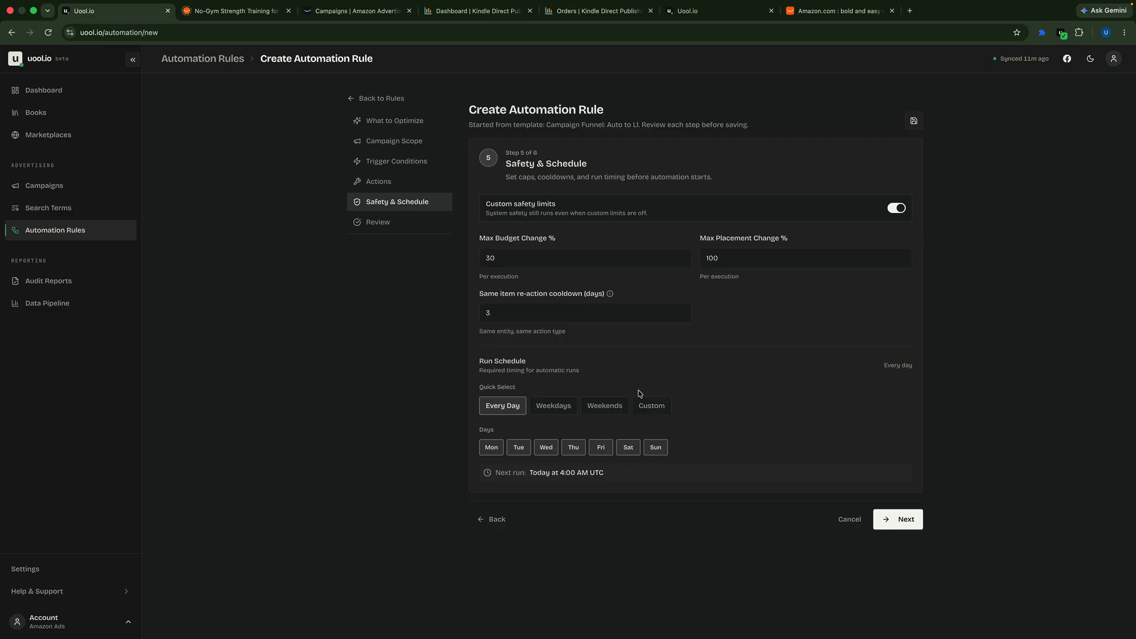
Step: Continue to the rule review and switch the run mode to Live, accepting the live automation risks
left_click(898, 520)
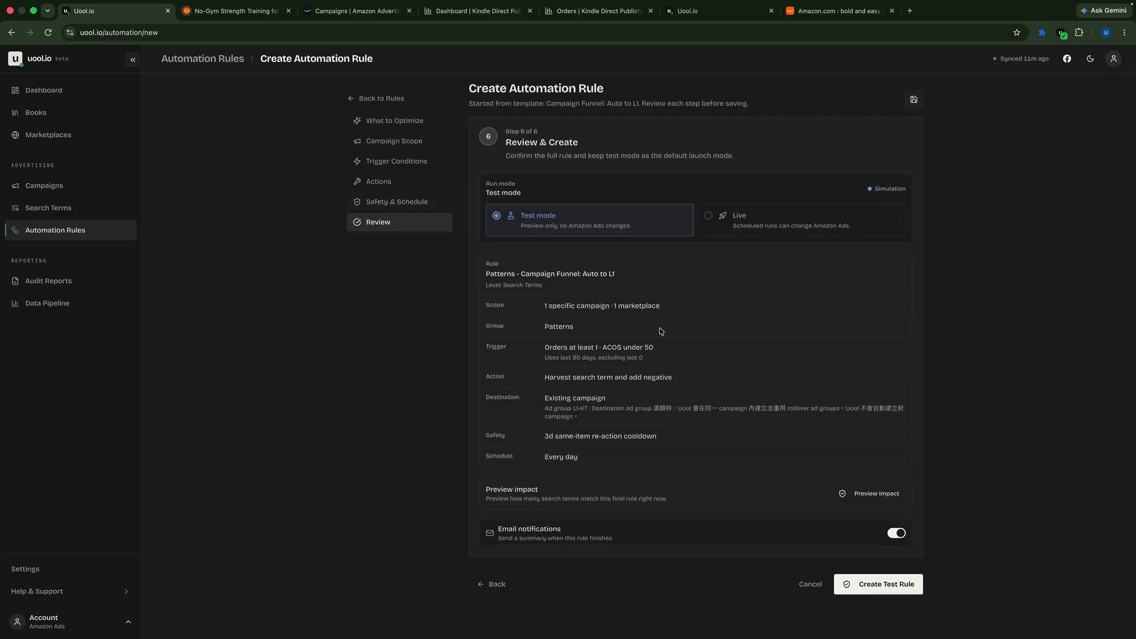
left_click(732, 226)
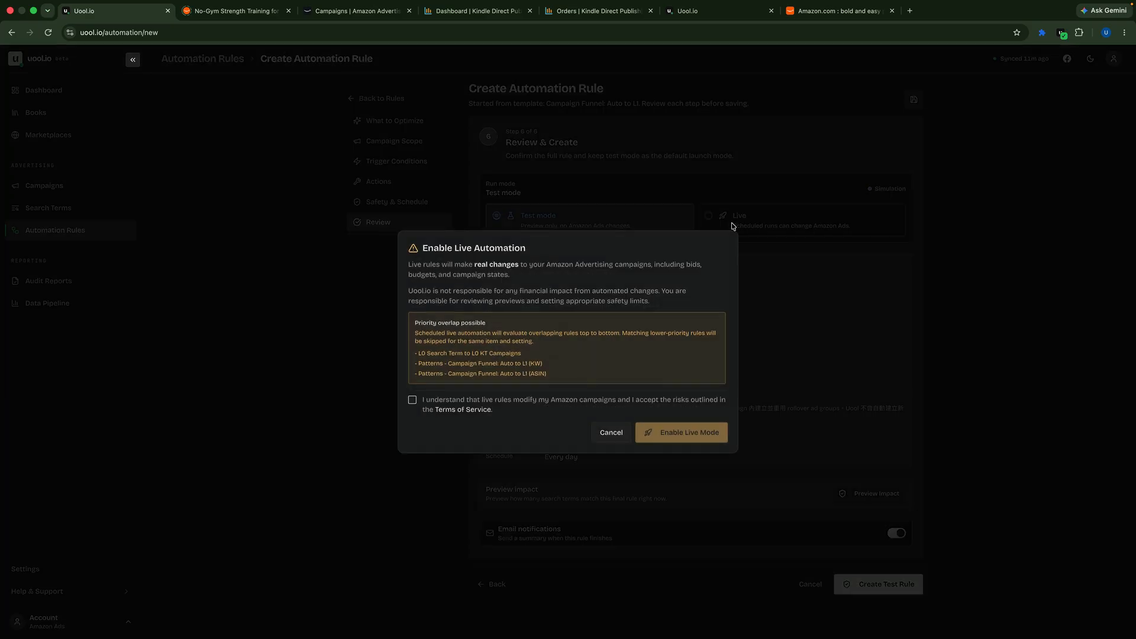
left_click(494, 403)
left_click(657, 434)
mouse_move(1074, 3)
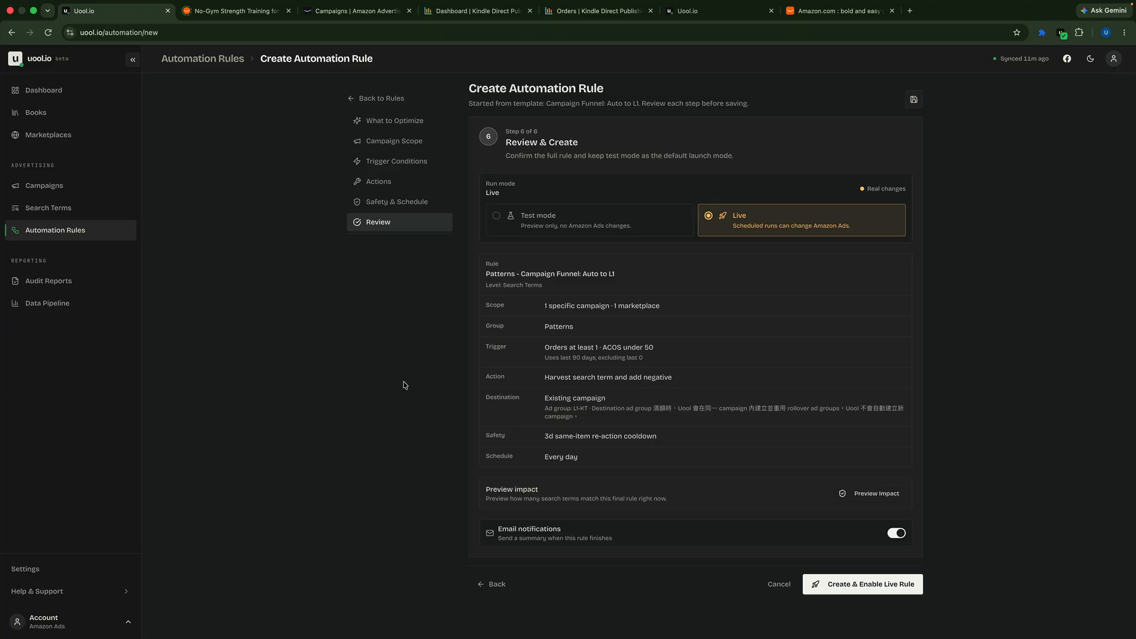
scroll(405, 385, "up", 1)
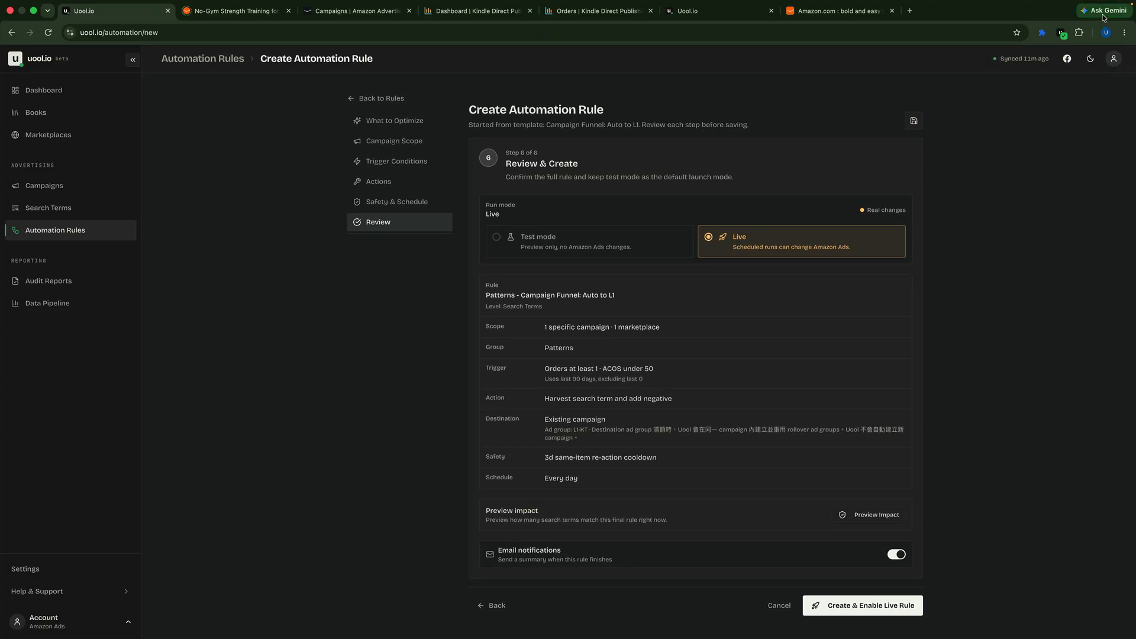
left_click(1125, 32)
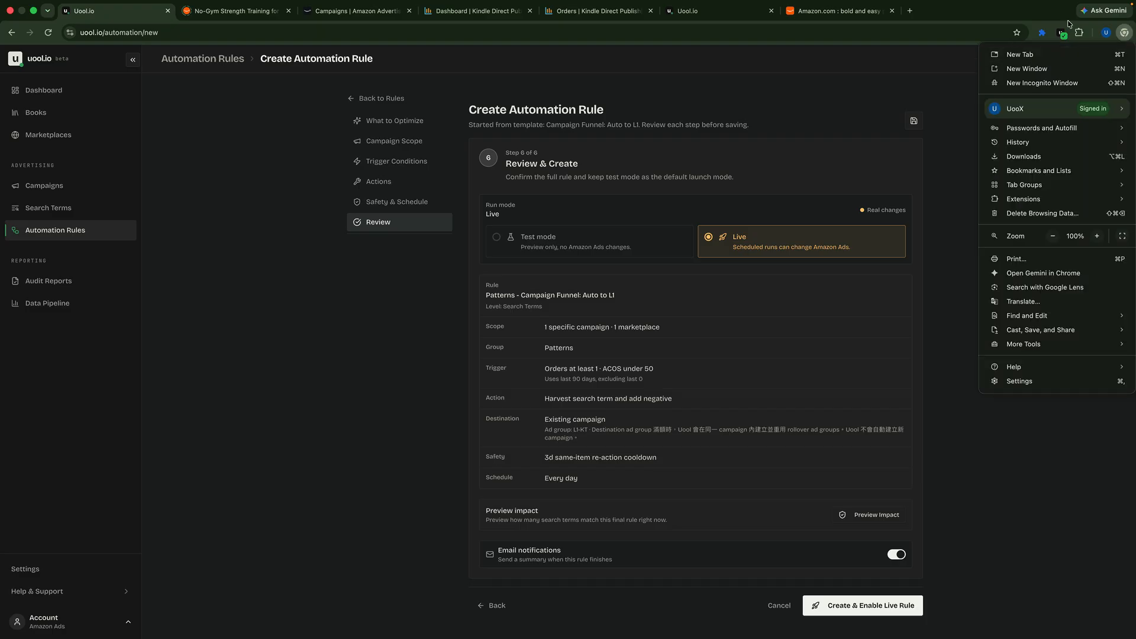
left_click(878, 94)
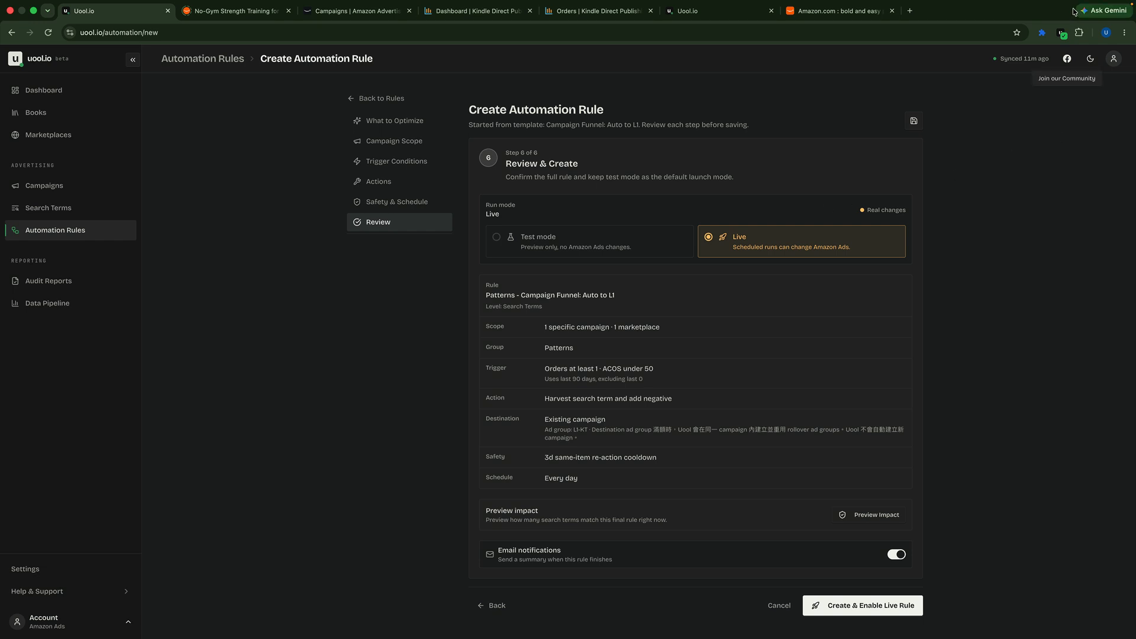
Step: Examine the destination details in the rule summary, including the note about rollover ad groups
left_click_drag(583, 442, 541, 427)
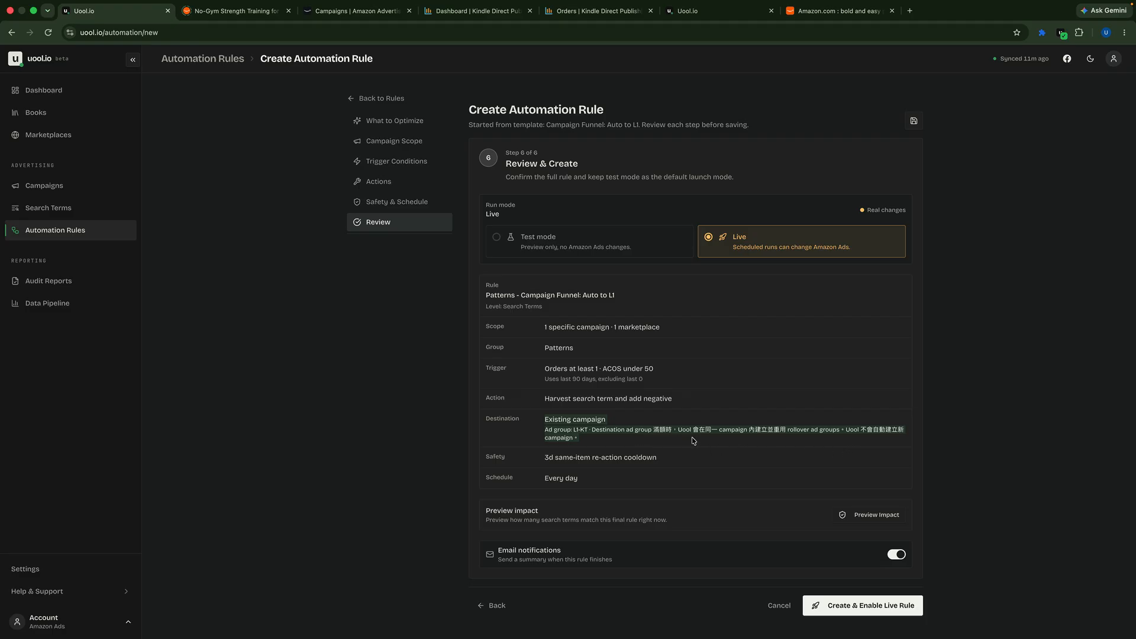
left_click(839, 7)
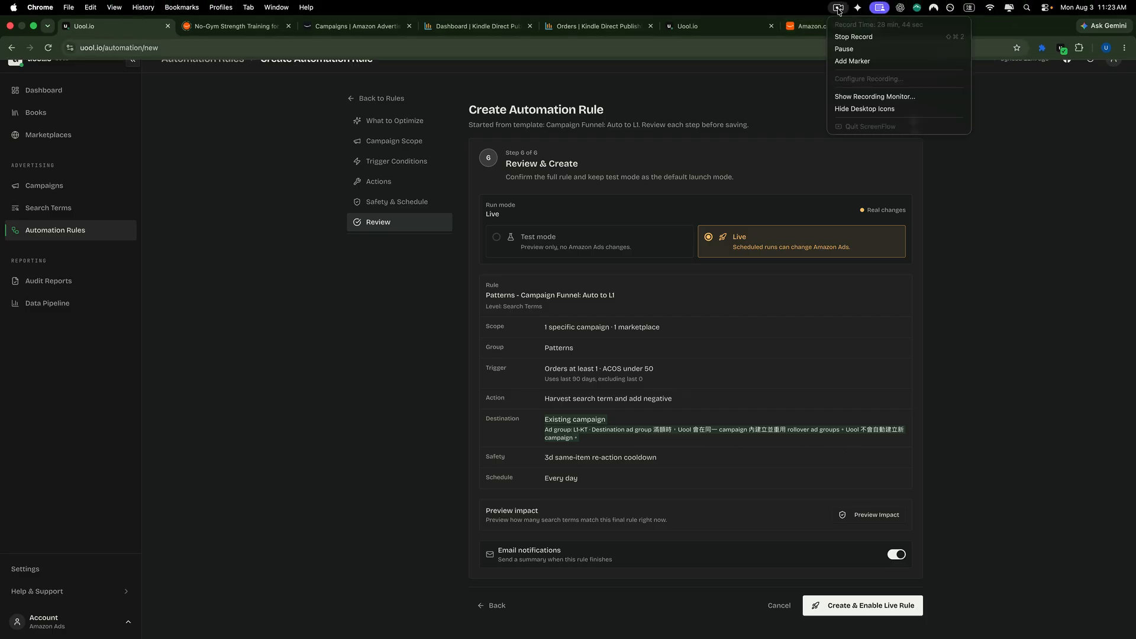
left_click(853, 50)
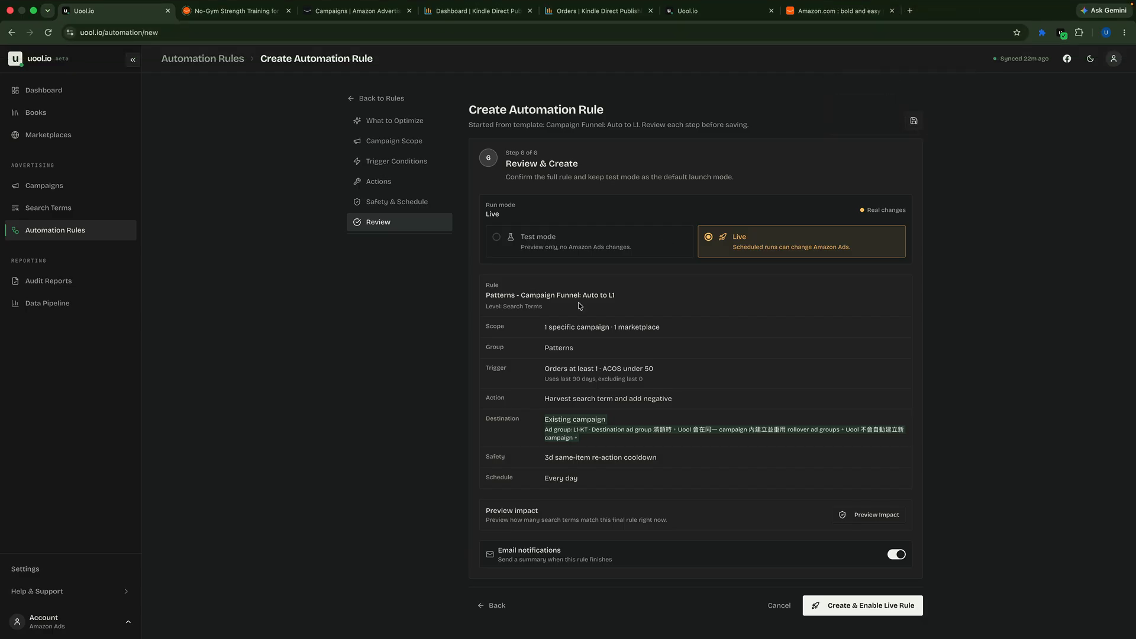
left_click(702, 441)
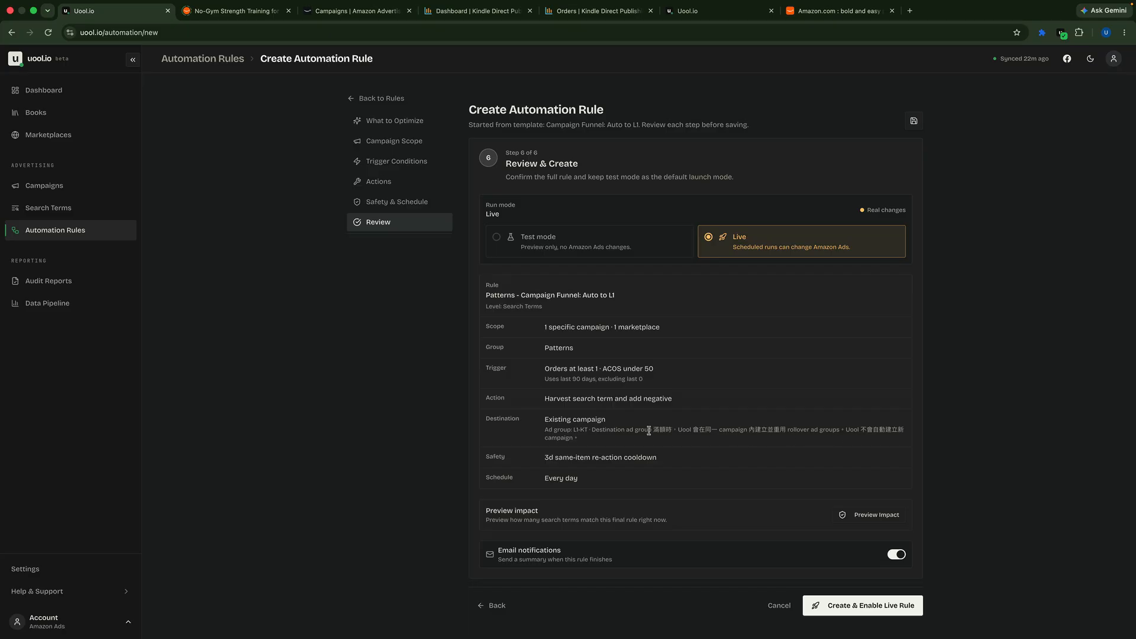
left_click_drag(657, 429, 906, 442)
left_click(673, 441)
left_click_drag(655, 431, 805, 430)
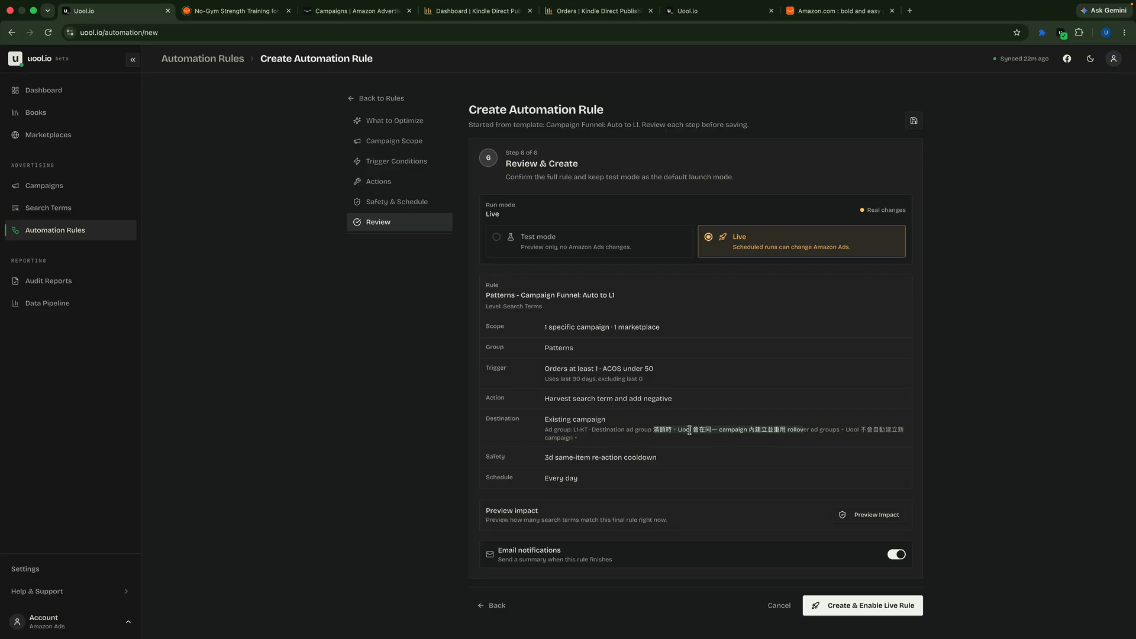
Step: Create and enable the Patterns - Campaign Funnel: Auto to L1 rule as a live rule
scroll(688, 430, "down", 1)
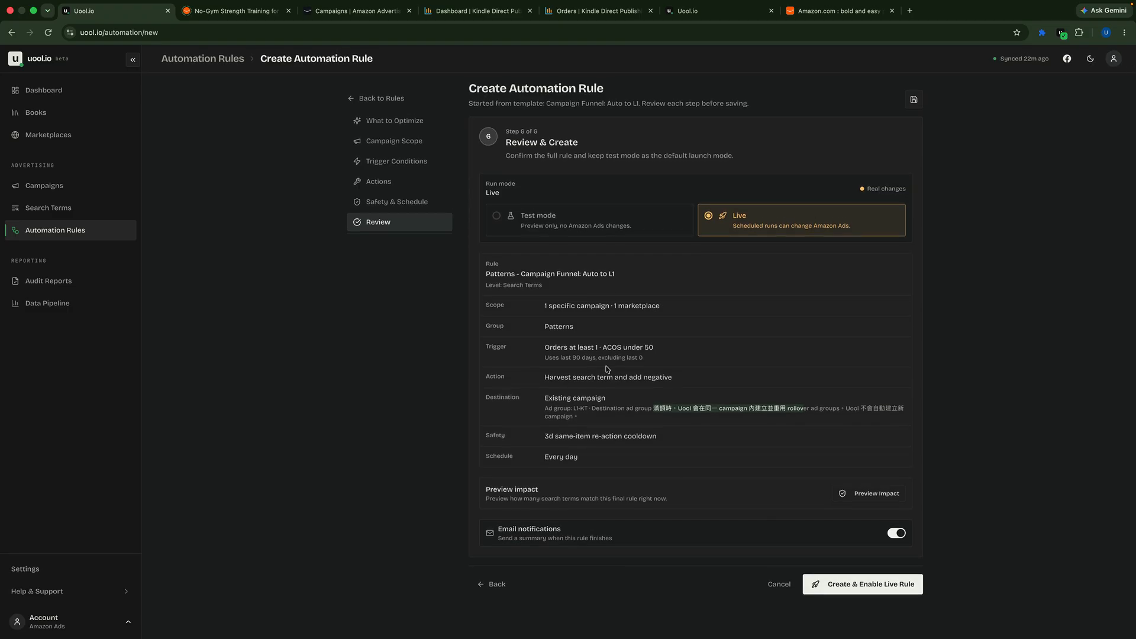
scroll(681, 450, "up", 1)
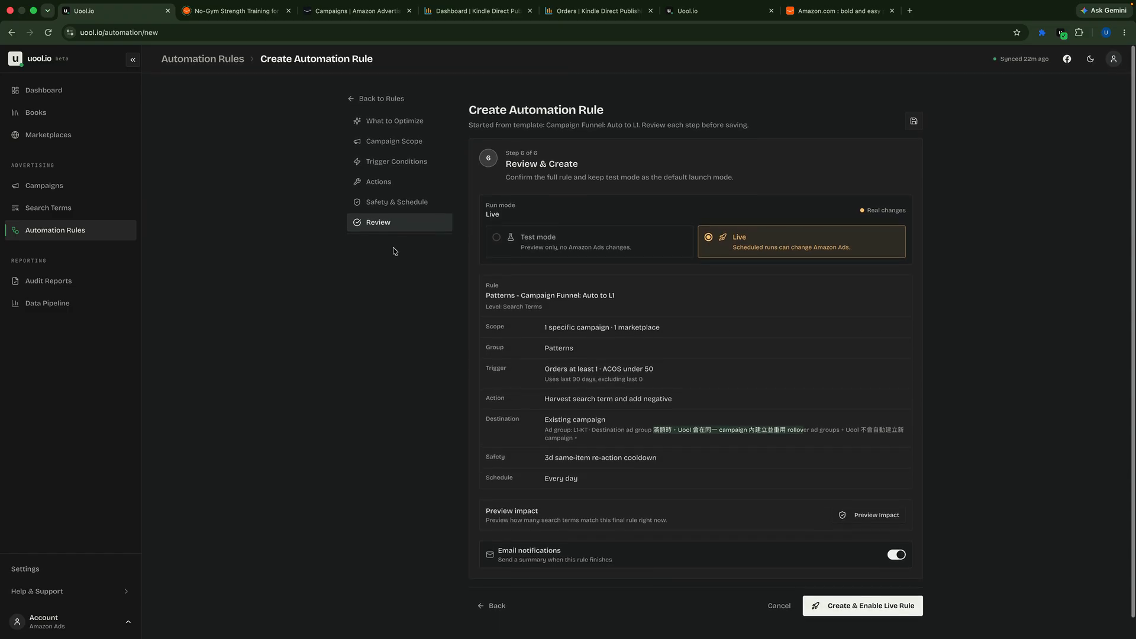
left_click(845, 611)
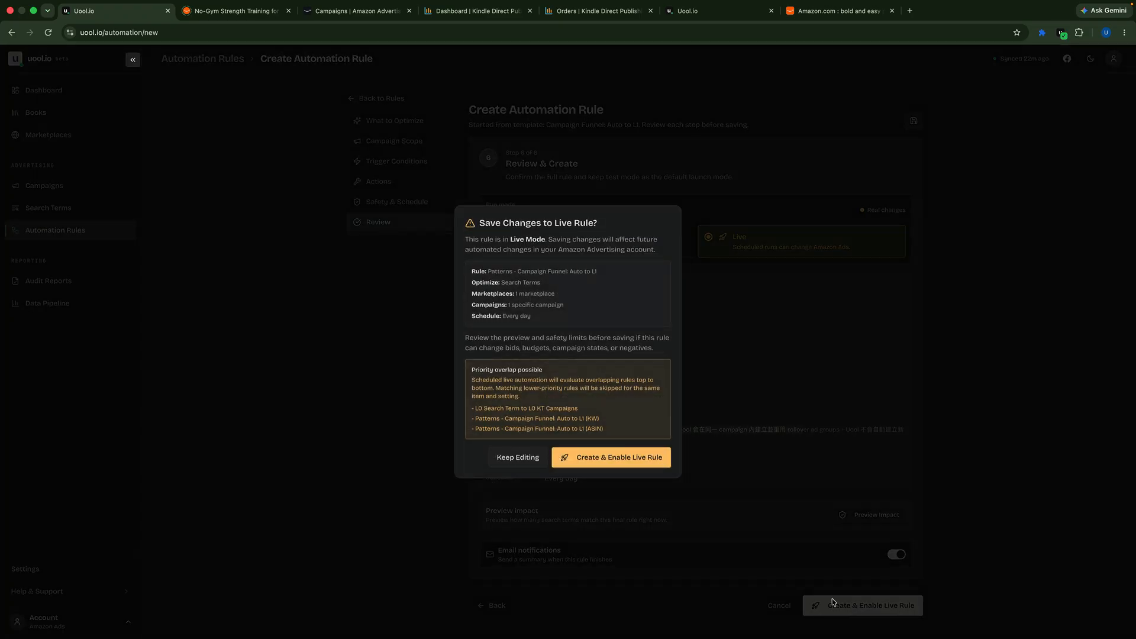
left_click(612, 458)
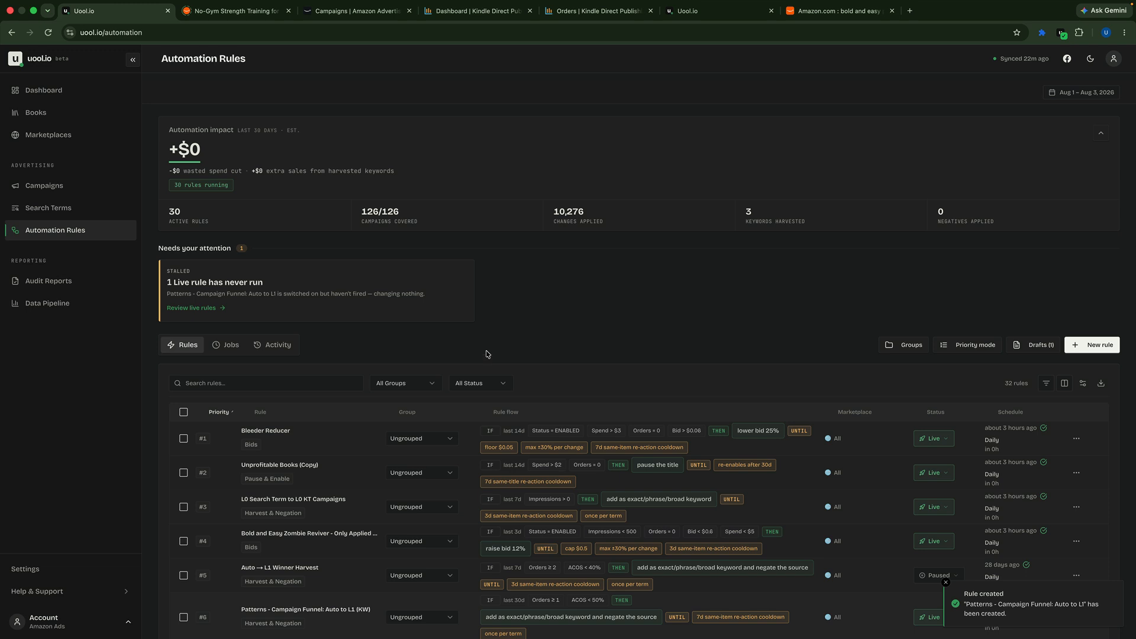
Step: Filter the automation rules by the Patterns group and check the new Auto to L1 rule's entry
scroll(488, 354, "down", 1)
left_click(432, 350)
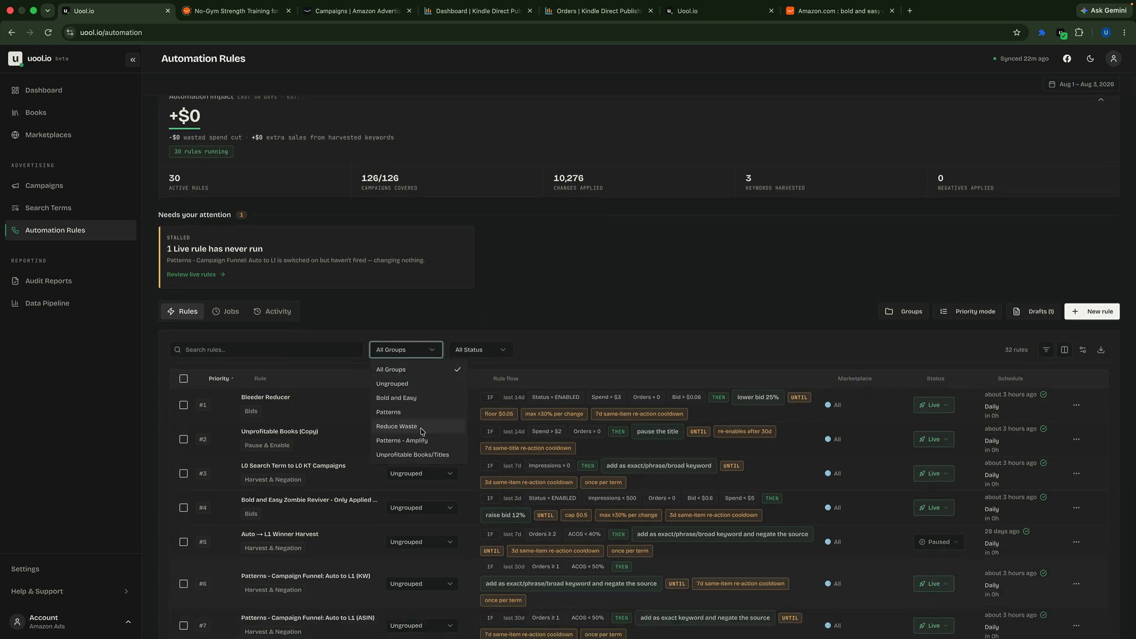
left_click(401, 417)
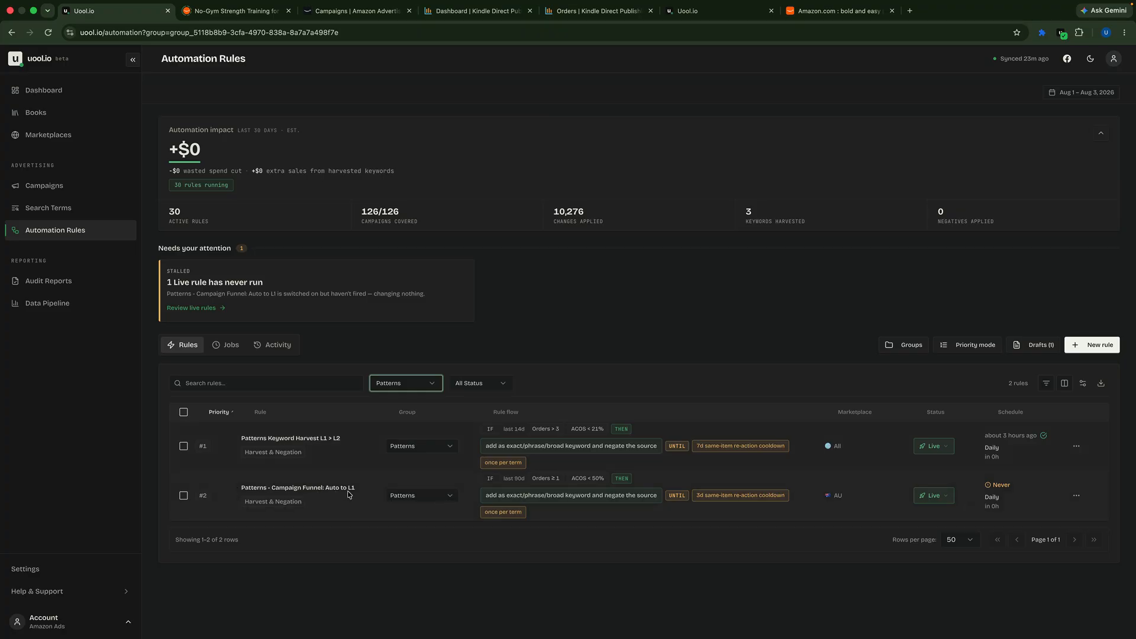
mouse_move(348, 494)
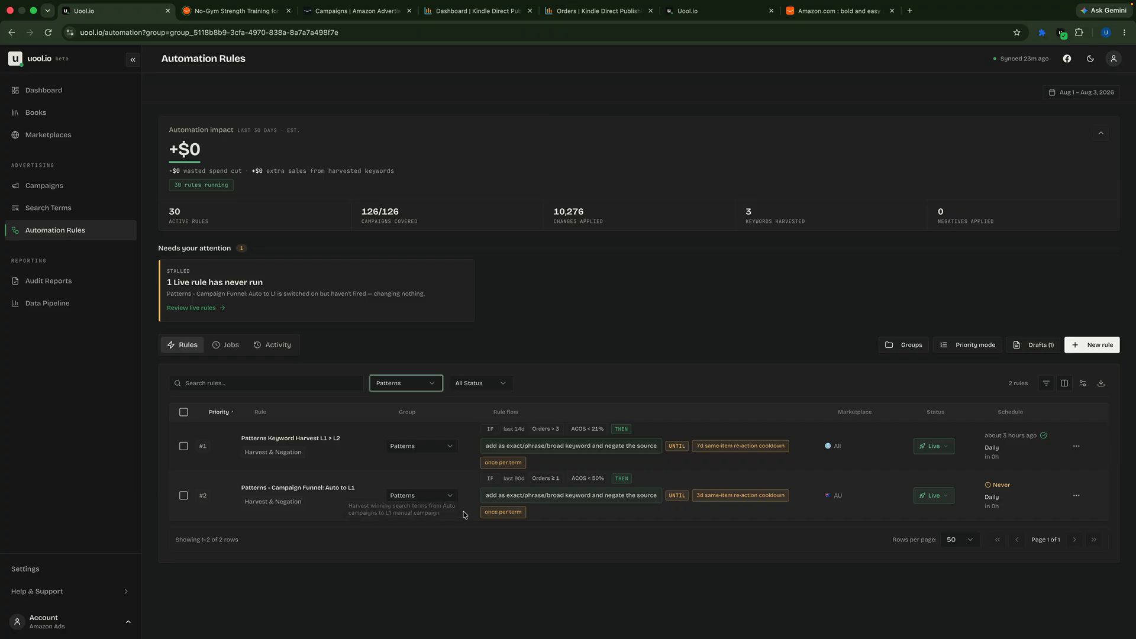
mouse_move(1049, 4)
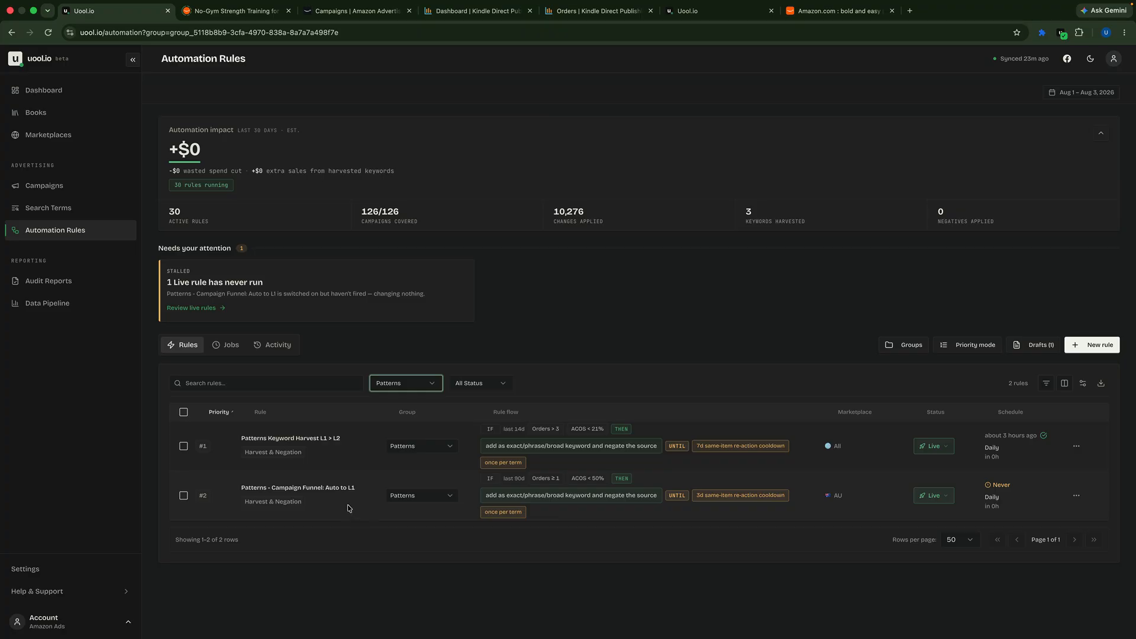
Step: Open the Australian campaign SP-MT-DO-All-Patterns-2026-07-04, leave its name as is, and display its advanced settings
left_click(682, 16)
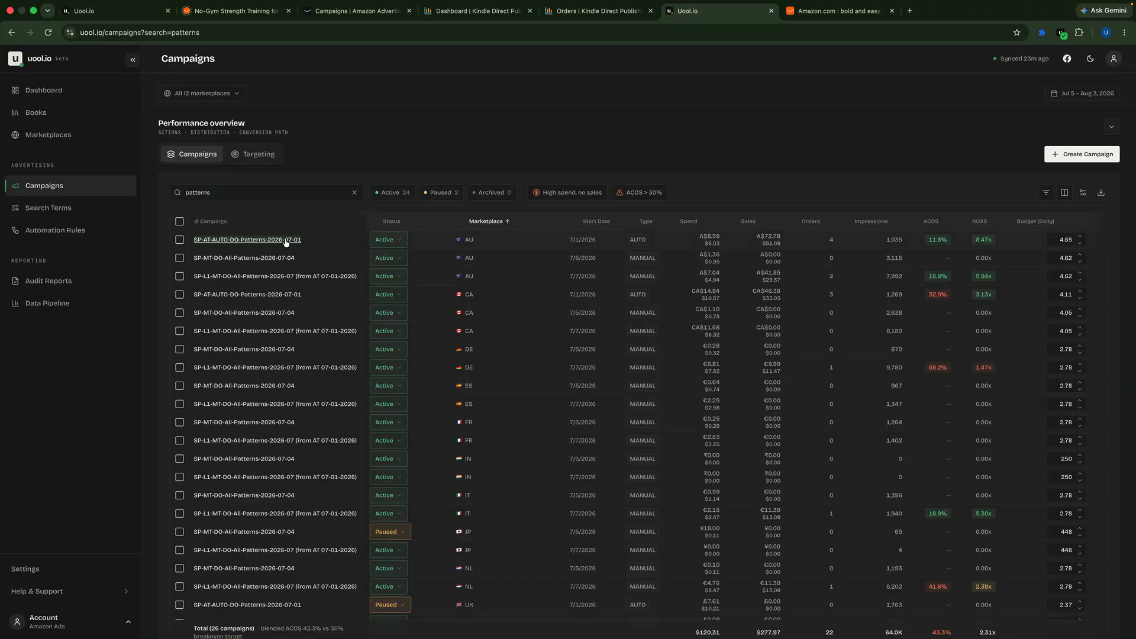
left_click(276, 259)
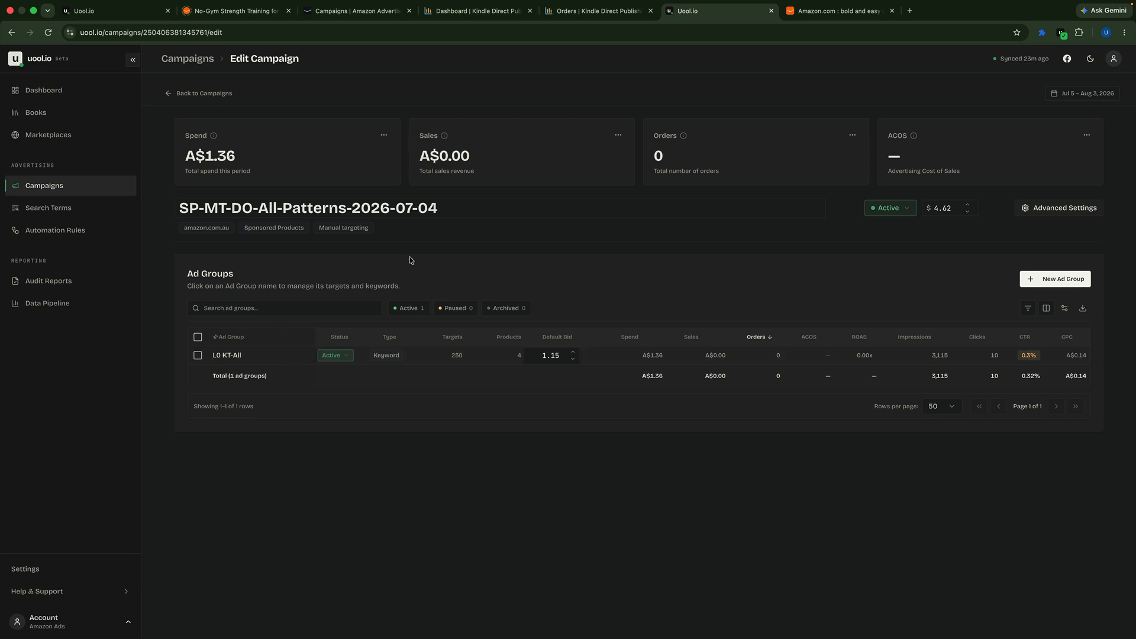
left_click(458, 209)
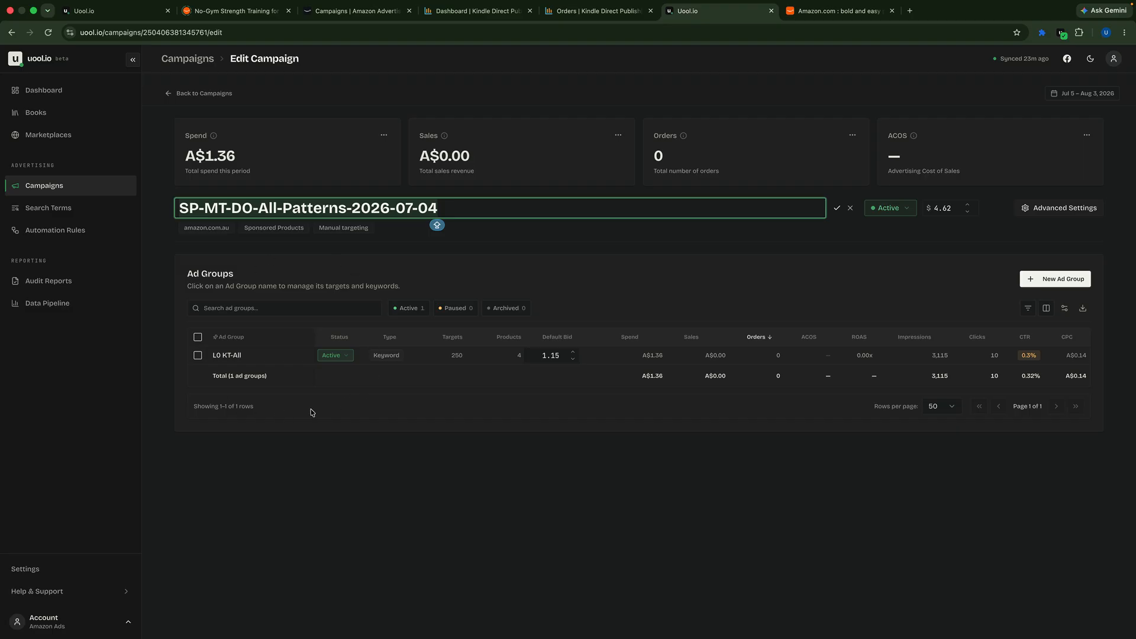
left_click(380, 411)
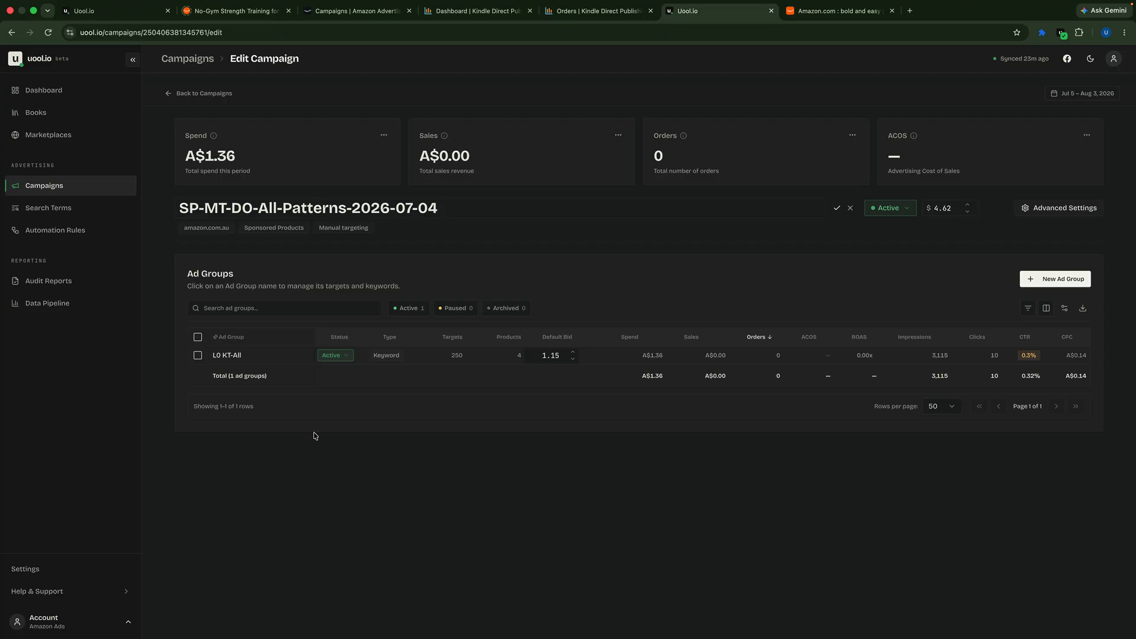
left_click(1037, 211)
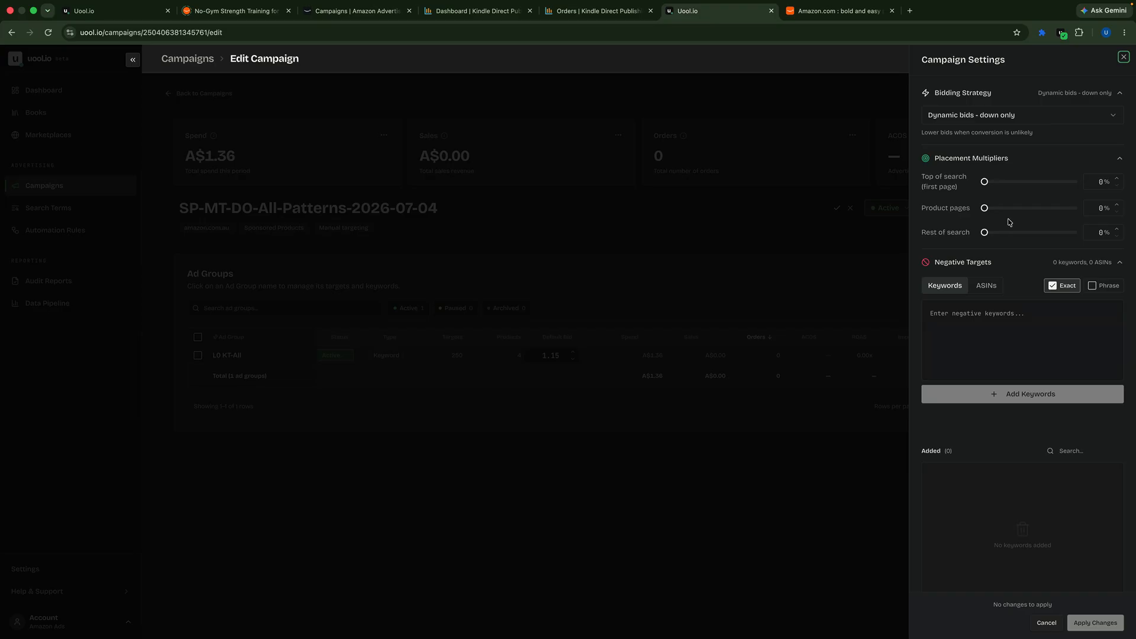
Step: Examine the Australian campaign's bidding strategy, placement multipliers and negative targets alongside its ad group, leaving the settings unchanged
scroll(1000, 303, "down", 2)
scroll(1001, 303, "up", 2)
left_click(571, 482)
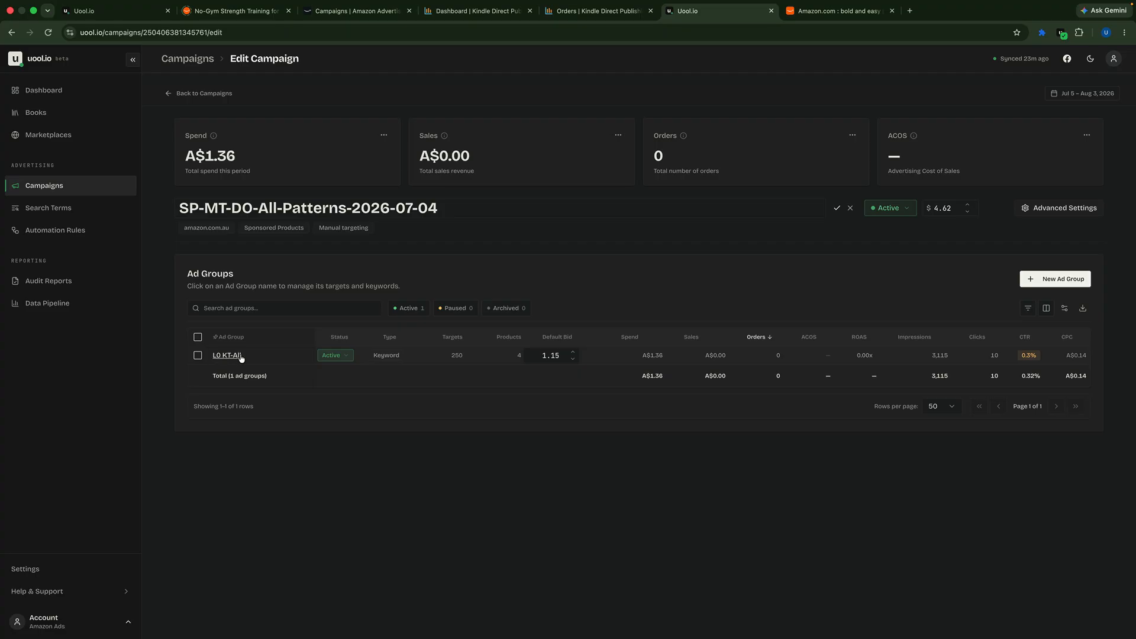
left_click(1078, 209)
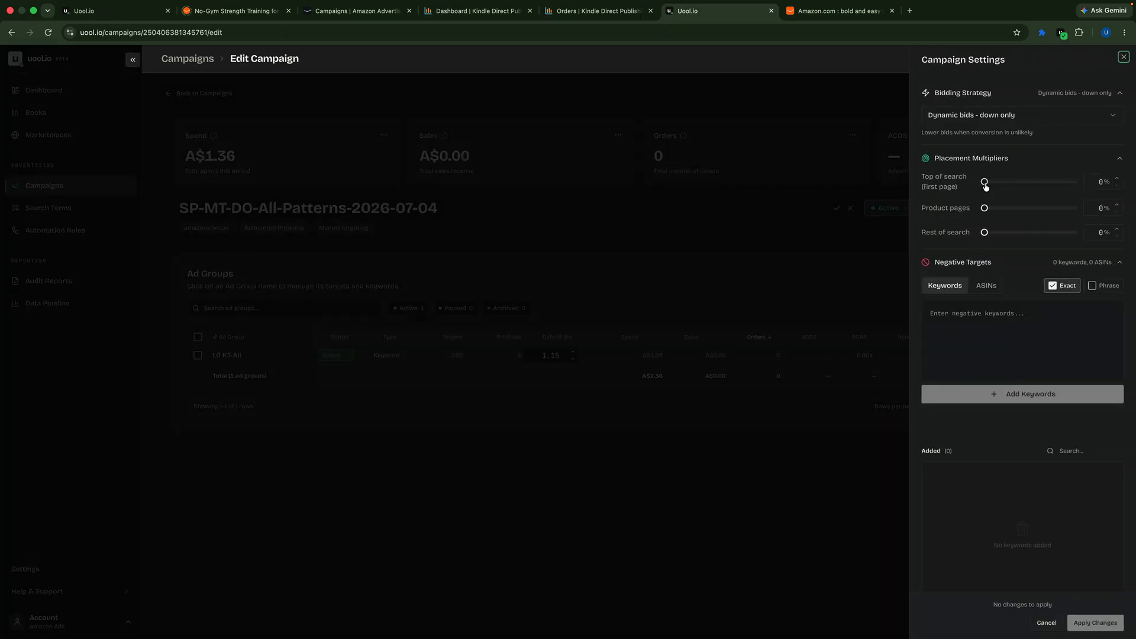
mouse_move(985, 182)
left_mouse_down()
mouse_move(1064, 181)
mouse_move(984, 183)
left_mouse_up()
left_click(671, 473)
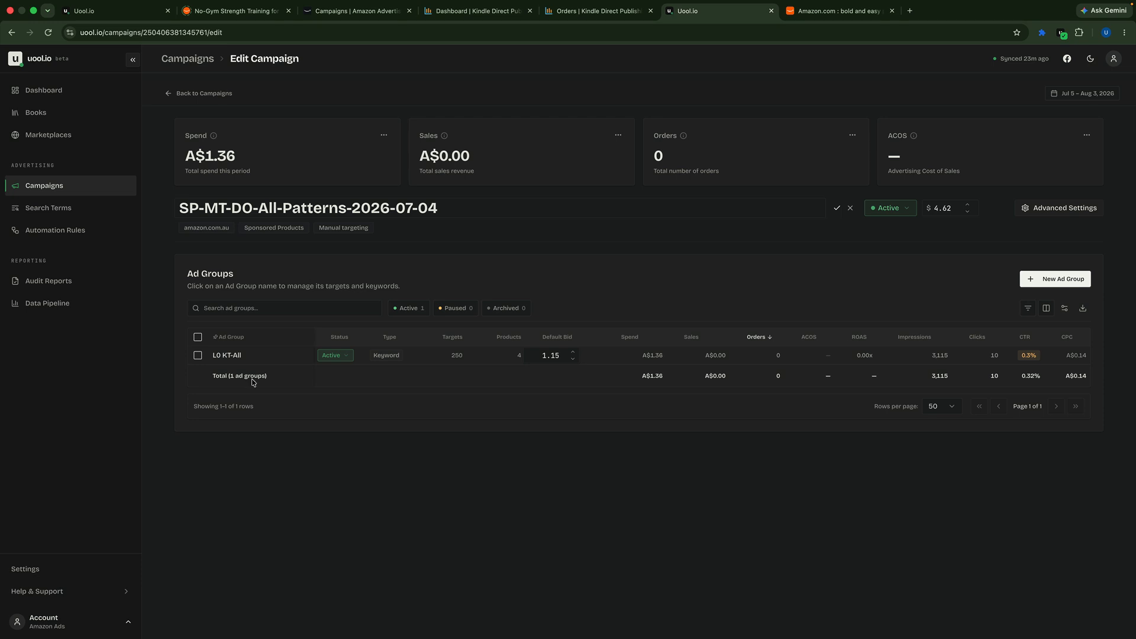
left_click(1065, 210)
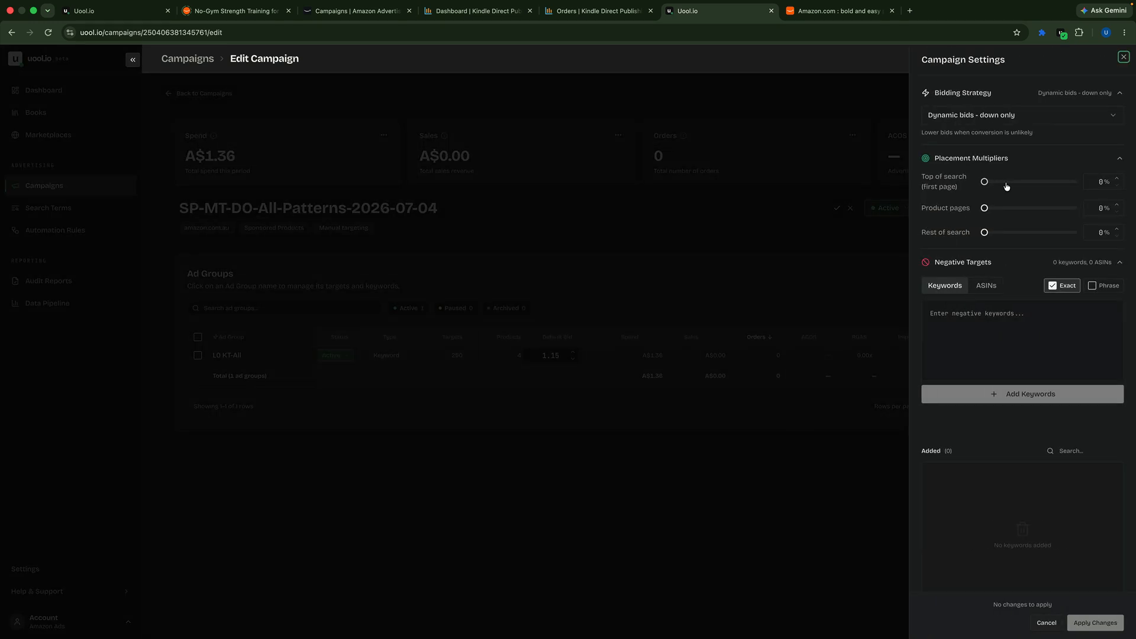
left_click(680, 518)
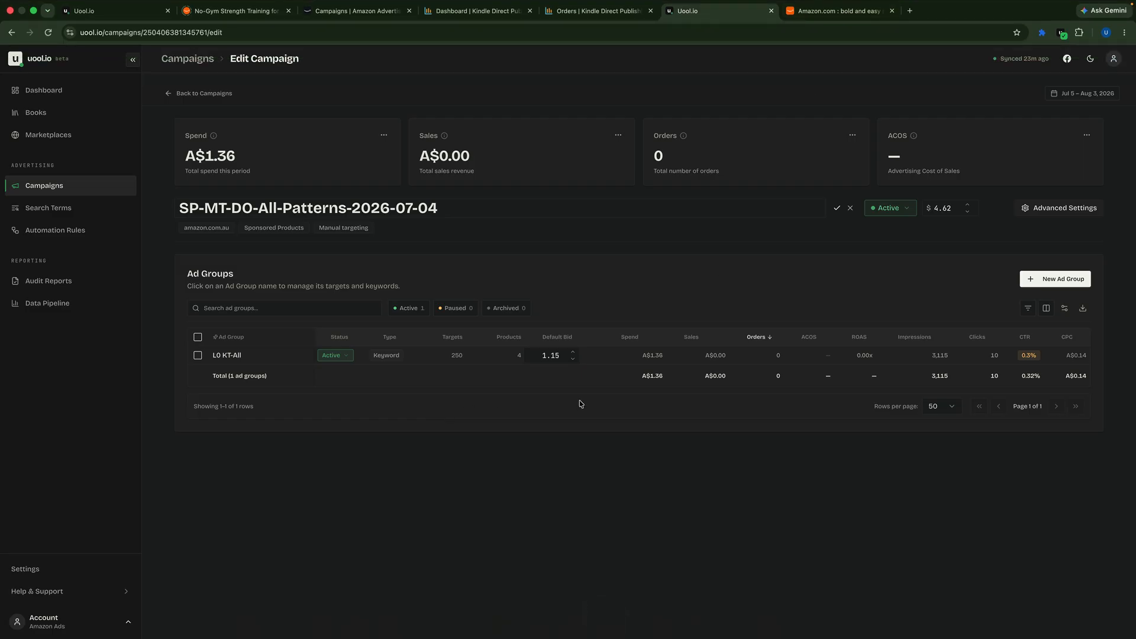
Step: Display the Search Terms page with its money-making and money-wasting terms
key("ctrl+Left")
key("ctrl+Right")
left_click(59, 212)
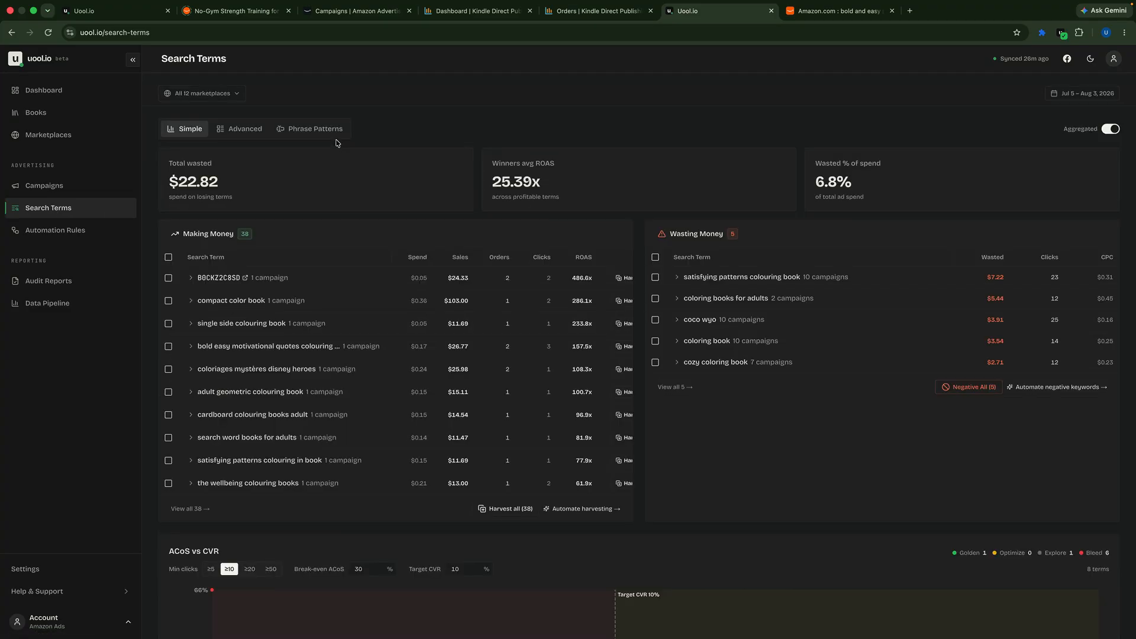
Step: Switch to Amazon Ads and open the Sponsored ads reports page
left_click(354, 11)
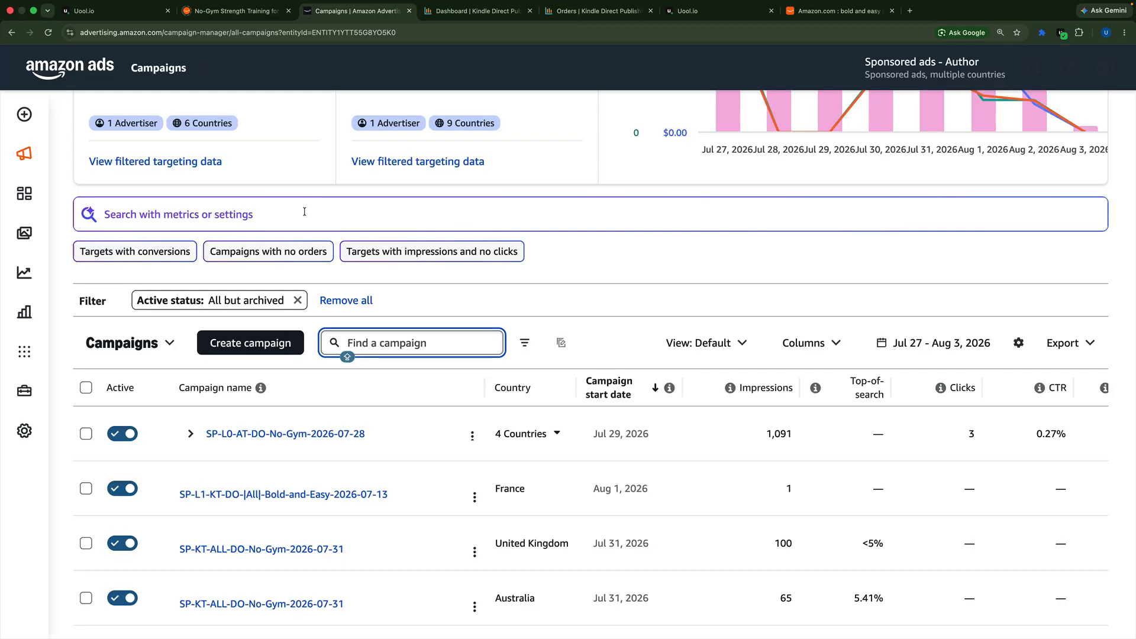
mouse_move(26, 431)
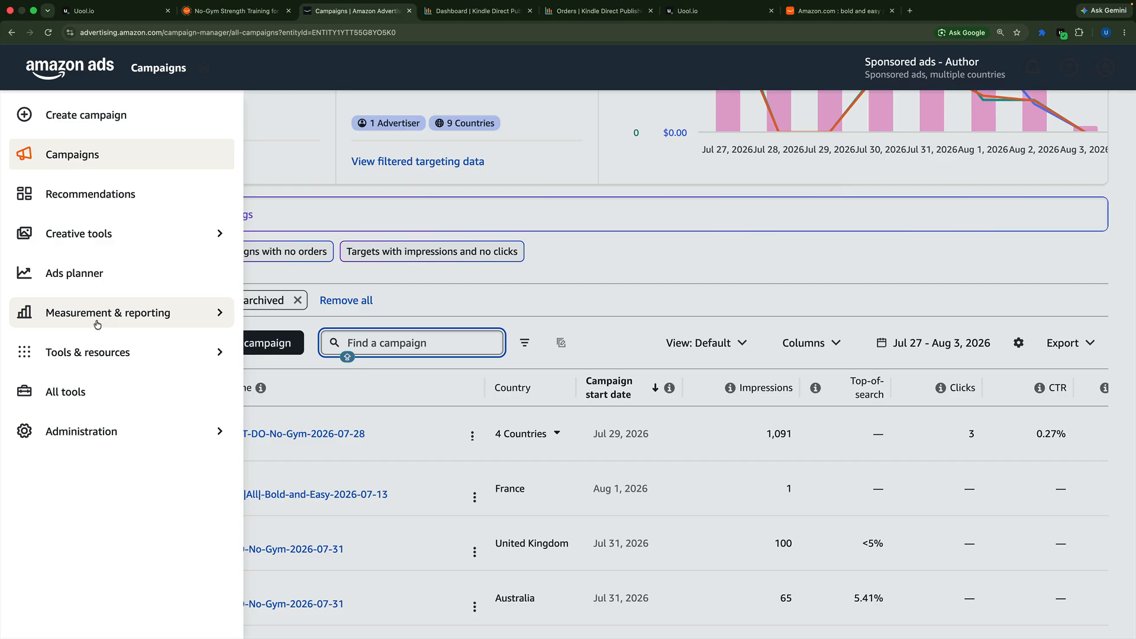
left_click(150, 318)
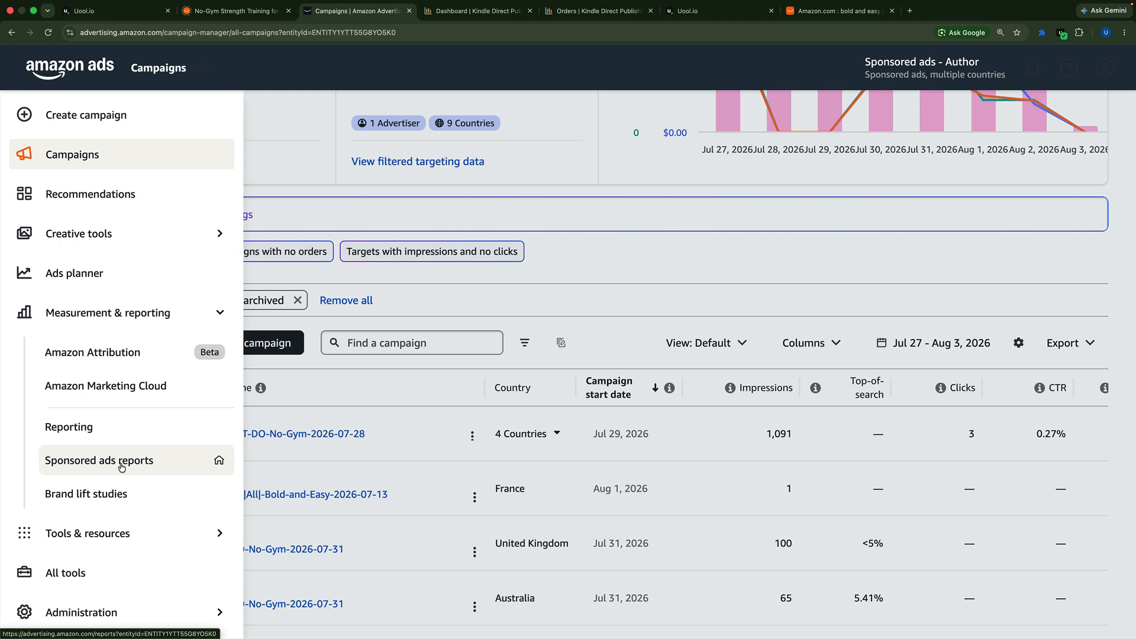
left_click(122, 468)
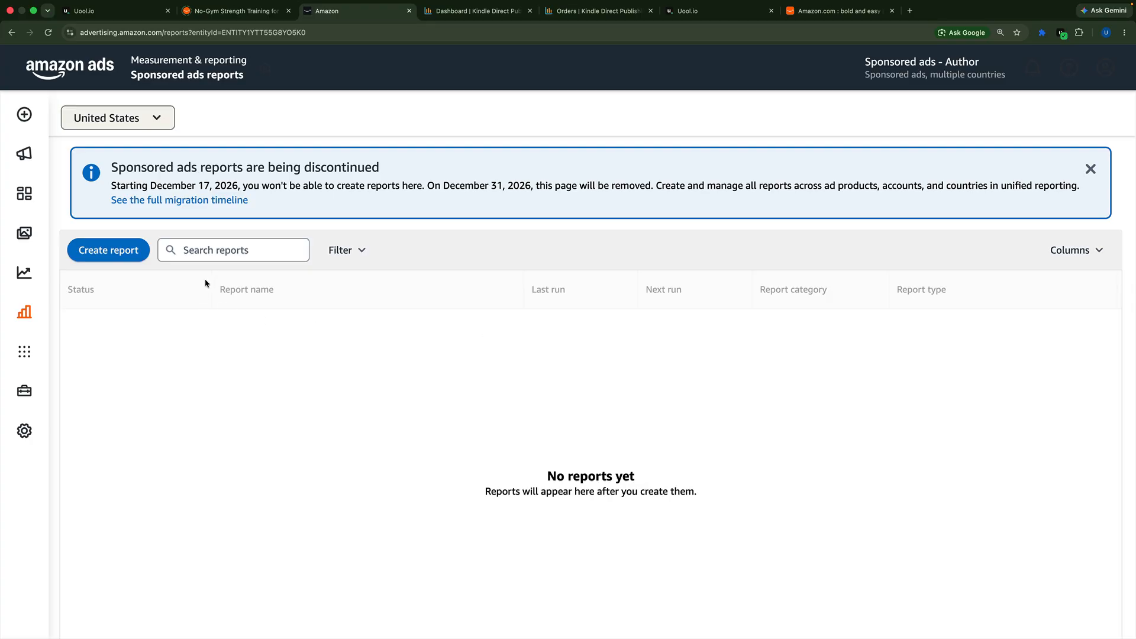
scroll(205, 284, "down", 3)
scroll(206, 283, "up", 3)
Step: Start a new Sponsored Products search term report and include all available countries
left_click(128, 256)
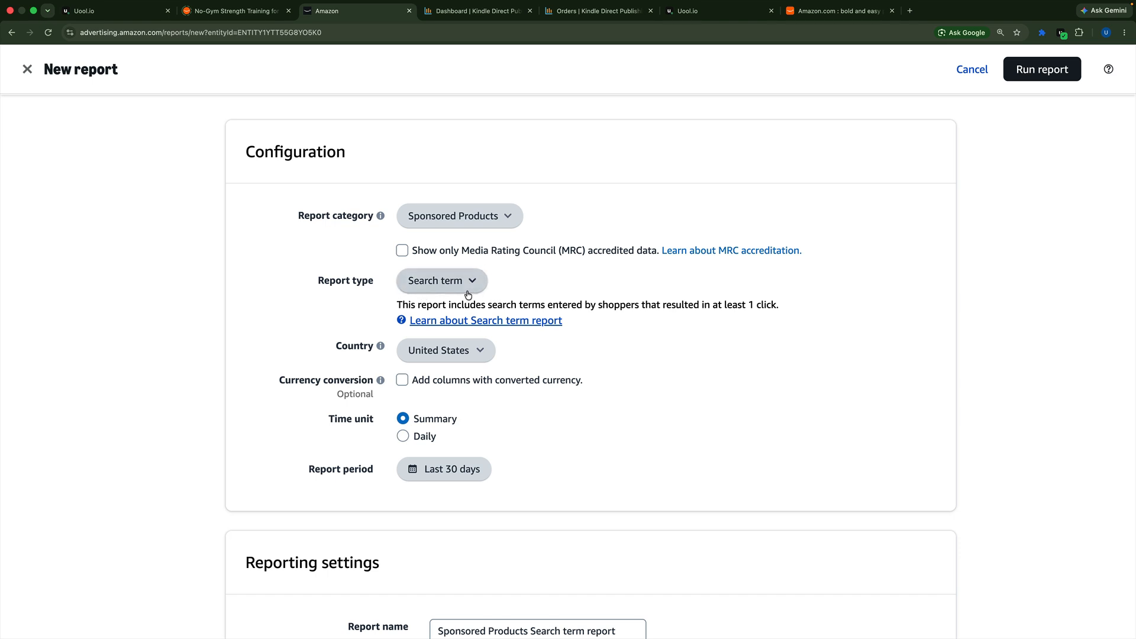
left_click(474, 355)
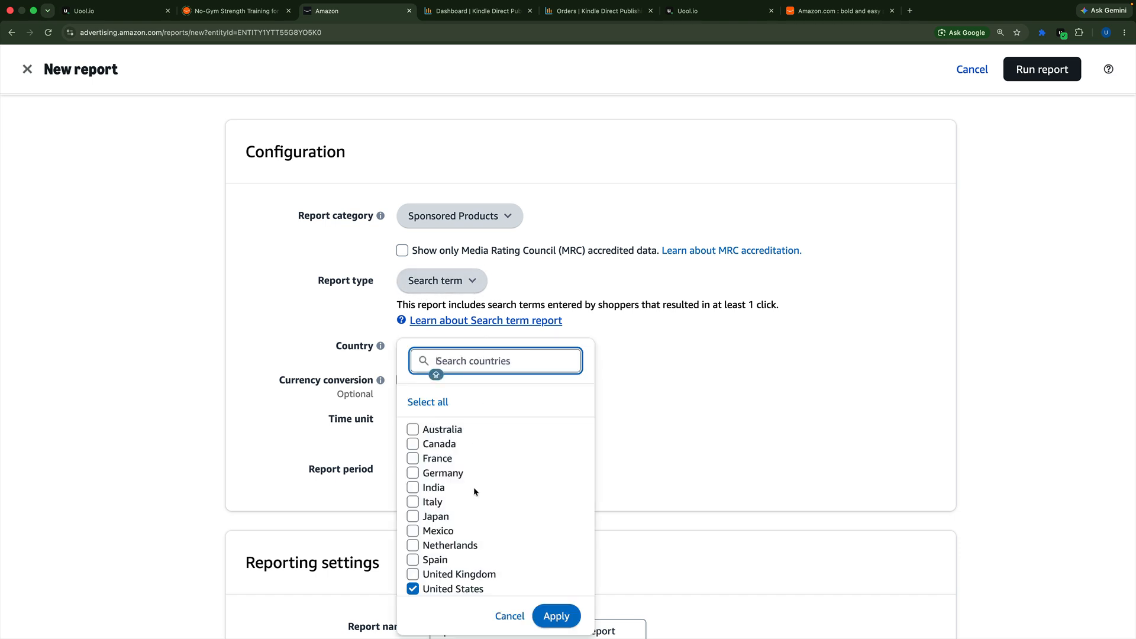
left_click(435, 405)
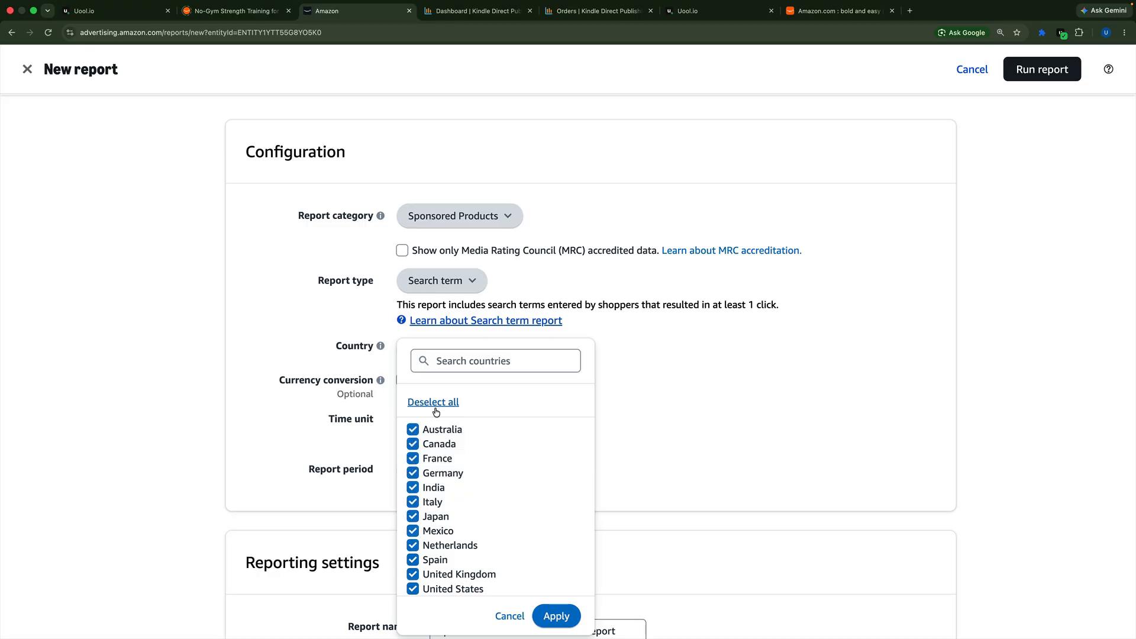
left_click(569, 613)
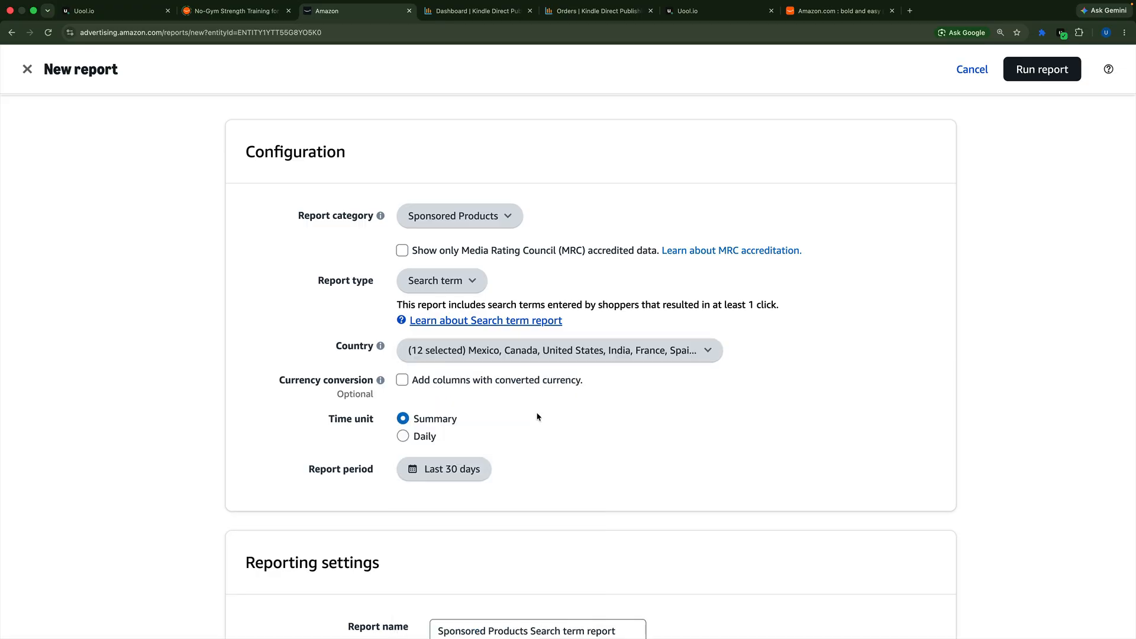
Step: Set the report's time unit to Daily and open the report period selection
scroll(537, 417, "down", 3)
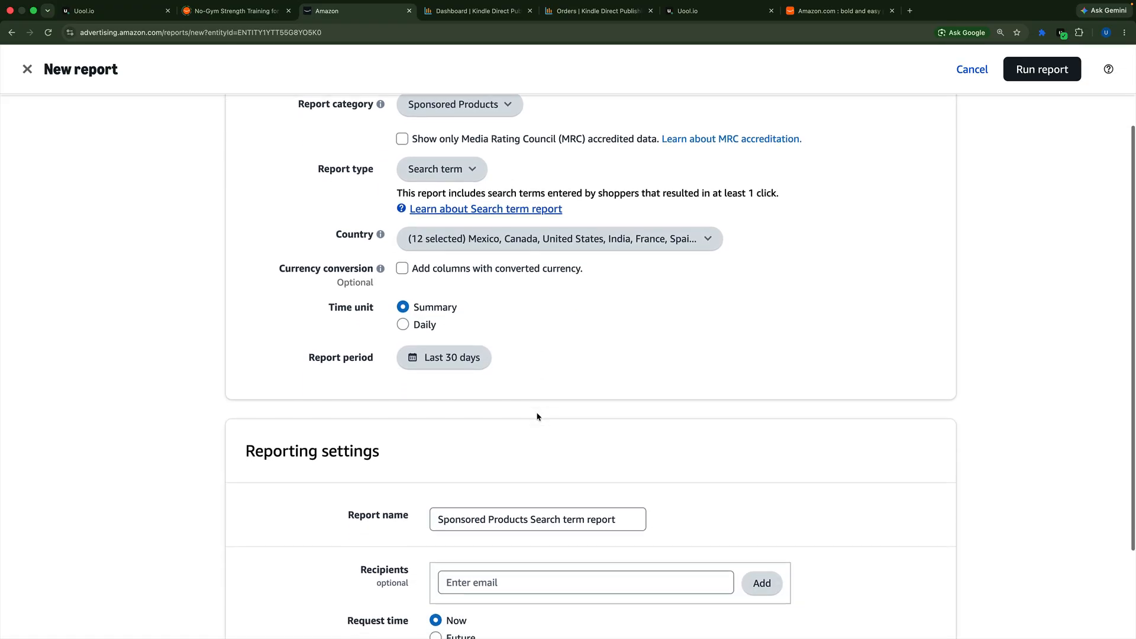
left_click(403, 326)
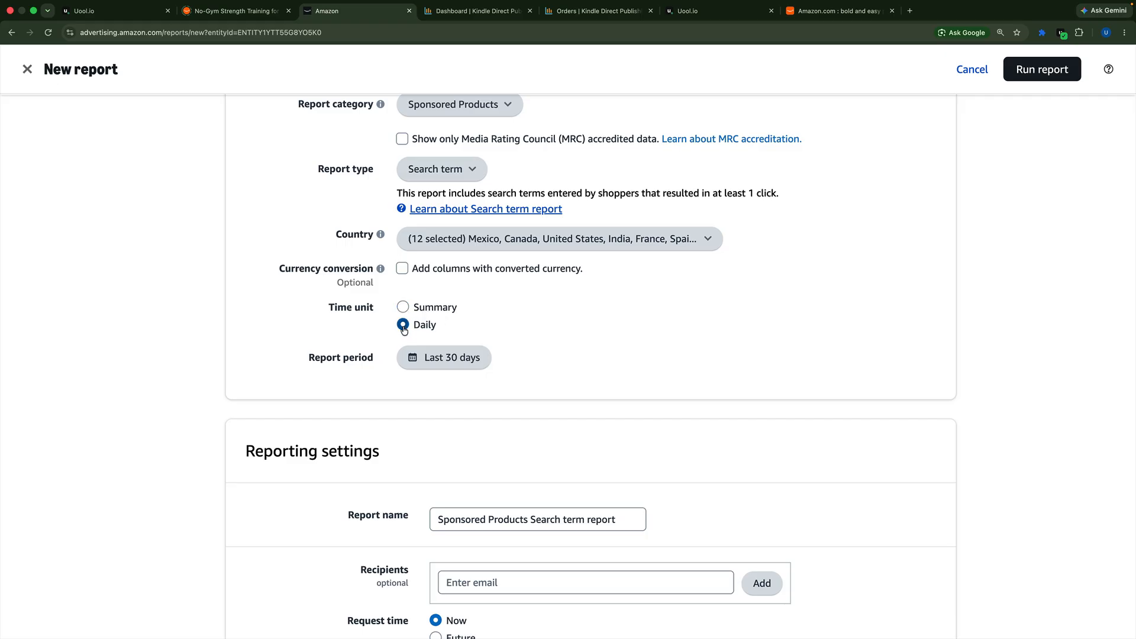
left_click(449, 307)
left_click(449, 325)
left_click(448, 358)
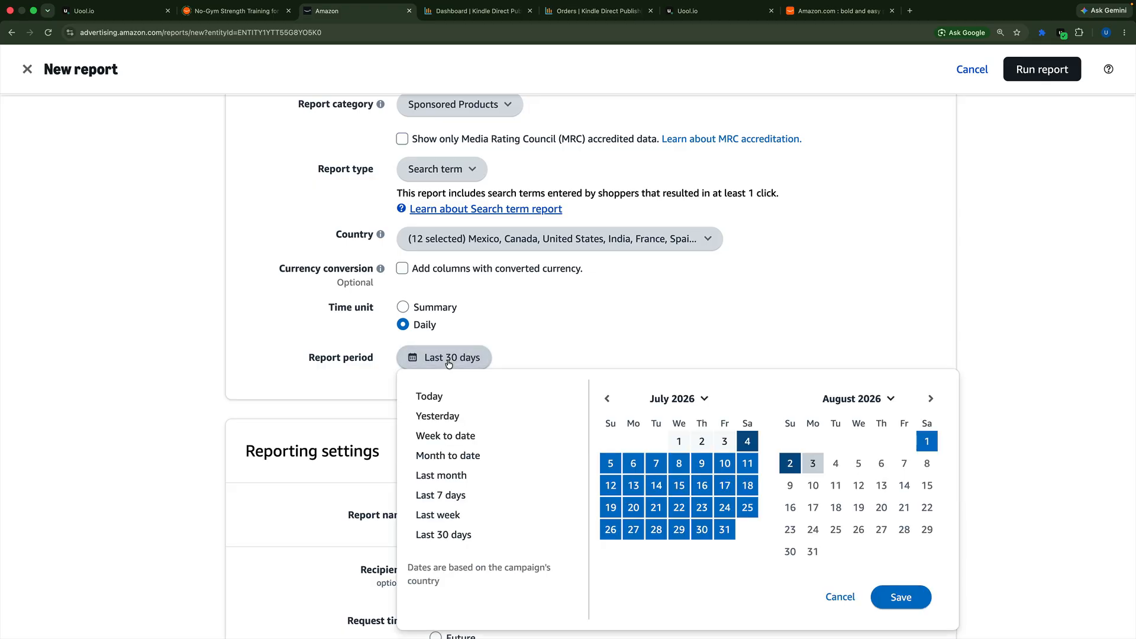
left_click(607, 398)
left_click(607, 398)
left_click(606, 399)
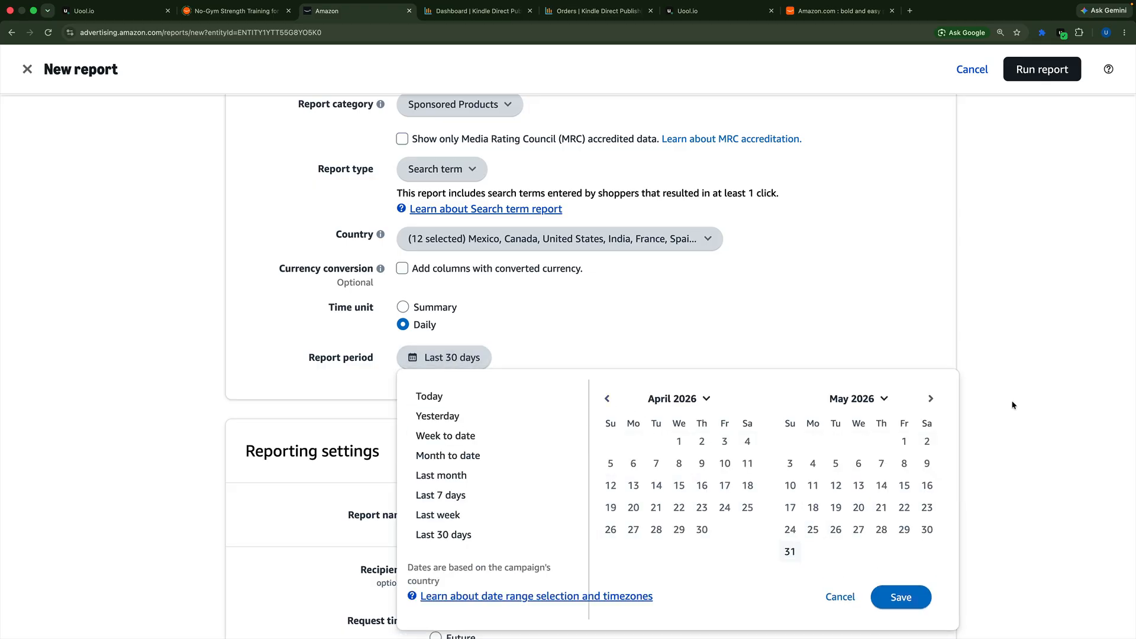
left_click(931, 399)
left_click(611, 554)
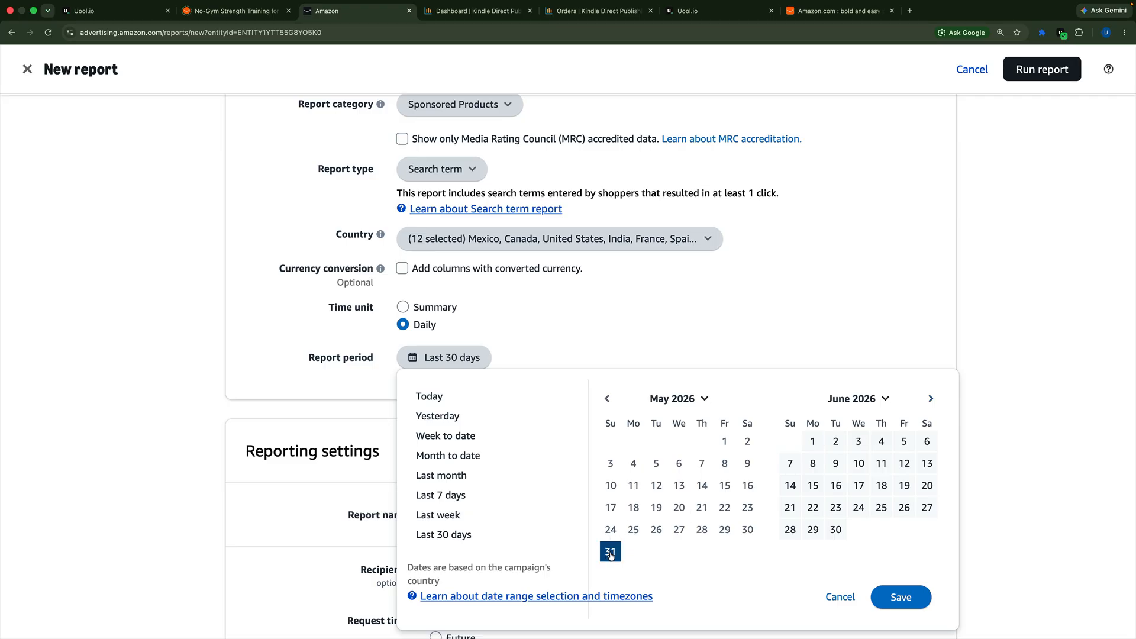
left_click(932, 400)
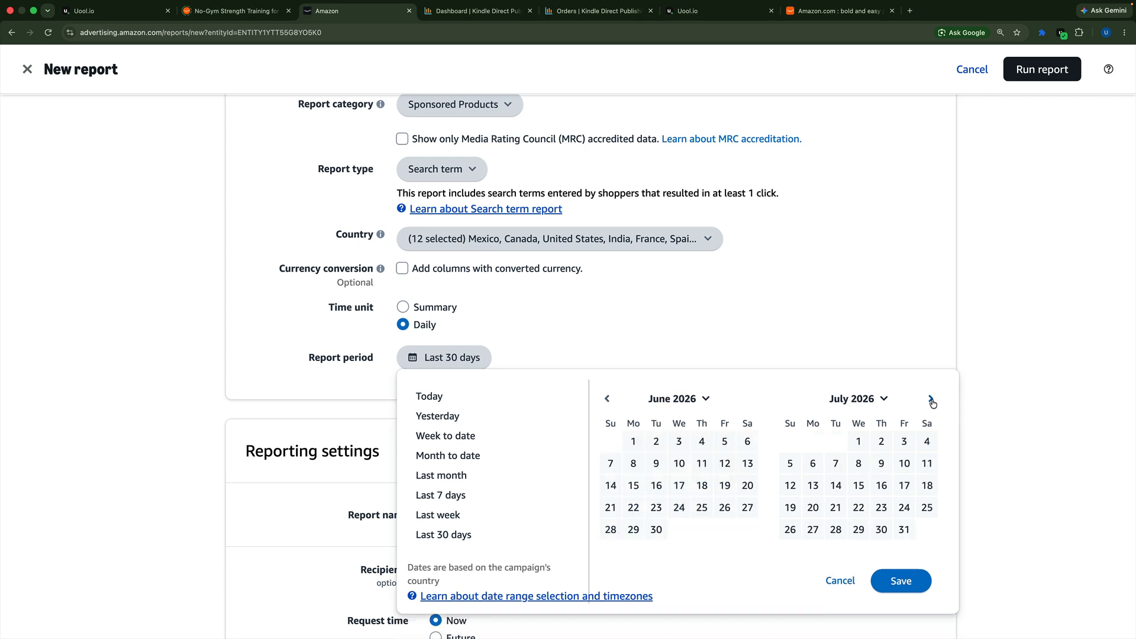
left_click(932, 400)
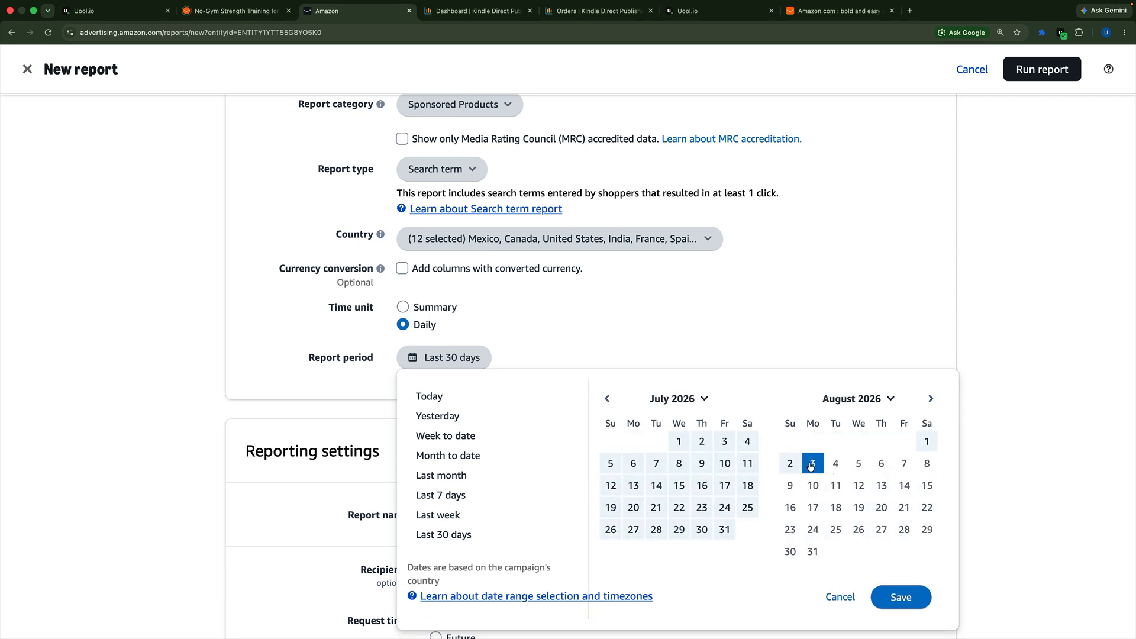
left_click(607, 399)
left_click(608, 400)
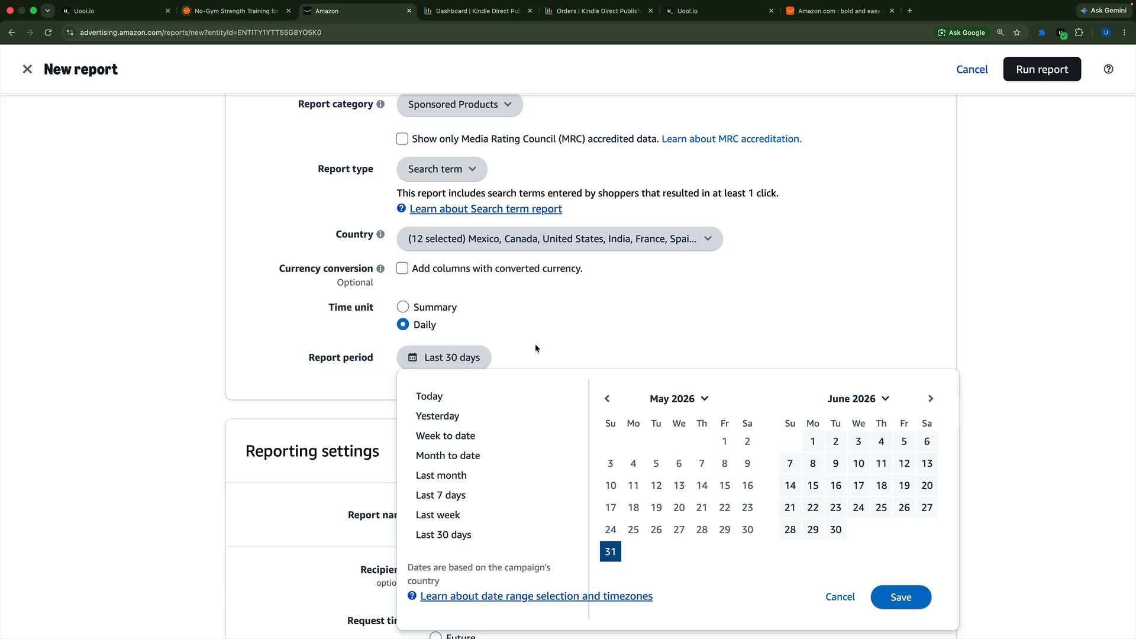
Step: Set the report period to Last month and make the request recurring with a Monthly frequency
left_click(452, 476)
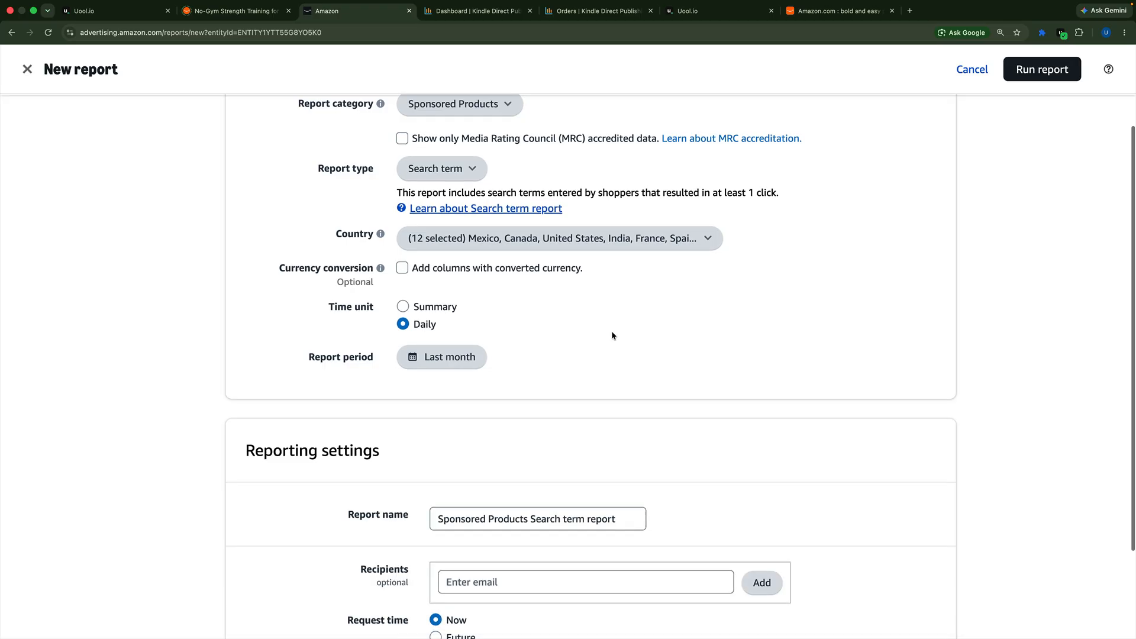
scroll(613, 335, "down", 3)
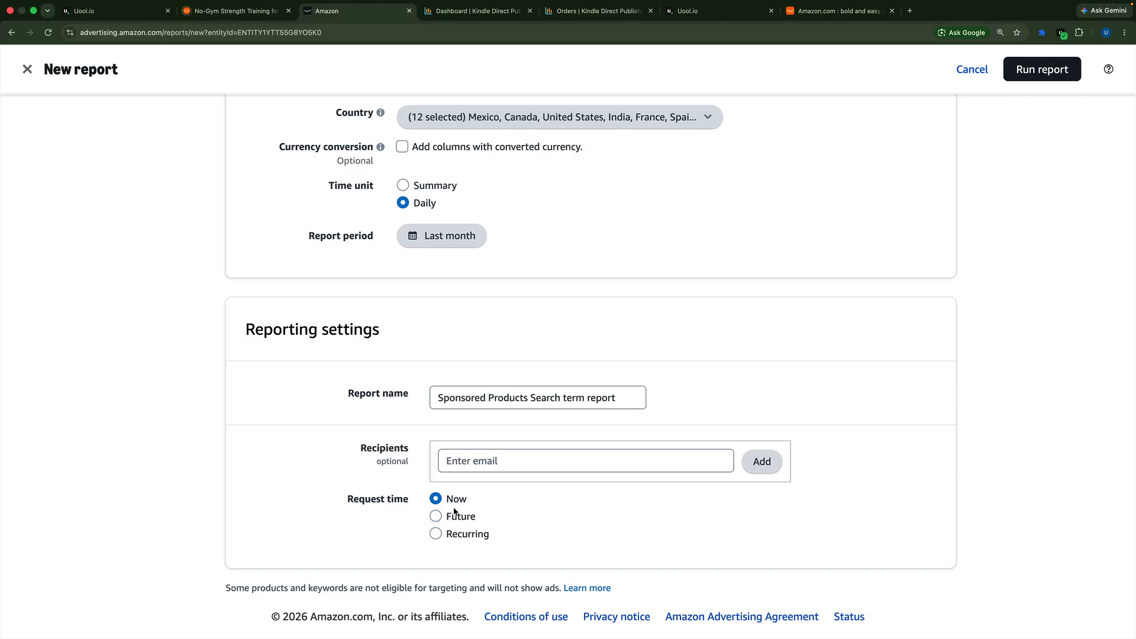
left_click(437, 539)
left_click(436, 535)
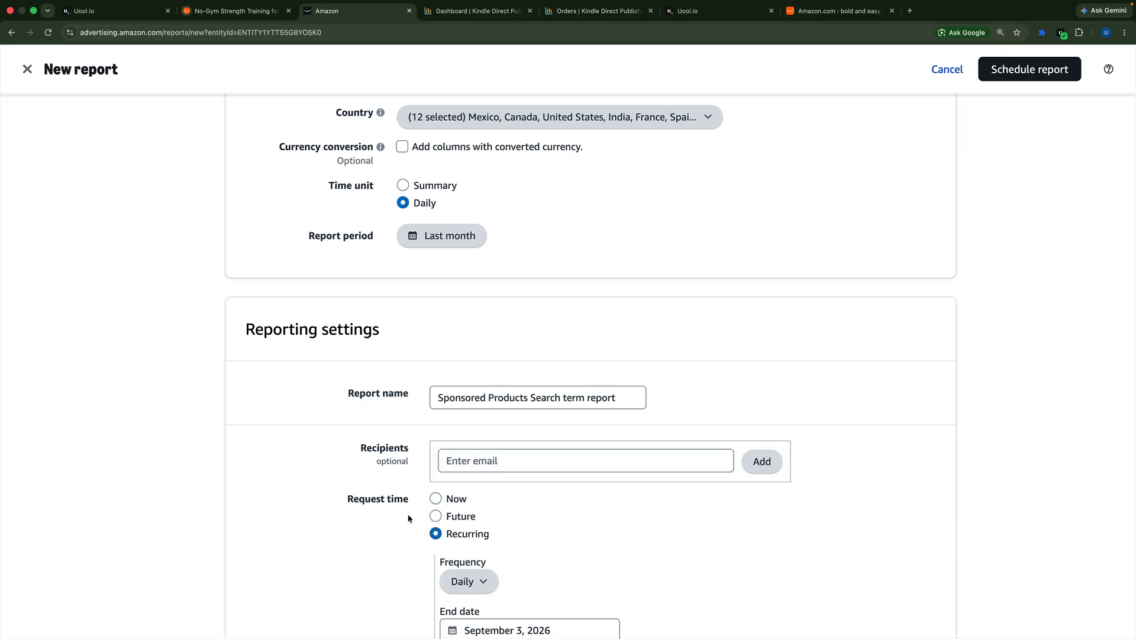
scroll(408, 520, "down", 2)
left_click(471, 484)
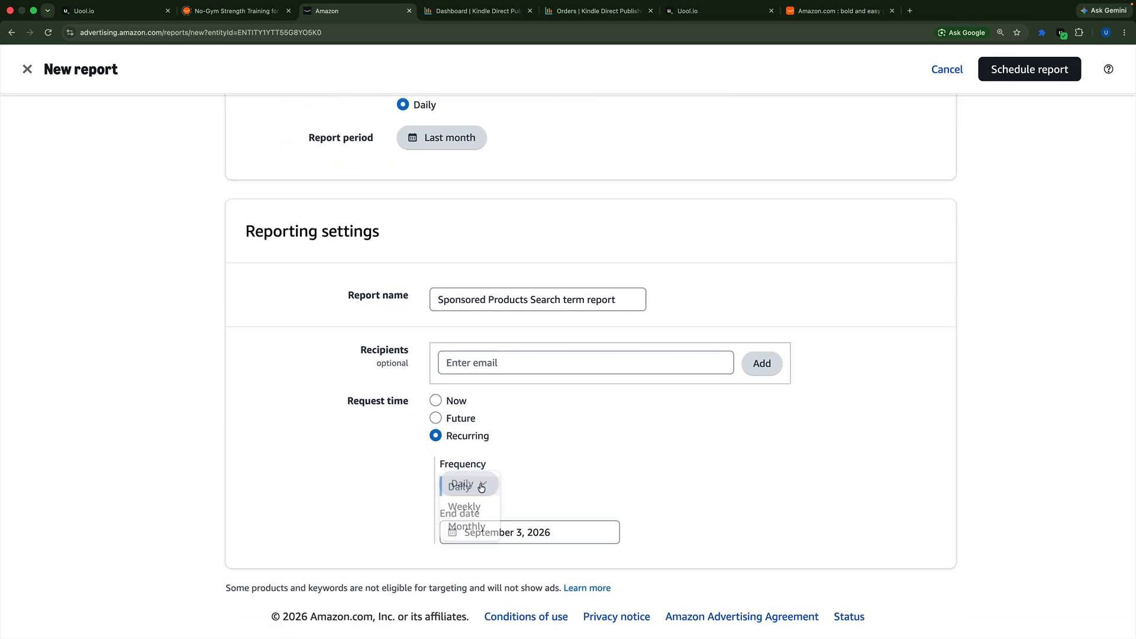
left_click(475, 527)
Step: Review the report configuration, schedule the Sponsored Products Search term report, and also run it immediately
scroll(412, 393, "up", 5)
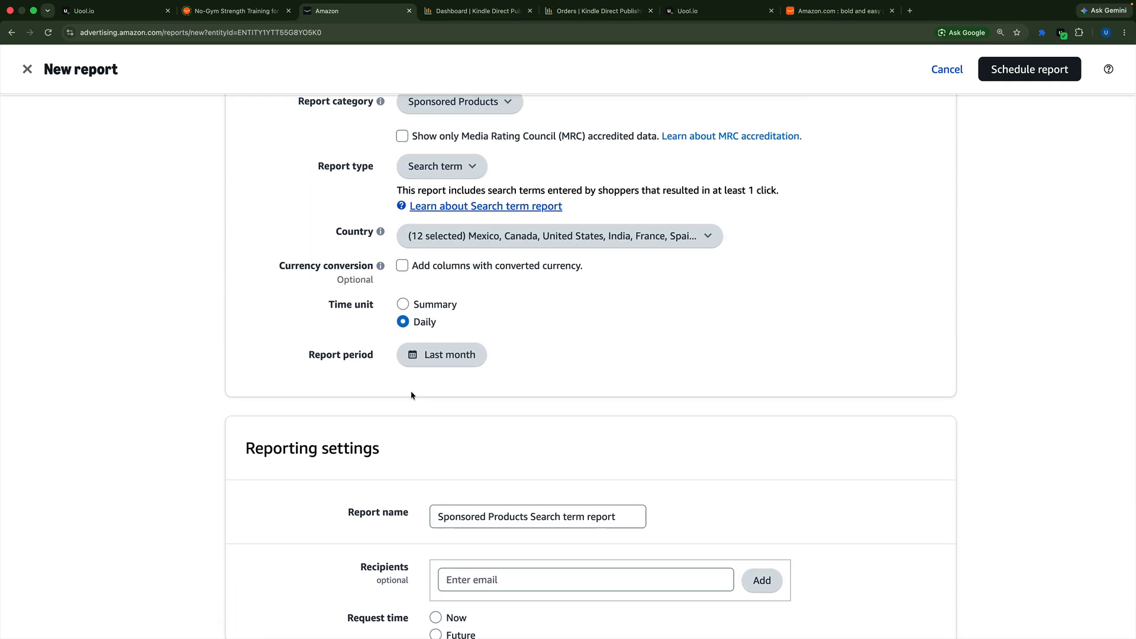
scroll(411, 395, "up", 2)
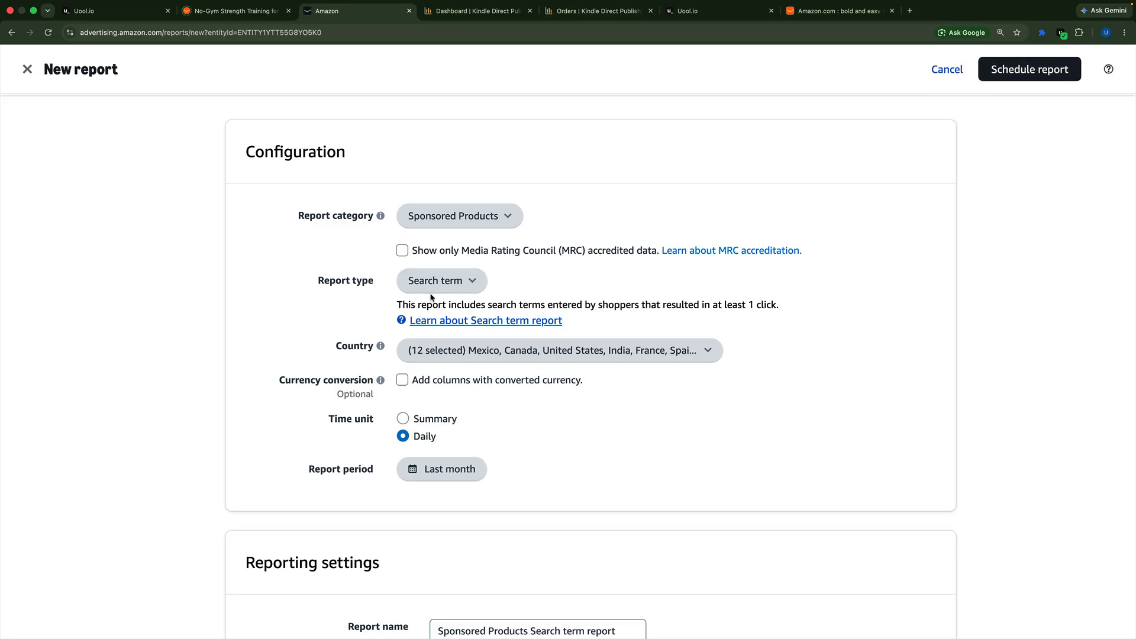
scroll(431, 296, "down", 5)
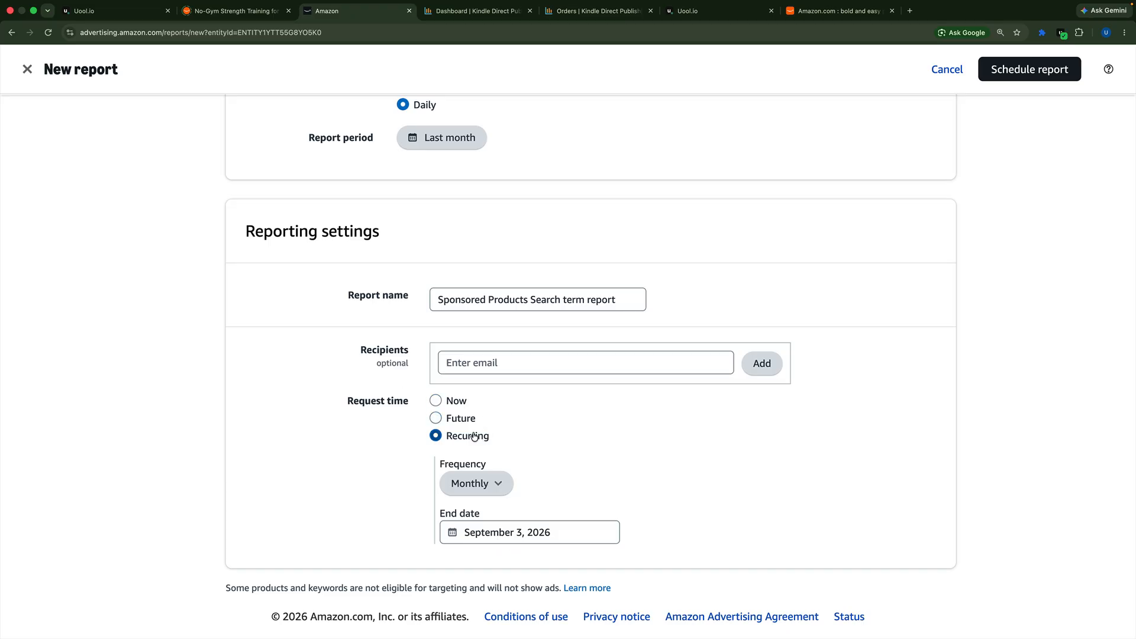
scroll(455, 400, "up", 5)
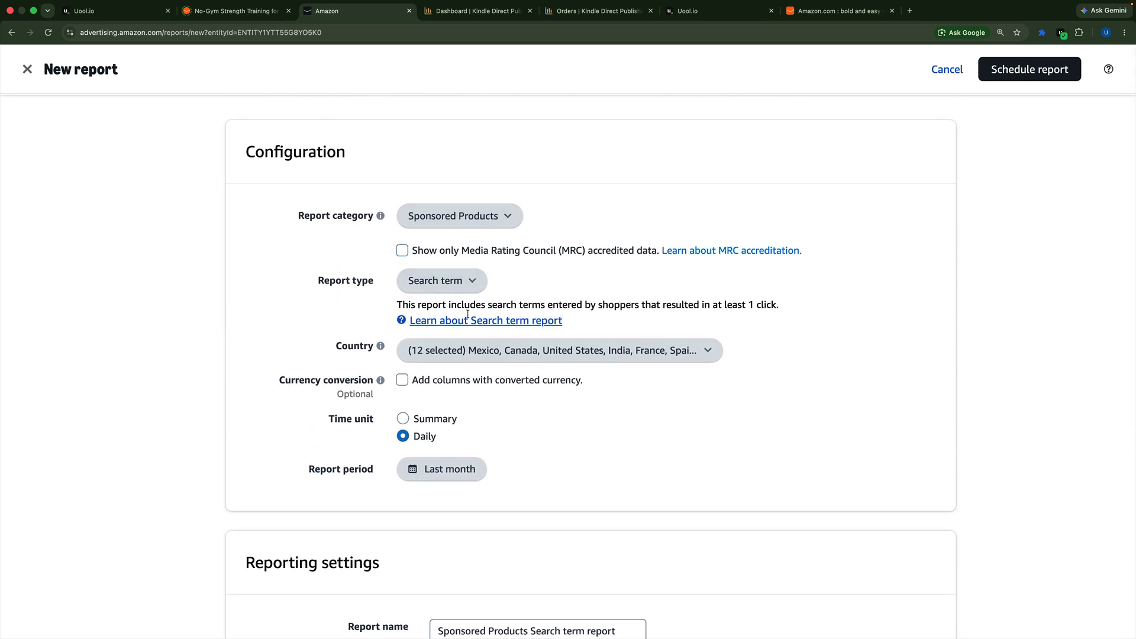
scroll(492, 367, "down", 5)
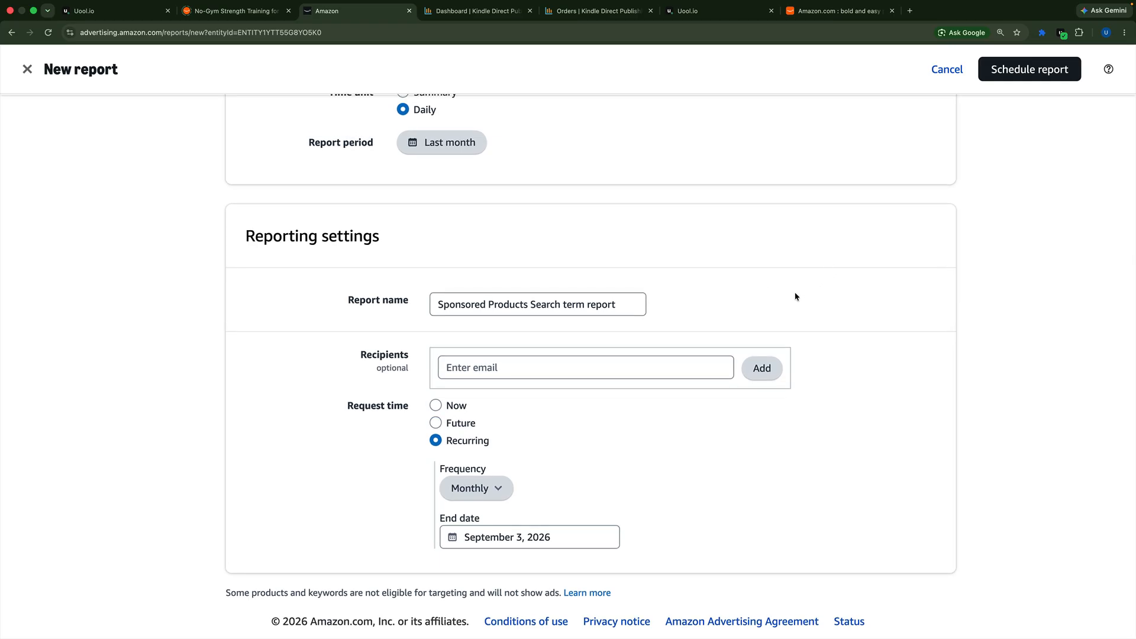
scroll(1016, 80, "up", 1)
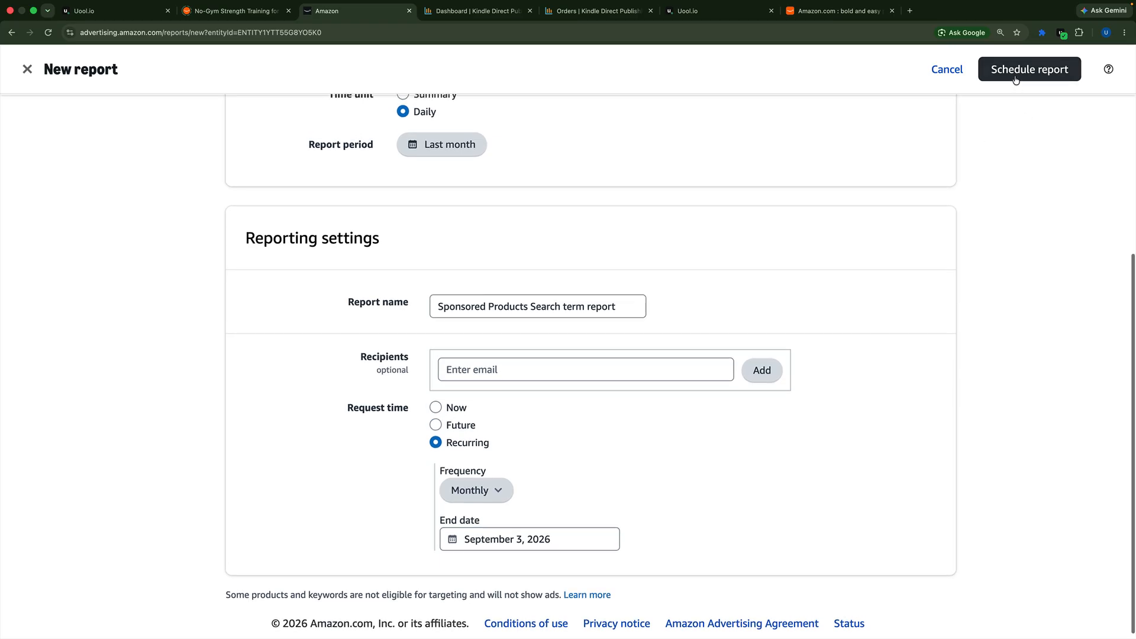
left_click(1015, 79)
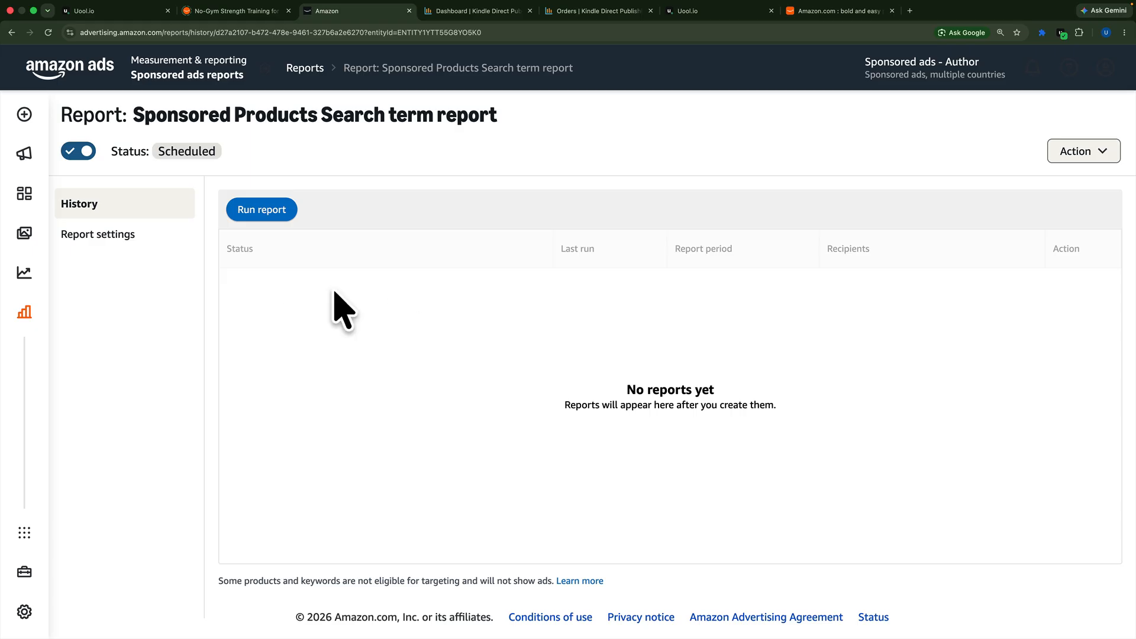
left_click(264, 211)
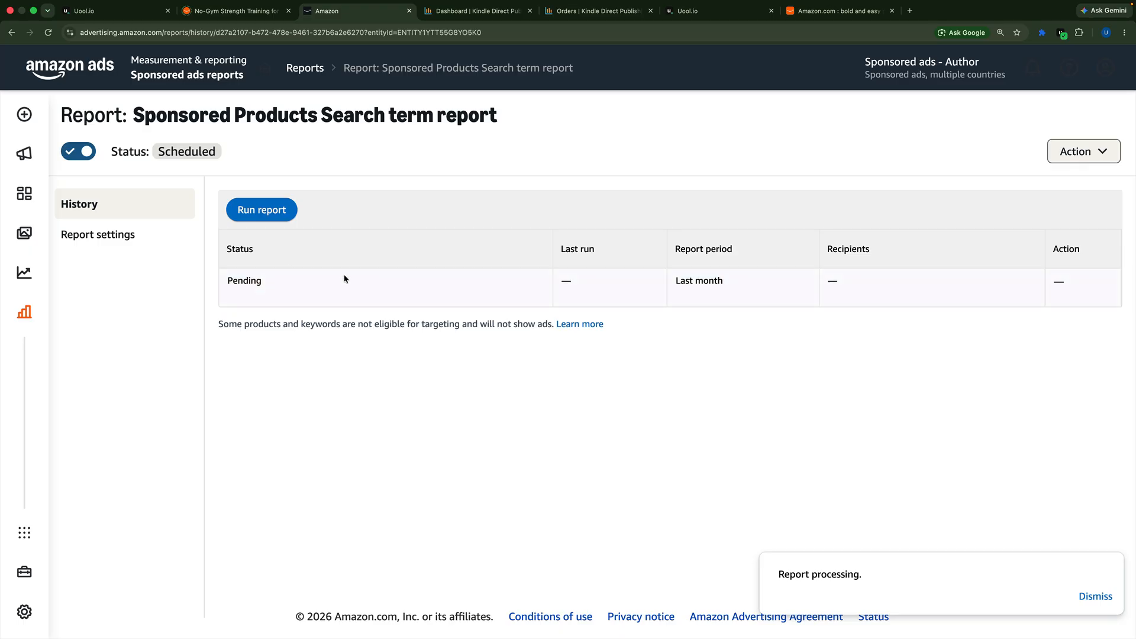
left_click(1092, 598)
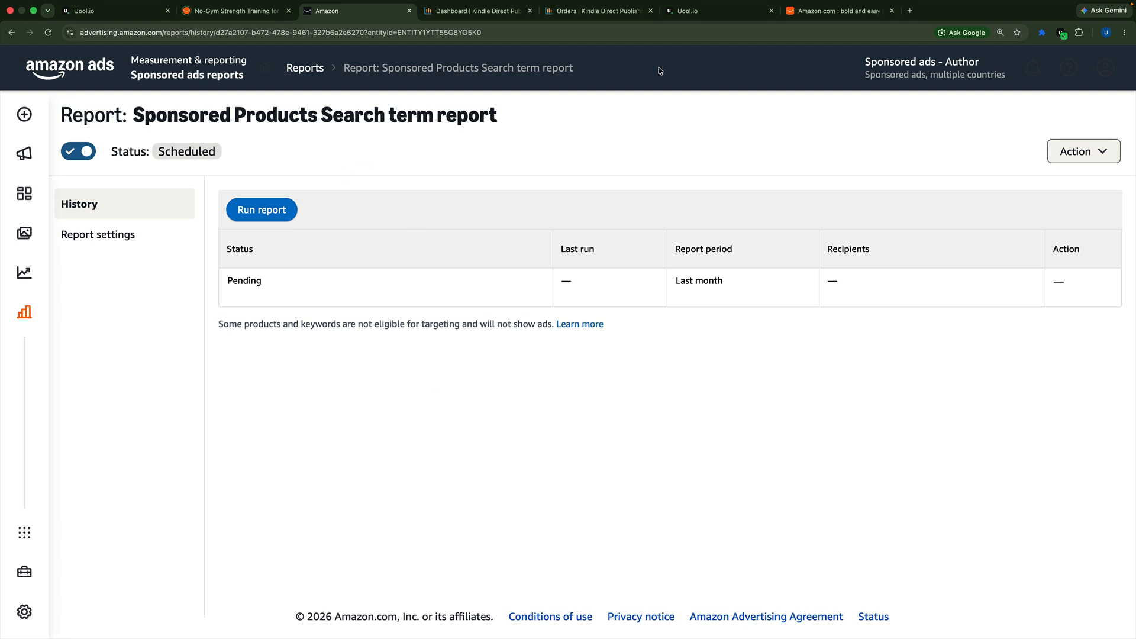
Step: Switch to Uool.io, look over the synced reports in the Data Pipeline, and return to Search Terms
left_click(133, 21)
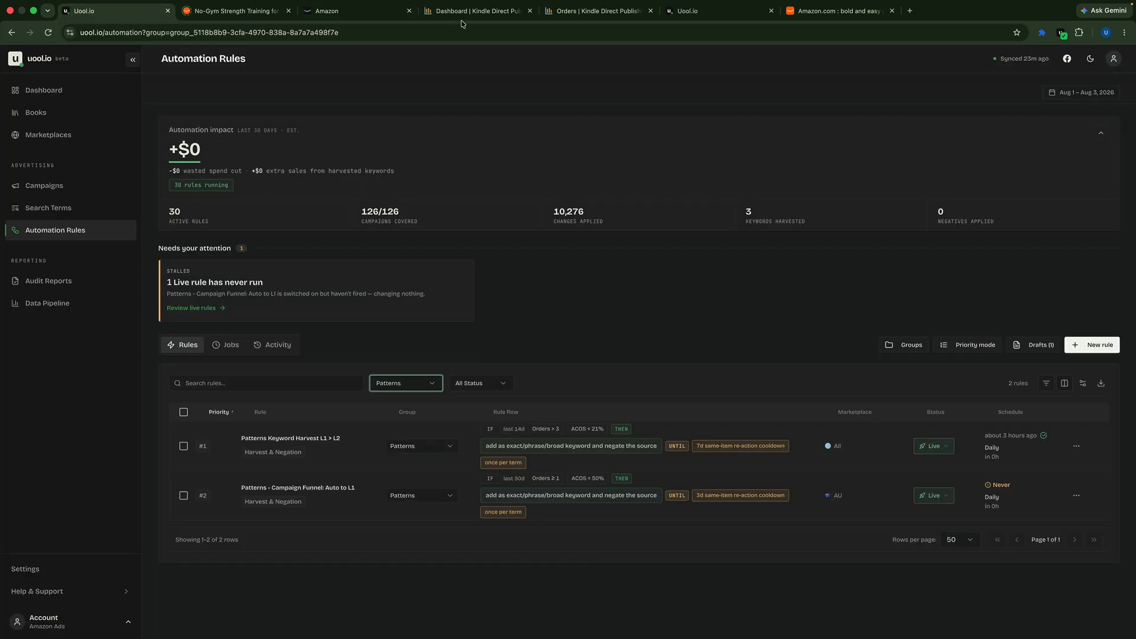
left_click(704, 12)
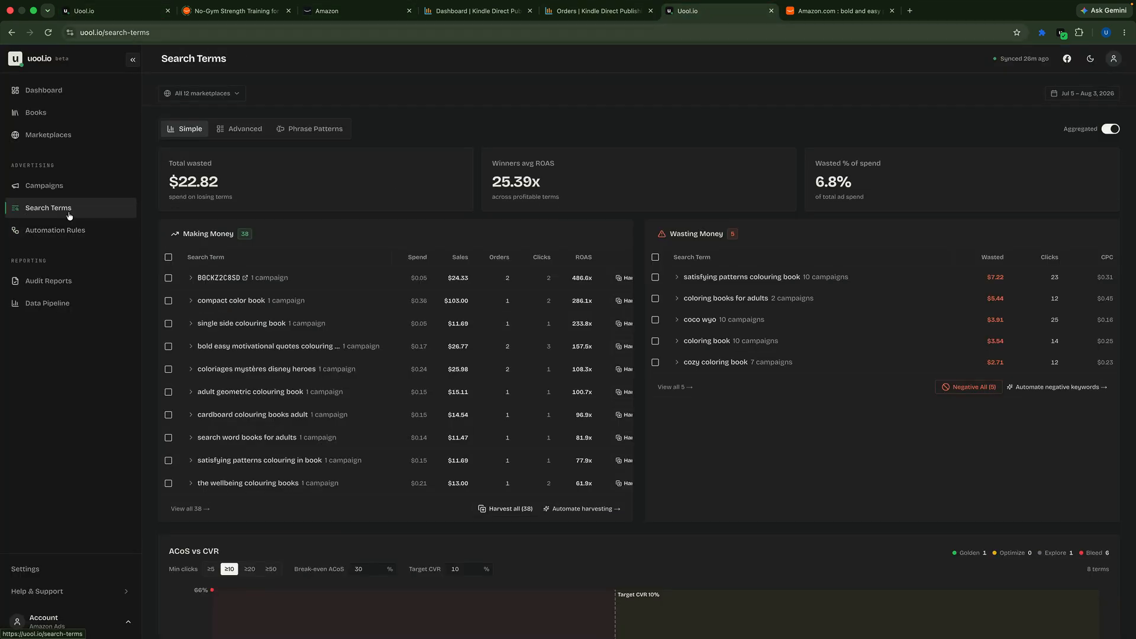
left_click(65, 303)
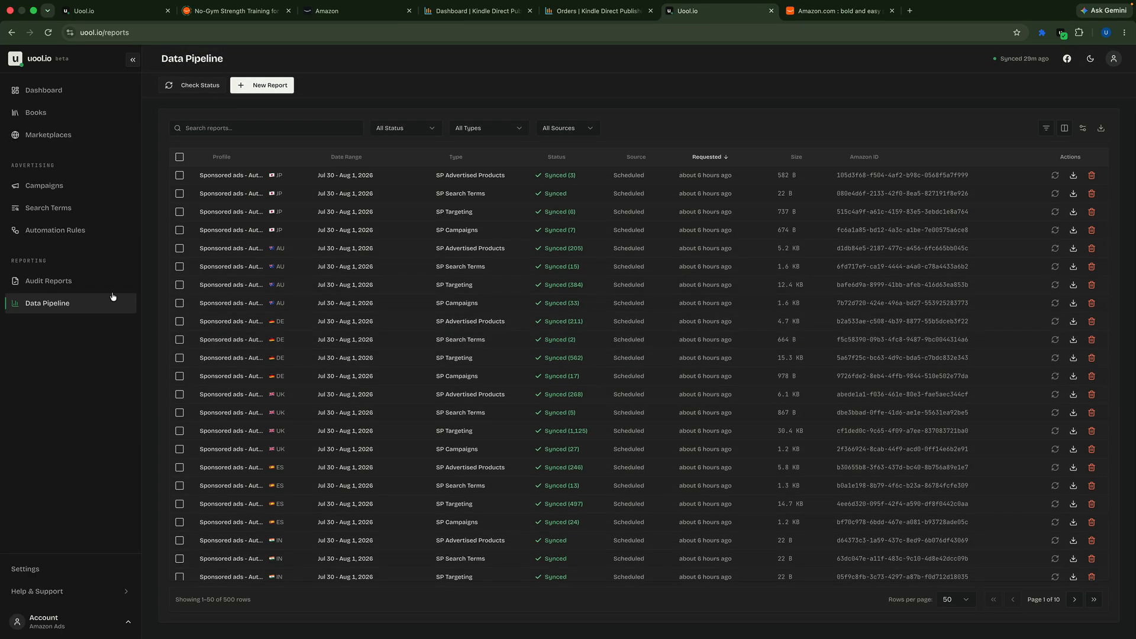
left_click(56, 211)
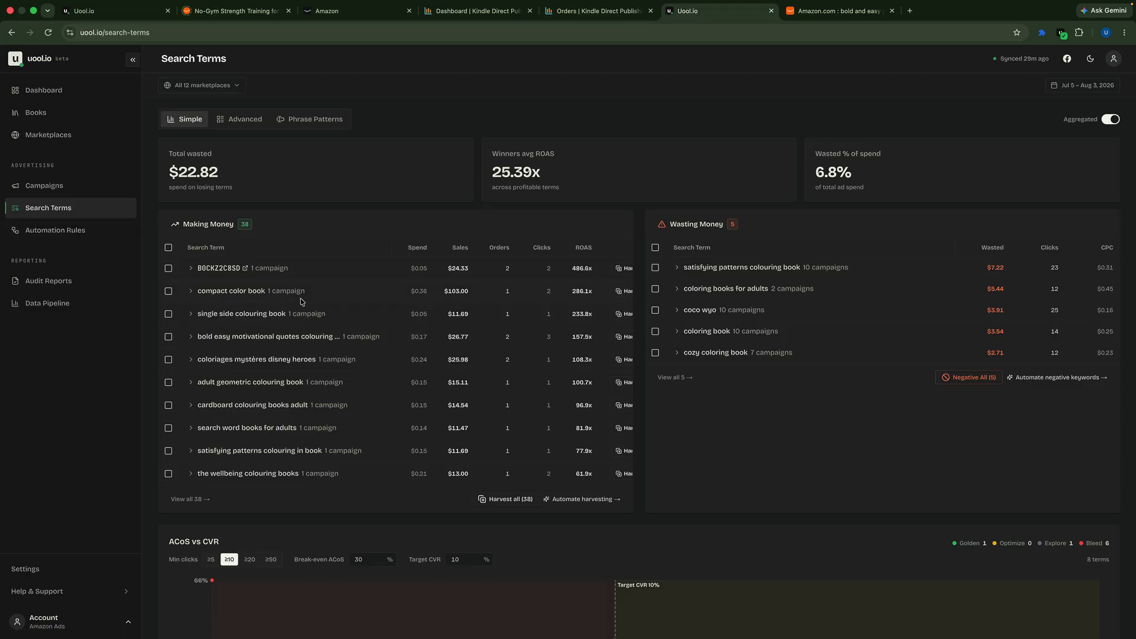
Step: Compare the Advanced and Phrase Patterns views of the search terms, and examine the Making Money list in the Simple view
left_click(244, 121)
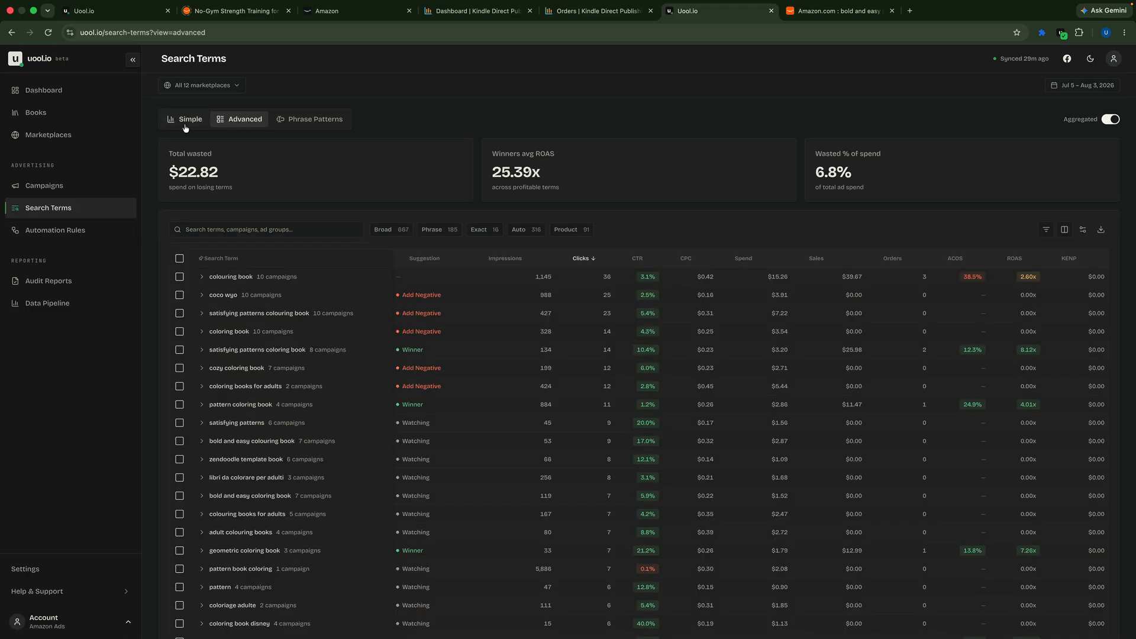
left_click(187, 120)
left_click(243, 120)
left_click(308, 123)
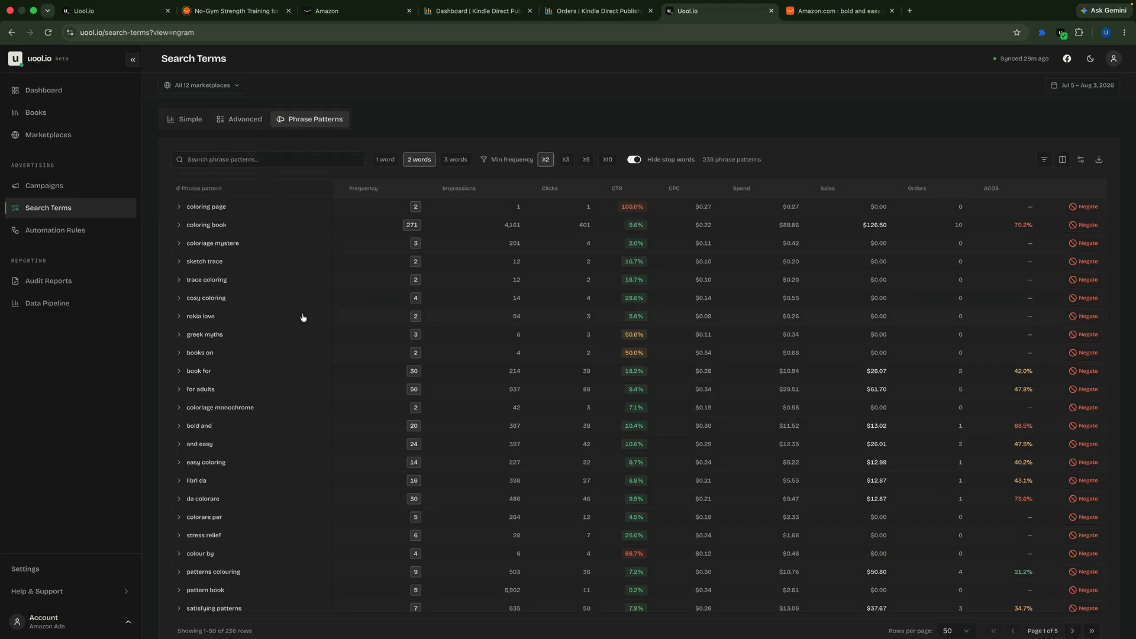
left_click(189, 120)
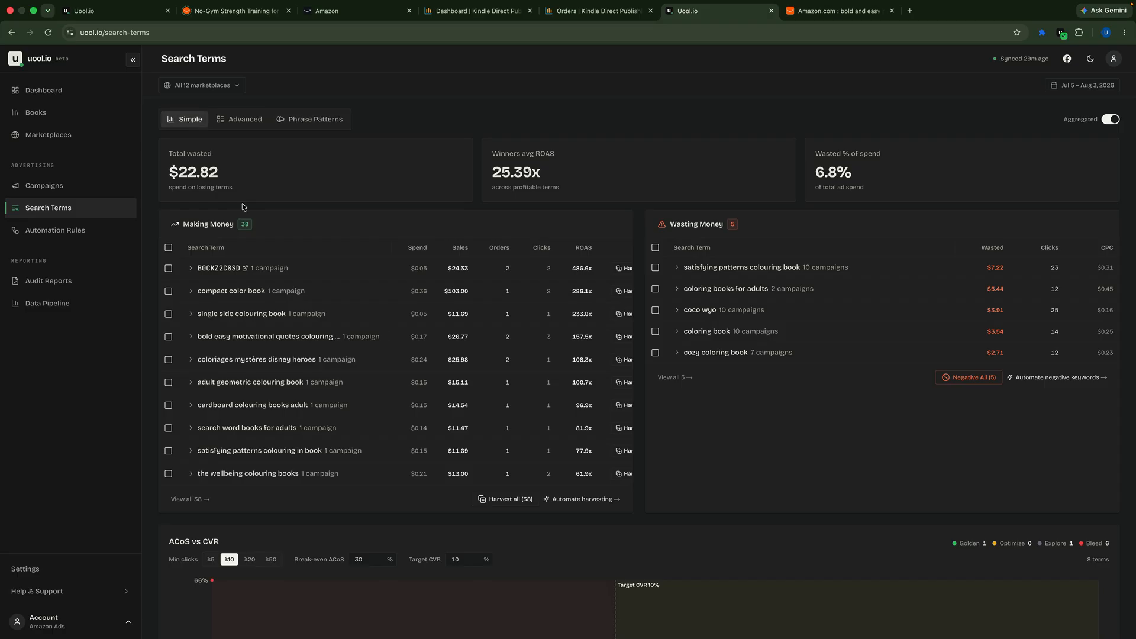
scroll(401, 338, "right", 1)
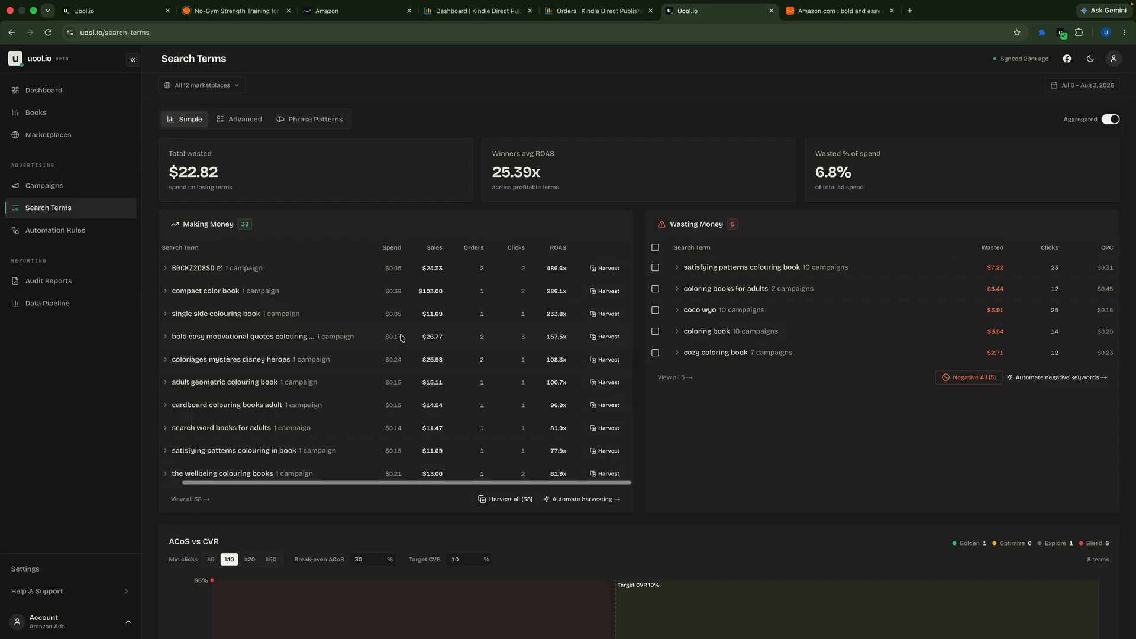
scroll(401, 338, "left", 1)
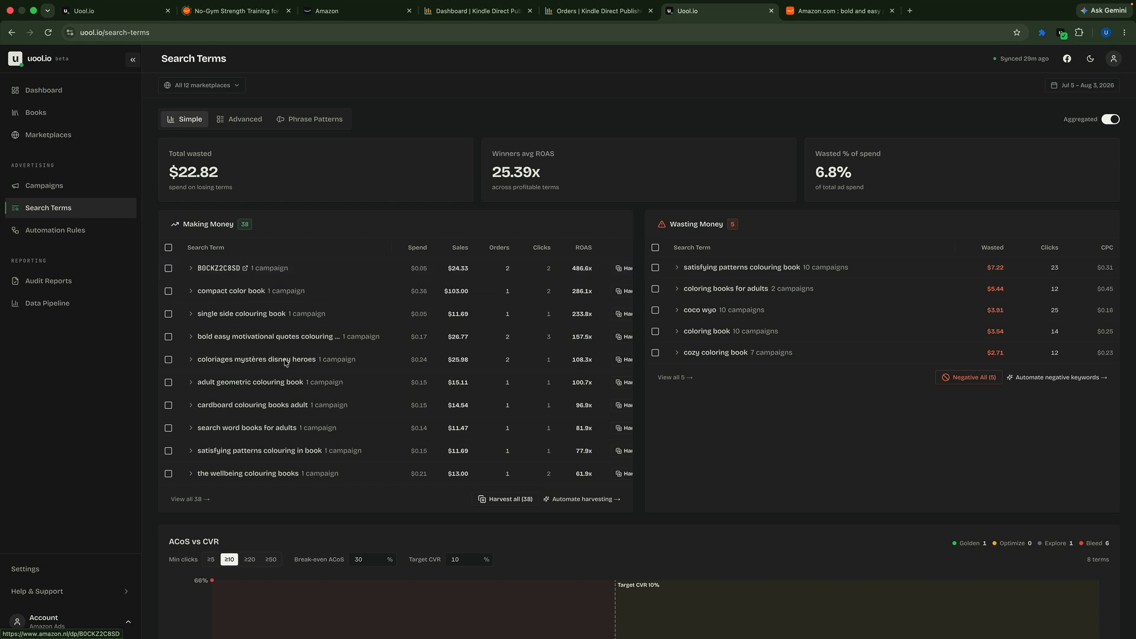
scroll(508, 371, "right", 1)
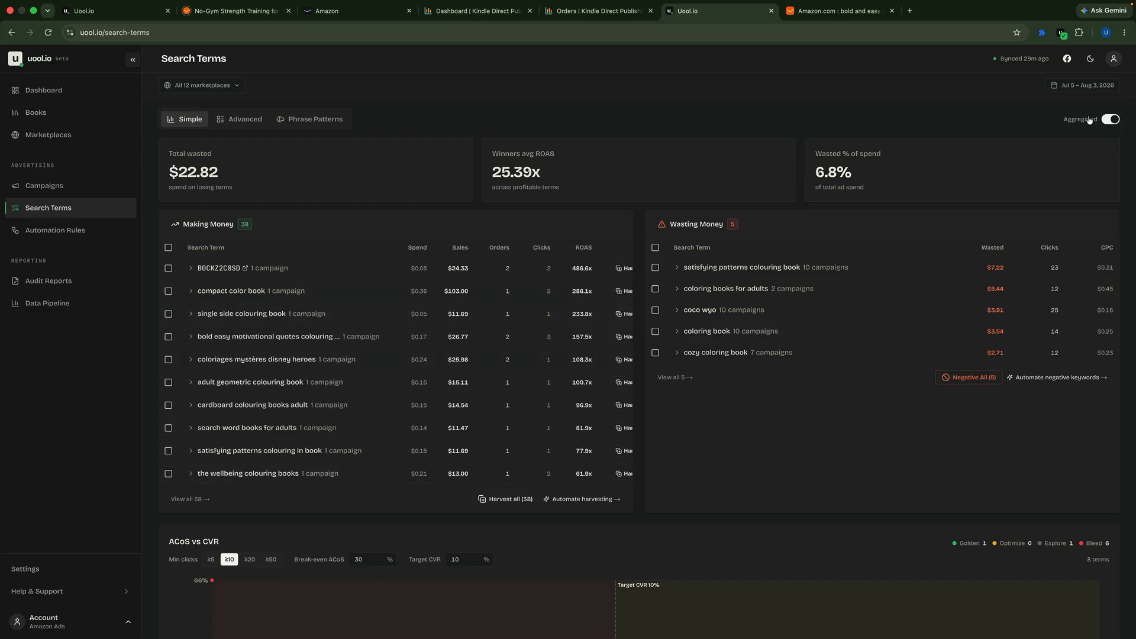
Step: Set the search terms date range to lifetime and review the Making Money and Wasting Money lists
left_click(1089, 89)
left_click(808, 281)
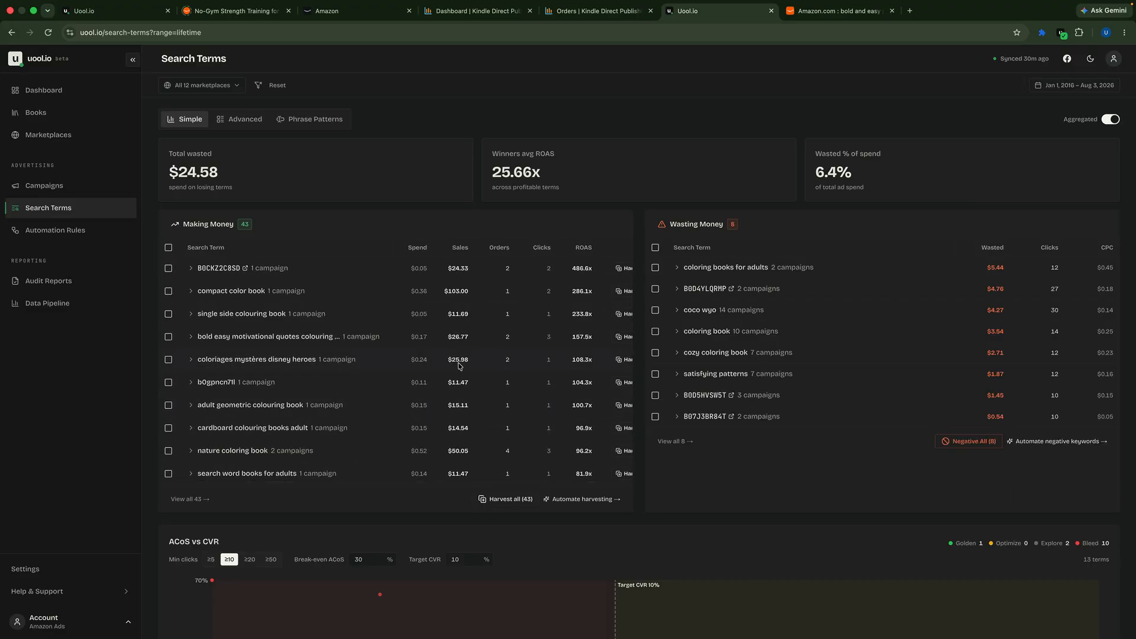
scroll(257, 328, "down", 5)
scroll(190, 284, "up", 5)
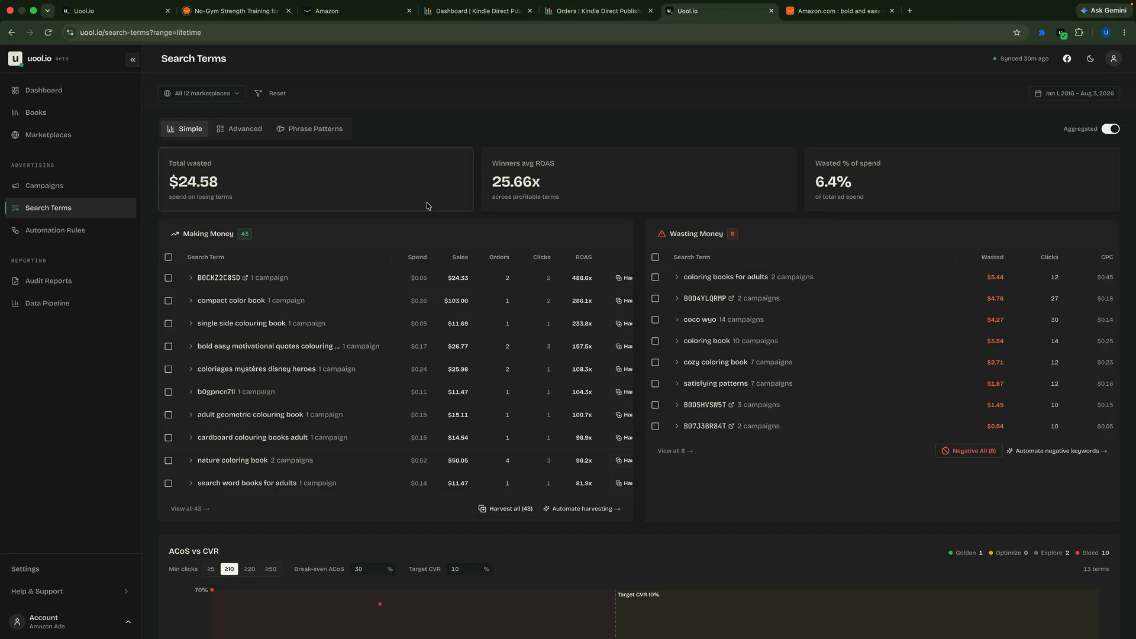
scroll(560, 302, "left", 2)
scroll(386, 350, "right", 2)
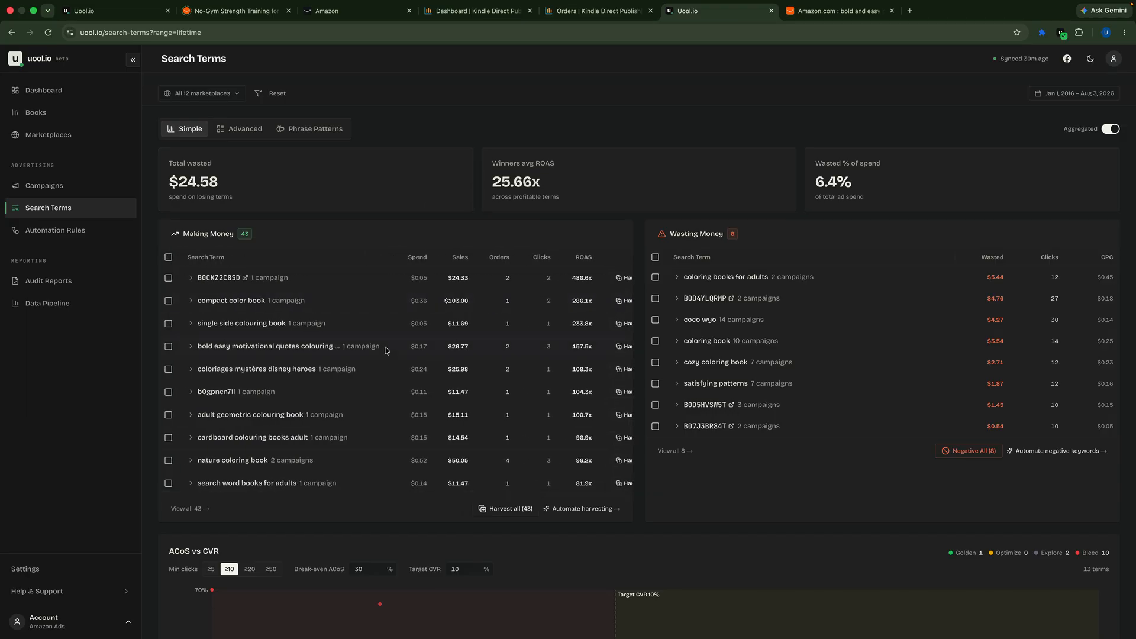
scroll(386, 350, "down", 5)
scroll(386, 350, "up", 5)
Step: Select all Making Money search terms, check the Custom Destination option for harvesting them, and cancel without creating keywords
left_click(168, 258)
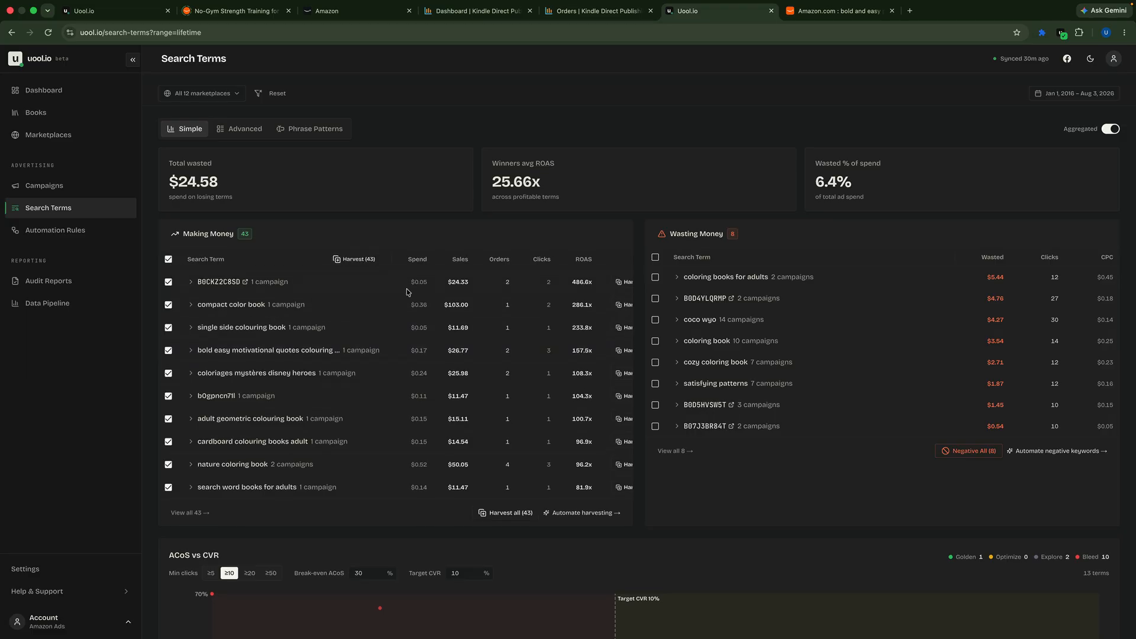
left_click(356, 260)
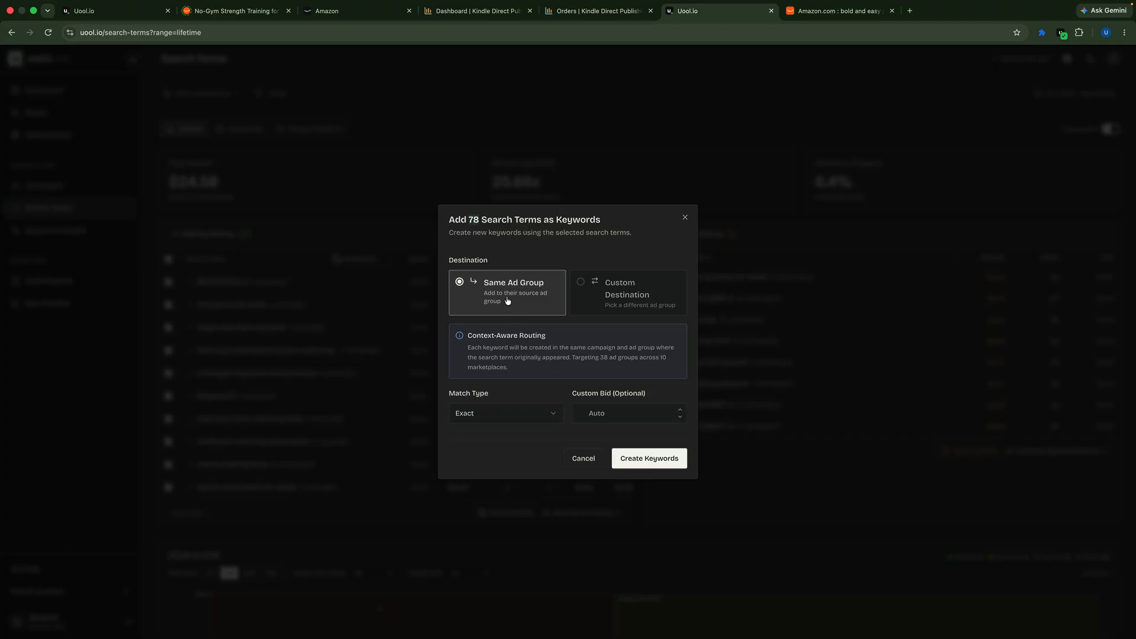
left_click(586, 293)
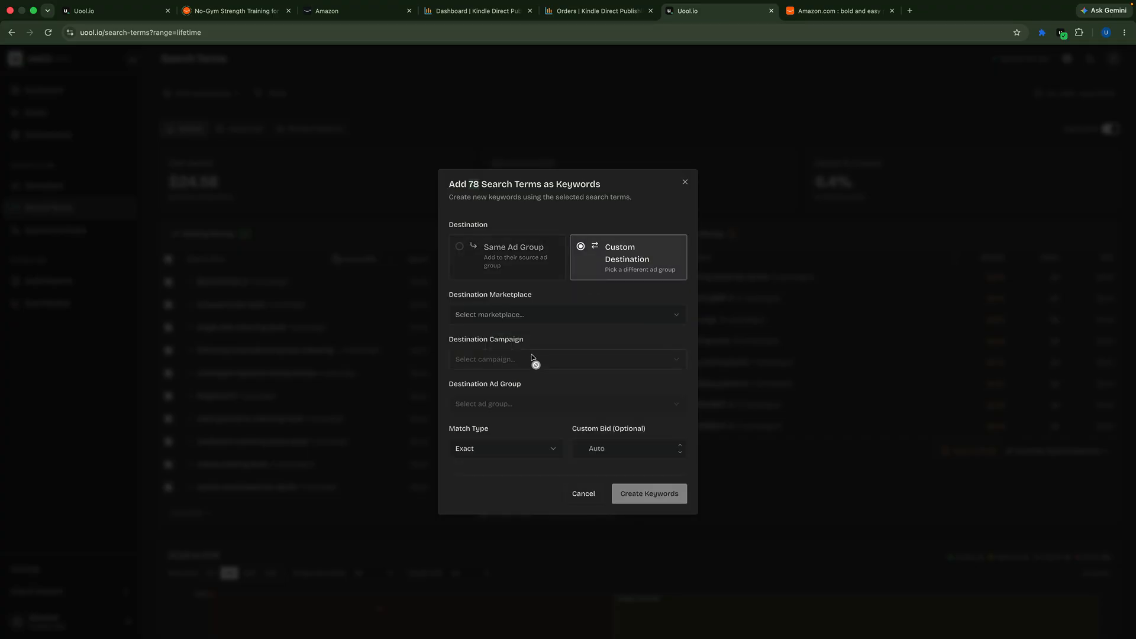
left_click(584, 495)
Step: Examine the source campaigns of B0CKZ2C8SD, "coloriages mystères disney heroes" and the "bold easy motivational quotes colouring" term in the Making Money list
left_click(190, 282)
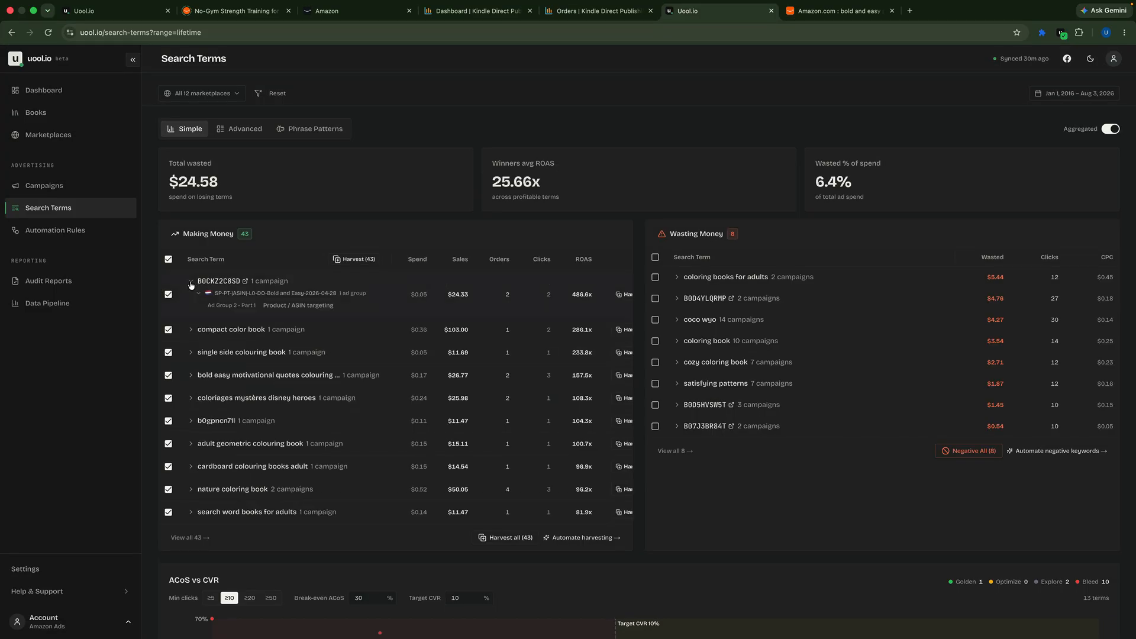
left_click(190, 283)
scroll(286, 387, "down", 2)
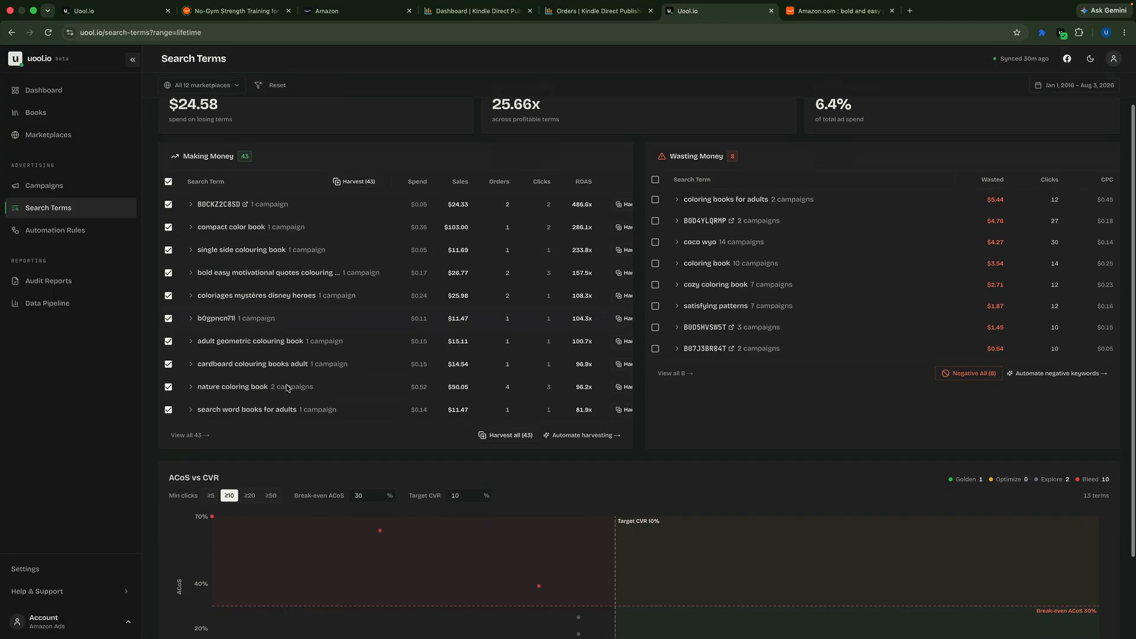
scroll(286, 388, "down", 1)
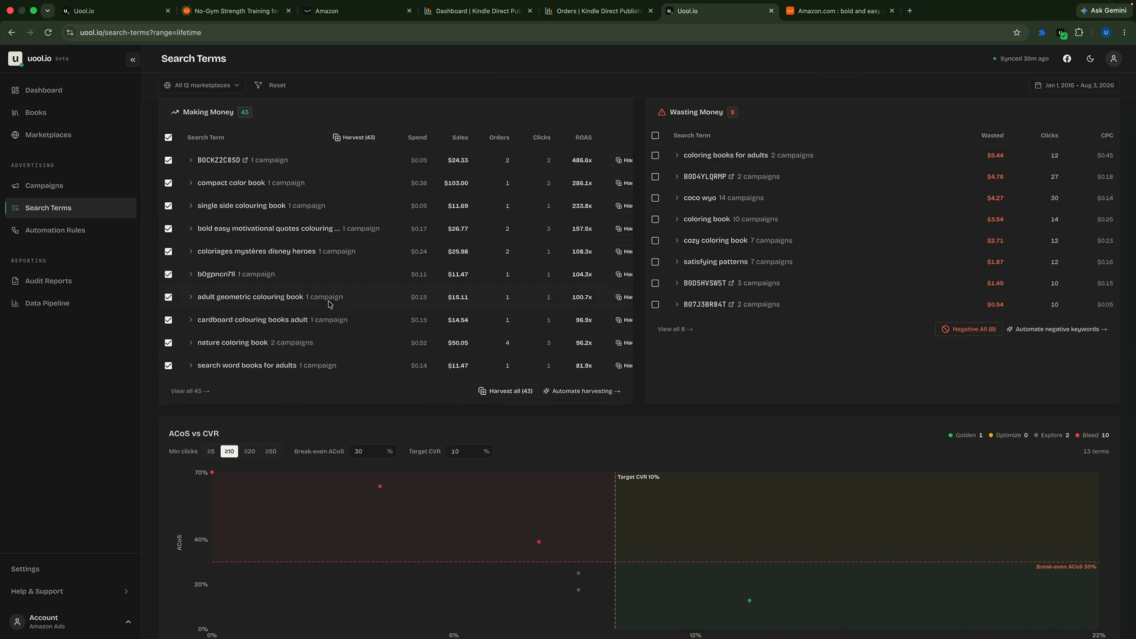
scroll(330, 304, "up", 1)
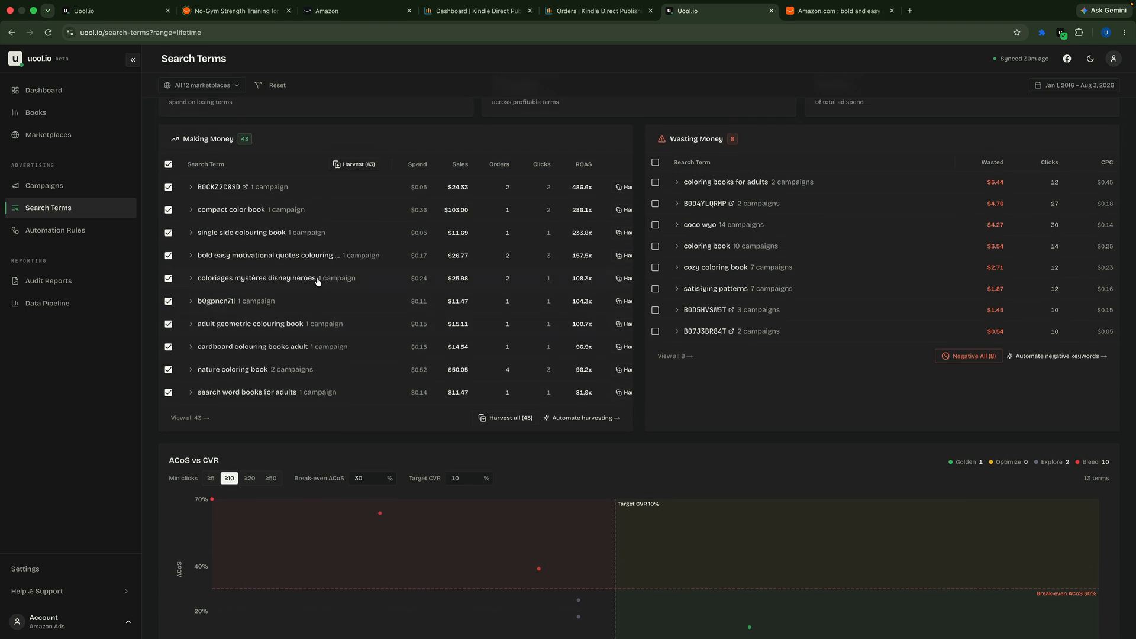
left_click(191, 279)
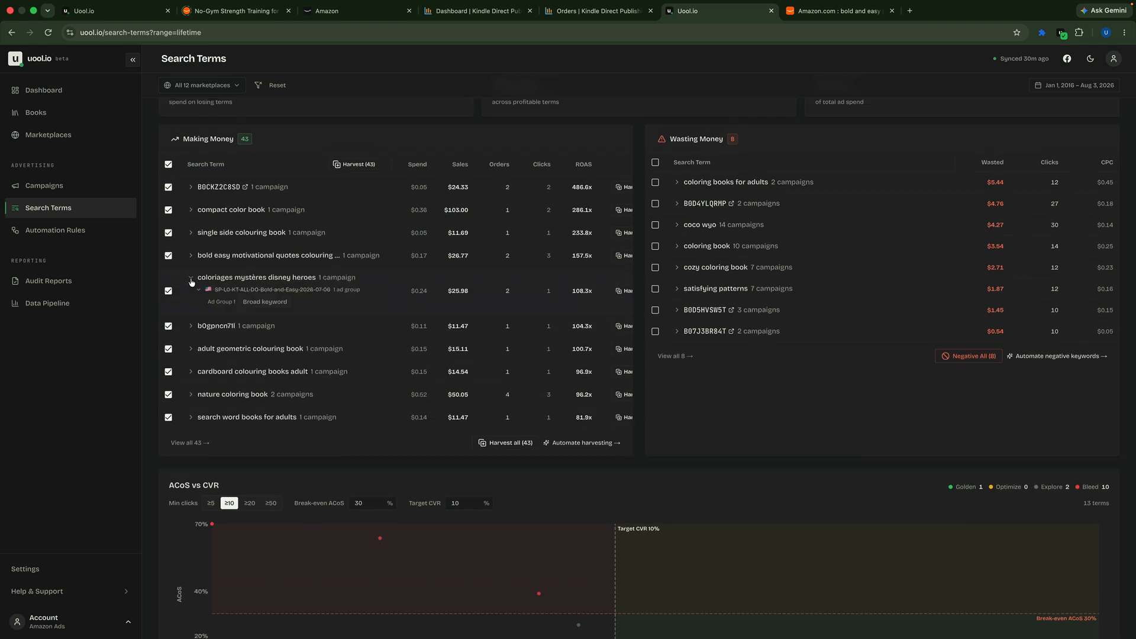
left_click(192, 256)
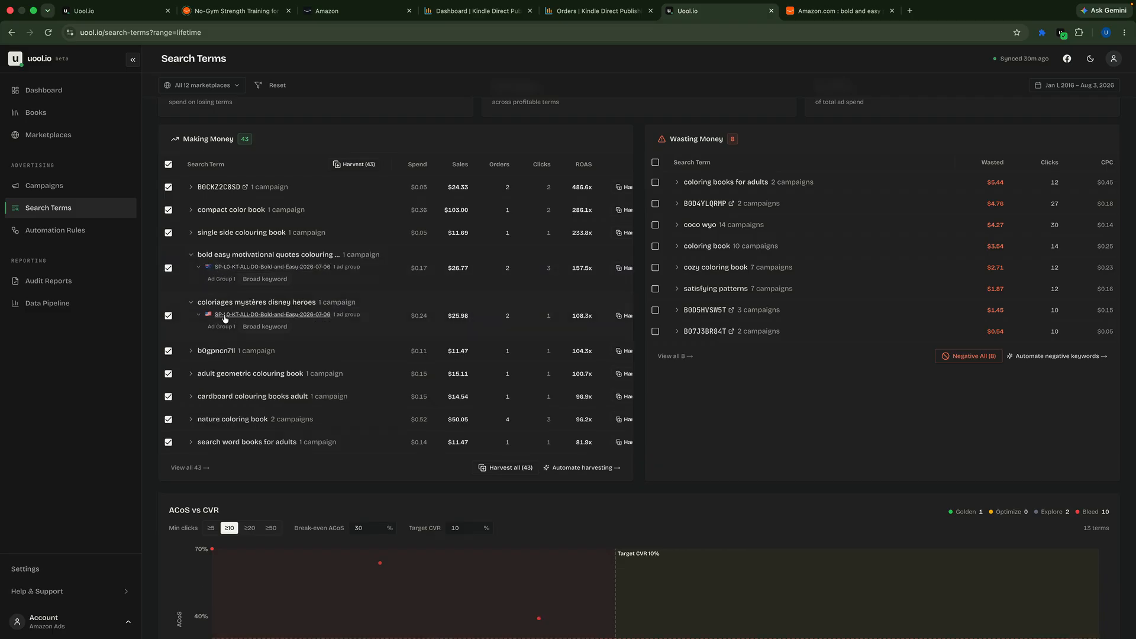
scroll(275, 224, "up", 1)
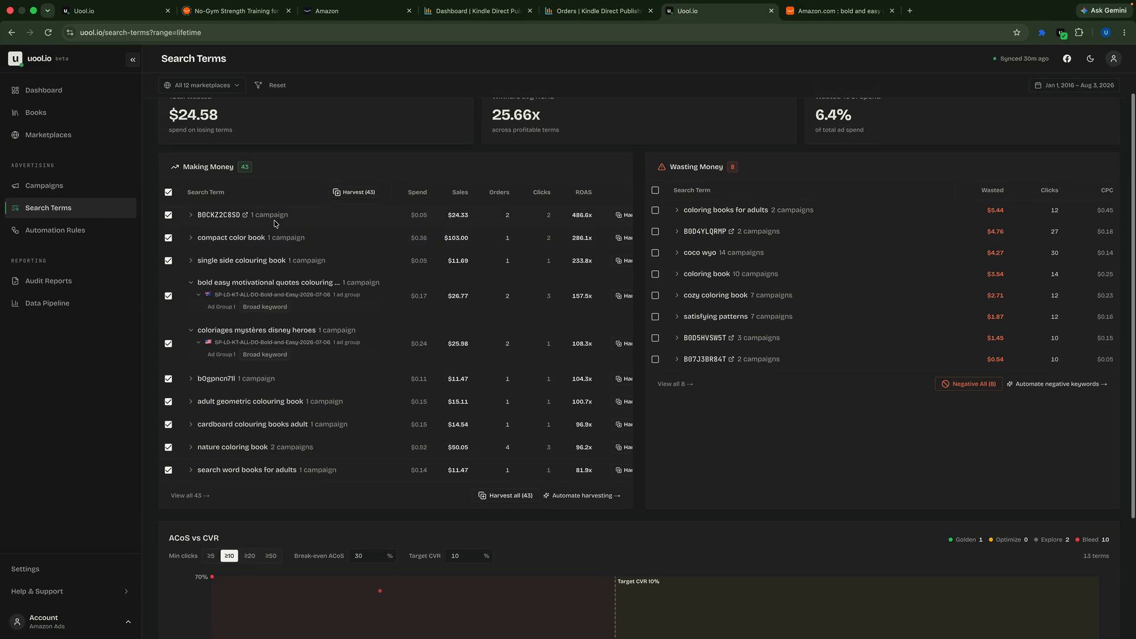
scroll(275, 223, "up", 1)
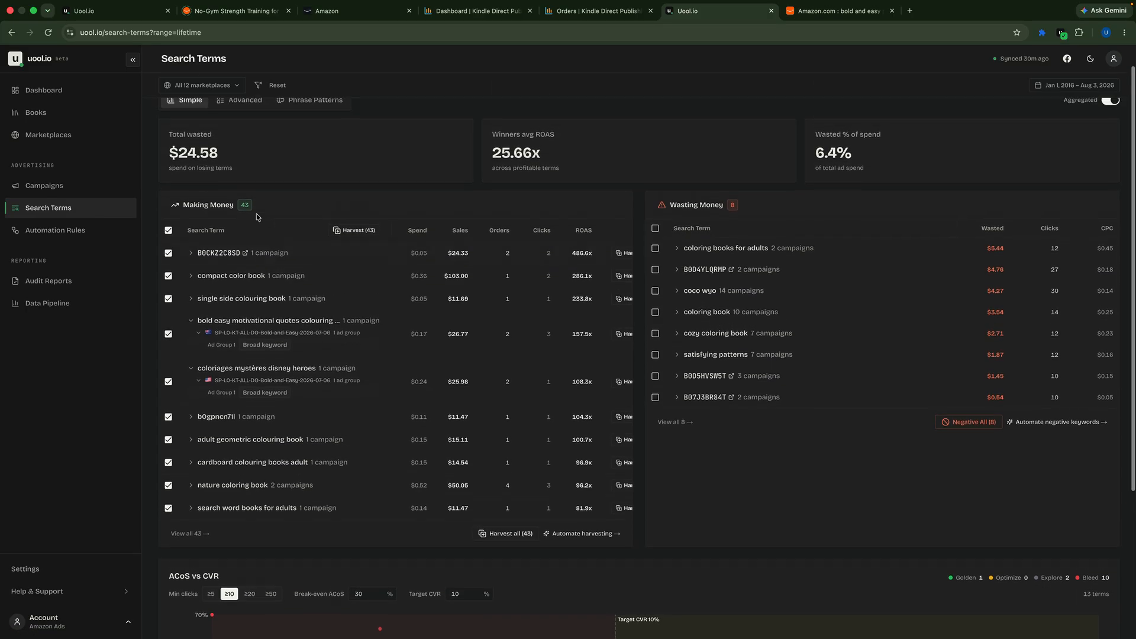
Step: Harvest the selected terms to a custom destination: United States, campaign SP-L1-KT-DO-(ALL)-Bold-and-Easy-2026-07-13, ad group L1, KW
left_click(354, 230)
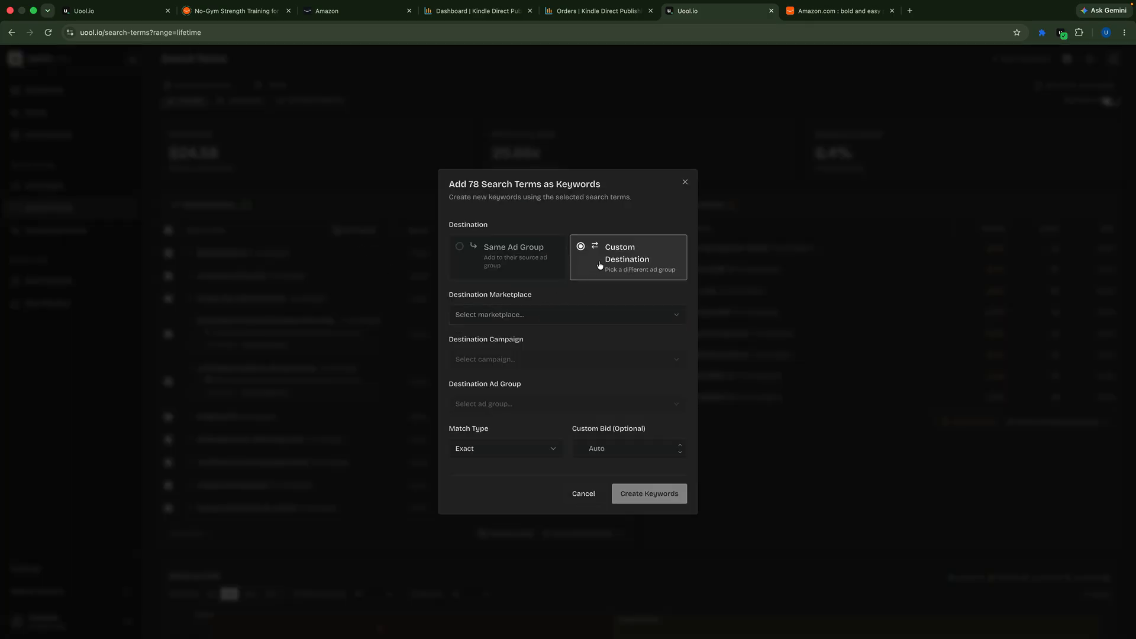
left_click(602, 315)
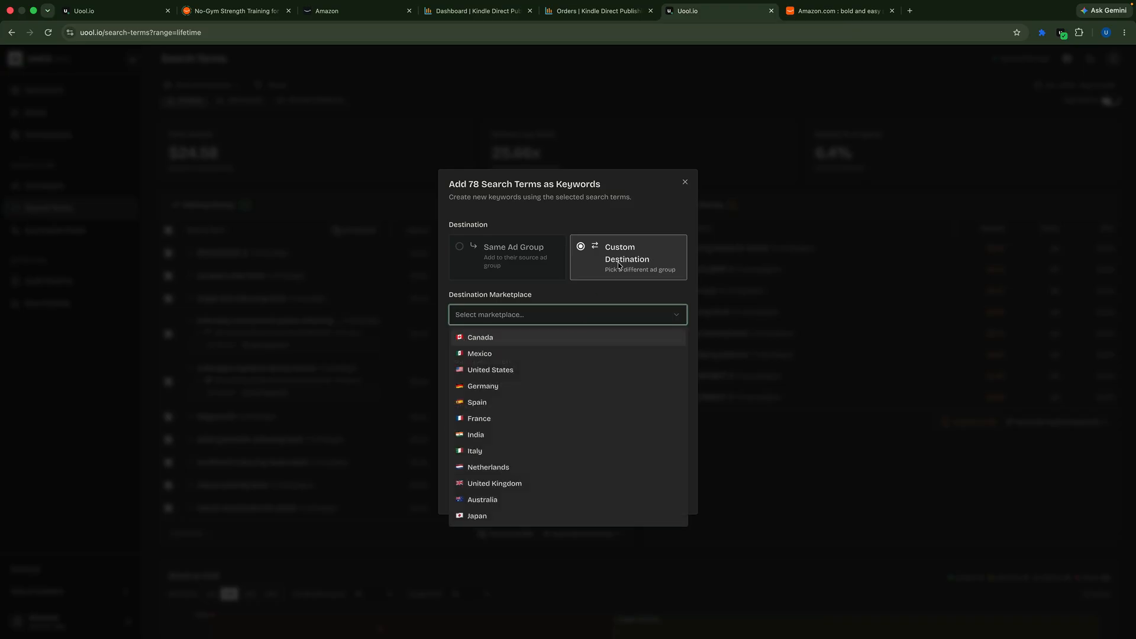
left_click(507, 371)
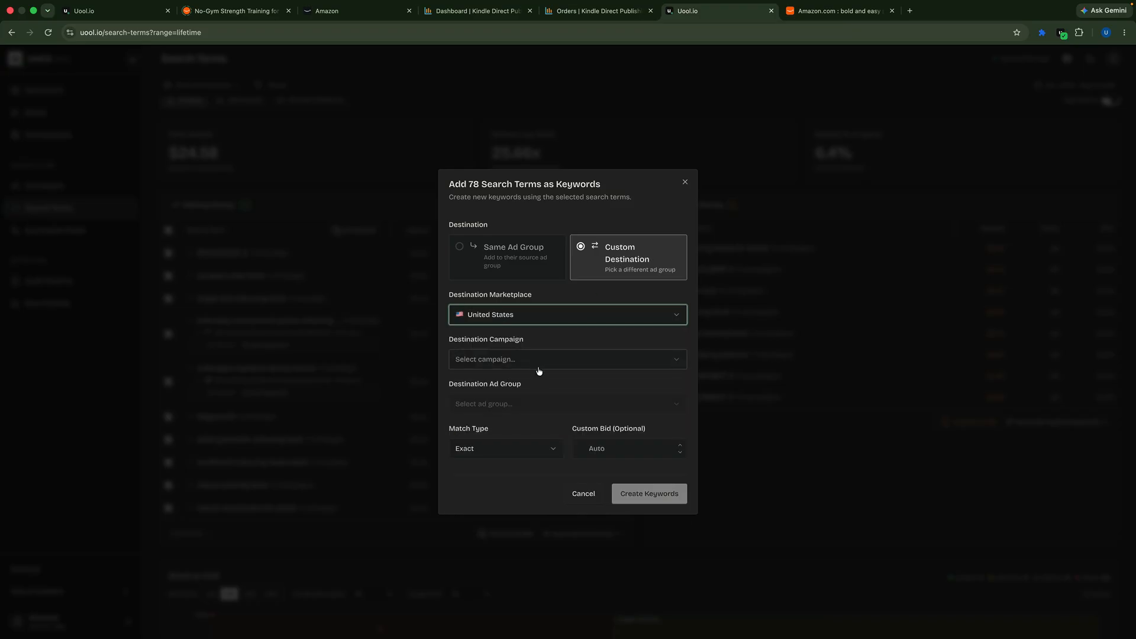
left_click(543, 368)
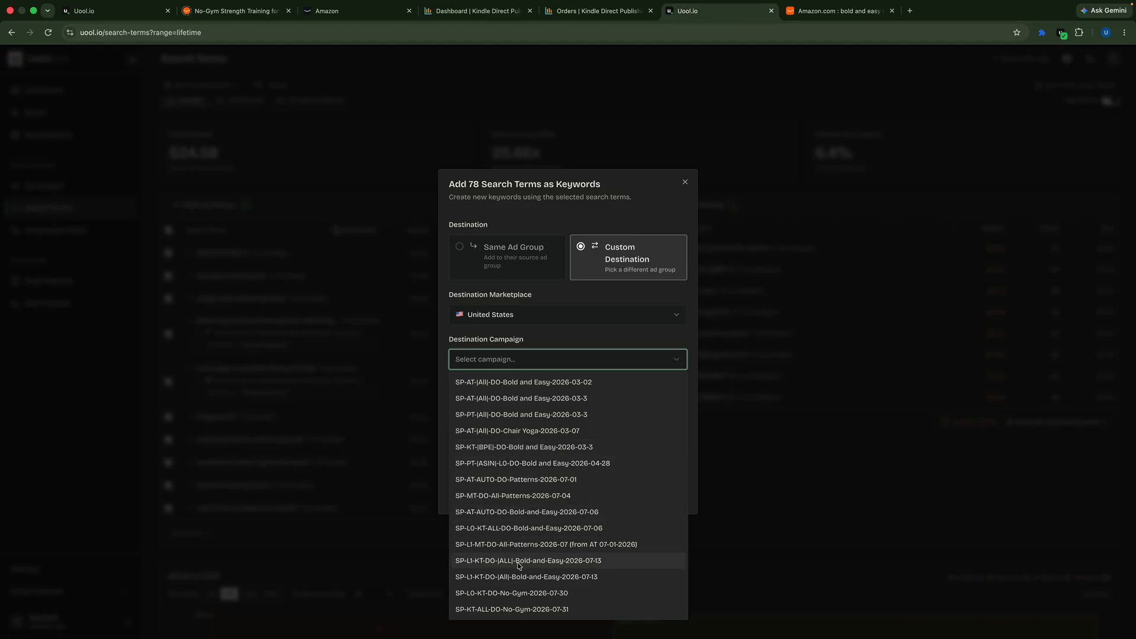
left_click(491, 567)
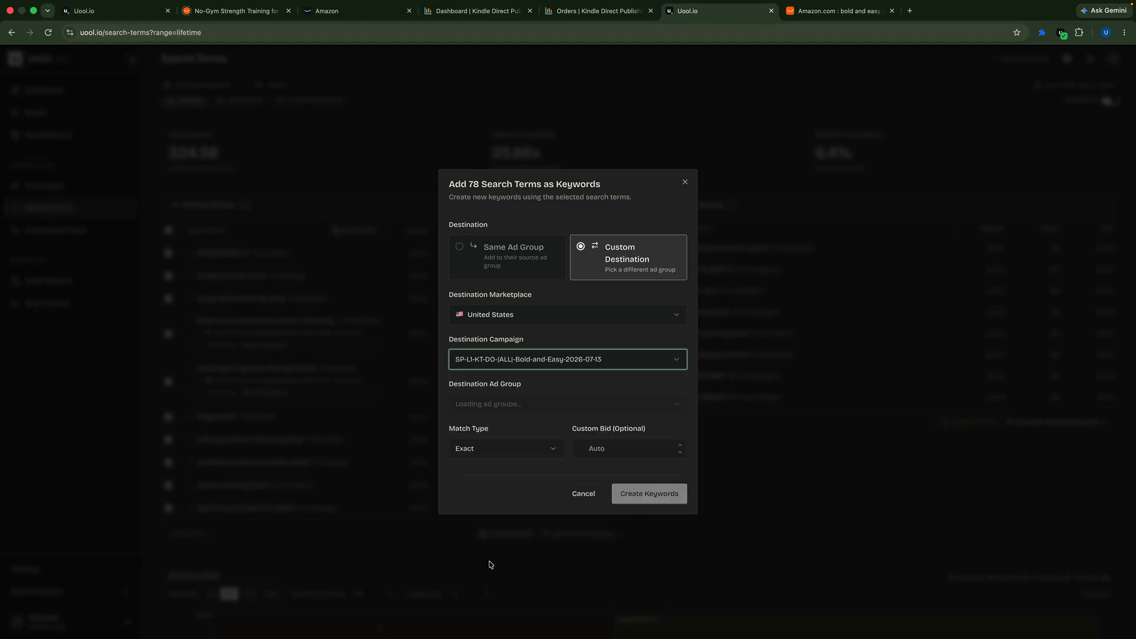
left_click(529, 409)
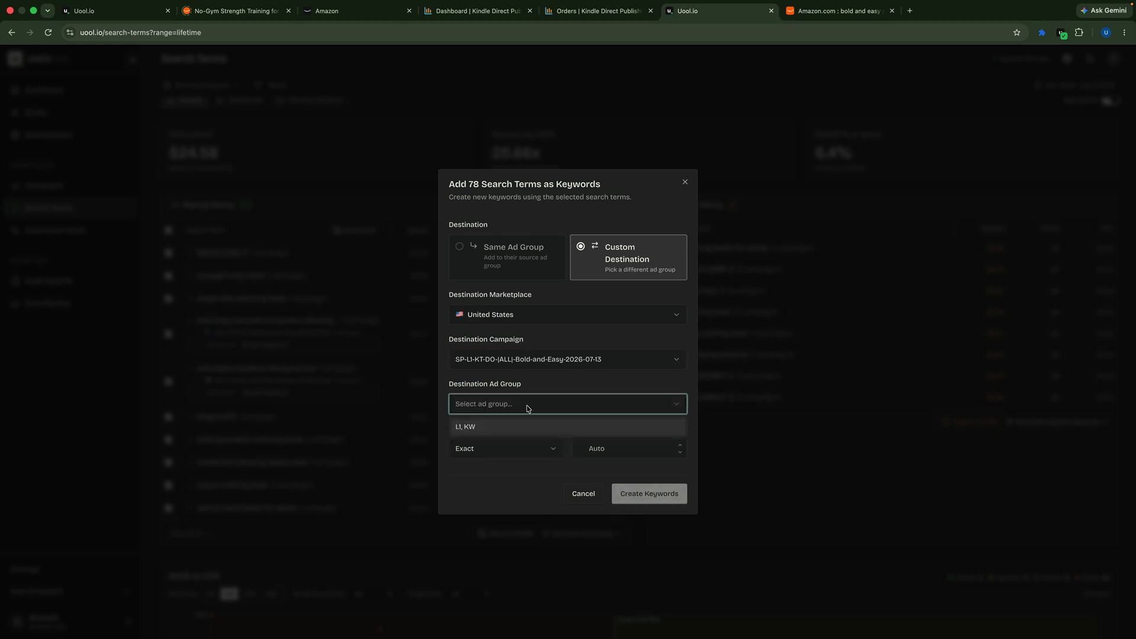
left_click(483, 426)
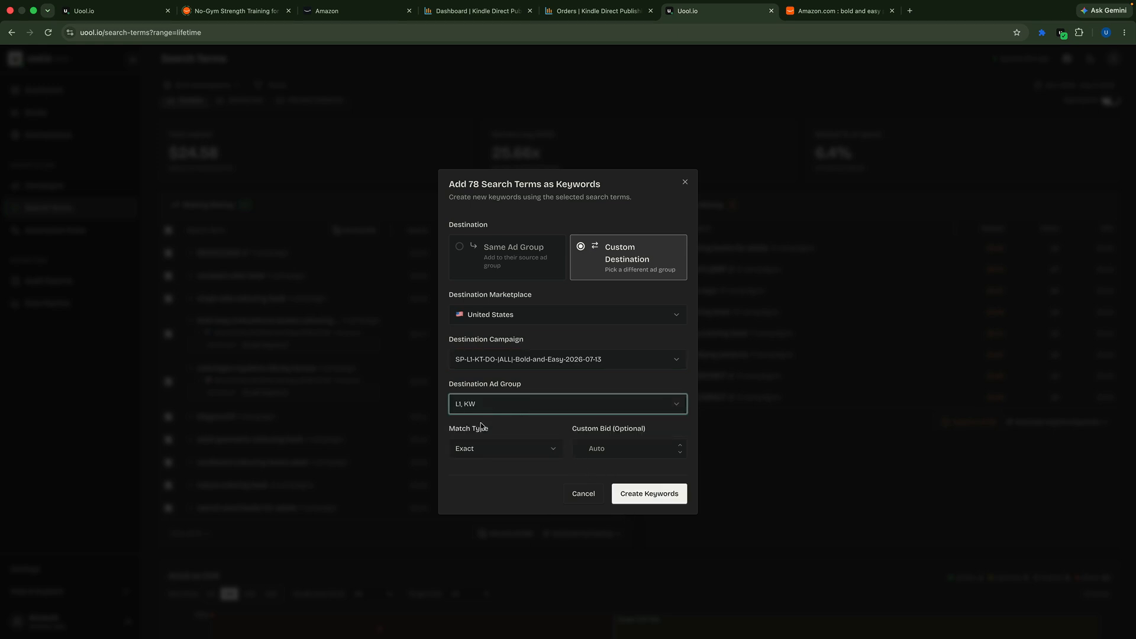
left_click(556, 452)
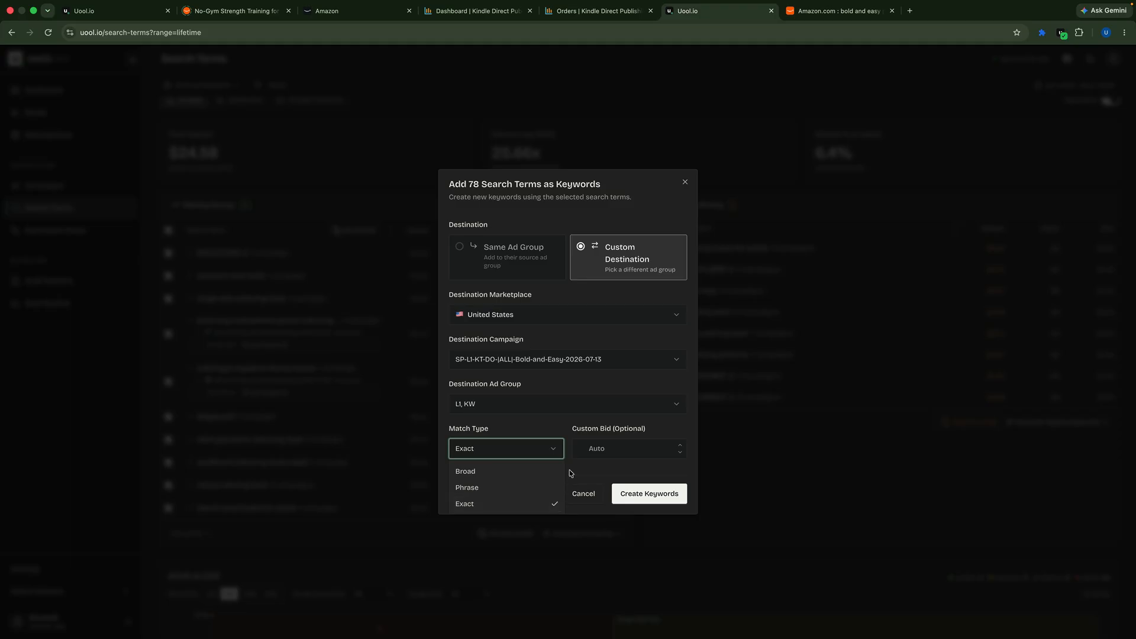
left_click(609, 470)
left_click(838, 8)
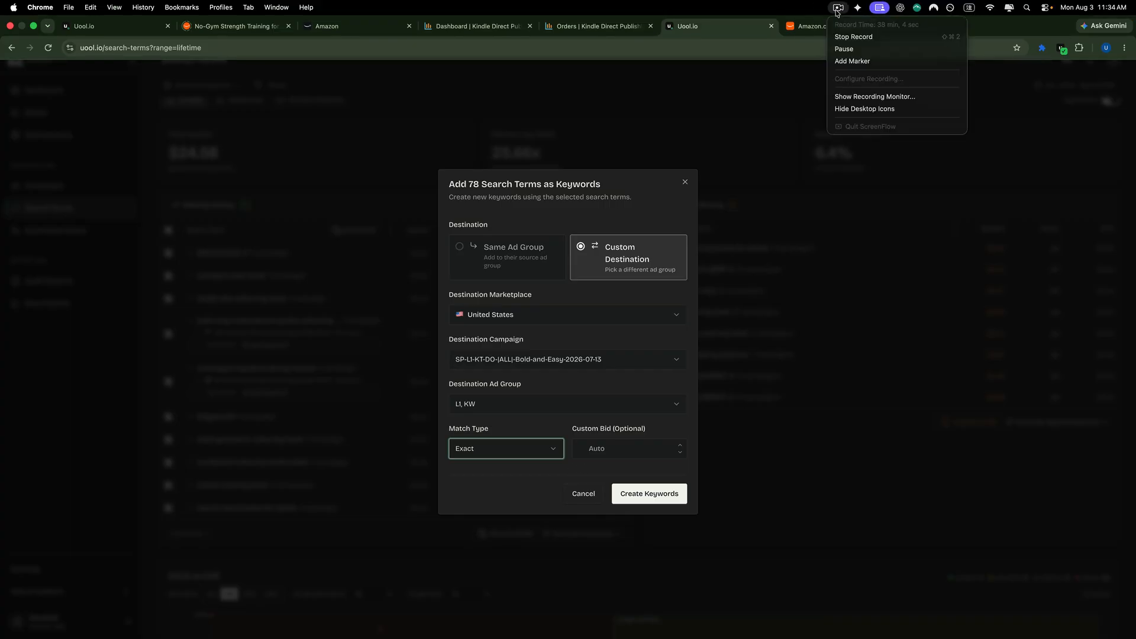
left_click(840, 49)
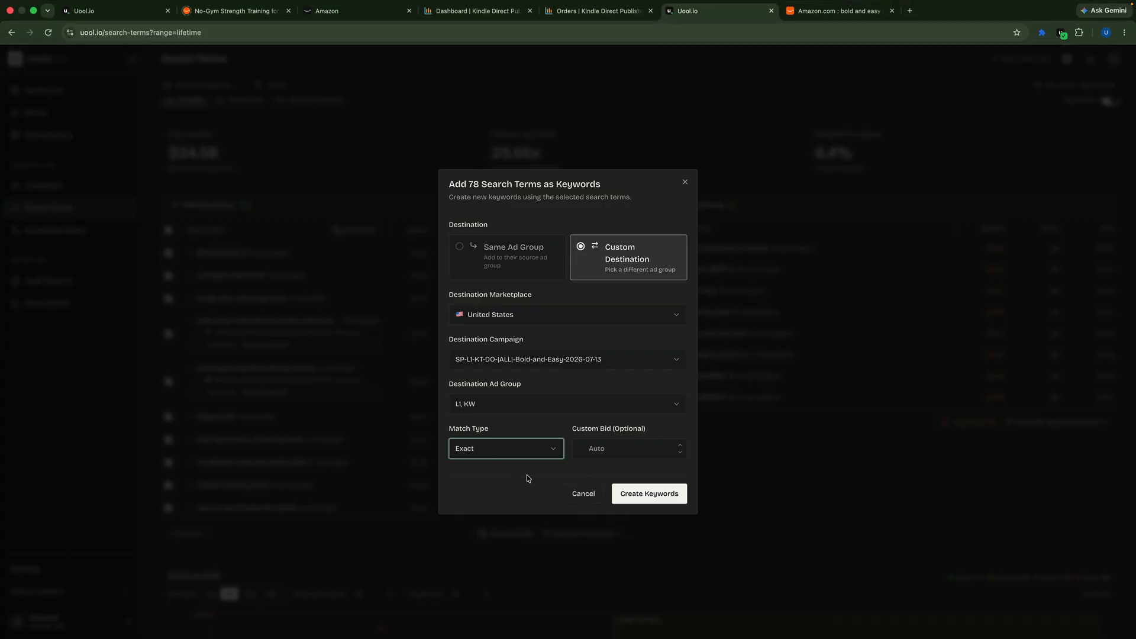
Step: Set the custom bid to 0.15, create the Exact match keywords, and clear the Making Money selection
left_click(613, 450)
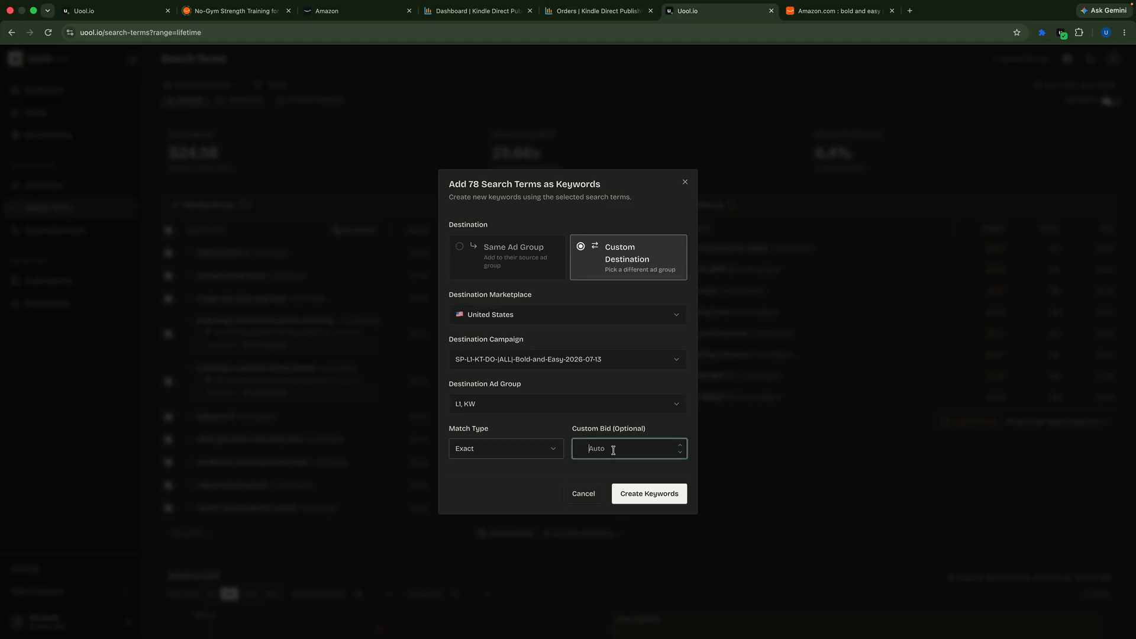
type("0")
key("Caps_Lock")
type(".15")
left_click(641, 498)
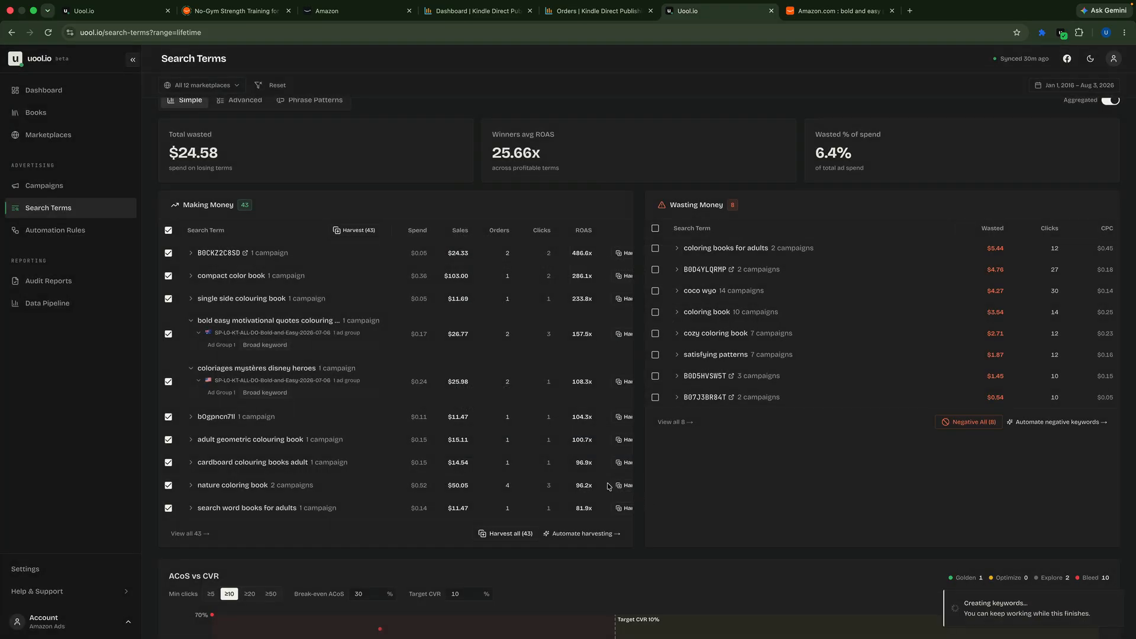
left_click(168, 230)
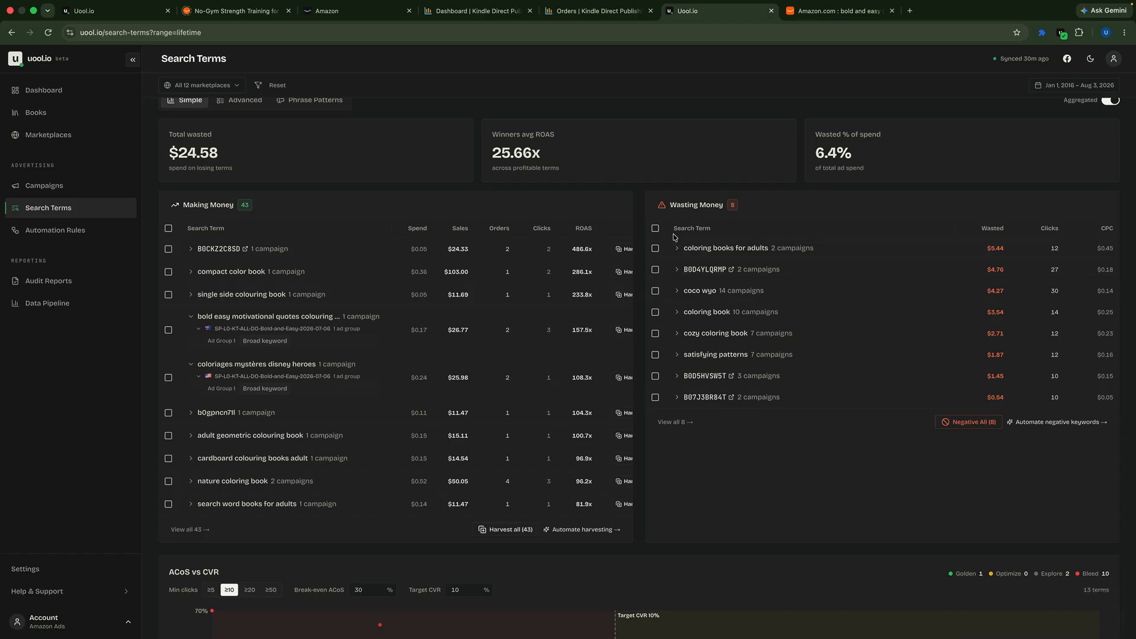
Step: Select all Wasting Money search terms, choose the negative level, and add them as negatives with the Negative Exact match type
left_click(655, 229)
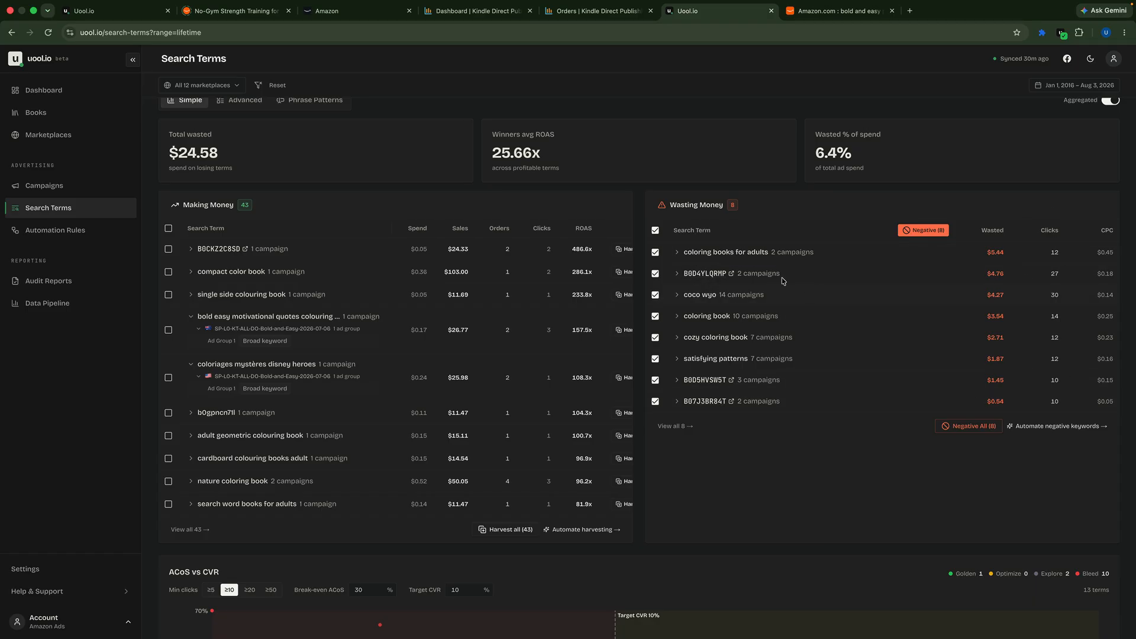
left_click(922, 232)
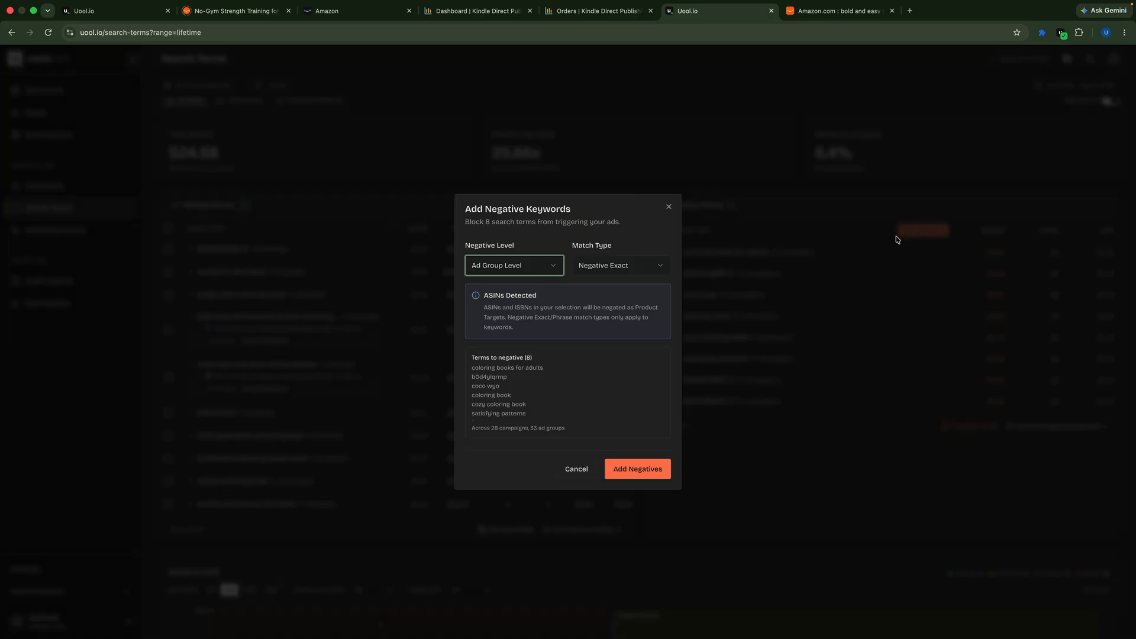
left_click(547, 273)
left_click(510, 290)
left_click(645, 476)
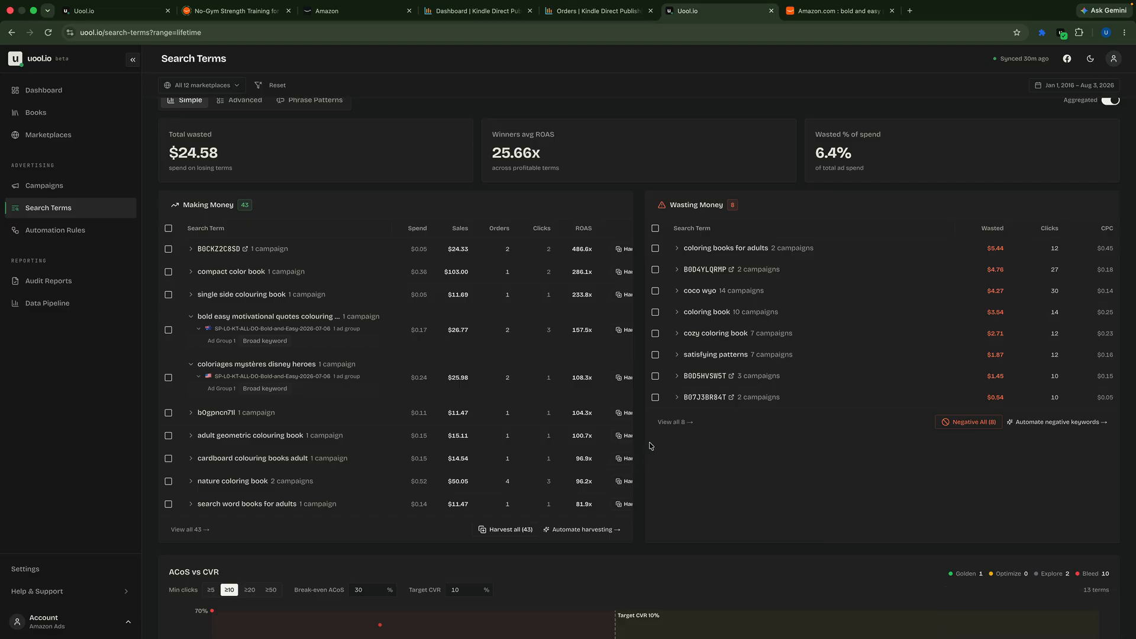
scroll(652, 446, "down", 4)
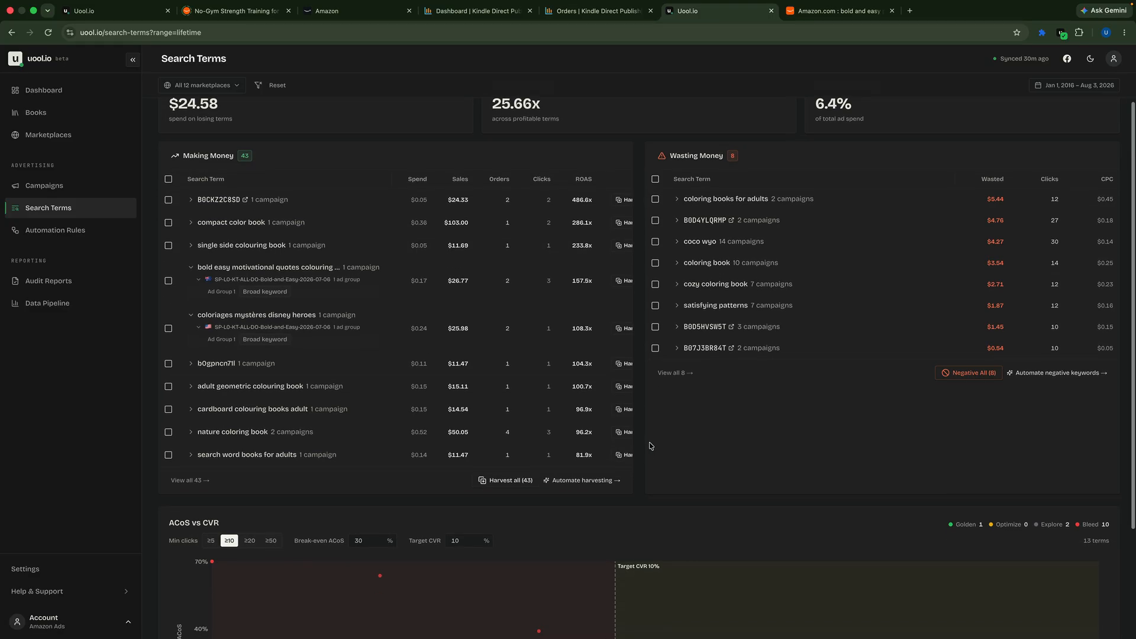
scroll(651, 446, "up", 5)
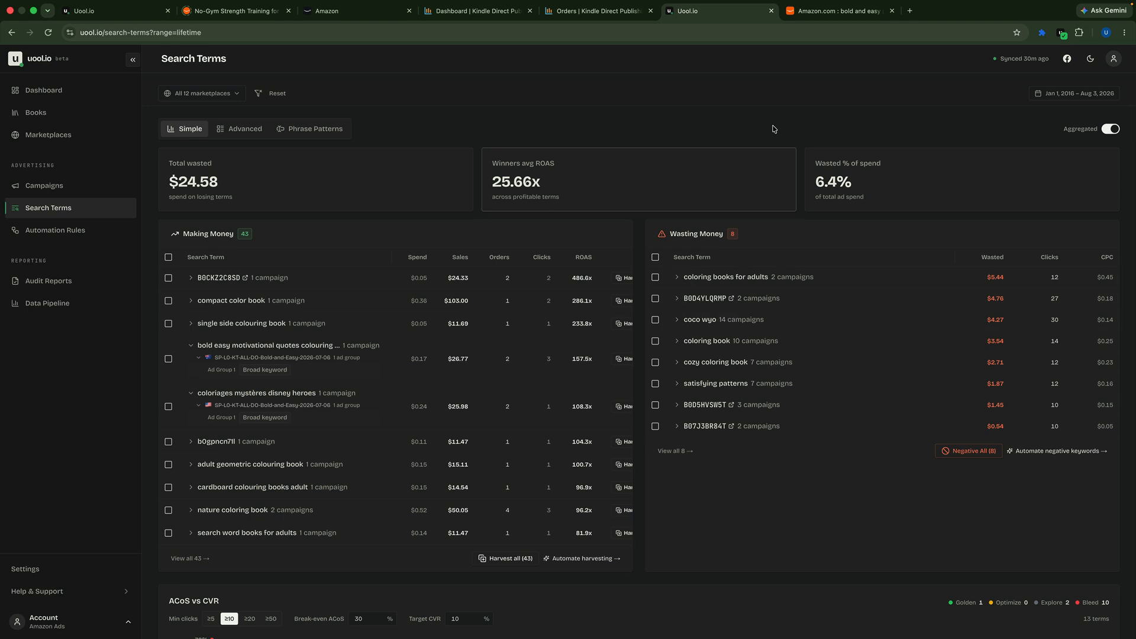
mouse_move(980, 3)
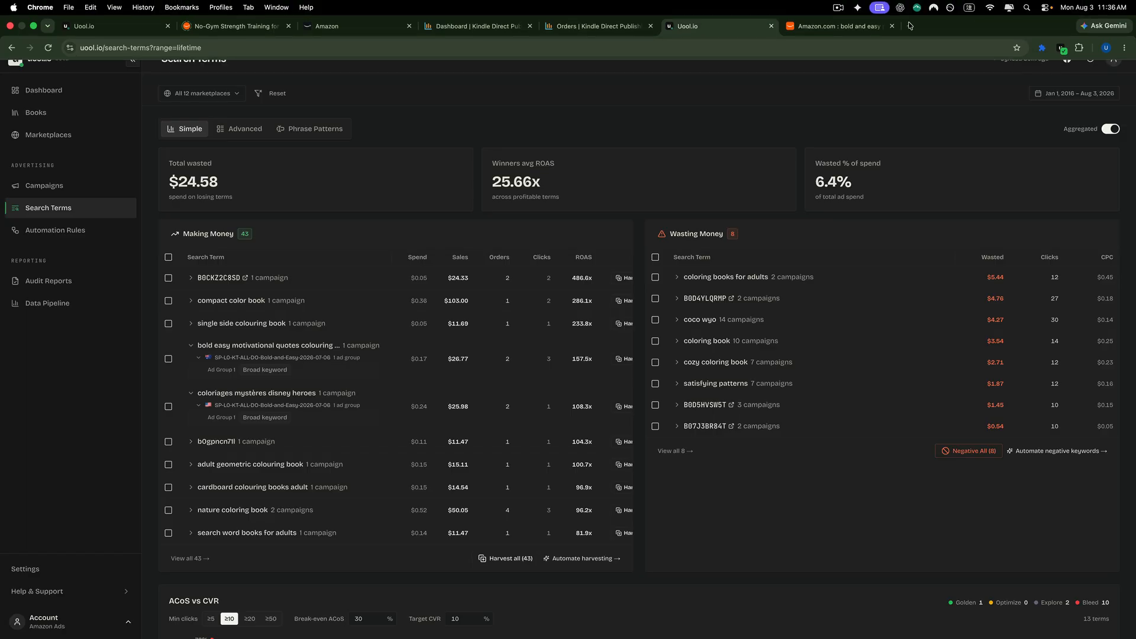
left_click(838, 8)
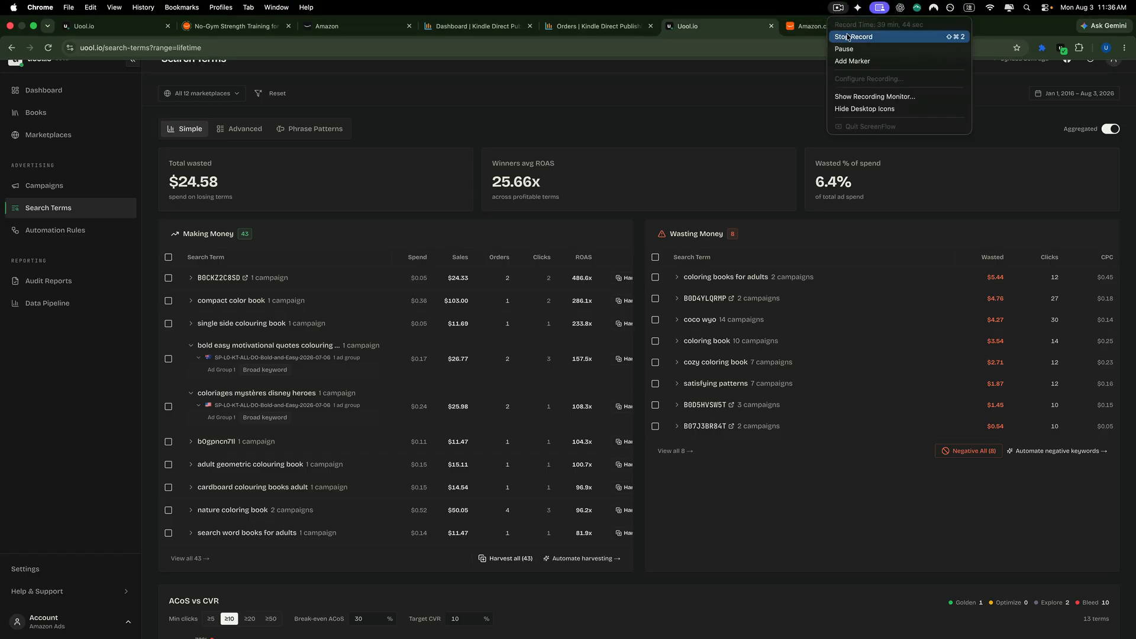